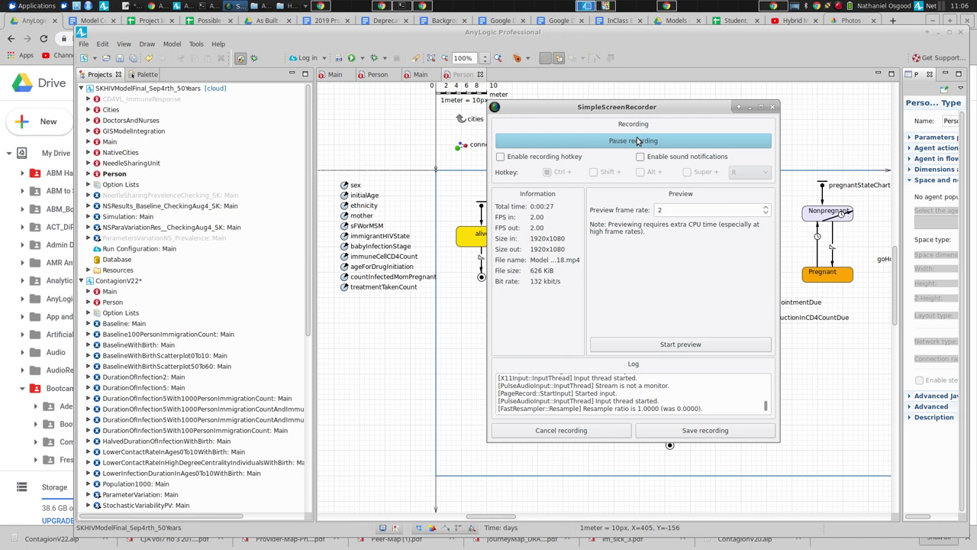
- In the Windows 7 virtual machine, open Sensitivity Analyses v2.pptx from the CandidatesForPresentation folder
{"action": "key", "text": "alt+Tab"}
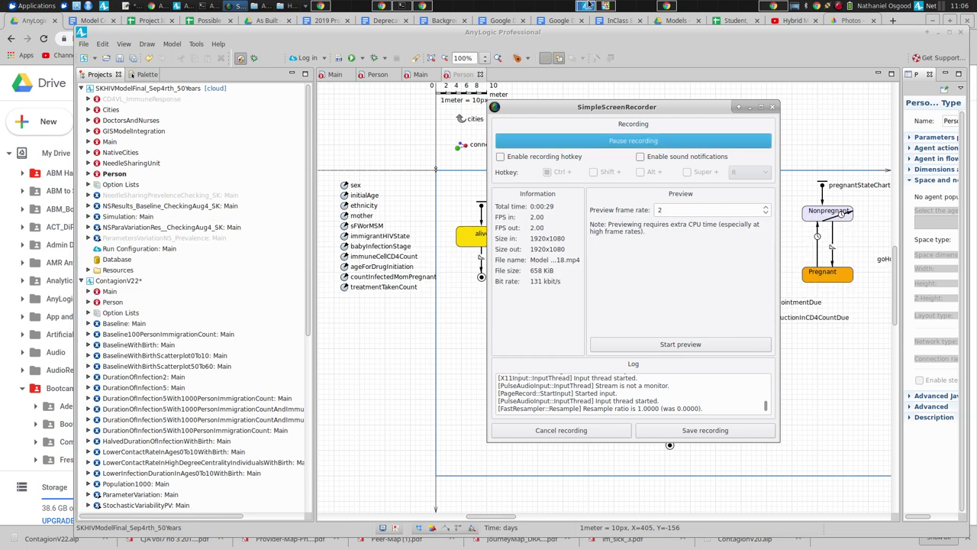
{"action": "left_click", "coordinate": [588, 7]}
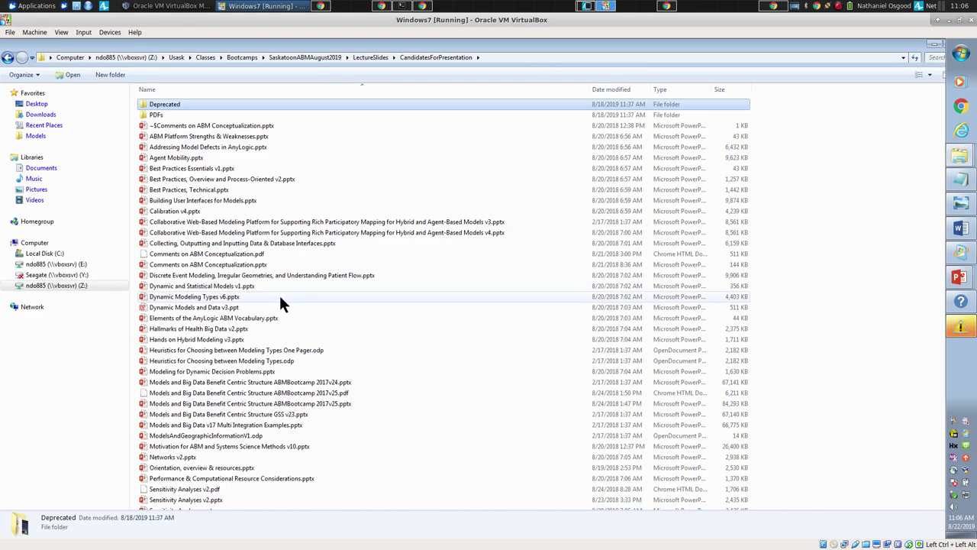
{"action": "double_click", "coordinate": [183, 500]}
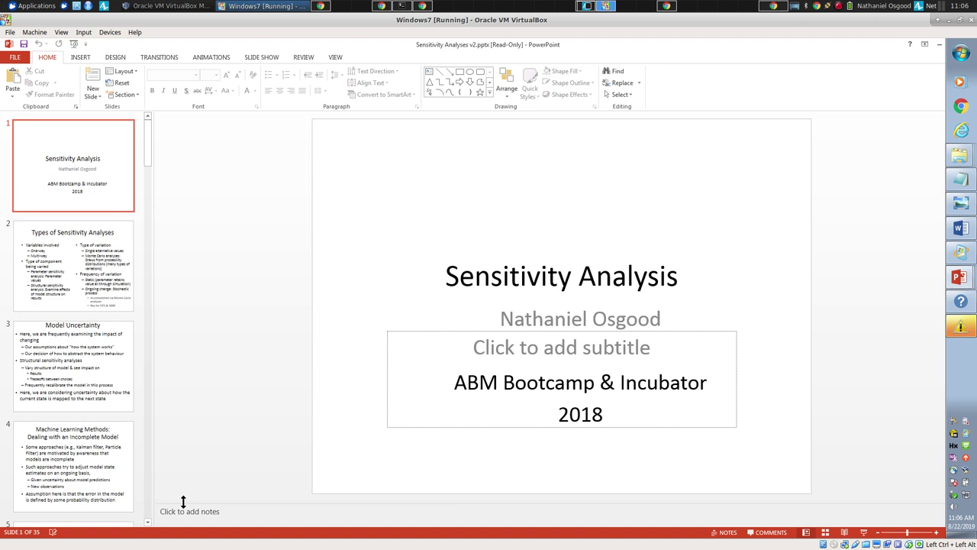
- Start the slide show and advance to slide 2, 'Types of Sensitivity Analyses'
{"action": "left_click", "coordinate": [864, 532]}
{"action": "key", "text": "Right"}
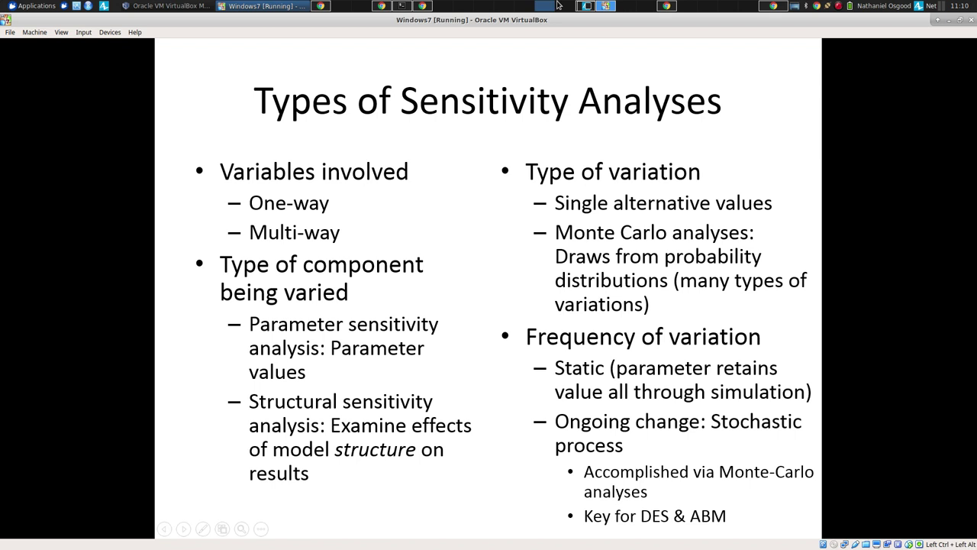
- Return to AnyLogic and open the Person statechart of ContagionV22
{"action": "left_click", "coordinate": [585, 5]}
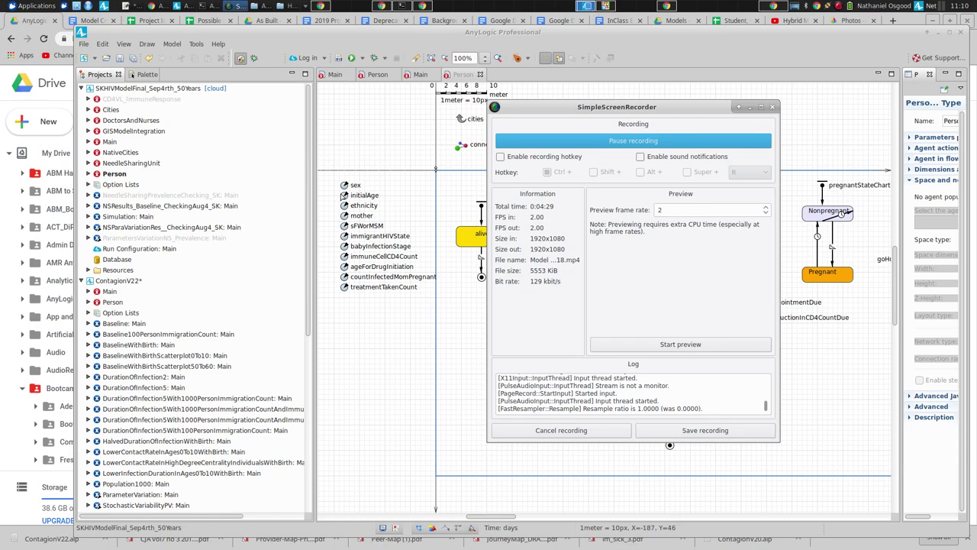
{"action": "left_click", "coordinate": [407, 110]}
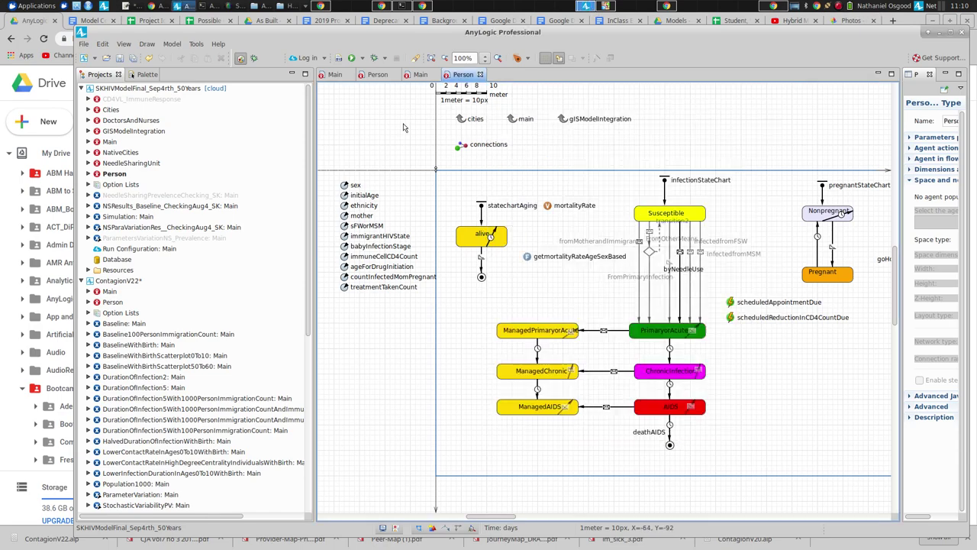
{"action": "double_click", "coordinate": [113, 301]}
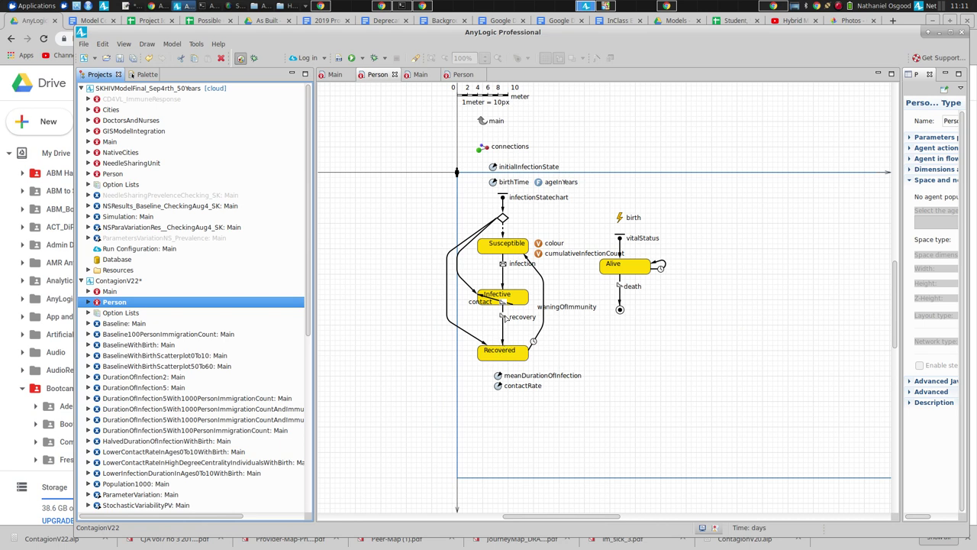
- Select the recovery transition and edit its rate, 1.0 / this.meanDurationOfInfection
{"action": "left_click", "coordinate": [504, 318]}
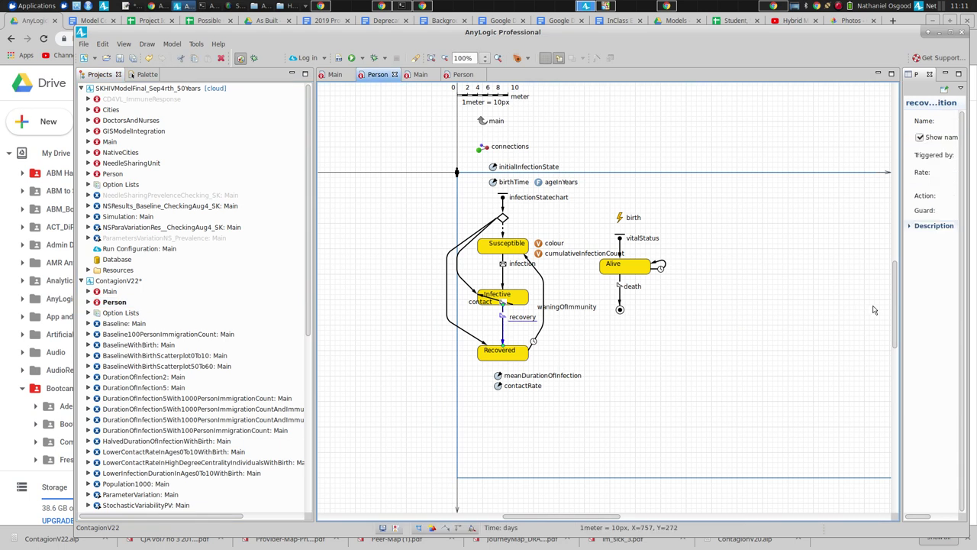
{"action": "left_click_drag", "start_coordinate": [899, 303], "coordinate": [582, 305]}
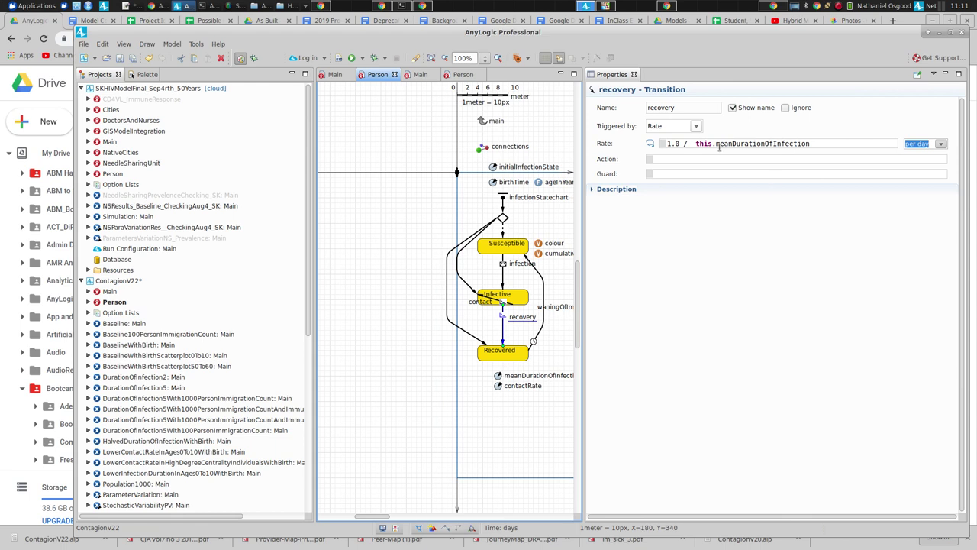
{"action": "left_click", "coordinate": [676, 143]}
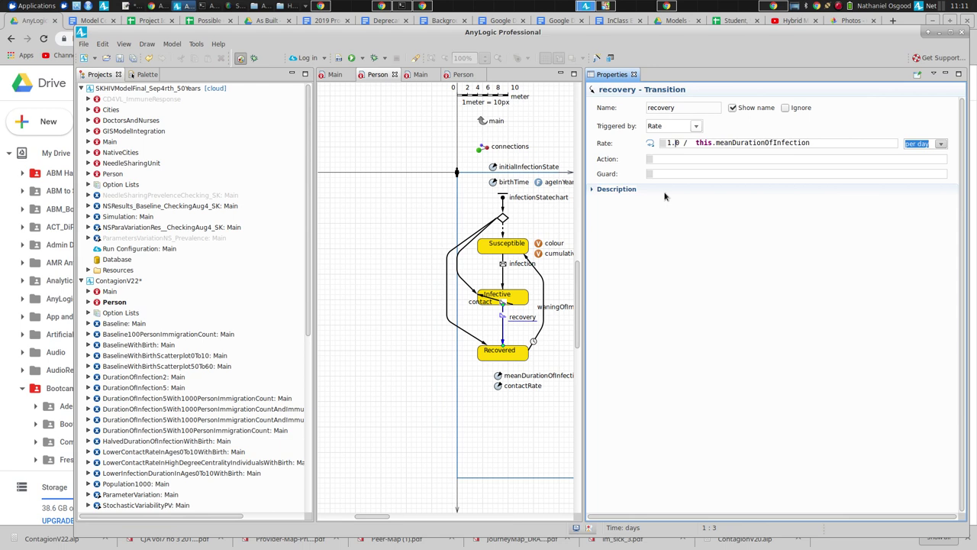
- Run the Baseline: Main experiment and pan the network view to show the chart
{"action": "right_click", "coordinate": [115, 323]}
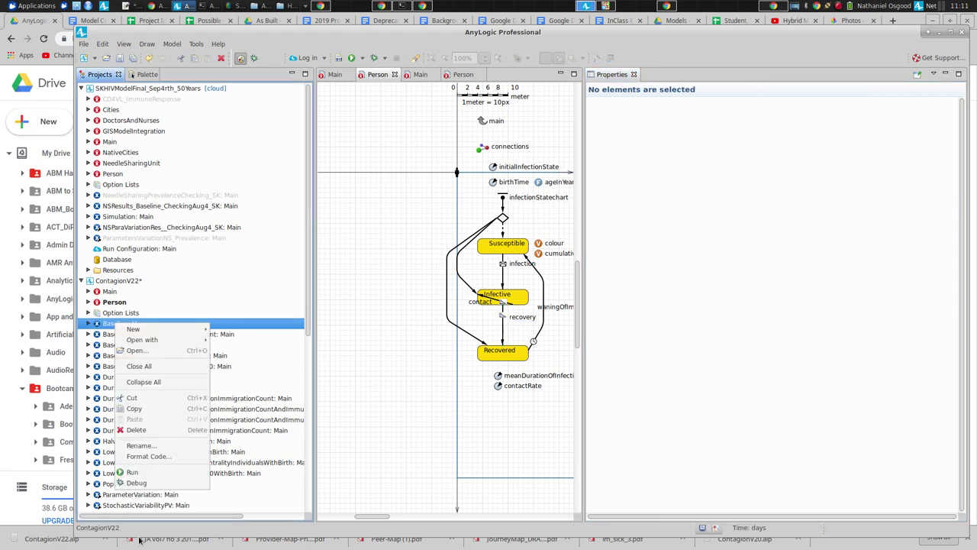
{"action": "left_click", "coordinate": [150, 473]}
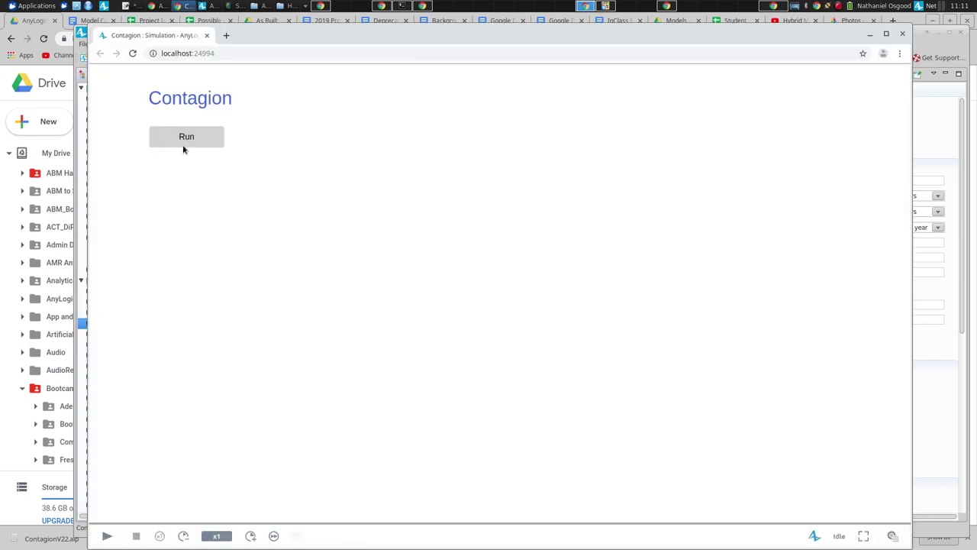
{"action": "left_click", "coordinate": [184, 145]}
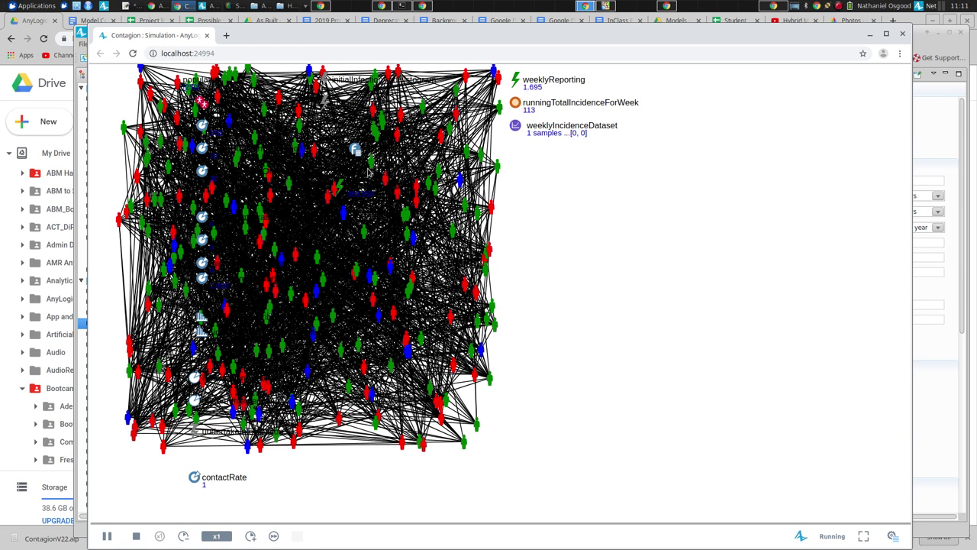
{"action": "left_click_drag", "start_coordinate": [717, 282], "coordinate": [810, 149]}
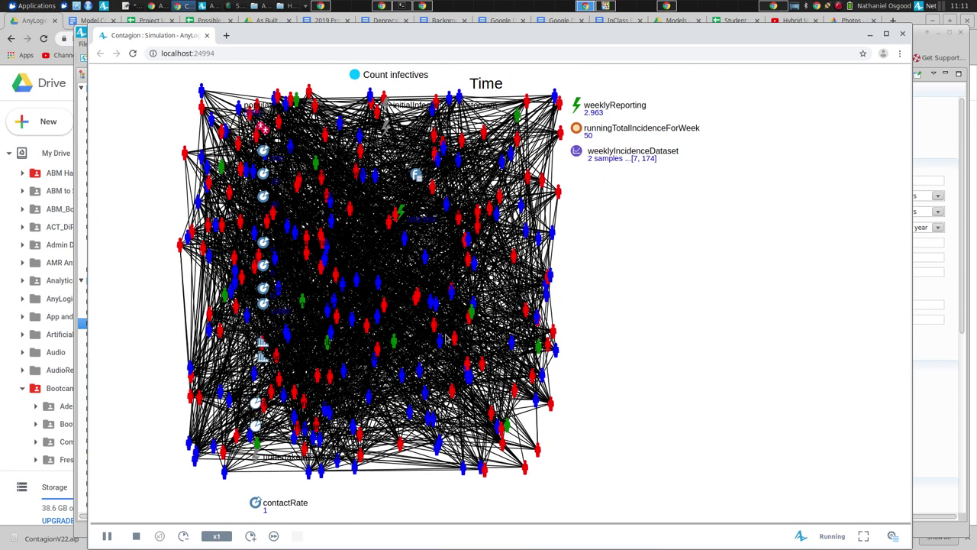
- Raise the simulation speed to x50, then go back to the model editor
{"action": "left_click", "coordinate": [250, 536]}
{"action": "left_click", "coordinate": [251, 535]}
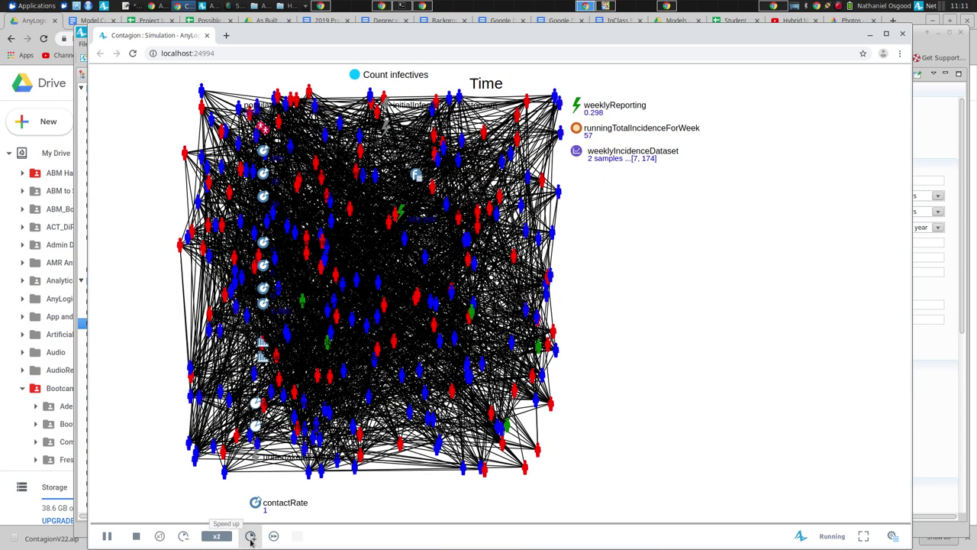
{"action": "left_click", "coordinate": [251, 536]}
{"action": "left_click", "coordinate": [251, 536]}
{"action": "left_click", "coordinate": [250, 536]}
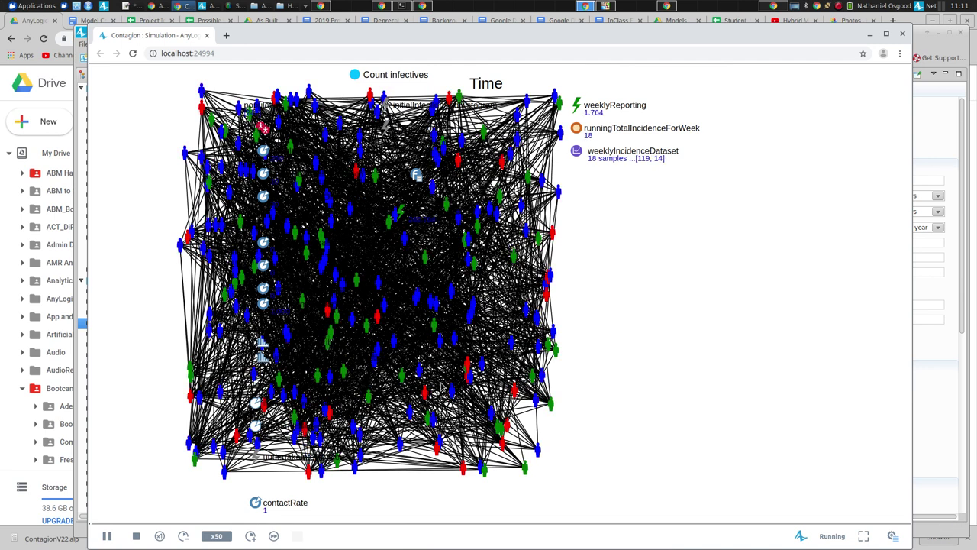
{"action": "key", "text": "alt+Tab"}
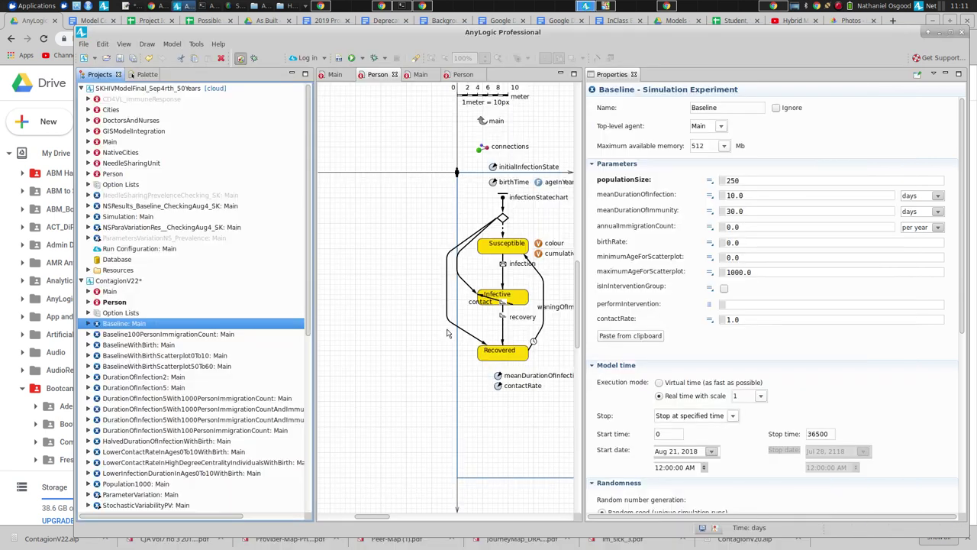
- Set Main's network type to Distance-based, range 75, and relaunch Baseline: Main
{"action": "left_click", "coordinate": [109, 292]}
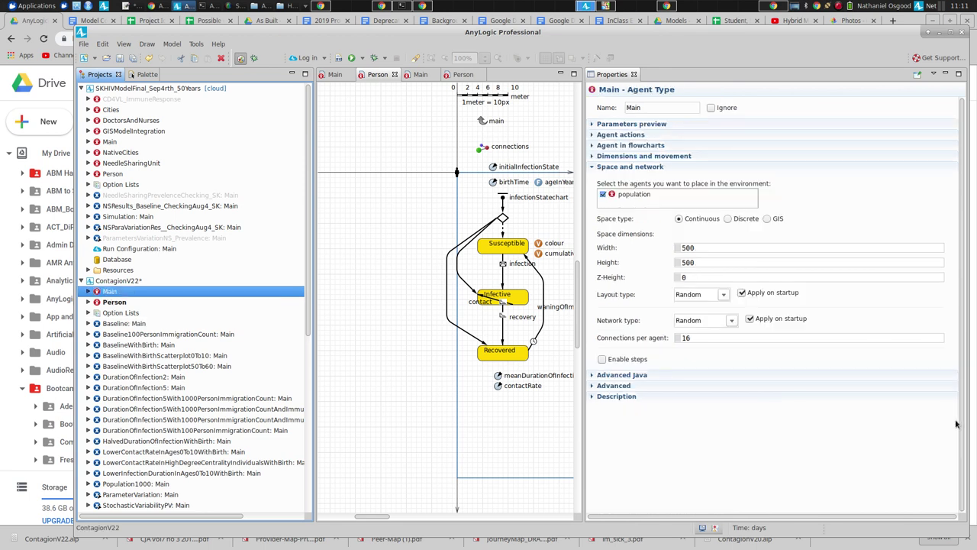
{"action": "left_click", "coordinate": [731, 323]}
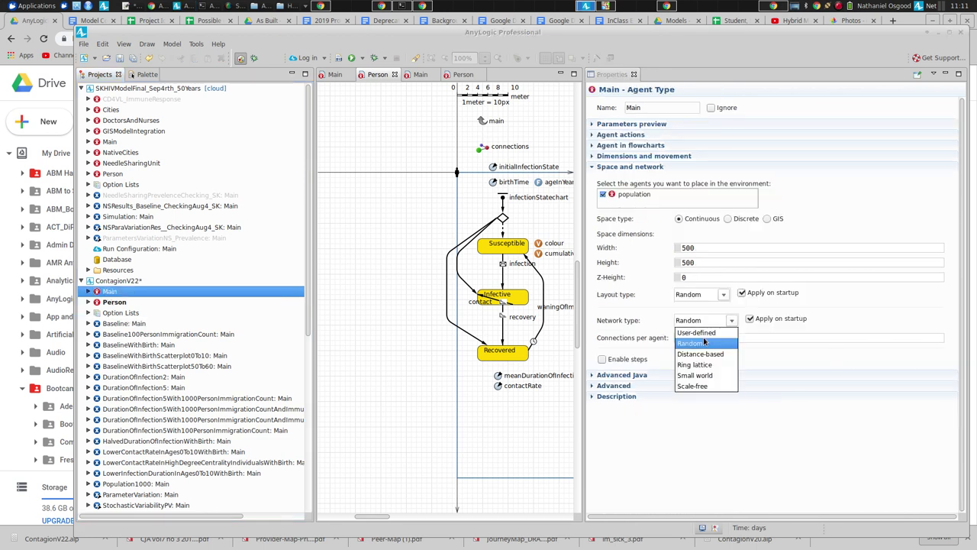
{"action": "left_click", "coordinate": [699, 353]}
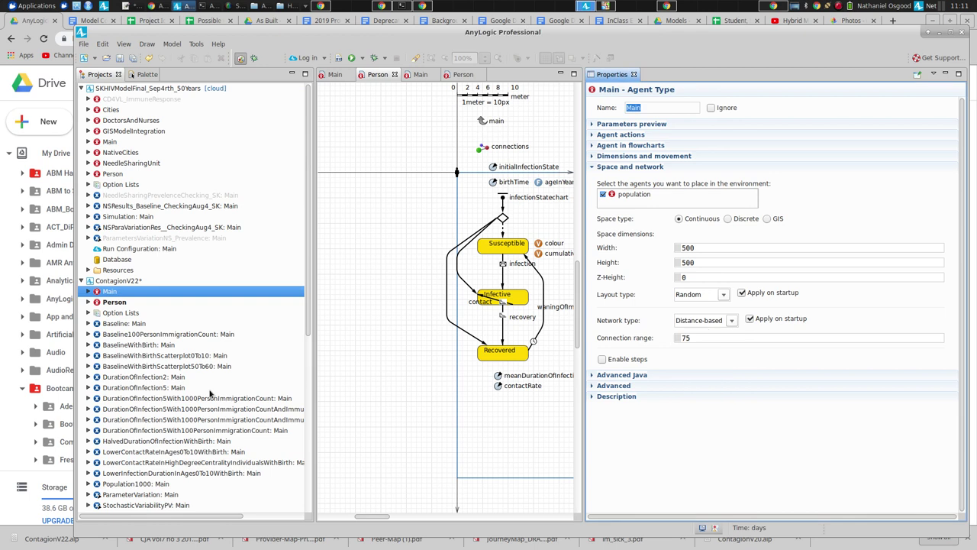
{"action": "right_click", "coordinate": [122, 324]}
{"action": "key", "text": "Escape"}
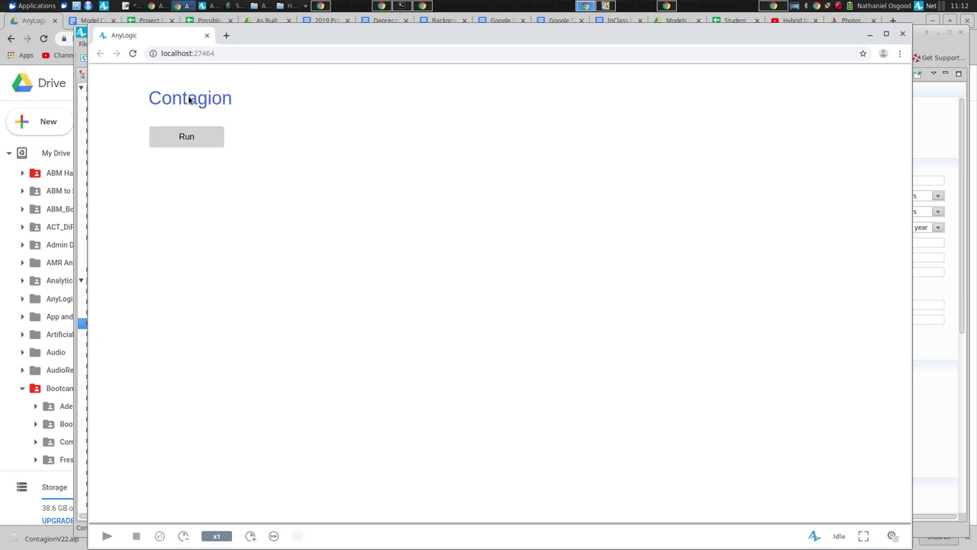
- Run the distance-based contagion at x25 speed, then close the simulation window
{"action": "left_click", "coordinate": [196, 135]}
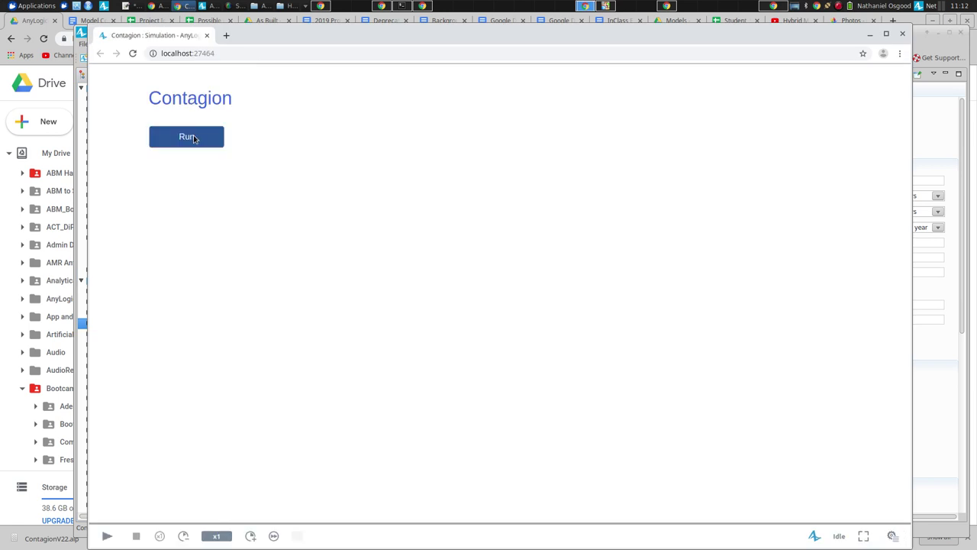
{"action": "left_click", "coordinate": [250, 536]}
{"action": "left_click", "coordinate": [251, 536]}
{"action": "left_click", "coordinate": [250, 536]}
{"action": "left_click", "coordinate": [251, 536]}
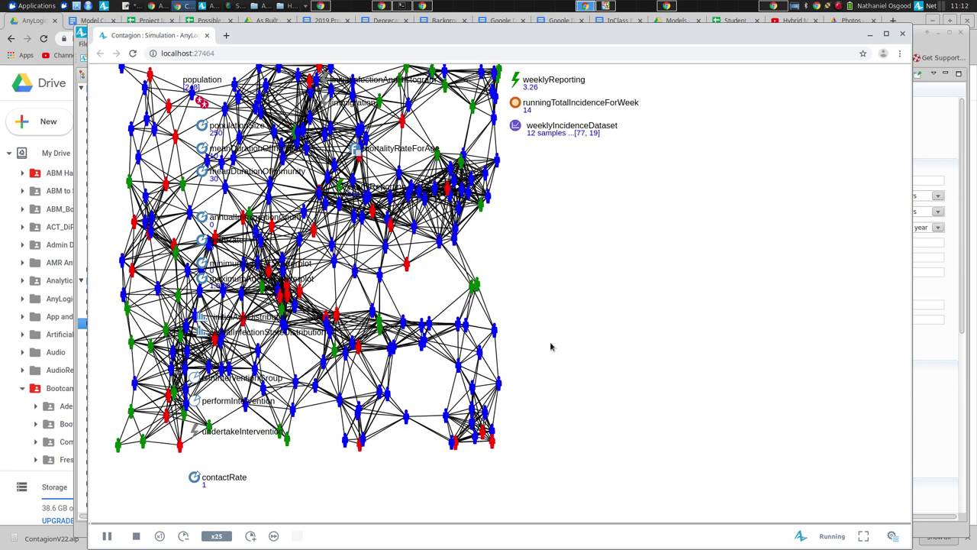
{"action": "key", "text": "alt+Tab"}
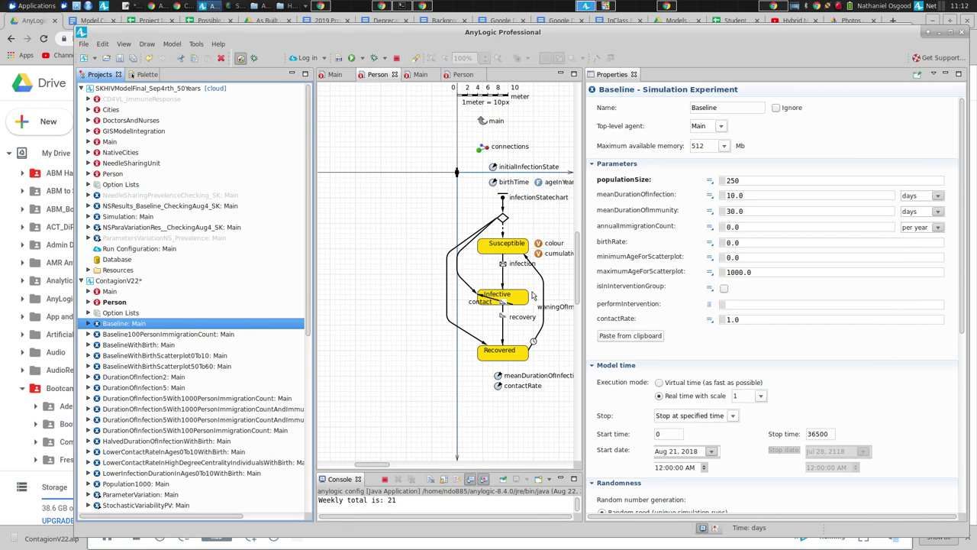
{"action": "key", "text": "alt+Tab"}
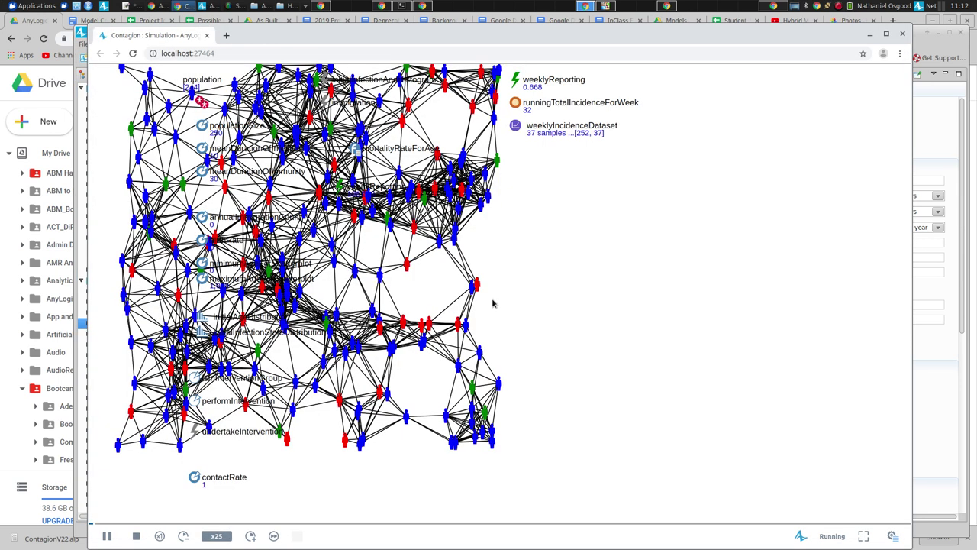
{"action": "left_click", "coordinate": [902, 36]}
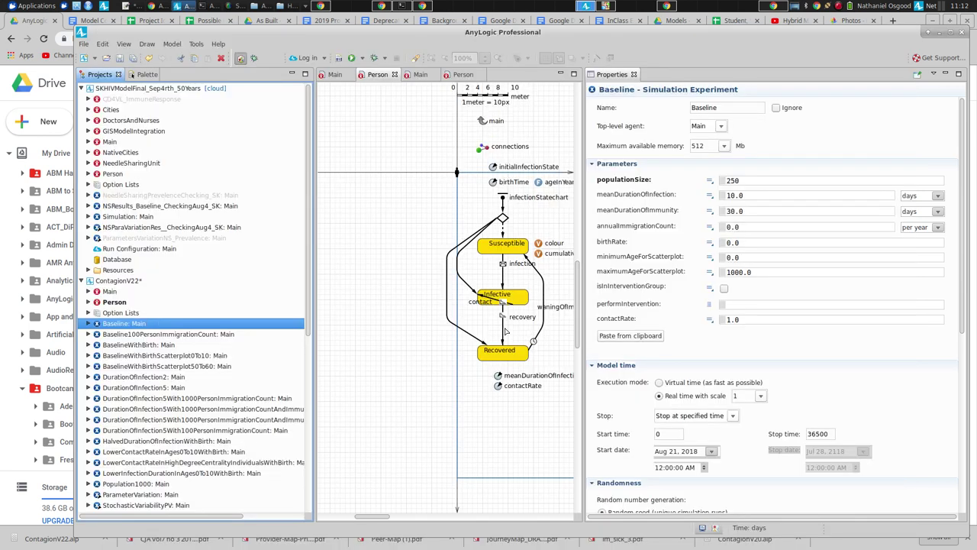
- Change the recovery rate to 0.0*1.0 / this.meanDurationOfInfection so no one recovers
{"action": "left_click", "coordinate": [503, 330]}
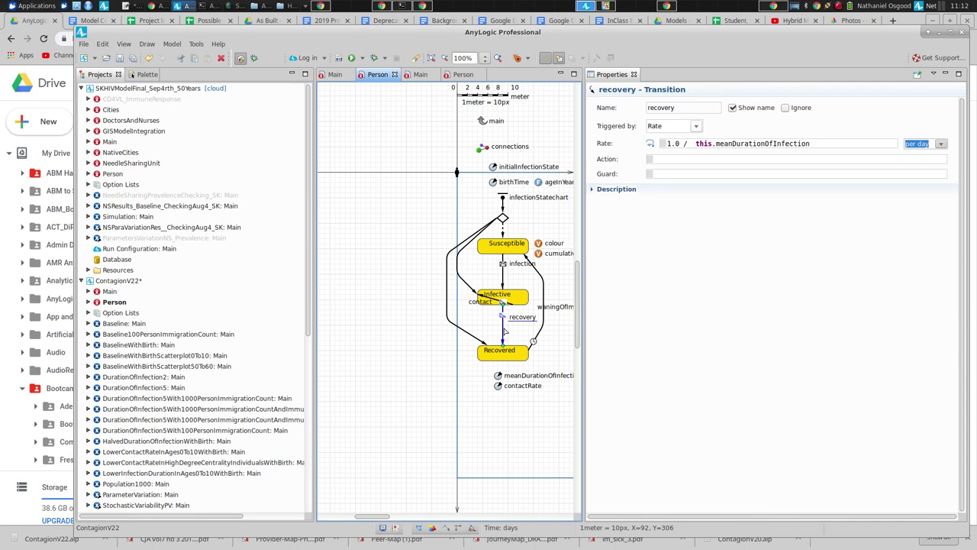
{"action": "left_click", "coordinate": [668, 144]}
{"action": "type", "text": "0"}
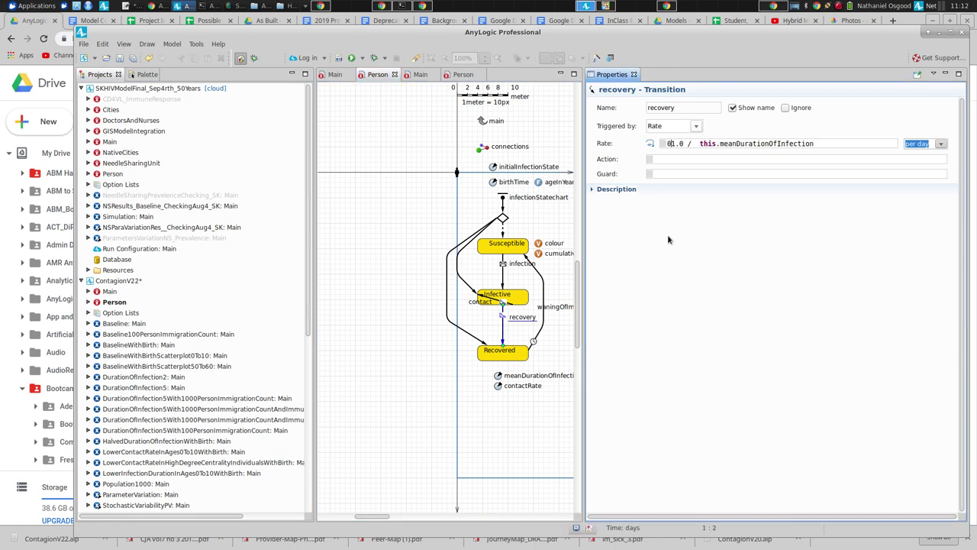
{"action": "type", "text": "("}
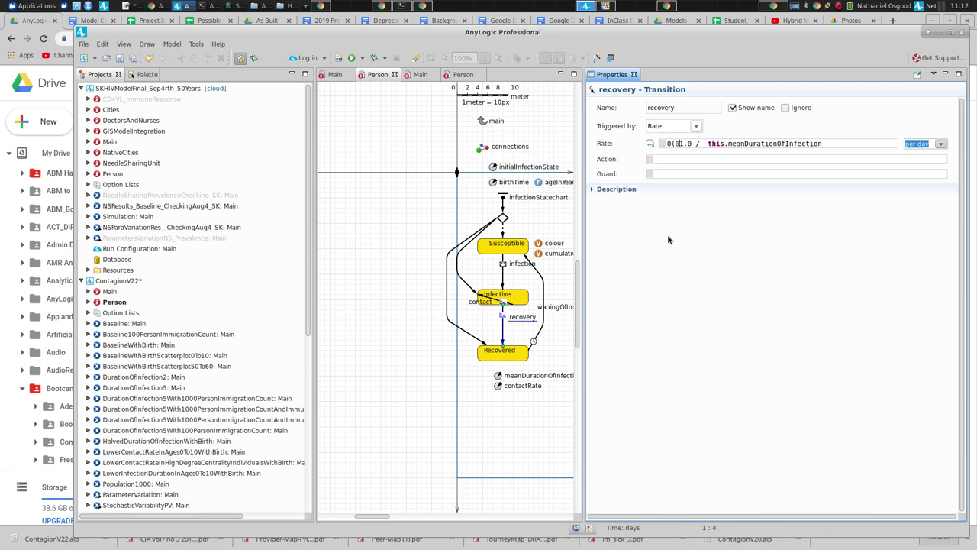
{"action": "key", "text": "BackSpace"}
{"action": "type", "text": "*0"}
{"action": "key", "text": "BackSpace"}
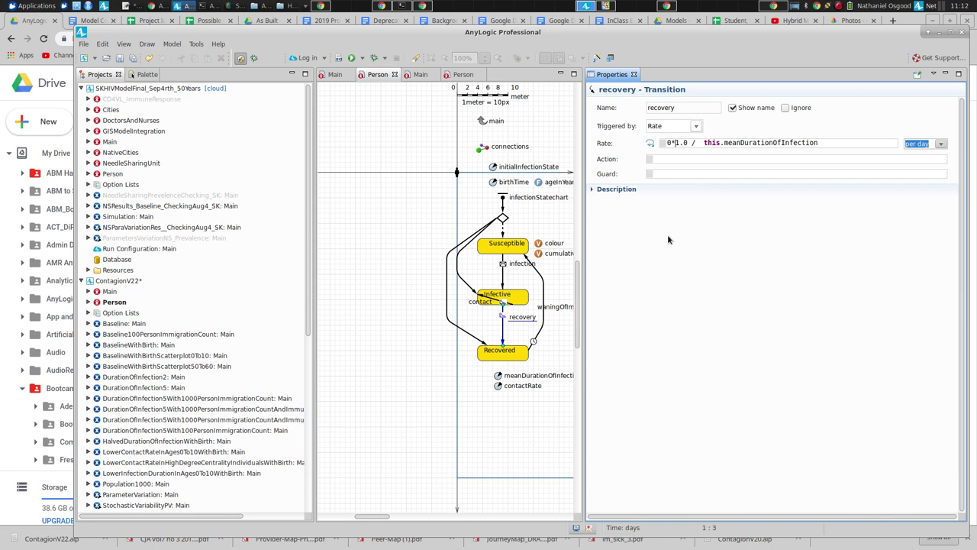
{"action": "left_click", "coordinate": [670, 151]}
{"action": "type", "text": "."}
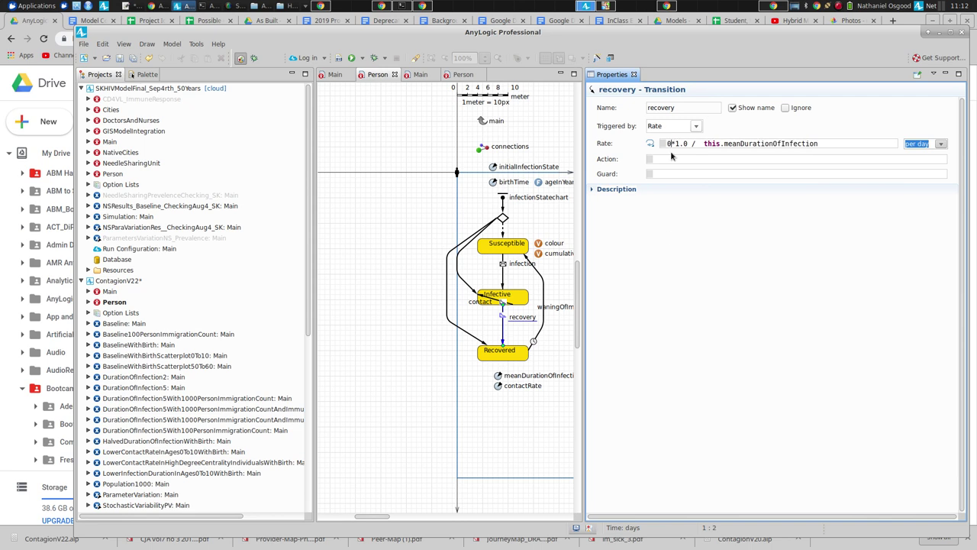
{"action": "type", "text": "0."}
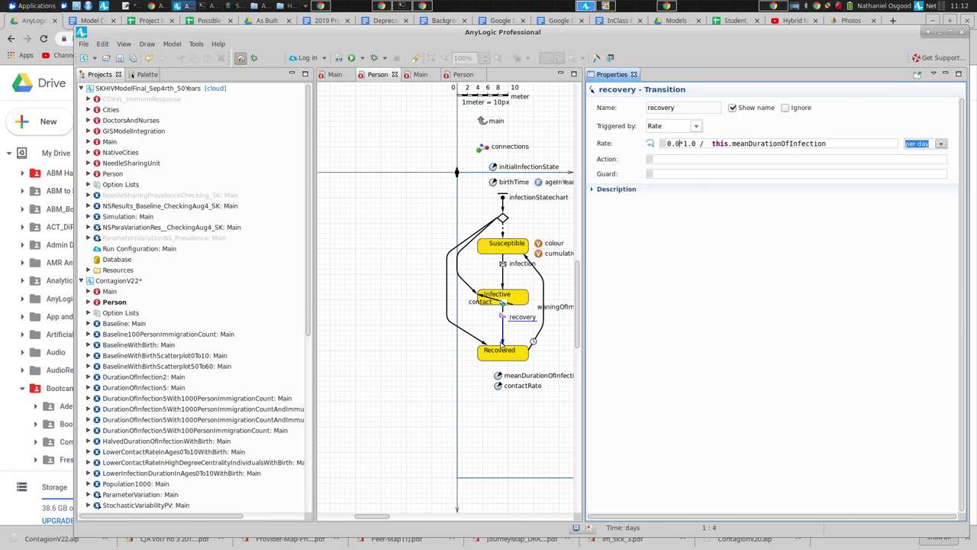
{"action": "left_click", "coordinate": [128, 330]}
{"action": "right_click", "coordinate": [129, 324]}
- Run the no-recovery Baseline at up to x100 speed as infectives climb toward 250
{"action": "key", "text": "Escape"}
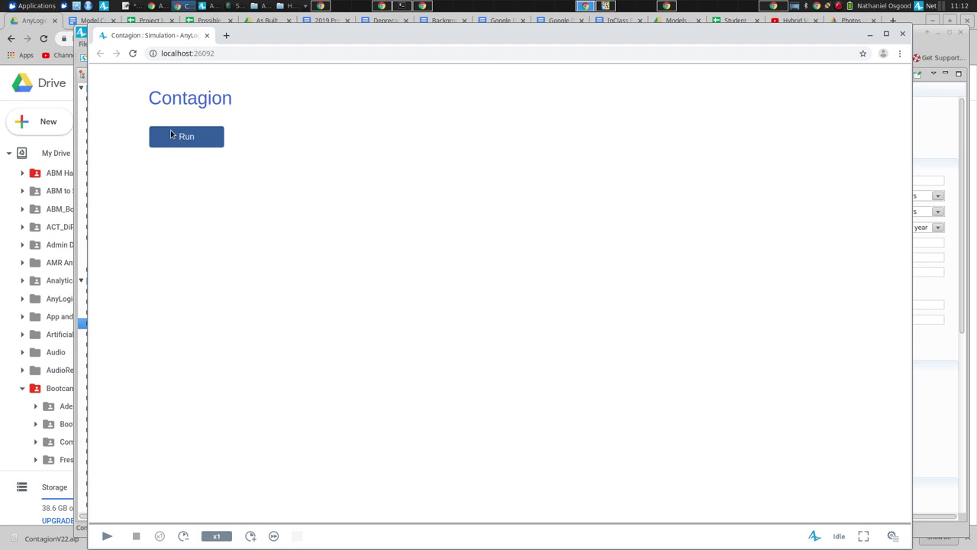
{"action": "left_click", "coordinate": [176, 136]}
{"action": "left_click", "coordinate": [251, 536]}
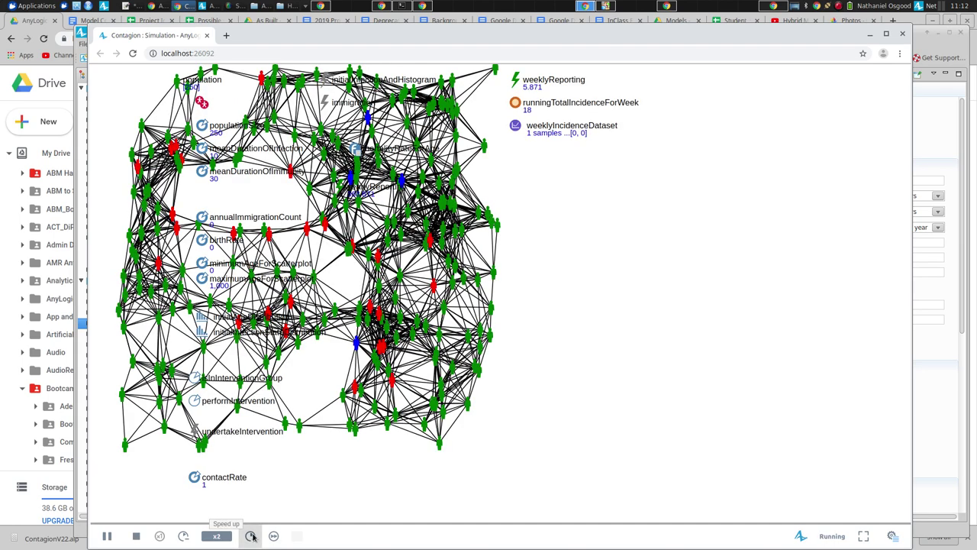
{"action": "left_click", "coordinate": [251, 536]}
{"action": "scroll", "coordinate": [698, 186], "scroll_direction": "up", "scroll_amount": 5}
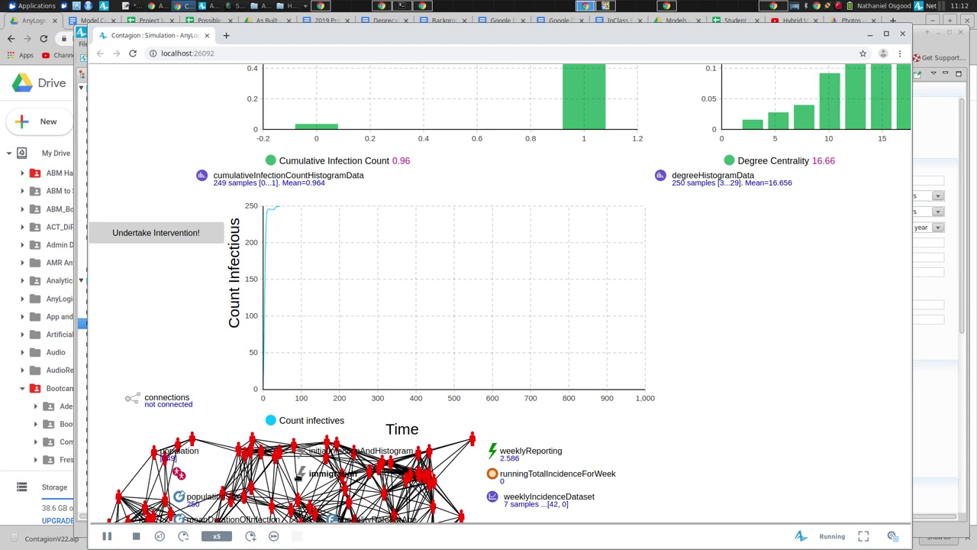
{"action": "left_click", "coordinate": [273, 536]}
{"action": "left_click", "coordinate": [273, 536]}
{"action": "left_click", "coordinate": [272, 536]}
{"action": "left_click", "coordinate": [272, 536]}
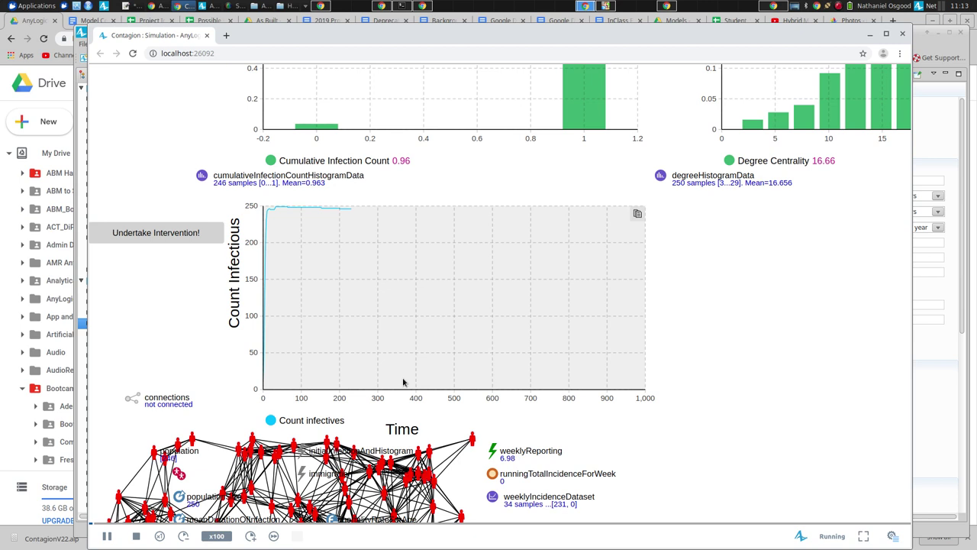
{"action": "key", "text": "alt+Tab"}
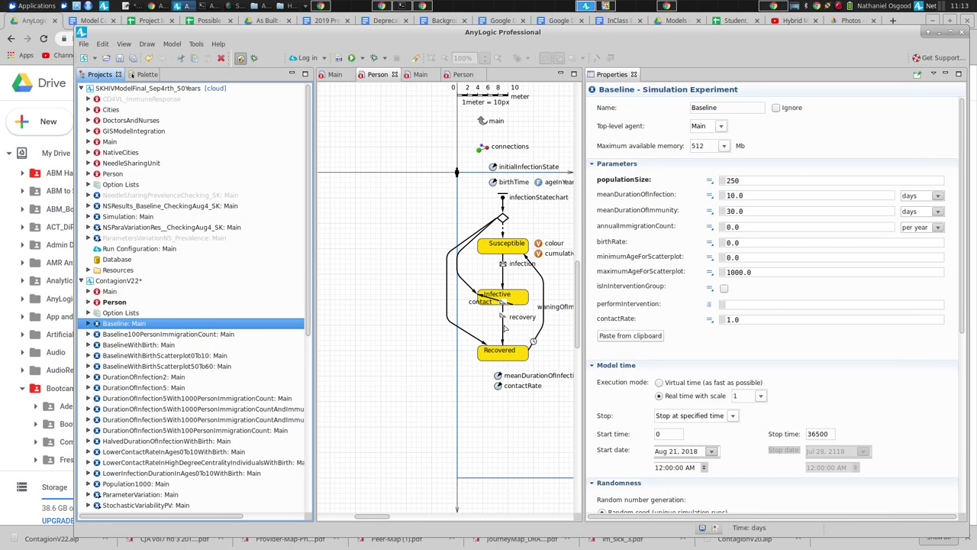
- Delete the 0.0* multiplier so the recovery rate reads 1.0 / this.meanDurationOfInfection again
{"action": "left_click", "coordinate": [504, 328]}
{"action": "left_click", "coordinate": [504, 327]}
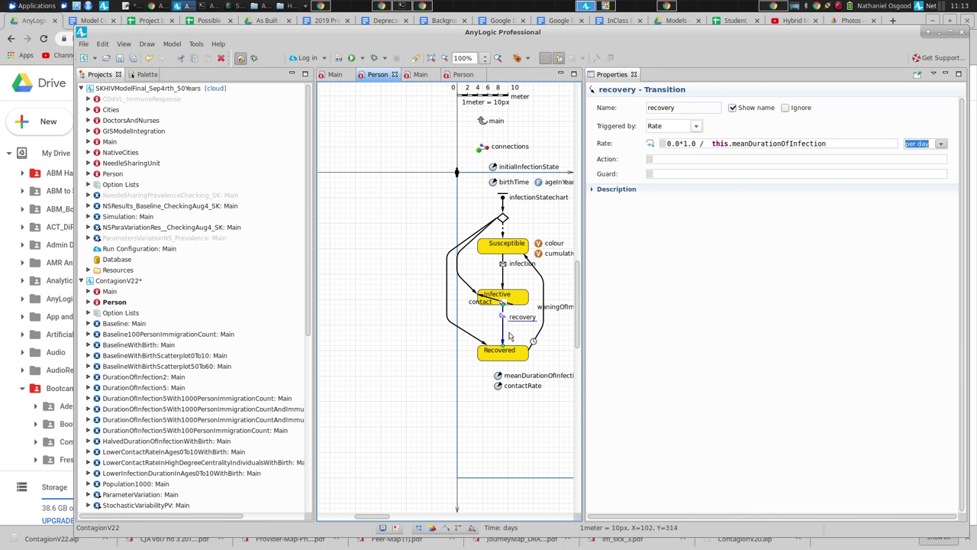
{"action": "left_click", "coordinate": [683, 143]}
{"action": "key", "text": "BackSpace"}
{"action": "key", "text": "BackSpace"}
{"action": "key", "text": "BackSpace"}
{"action": "key", "text": "BackSpace"}
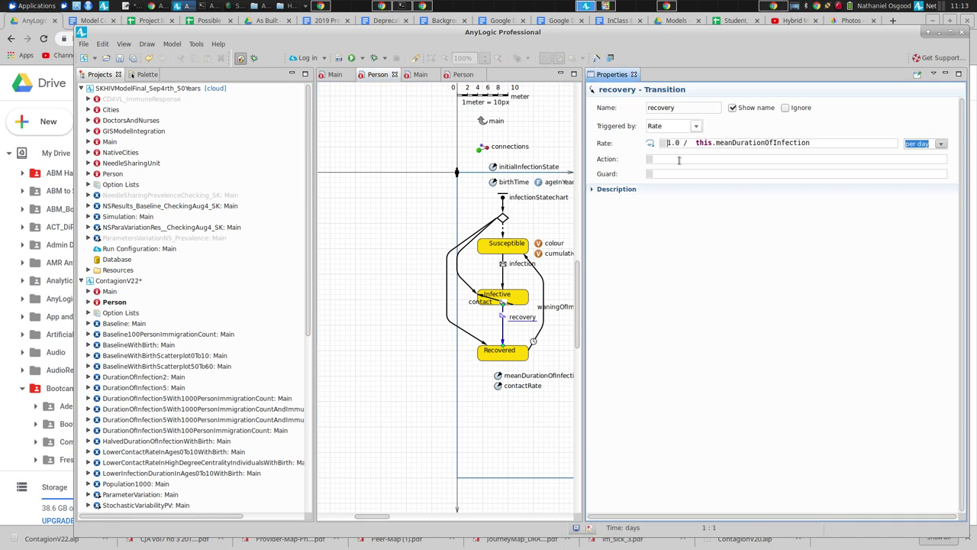
{"action": "left_click", "coordinate": [543, 288]}
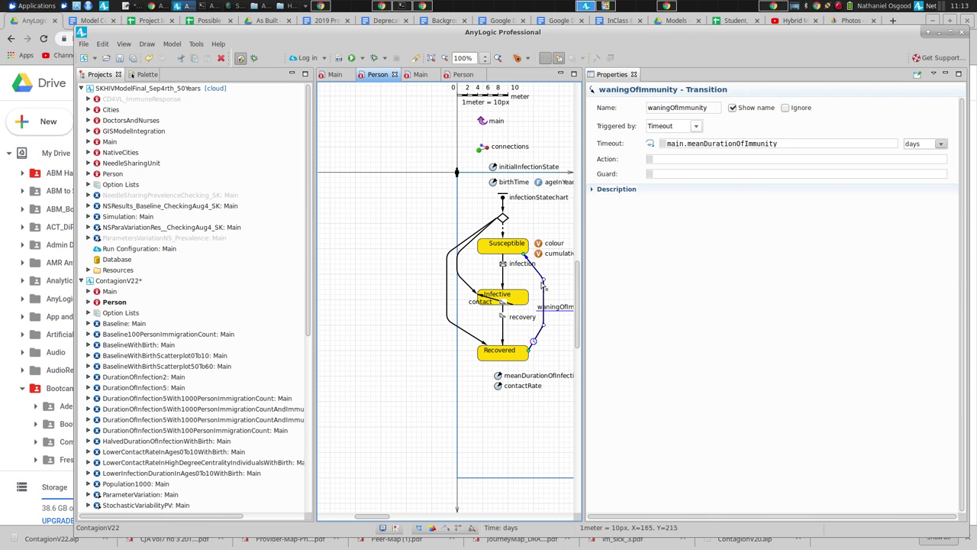
- Tick Ignore on waningOfImmunity and widen the diagram to reveal the Alive statechart
{"action": "left_click", "coordinate": [786, 107]}
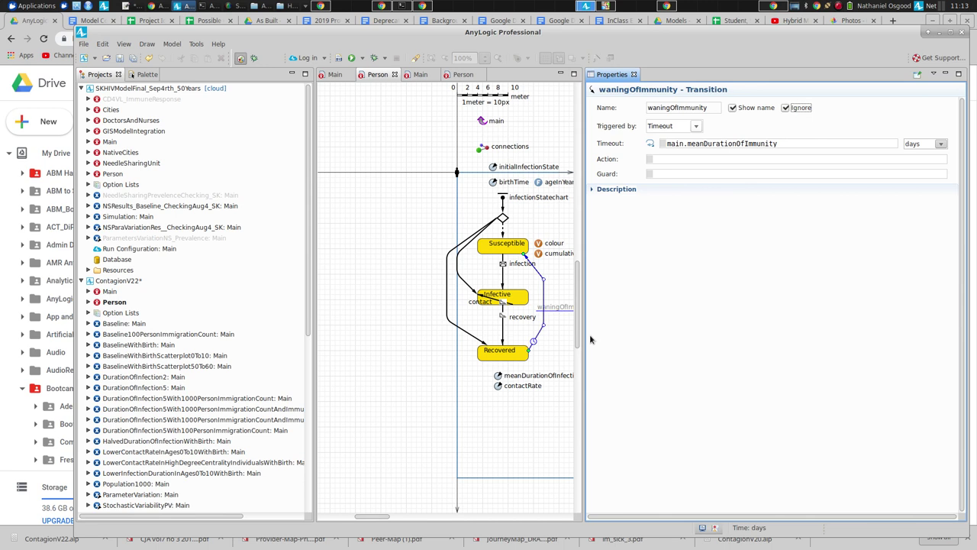
{"action": "left_click_drag", "start_coordinate": [582, 329], "coordinate": [678, 312]}
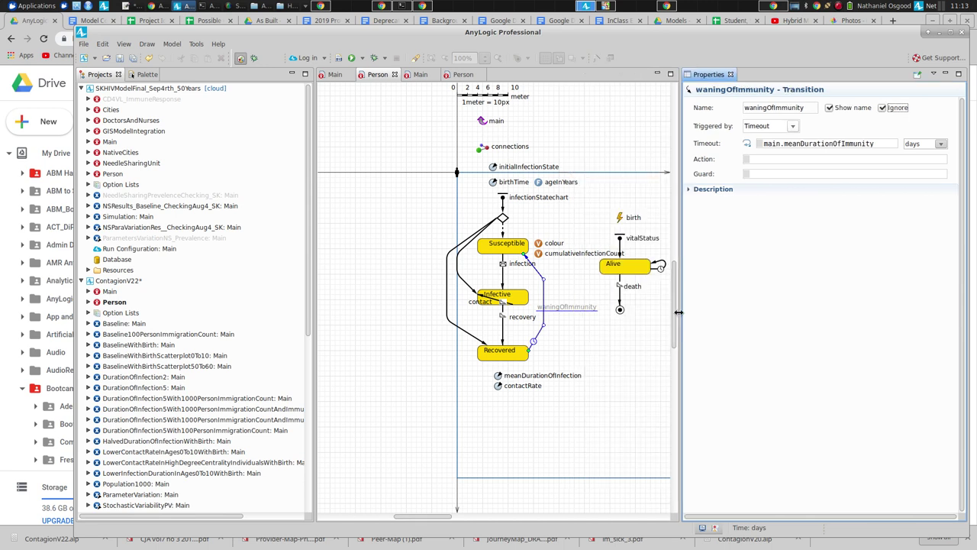
- Run the Baseline: Main experiment and speed the simulation up to x5
{"action": "right_click", "coordinate": [118, 323]}
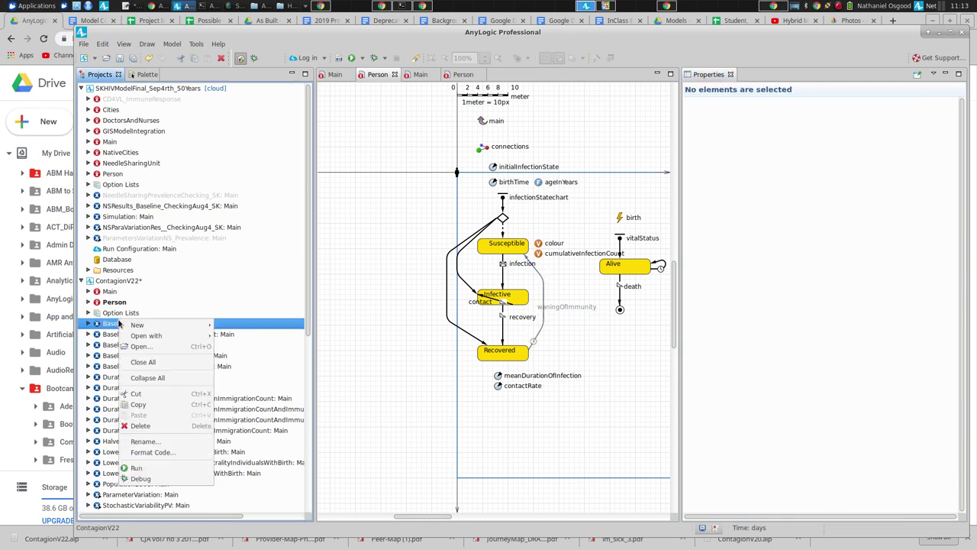
{"action": "left_click", "coordinate": [135, 467]}
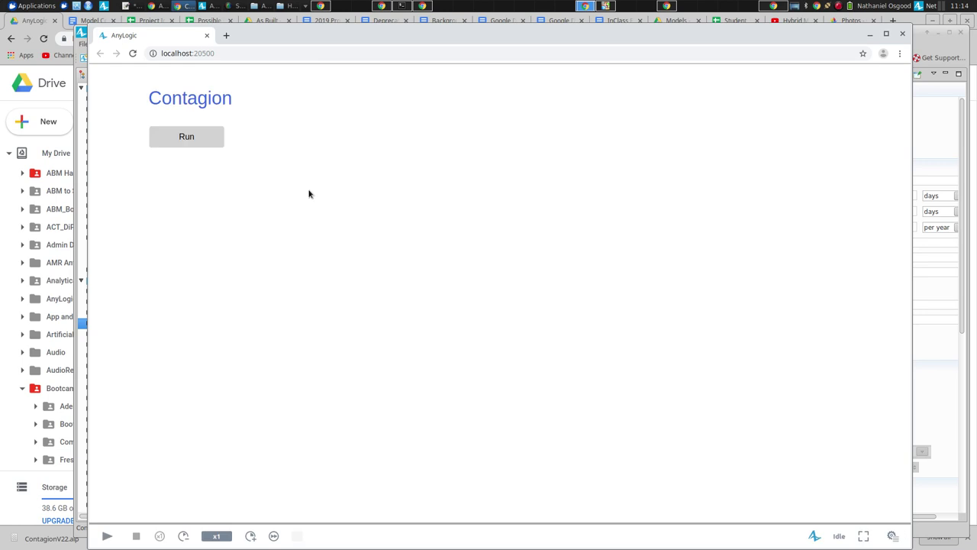
{"action": "left_click", "coordinate": [167, 142]}
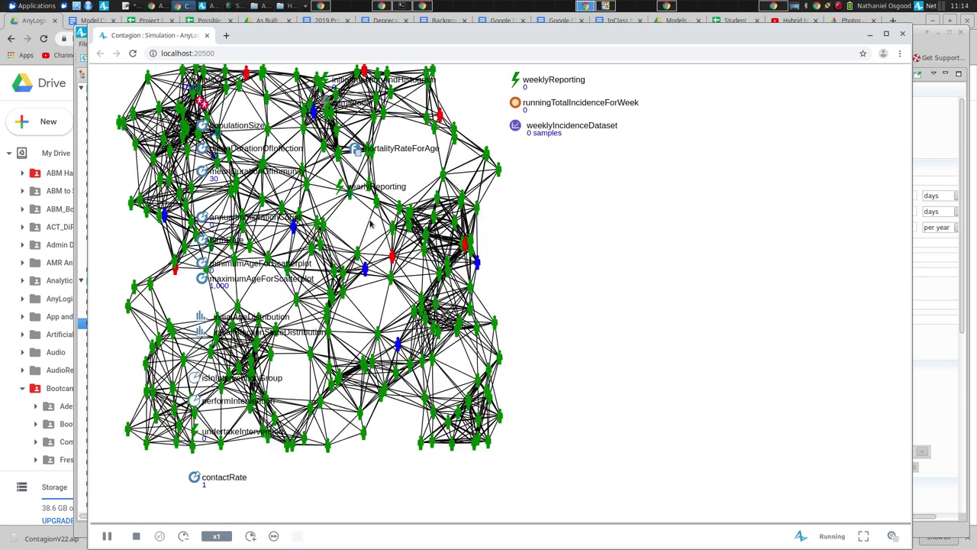
{"action": "left_click", "coordinate": [250, 536]}
{"action": "left_click", "coordinate": [250, 536]}
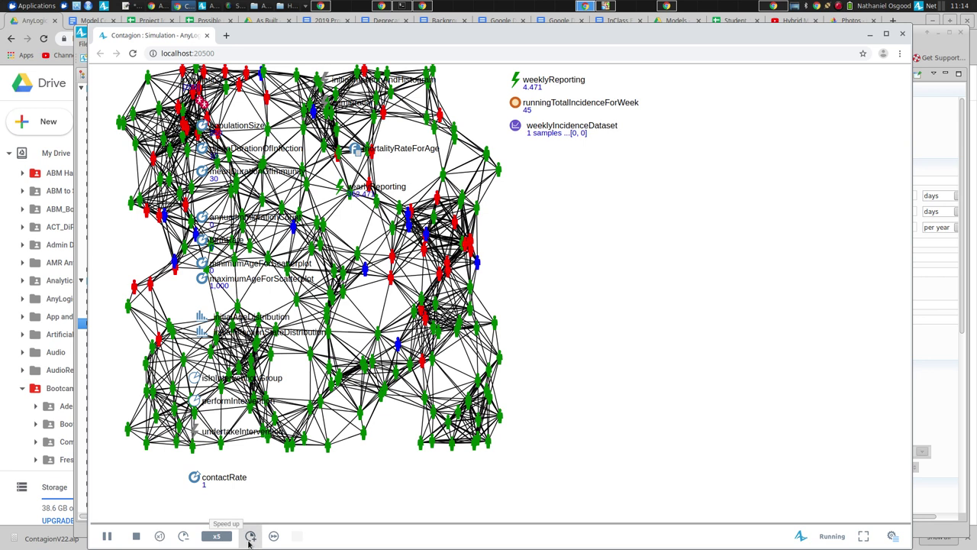
- Watch the chart as infectives peak near 130 and die out by day 40, then close the run window
{"action": "scroll", "coordinate": [553, 468], "scroll_direction": "up", "scroll_amount": 3}
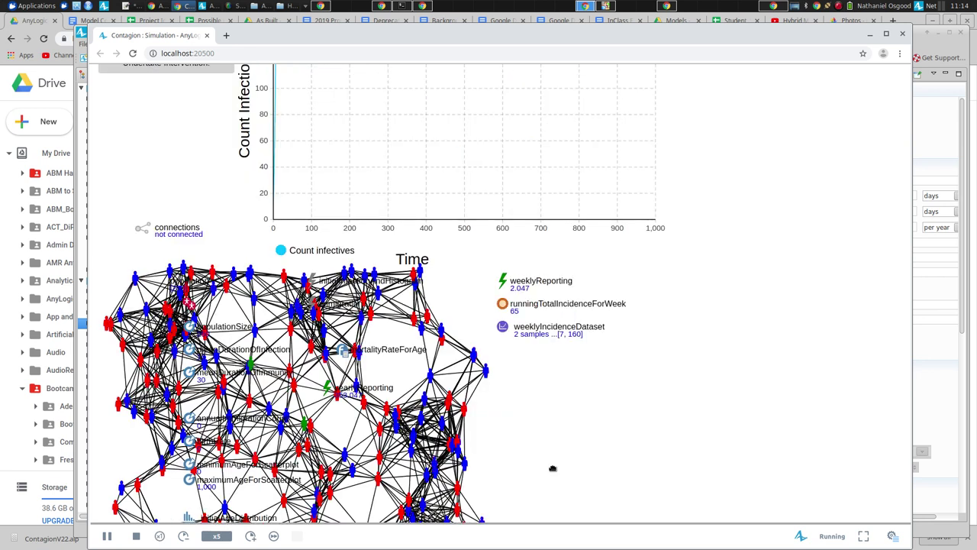
{"action": "scroll", "coordinate": [553, 468], "scroll_direction": "up", "scroll_amount": 2}
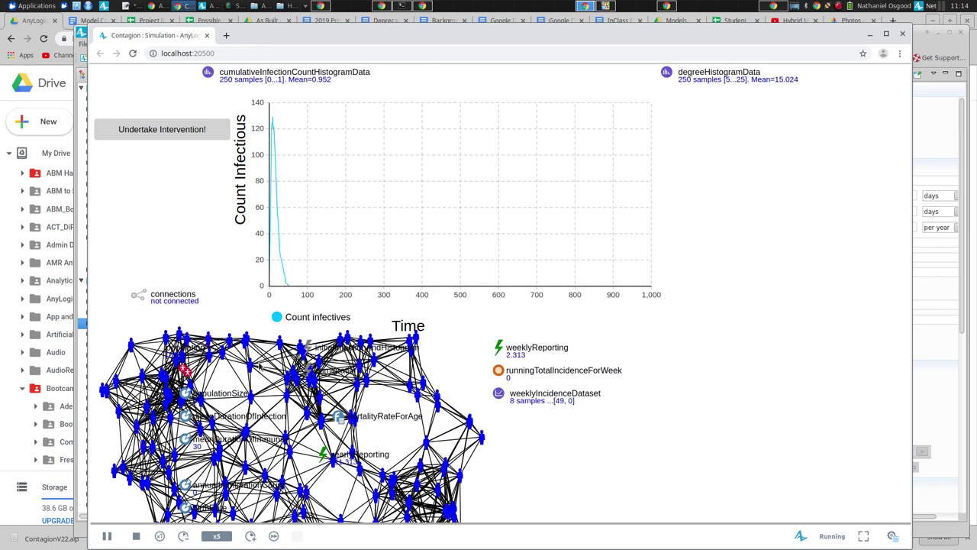
{"action": "scroll", "coordinate": [181, 280], "scroll_direction": "down", "scroll_amount": 6}
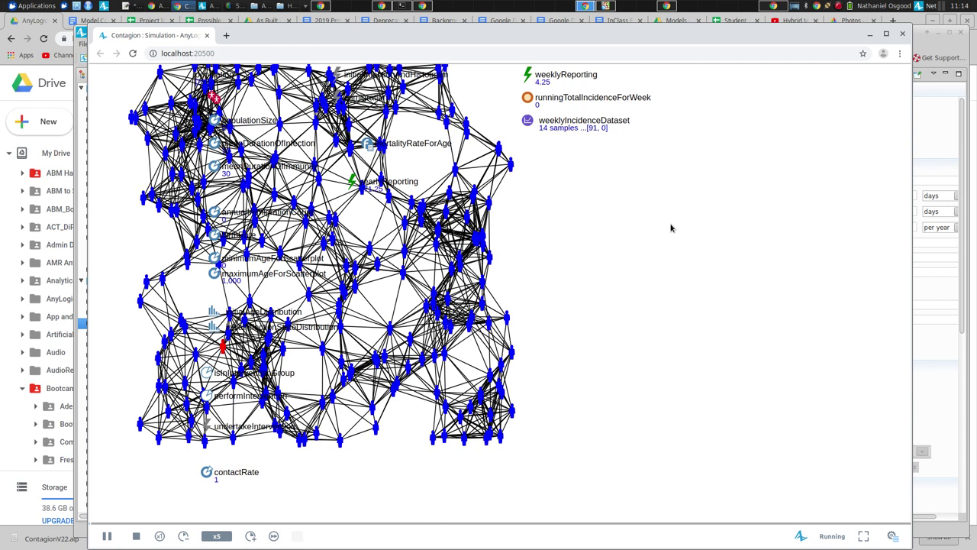
{"action": "left_click_drag", "start_coordinate": [671, 227], "coordinate": [606, 530]}
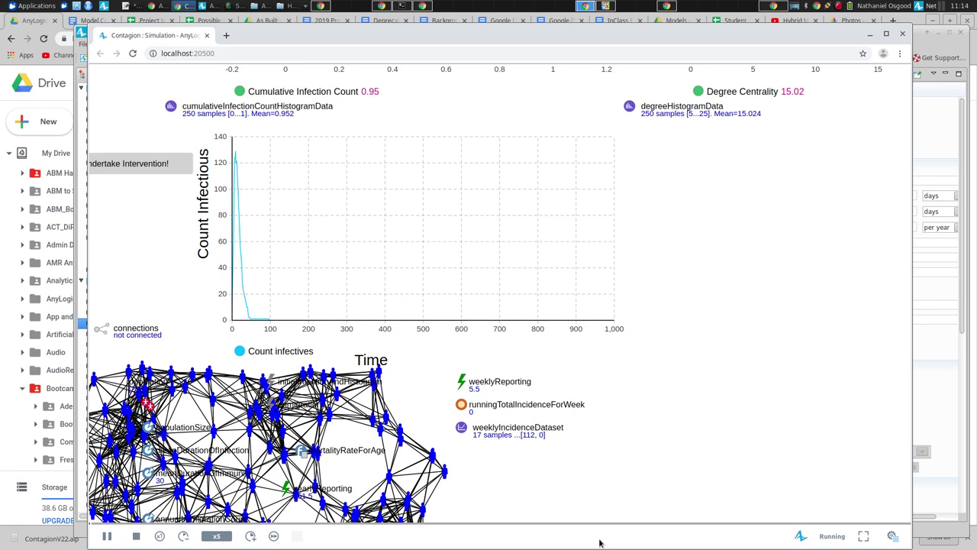
{"action": "mouse_move", "coordinate": [301, 295]}
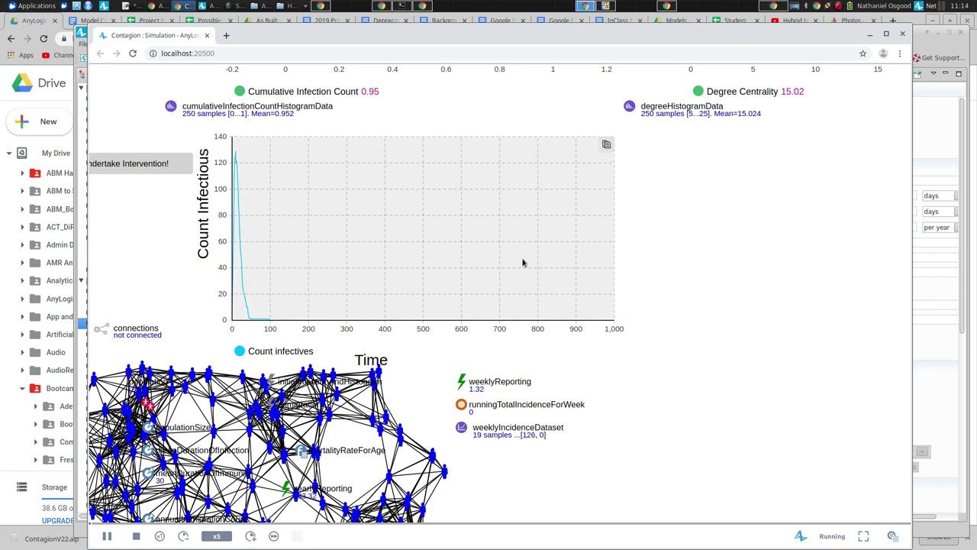
{"action": "key", "text": "alt+Tab"}
{"action": "key", "text": "Escape"}
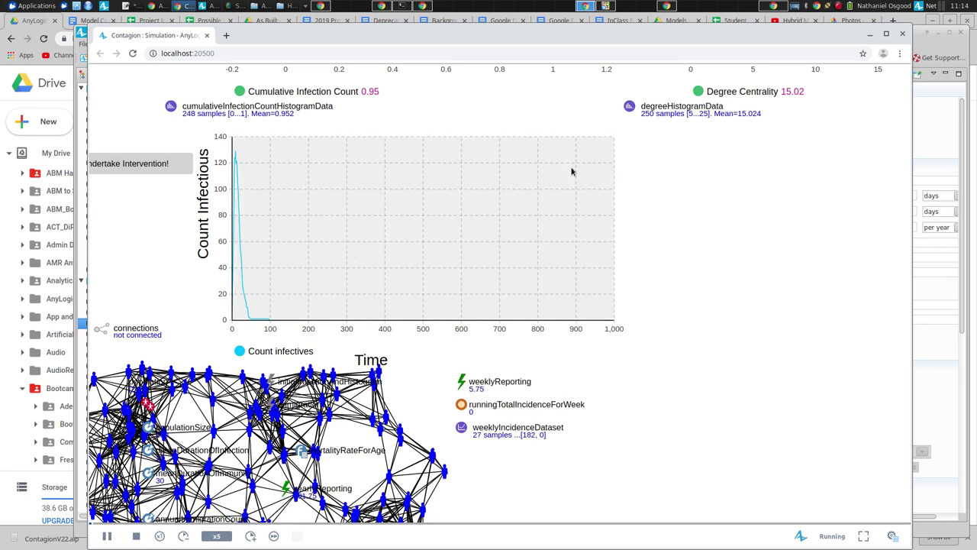
{"action": "left_click", "coordinate": [903, 34]}
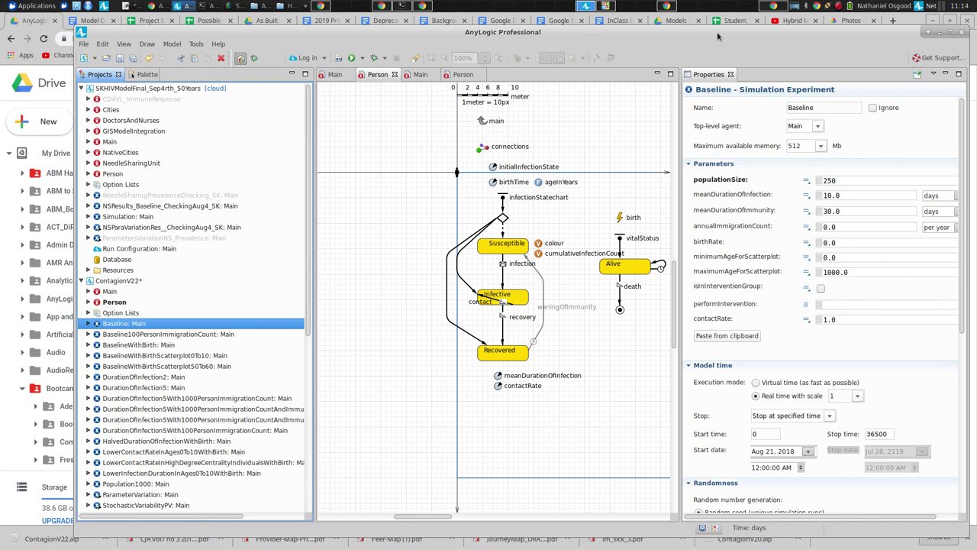
- Select the waningOfImmunity transition in the Person statechart and clear its Ignore option
{"action": "left_click", "coordinate": [789, 143]}
{"action": "left_click", "coordinate": [567, 306]}
{"action": "left_click", "coordinate": [567, 306]}
{"action": "left_click", "coordinate": [889, 110]}
{"action": "left_click", "coordinate": [890, 109]}
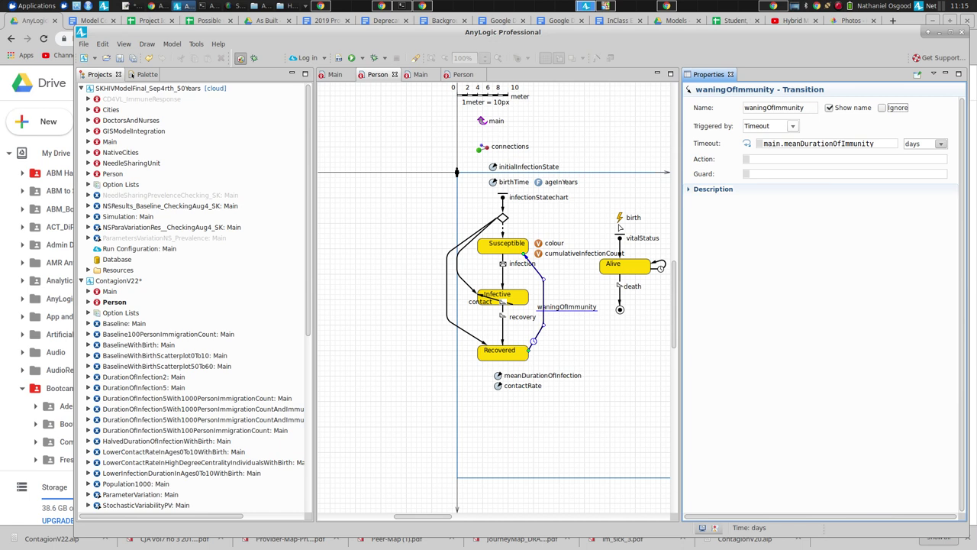
- Advance the VirtualBox lecture slides to Model Uncertainty, then switch back to the other window
{"action": "key", "text": "alt+Tab"}
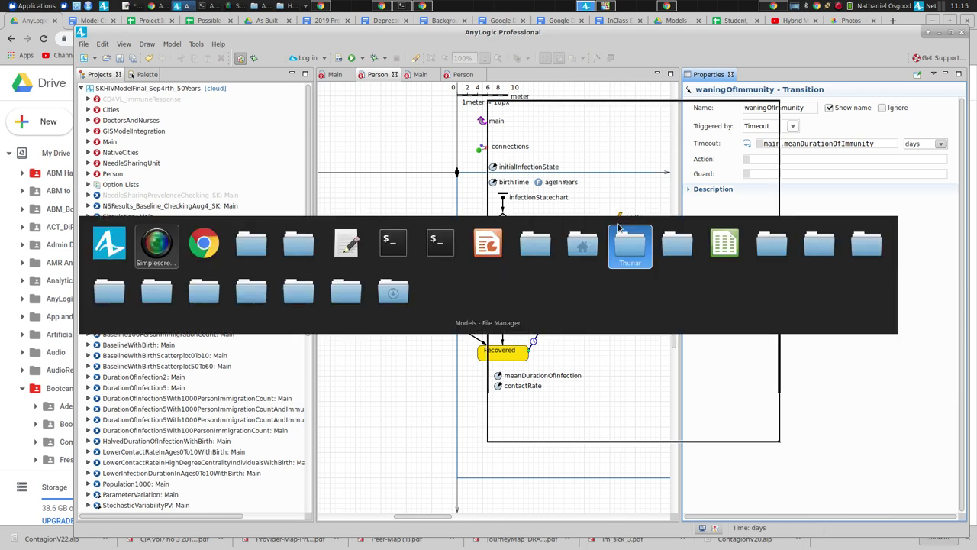
{"action": "key", "text": "alt+Tab"}
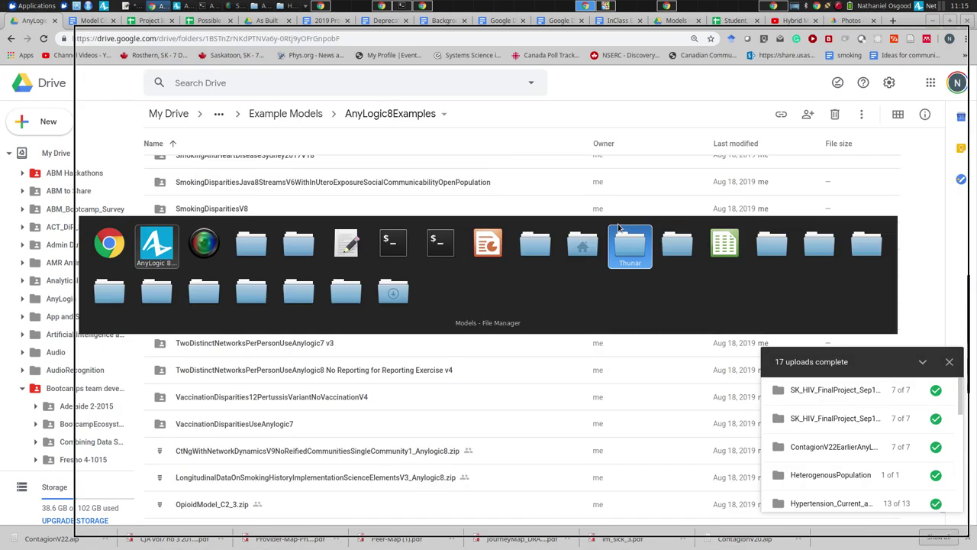
{"action": "key", "text": "Escape"}
{"action": "left_click", "coordinate": [607, 5]}
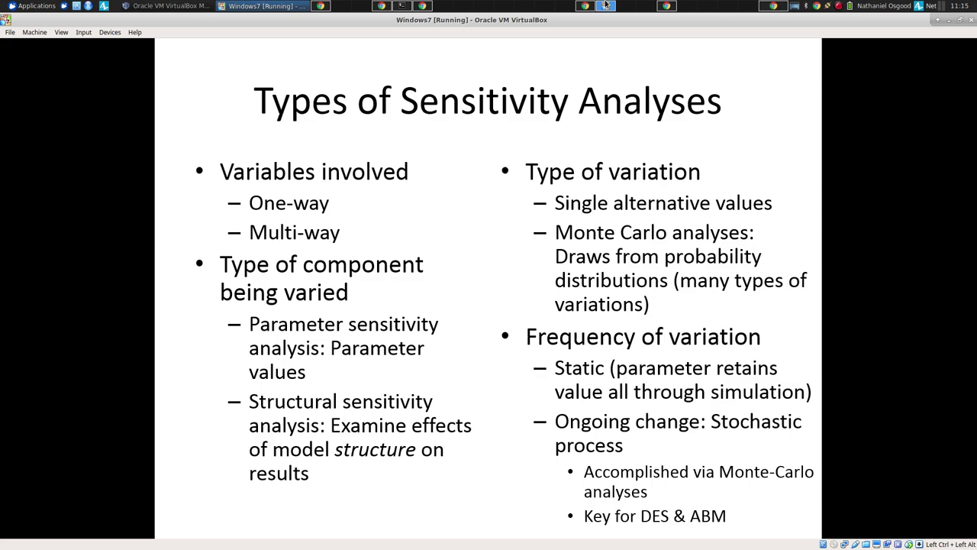
{"action": "key", "text": "Right"}
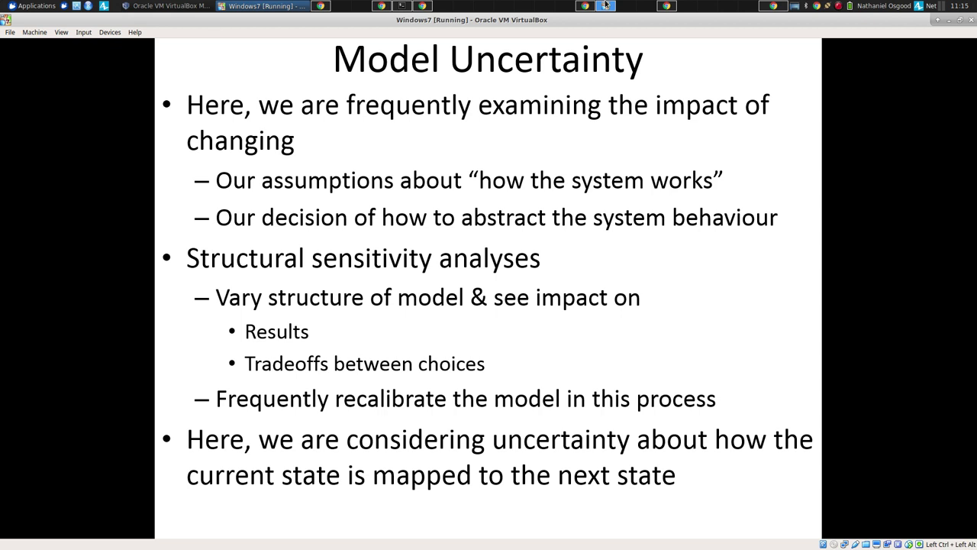
{"action": "left_click", "coordinate": [585, 5]}
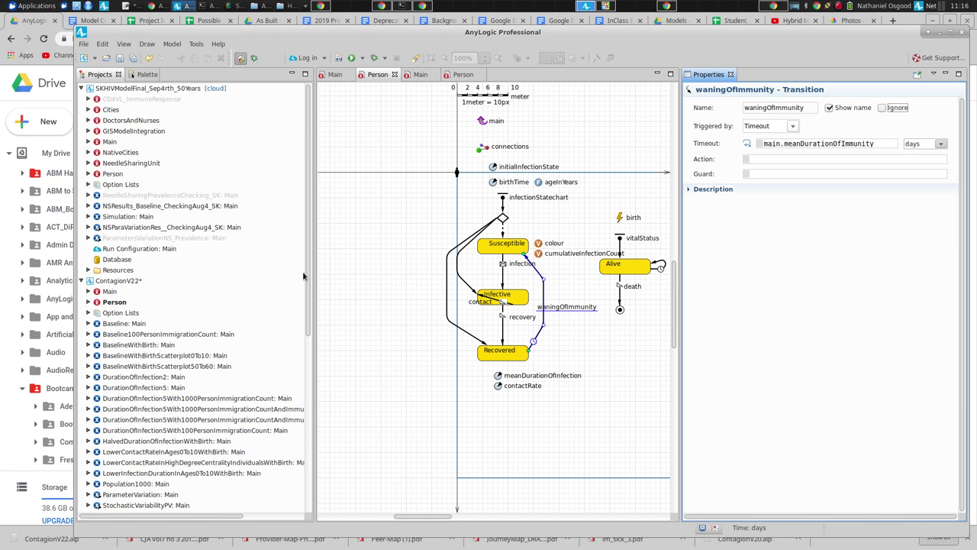
- Set the death transition to Ignore, rebuild, then make it active again
{"action": "left_click_drag", "start_coordinate": [306, 276], "coordinate": [309, 406]}
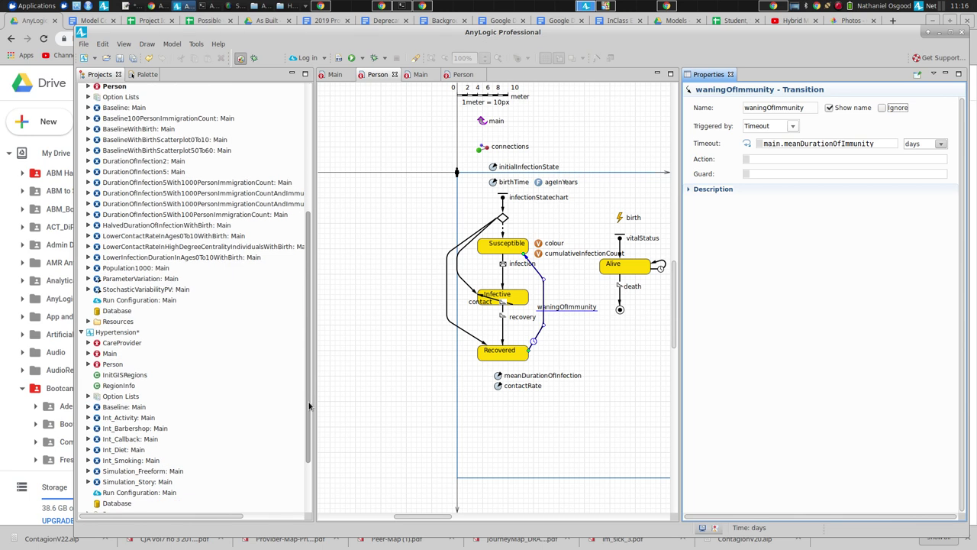
{"action": "left_click", "coordinate": [620, 287]}
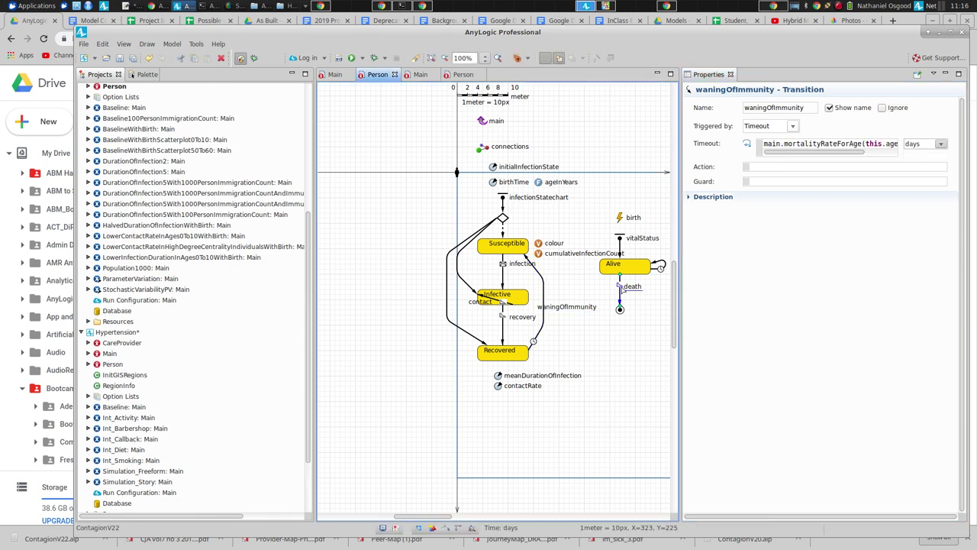
{"action": "left_click", "coordinate": [889, 108]}
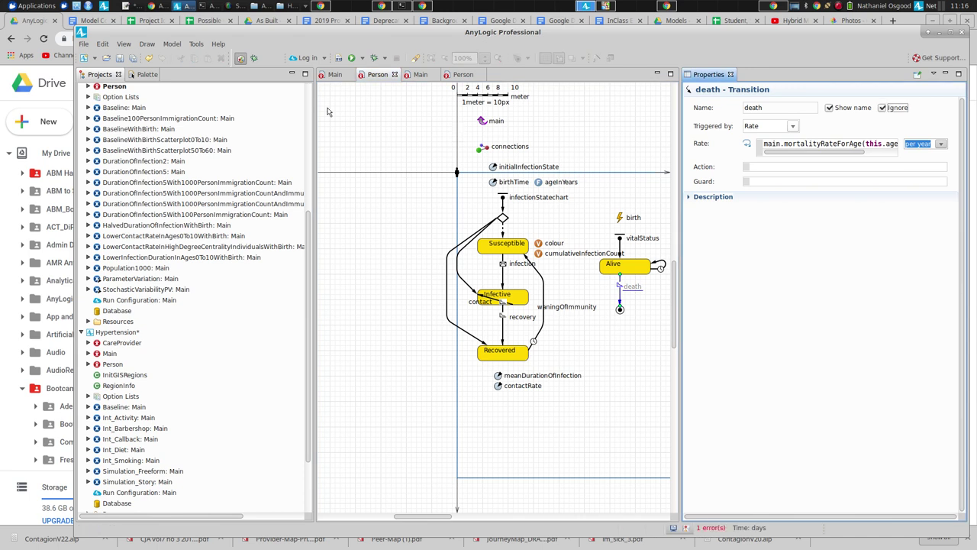
{"action": "left_click", "coordinate": [338, 58]}
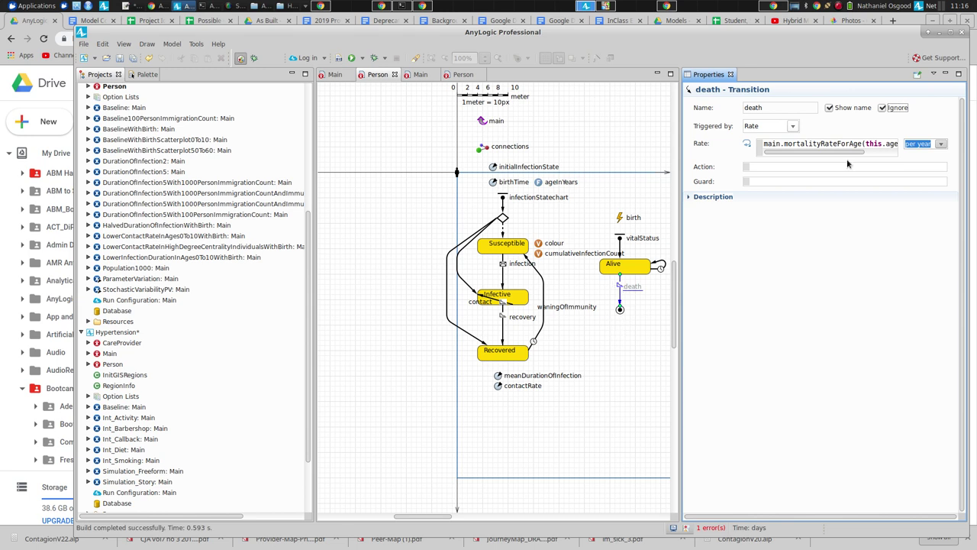
{"action": "left_click", "coordinate": [882, 108]}
- Set the Susceptible-to-Infective infection transition to Ignore
{"action": "left_click", "coordinate": [464, 282]}
{"action": "left_click", "coordinate": [464, 282]}
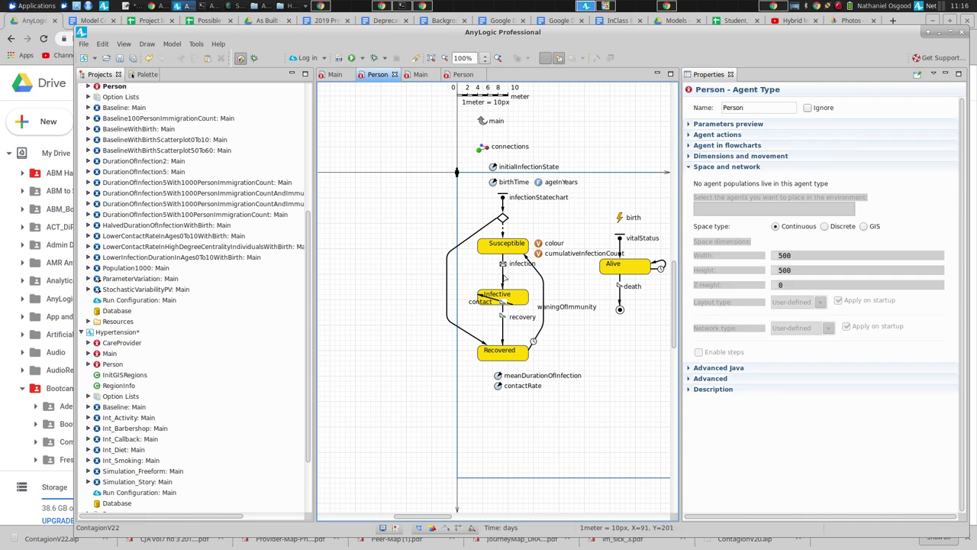
{"action": "left_click", "coordinate": [504, 279]}
{"action": "left_click", "coordinate": [882, 108]}
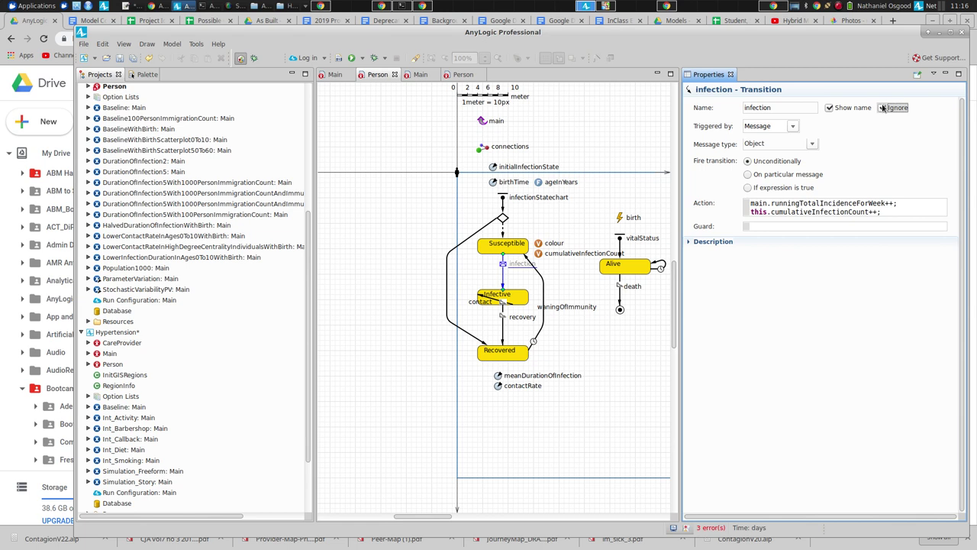
- Build the model to list its errors, then undo the Ignore on infection, dropping errors from 4 to 2
{"action": "left_click", "coordinate": [338, 58]}
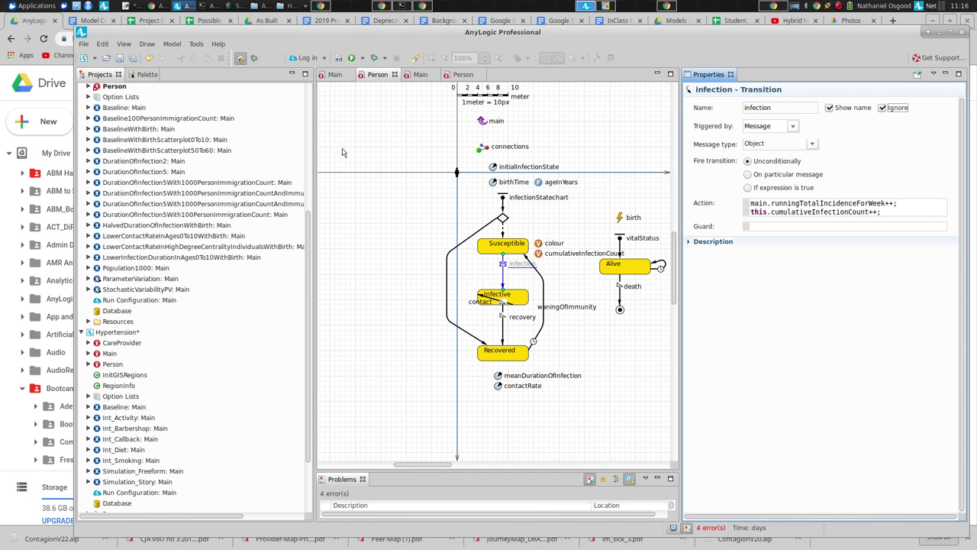
{"action": "left_click", "coordinate": [330, 56]}
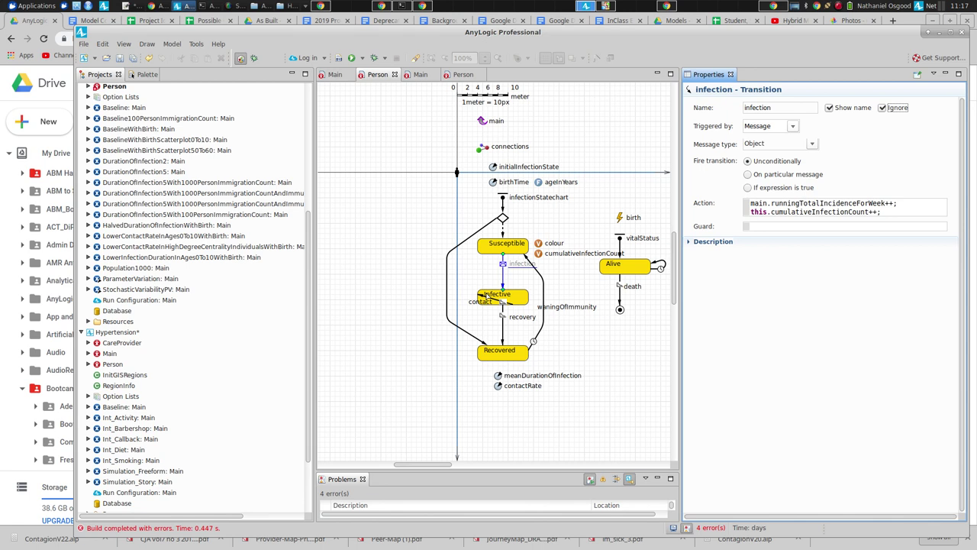
{"action": "key", "text": "ctrl+z"}
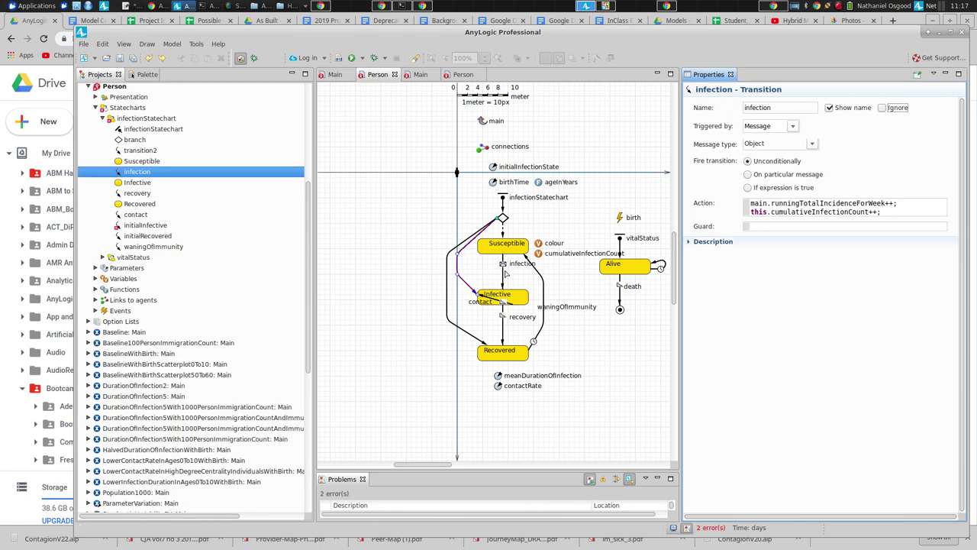
- Ignore the infection transition again, rebuild, and enlarge the Problems view to read all five errors
{"action": "left_click", "coordinate": [504, 273]}
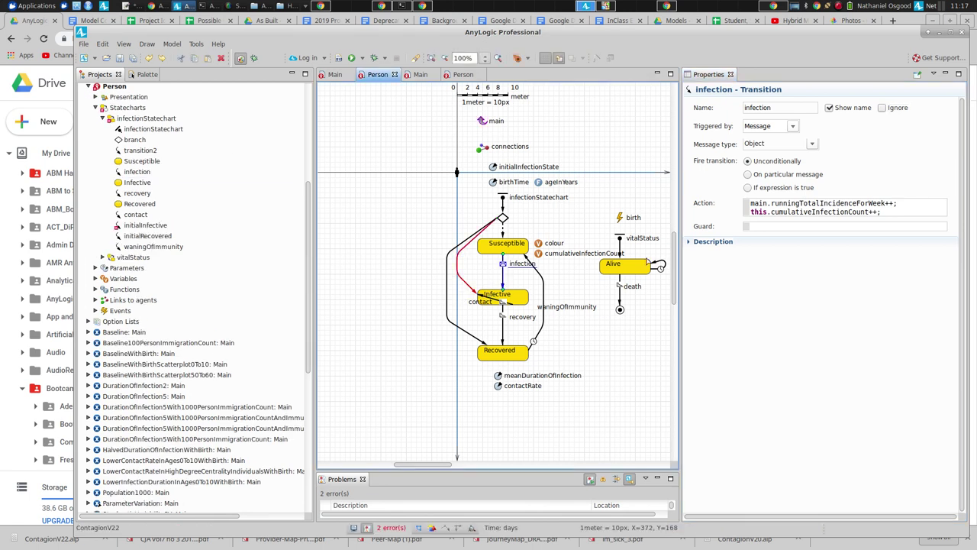
{"action": "left_click", "coordinate": [882, 108]}
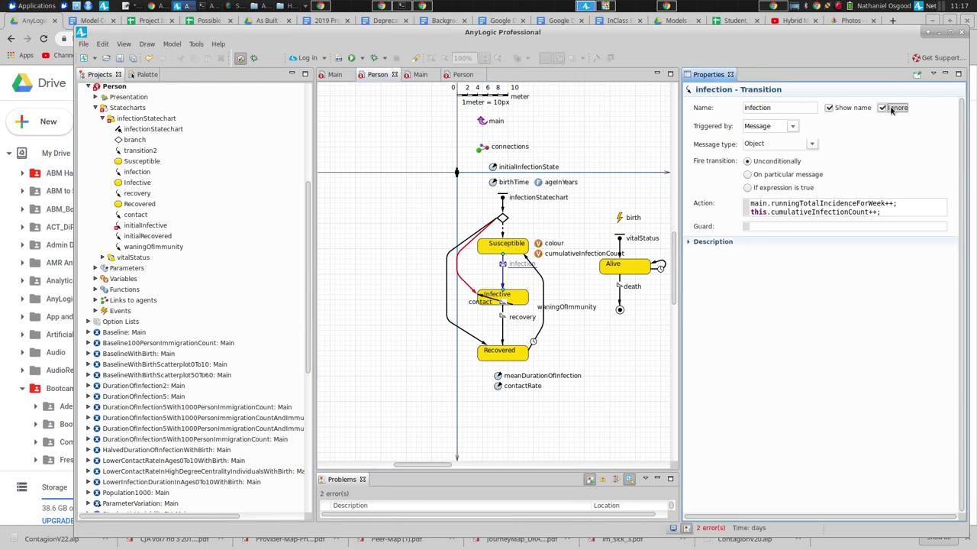
{"action": "left_click", "coordinate": [339, 61]}
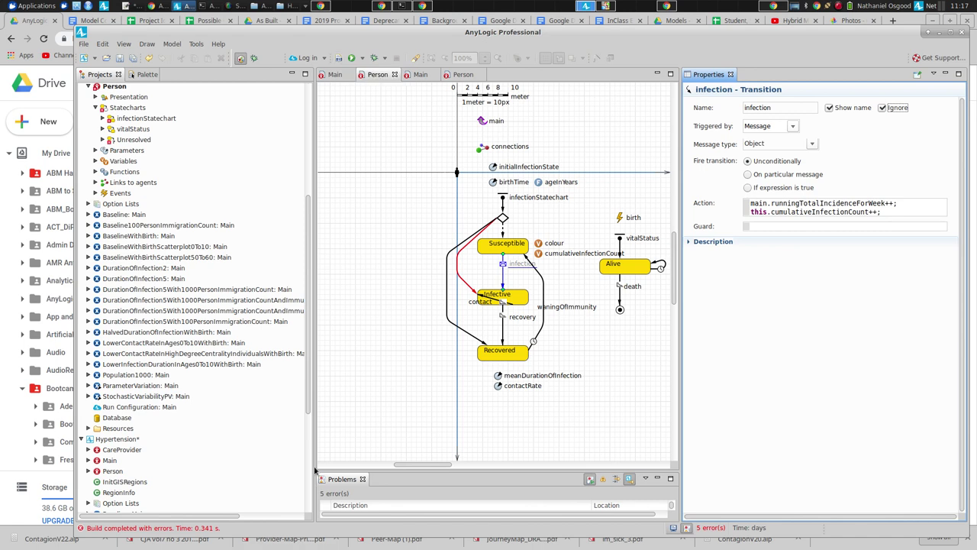
{"action": "left_click_drag", "start_coordinate": [401, 471], "coordinate": [420, 384]}
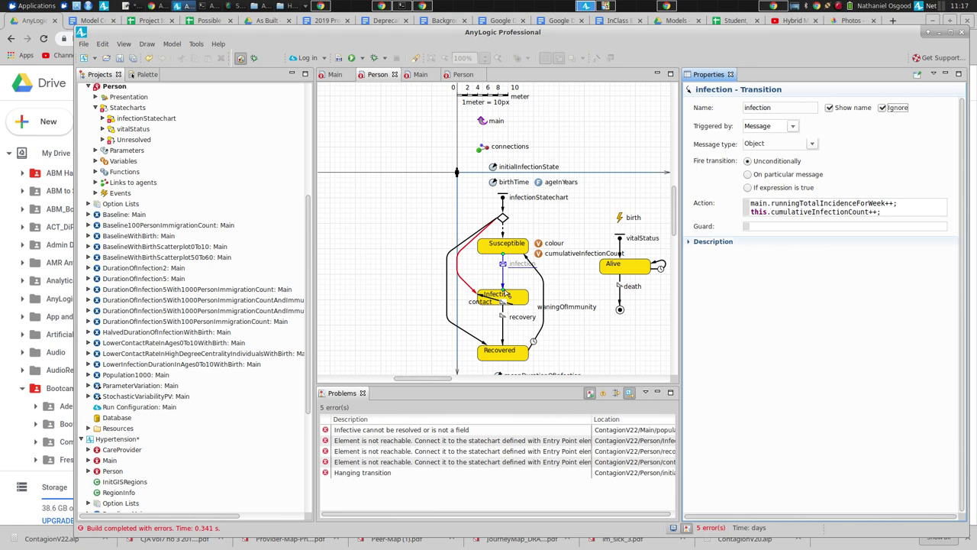
- Inspect the initialInfective transition, then make the infection transition active again
{"action": "left_click", "coordinate": [472, 283]}
{"action": "left_click", "coordinate": [467, 281]}
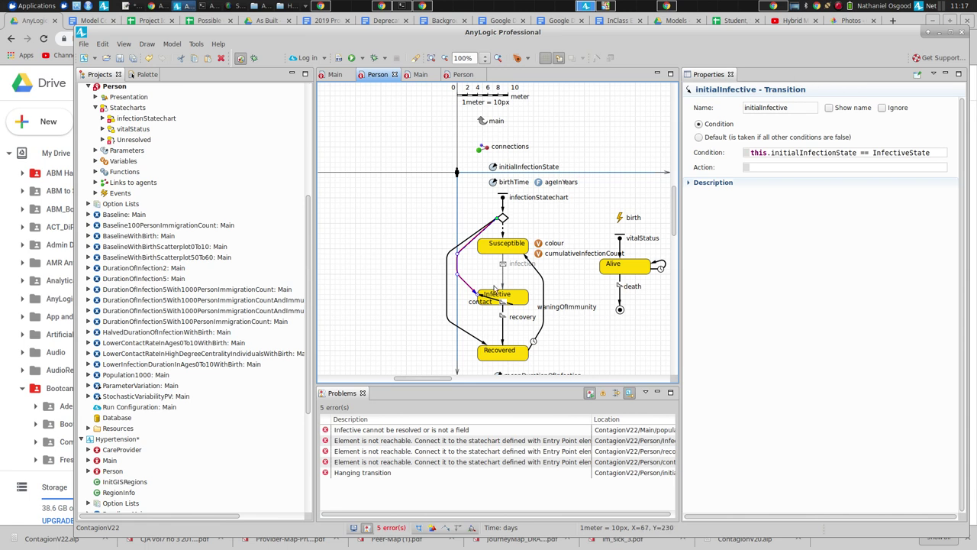
{"action": "left_click", "coordinate": [503, 275]}
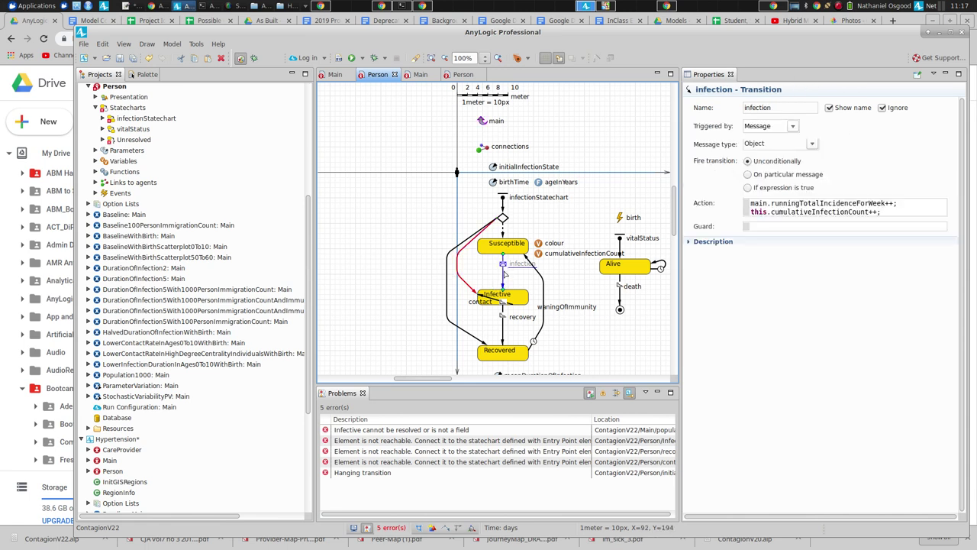
{"action": "left_click", "coordinate": [882, 107]}
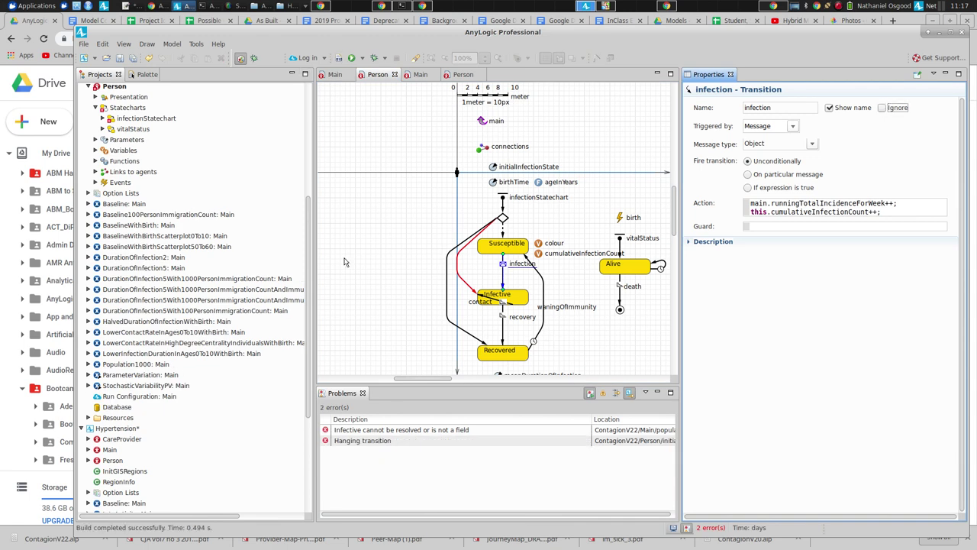
- Reposition the initialInfective arrowhead on the Infective state's edge and zoom in on it
{"action": "left_click", "coordinate": [474, 291]}
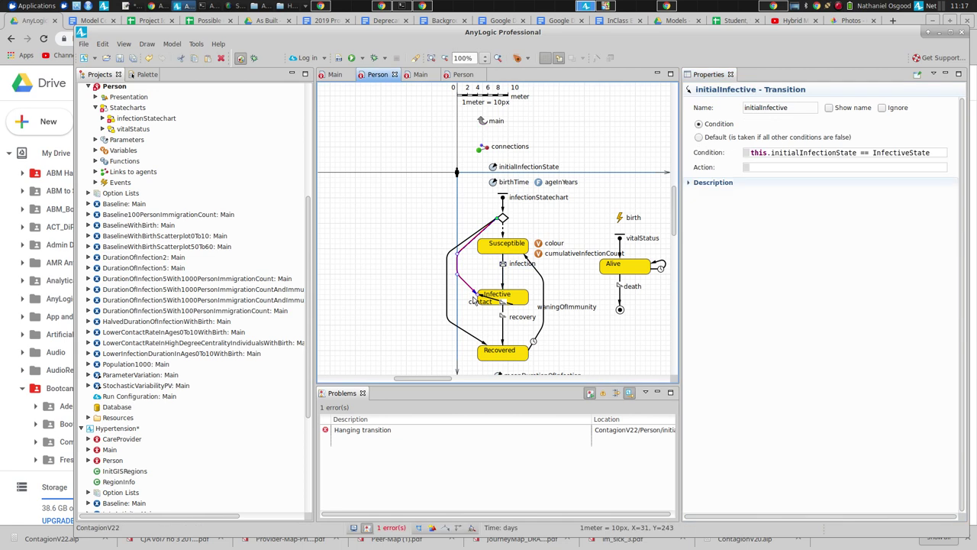
{"action": "left_click_drag", "start_coordinate": [477, 293], "coordinate": [481, 290]}
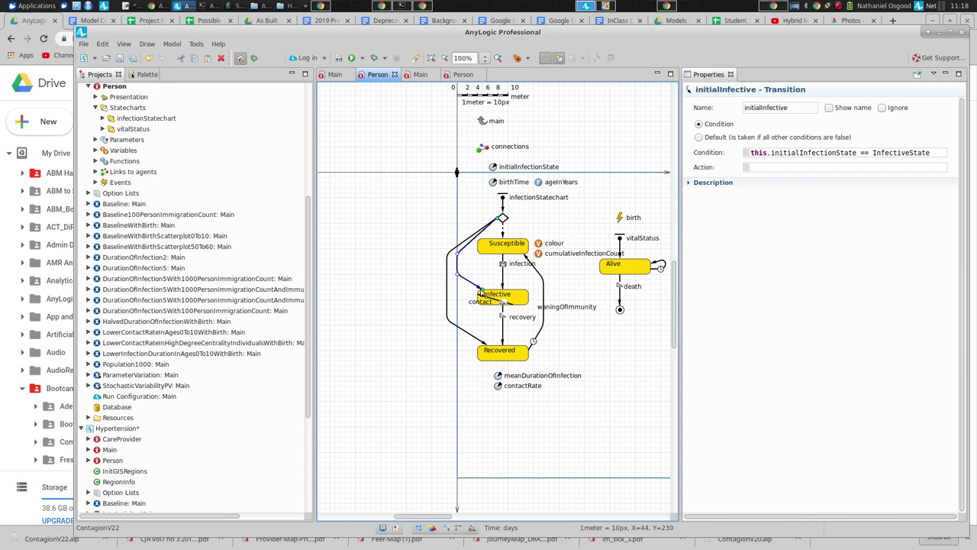
{"action": "left_click_drag", "start_coordinate": [481, 290], "coordinate": [478, 292]}
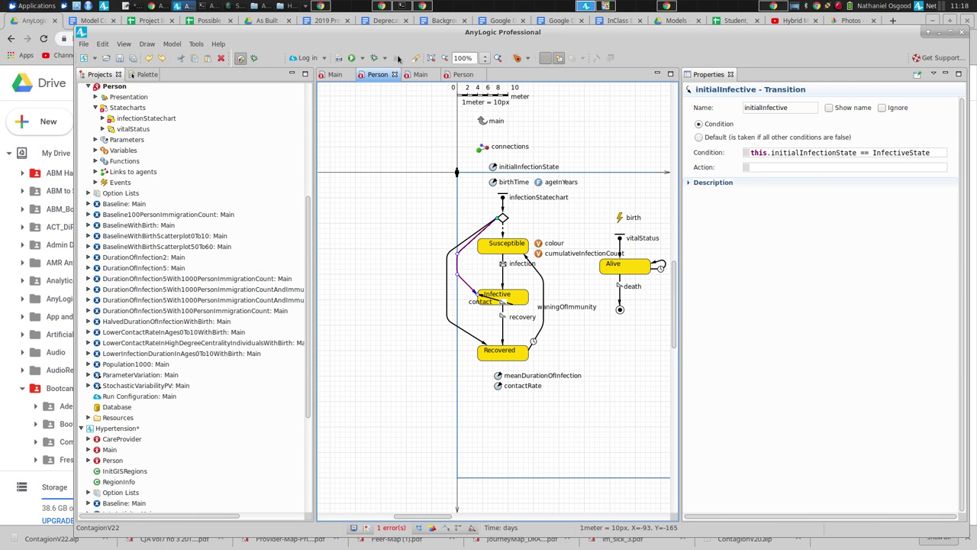
{"action": "left_click", "coordinate": [496, 60]}
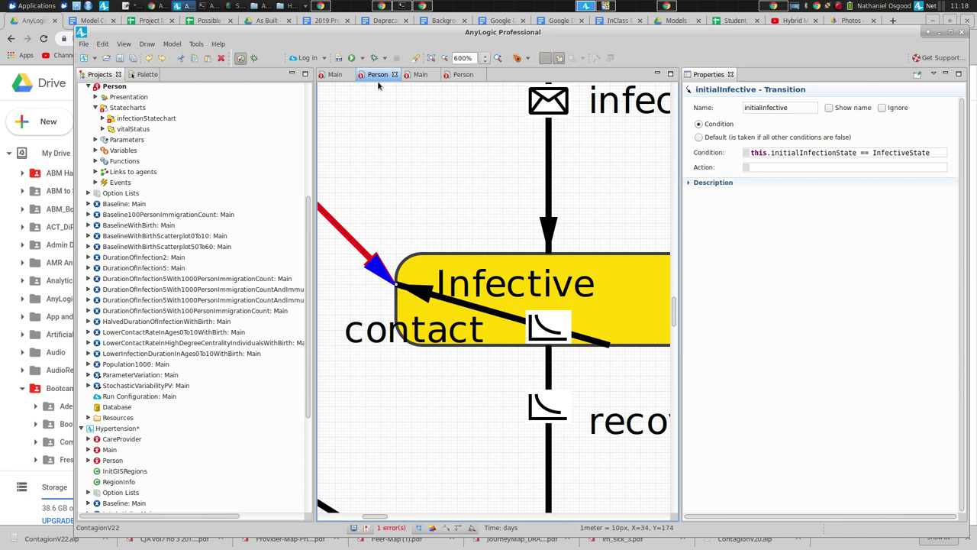
- Zoom out to 250%, rebuild, and show the Problems list with its single Hanging transition error
{"action": "left_click", "coordinate": [436, 59]}
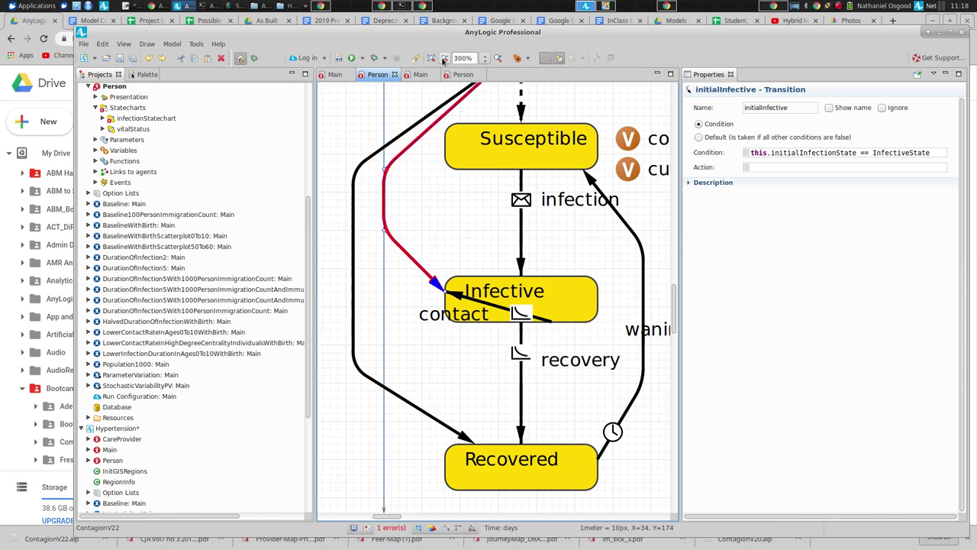
{"action": "left_click", "coordinate": [436, 59]}
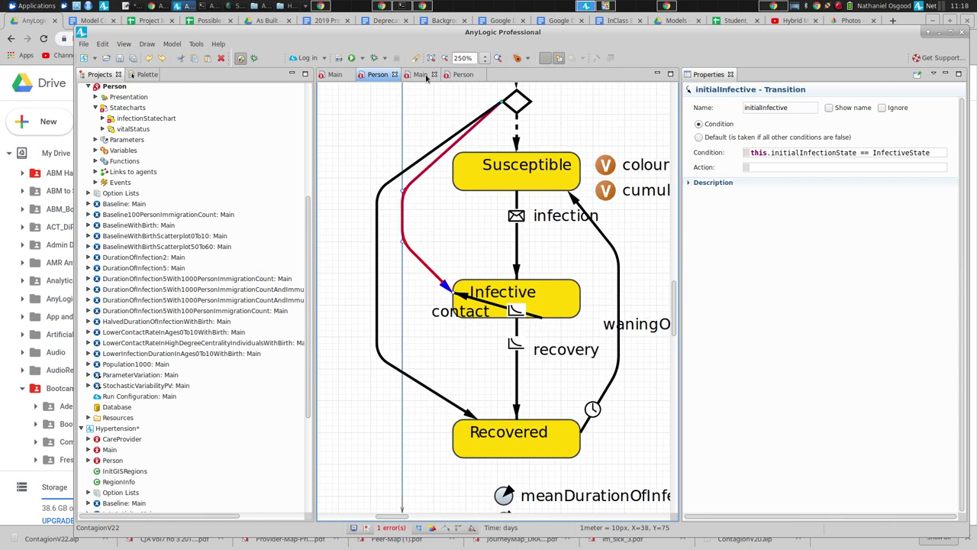
{"action": "left_click", "coordinate": [341, 59]}
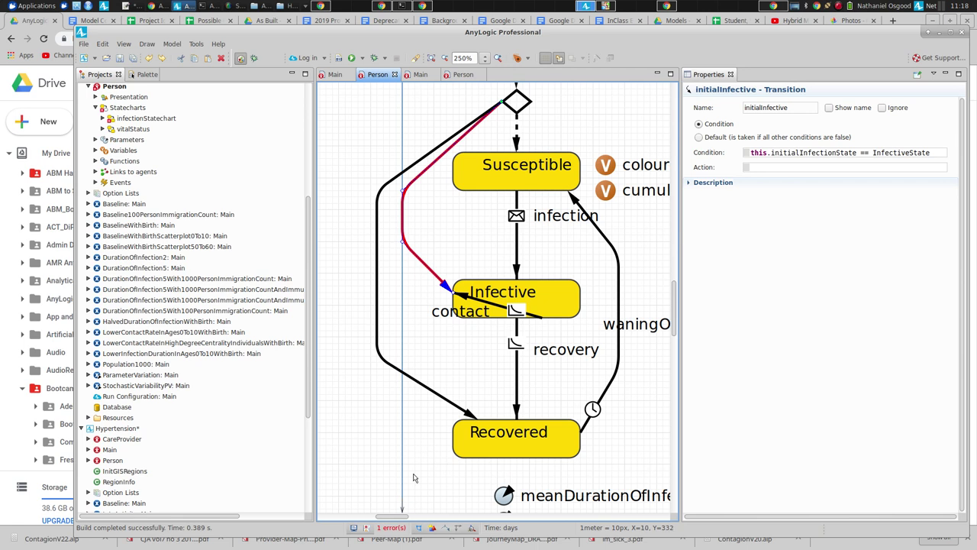
{"action": "left_click", "coordinate": [391, 528]}
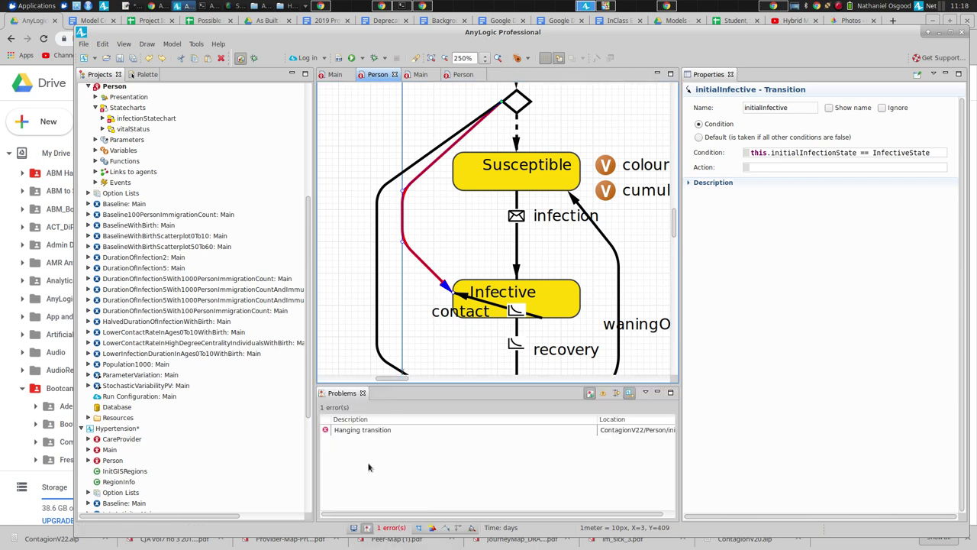
- Jump to the hanging transition and reattach the initialInfective arrowhead to Infective's border, clearing all errors
{"action": "double_click", "coordinate": [379, 430]}
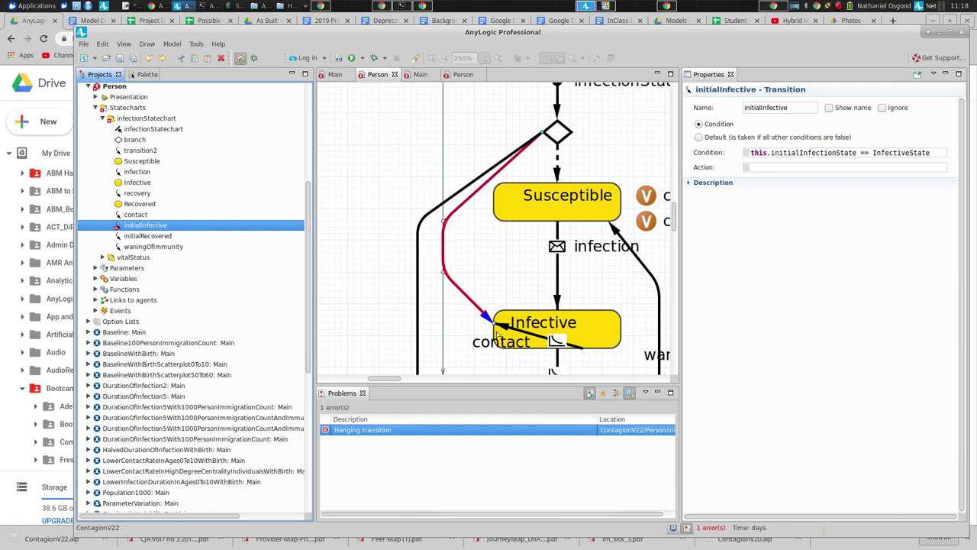
{"action": "left_click", "coordinate": [491, 321]}
{"action": "left_click", "coordinate": [492, 324]}
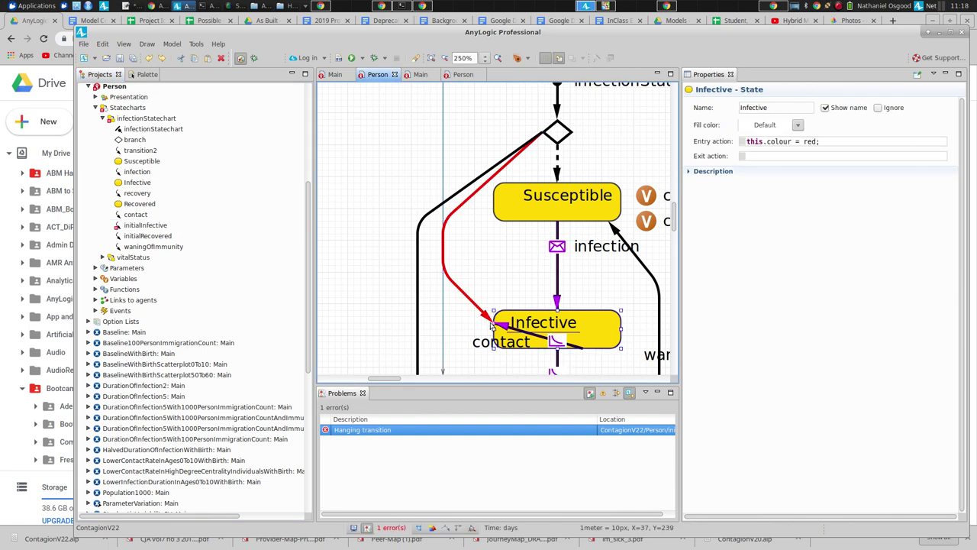
{"action": "left_click", "coordinate": [475, 329]}
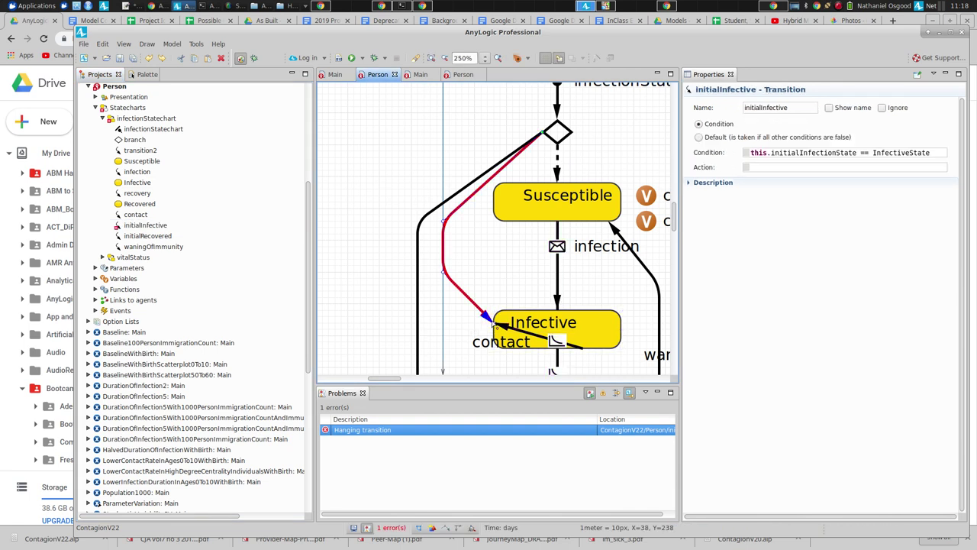
{"action": "mouse_move", "coordinate": [494, 323]}
{"action": "left_mouse_down"}
{"action": "mouse_move", "coordinate": [502, 319]}
{"action": "mouse_move", "coordinate": [484, 330]}
{"action": "mouse_move", "coordinate": [495, 328]}
{"action": "left_mouse_up"}
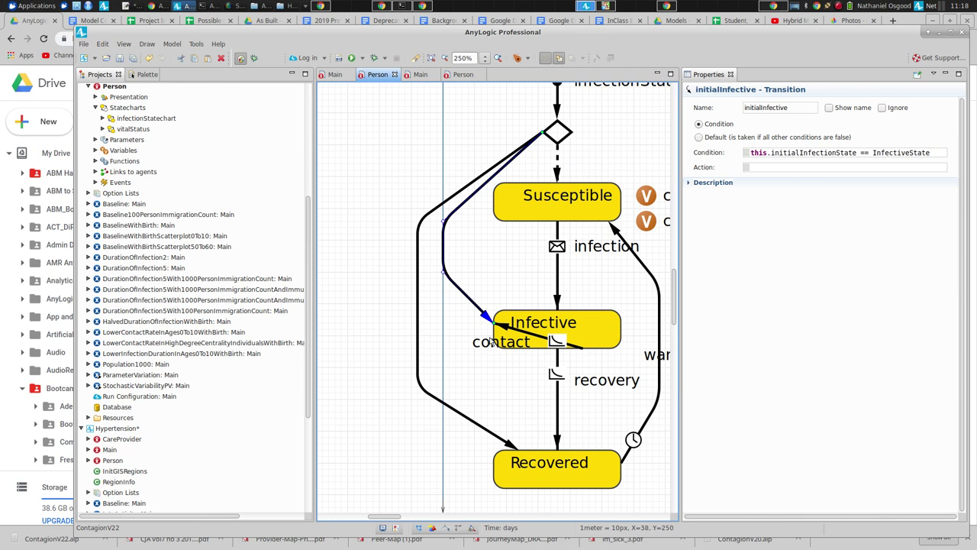
- Set the infection transition to Ignore, deselect it, and switch to the AnyLogic8Examples folder in Google Drive
{"action": "left_click", "coordinate": [557, 239]}
{"action": "left_click", "coordinate": [888, 110]}
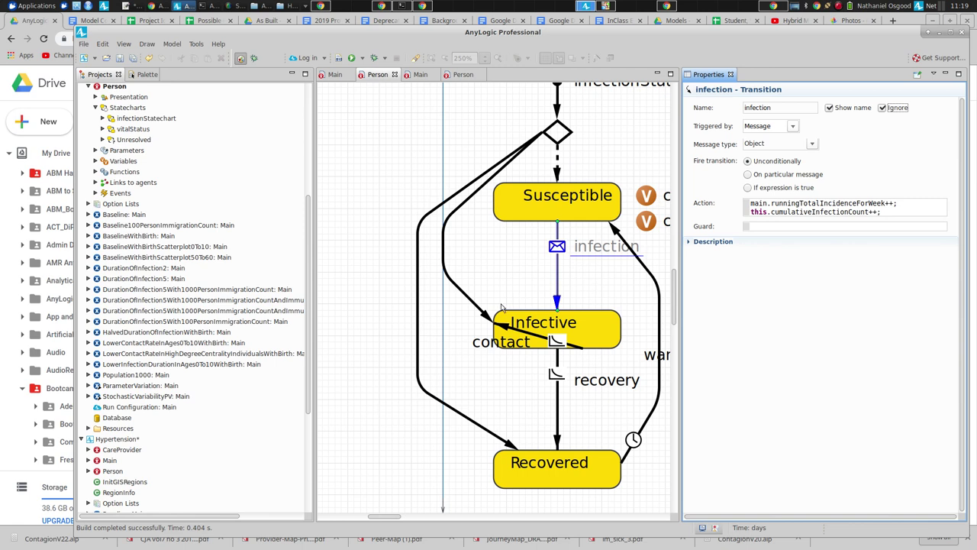
{"action": "left_click", "coordinate": [498, 230]}
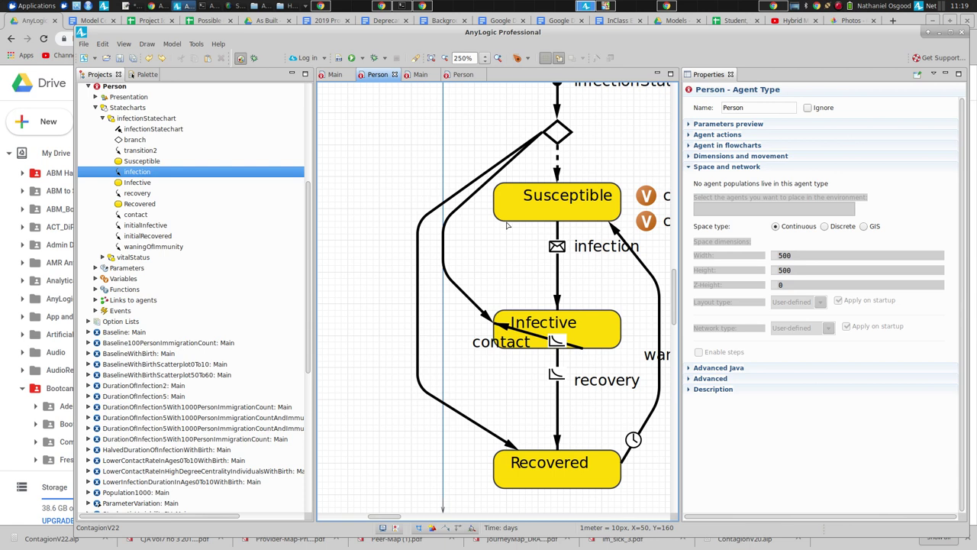
{"action": "key", "text": "alt+Tab"}
{"action": "key", "text": "alt+Tab"}
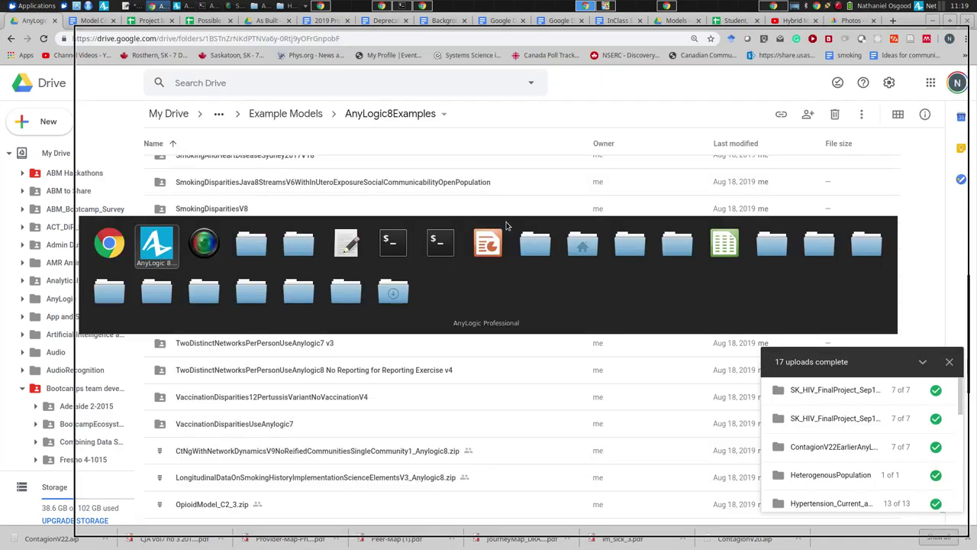
- Switch back to the Windows 7 virtual machine showing the Model Uncertainty slide
{"action": "left_click", "coordinate": [606, 6]}
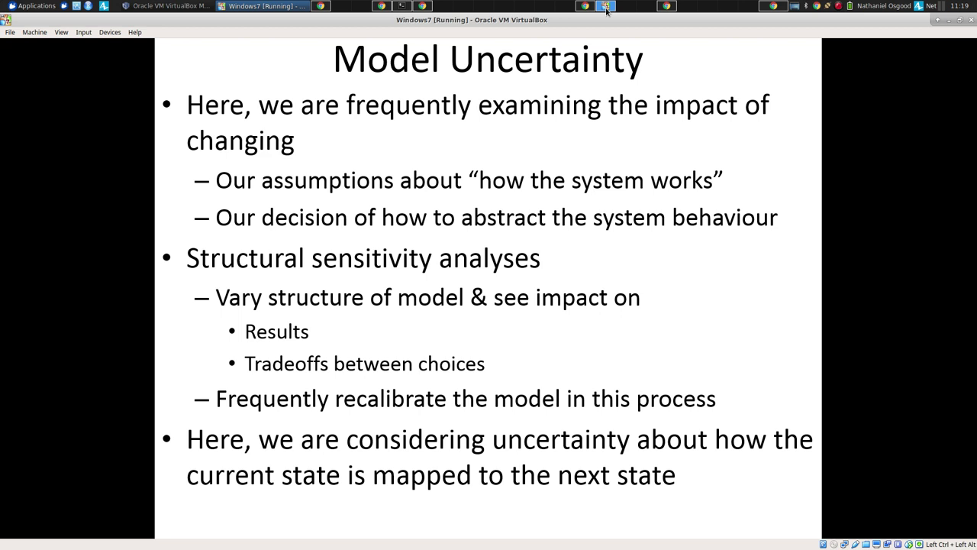
- Step through the slides to land on 'Static Uncertainty Sensitivity Analyses'
{"action": "key", "text": "Right"}
{"action": "key", "text": "Right"}
{"action": "key", "text": "Left"}
{"action": "key", "text": "Right"}
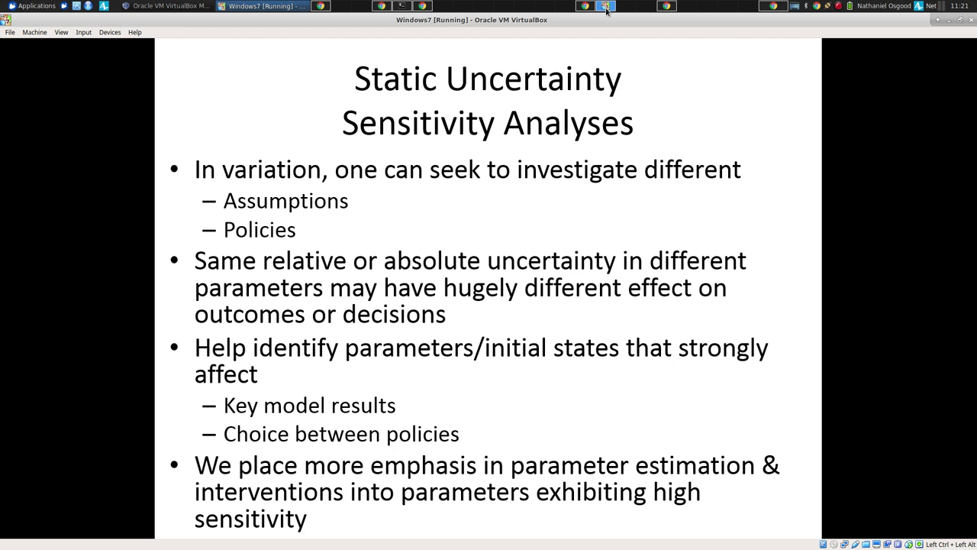
{"action": "left_click", "coordinate": [605, 7]}
{"action": "left_click", "coordinate": [604, 7]}
{"action": "left_click", "coordinate": [586, 6]}
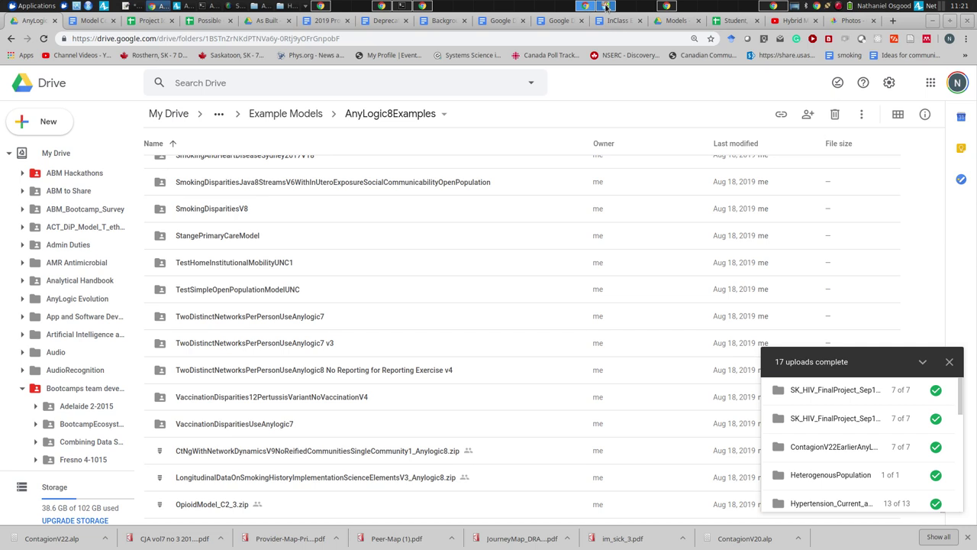
{"action": "left_click", "coordinate": [608, 7]}
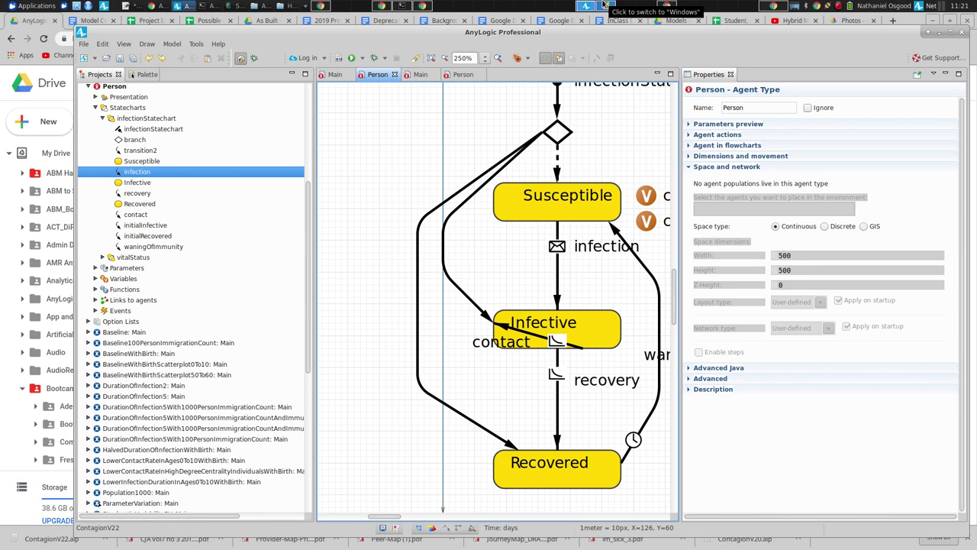
{"action": "left_click", "coordinate": [603, 5]}
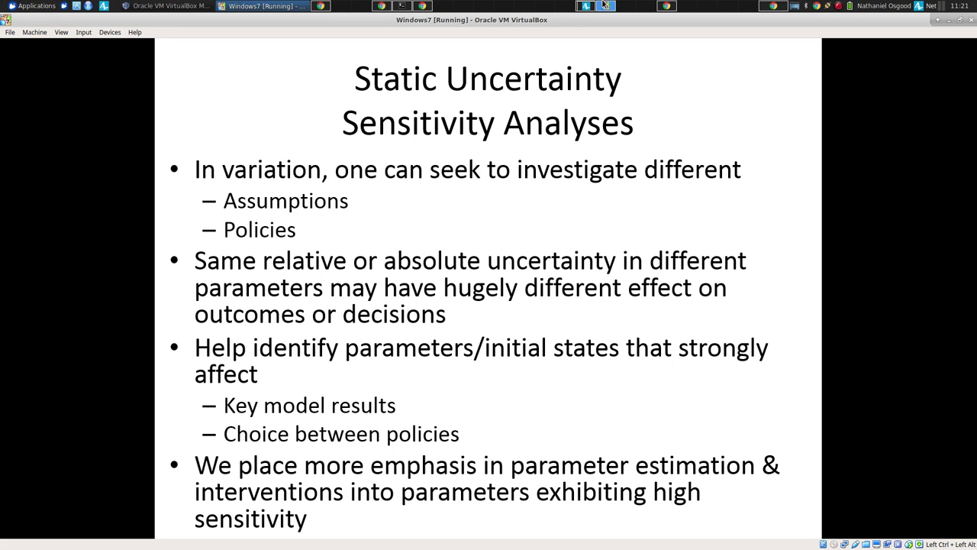
- Advance to the Spider Diagram slide on per-parameter percentage changes
{"action": "key", "text": "Page_Down"}
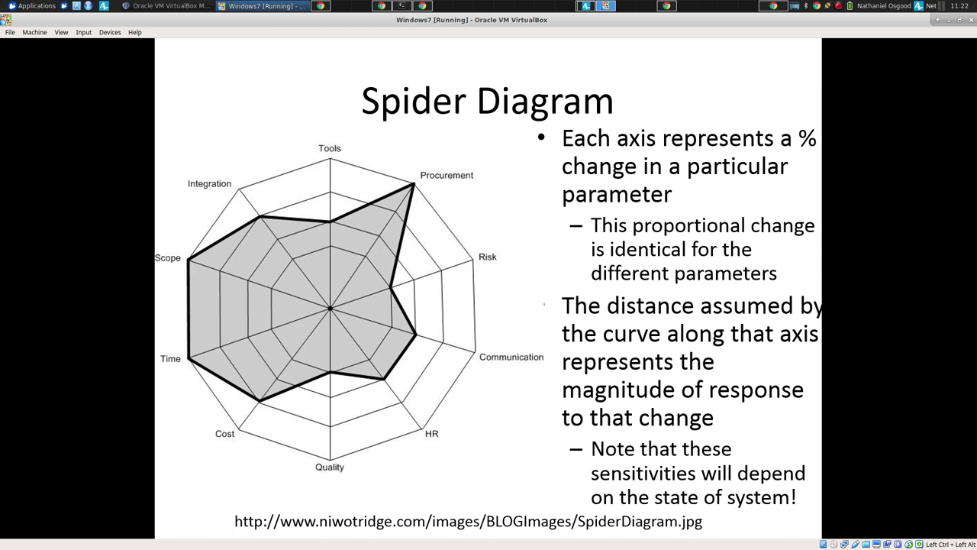
- Advance to the 'Hands on Model Use Ahead' slide, then return to AnyLogic's Person statechart
{"action": "key", "text": "Right"}
{"action": "key", "text": "Right"}
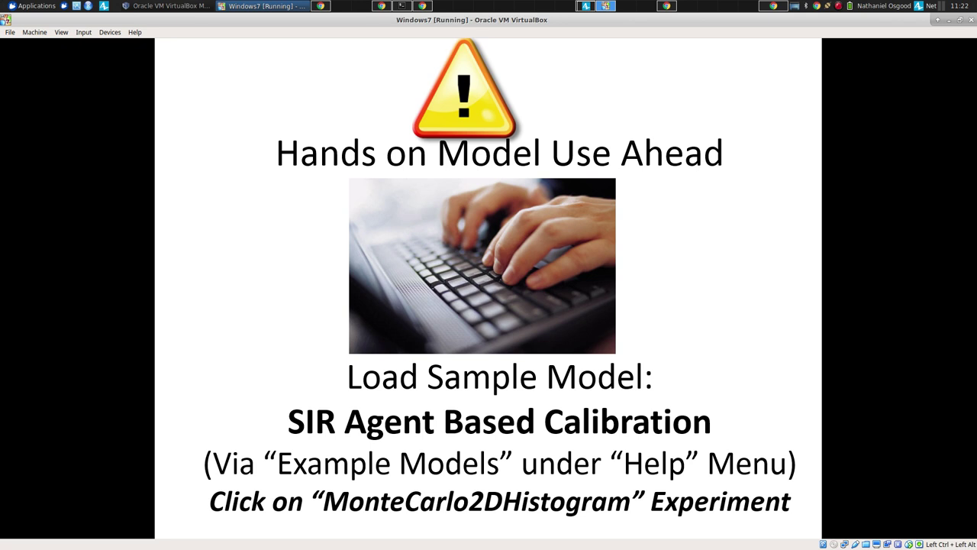
{"action": "key", "text": "alt+Tab"}
{"action": "left_click", "coordinate": [585, 5]}
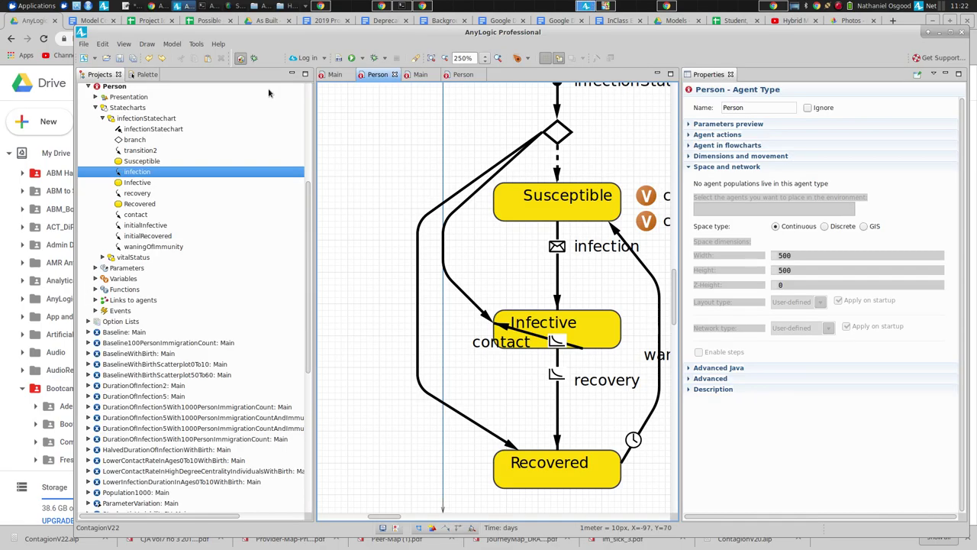
- Maximize AnyLogic and open Help > Example Models, showing the 106-example gallery
{"action": "double_click", "coordinate": [279, 35]}
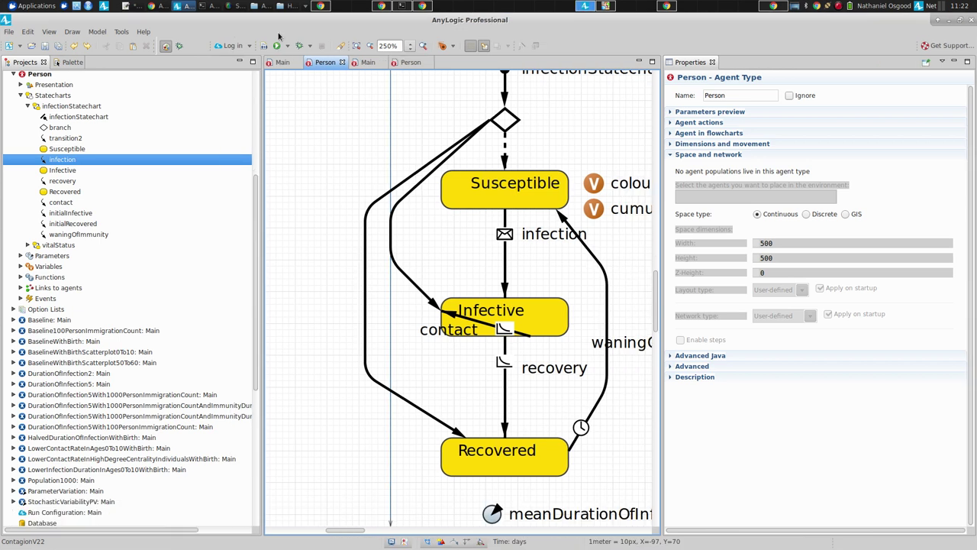
{"action": "left_click", "coordinate": [144, 32]}
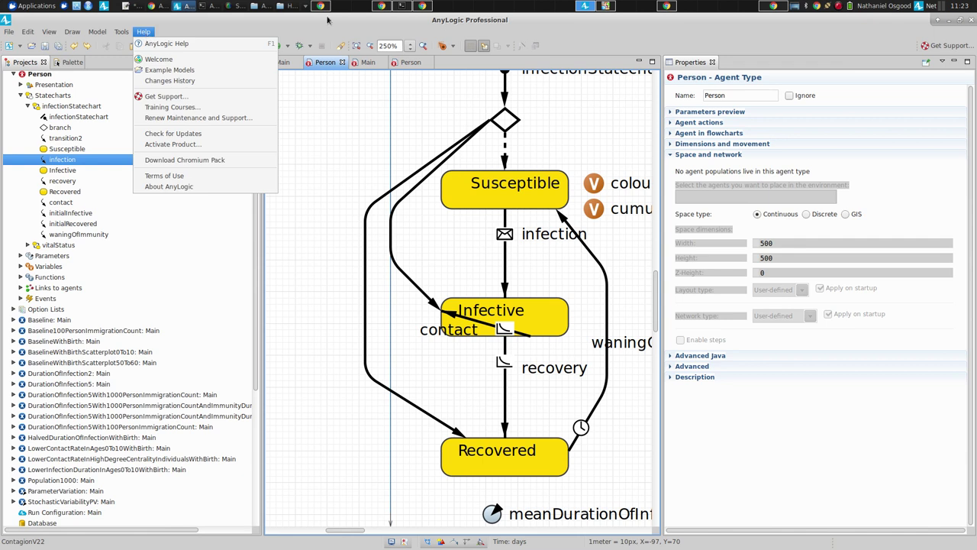
{"action": "left_click", "coordinate": [613, 5]}
{"action": "left_click", "coordinate": [613, 5]}
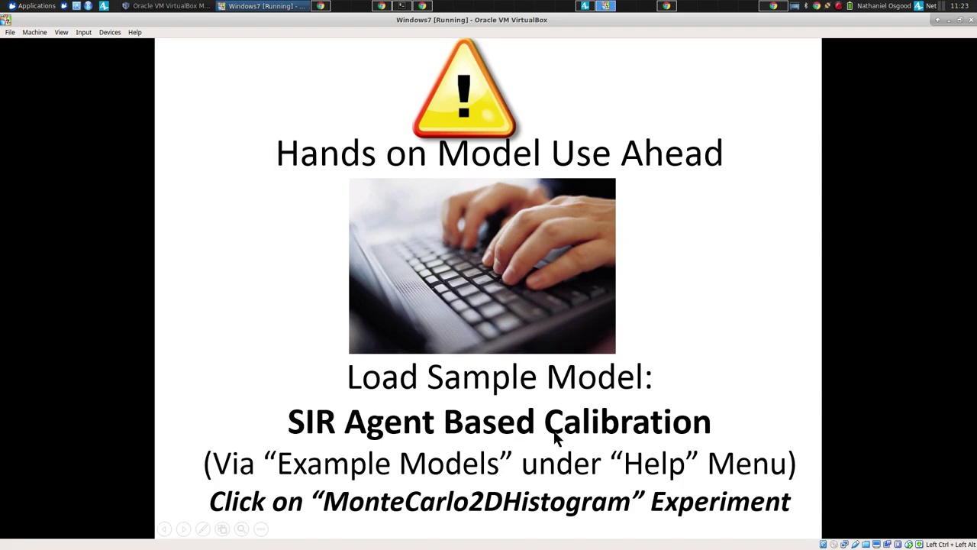
{"action": "left_click", "coordinate": [586, 6]}
{"action": "left_click", "coordinate": [143, 32]}
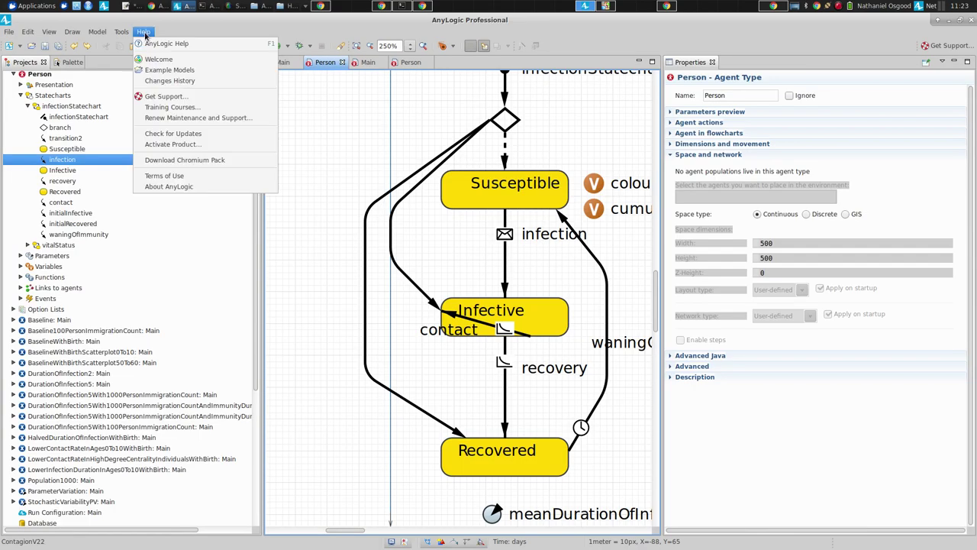
{"action": "left_click", "coordinate": [161, 74]}
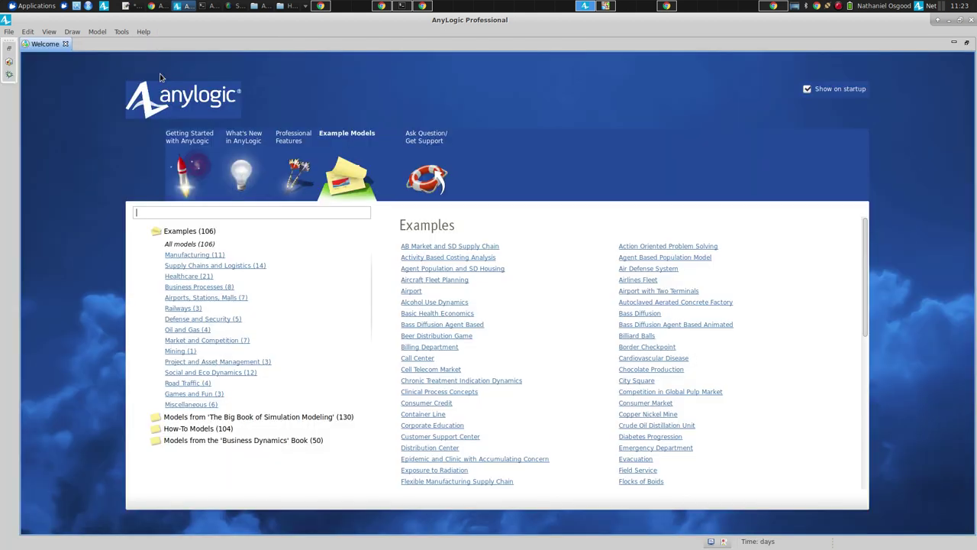
- Scroll the Examples list to the bottom to reveal SIR Agent Based Calibration
{"action": "left_click", "coordinate": [147, 32]}
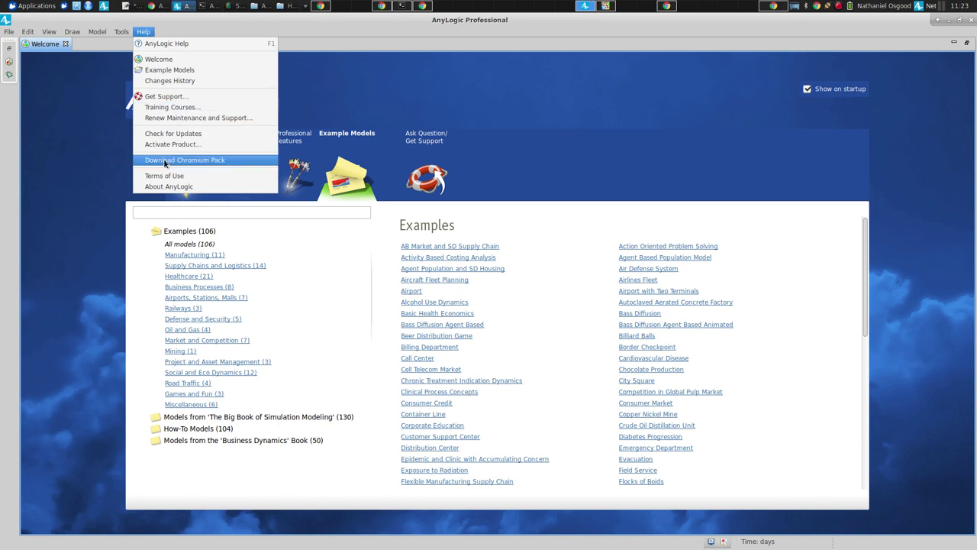
{"action": "left_click", "coordinate": [300, 64]}
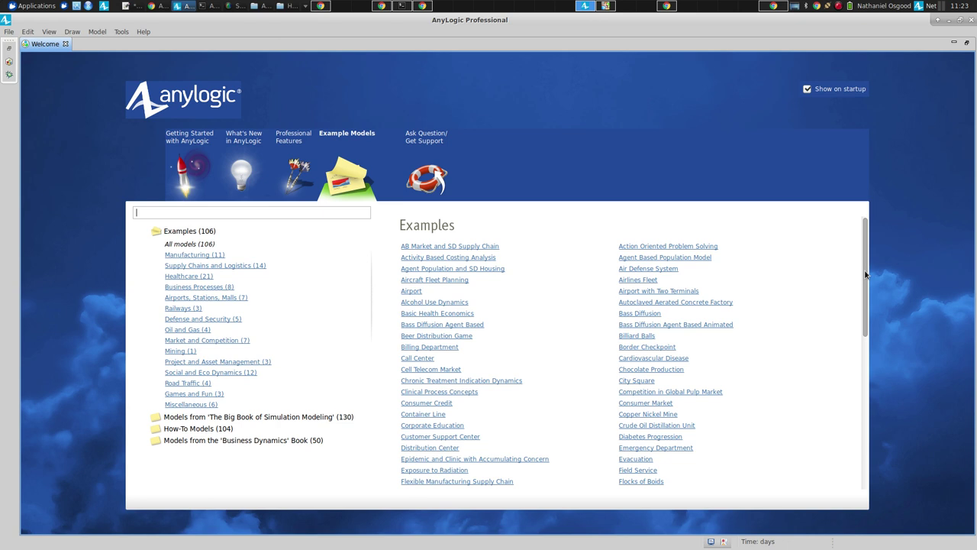
{"action": "left_click_drag", "start_coordinate": [865, 275], "coordinate": [866, 252]}
{"action": "mouse_move", "coordinate": [866, 252]}
{"action": "left_mouse_down"}
{"action": "mouse_move", "coordinate": [866, 271]}
{"action": "mouse_move", "coordinate": [866, 252]}
{"action": "left_mouse_up"}
{"action": "left_click_drag", "start_coordinate": [864, 280], "coordinate": [879, 443]}
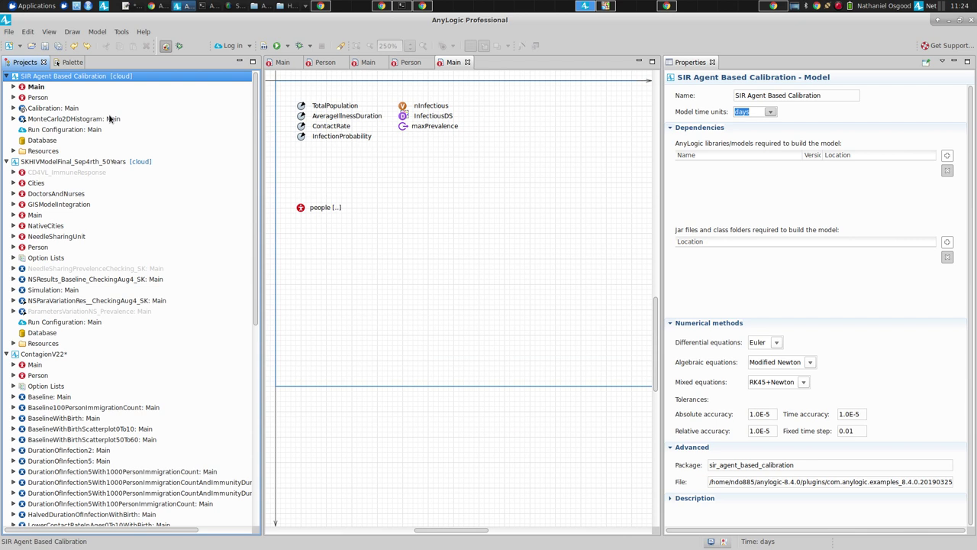
- Use Close Others on SIR Agent Based Calibration, discarding unsaved changes in ContagionV22 and the rest
{"action": "right_click", "coordinate": [88, 77]}
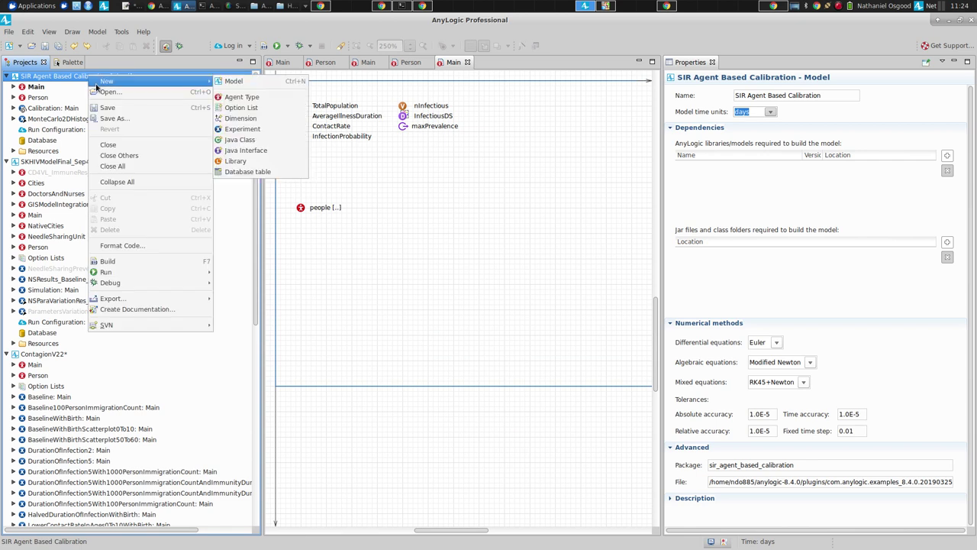
{"action": "left_click", "coordinate": [118, 156]}
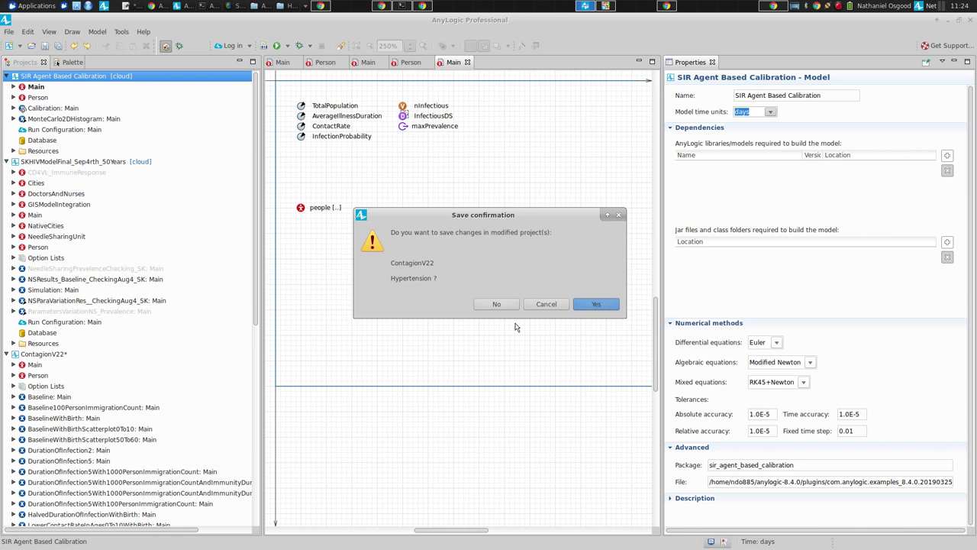
{"action": "left_click", "coordinate": [497, 304]}
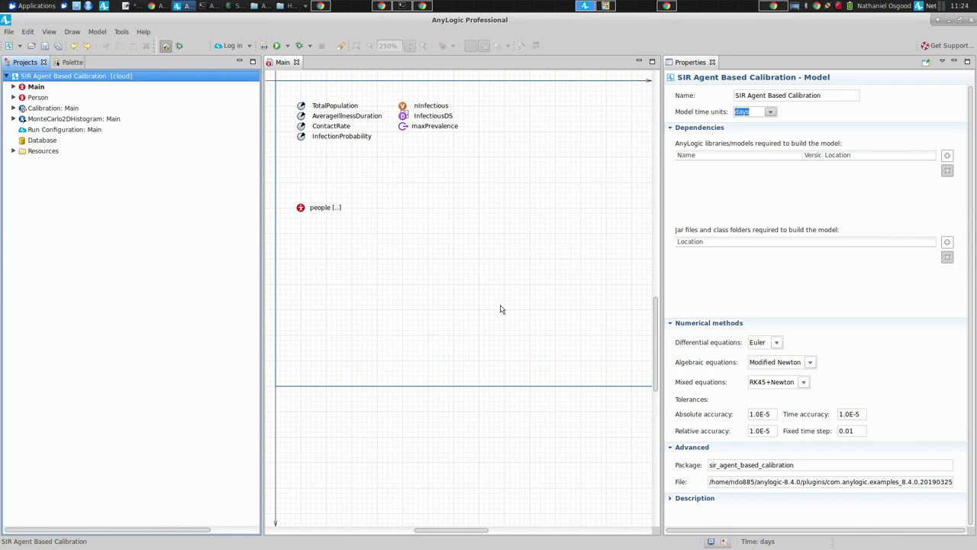
- Open the Person statechart and Main diagram, then select the MonteCarlo2DHistogram experiment
{"action": "double_click", "coordinate": [38, 98]}
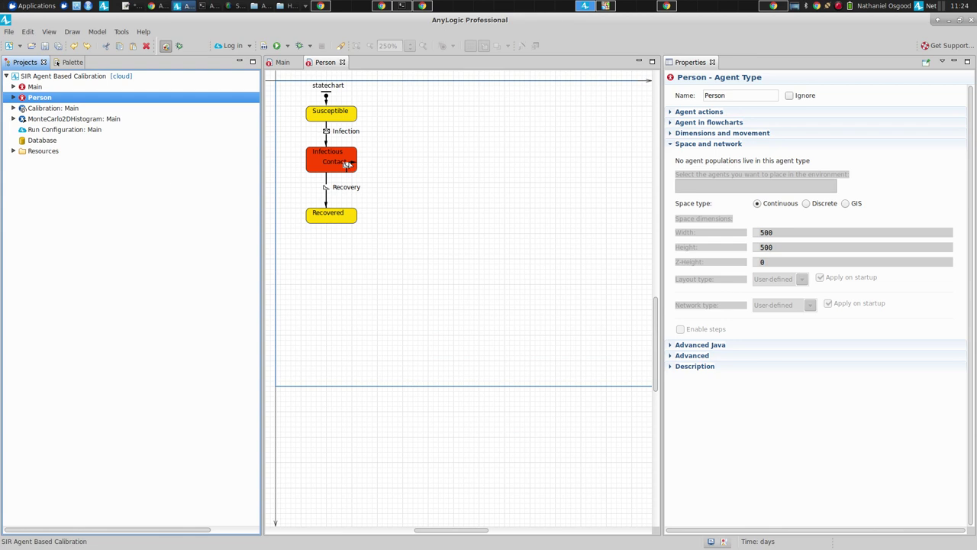
{"action": "double_click", "coordinate": [36, 89]}
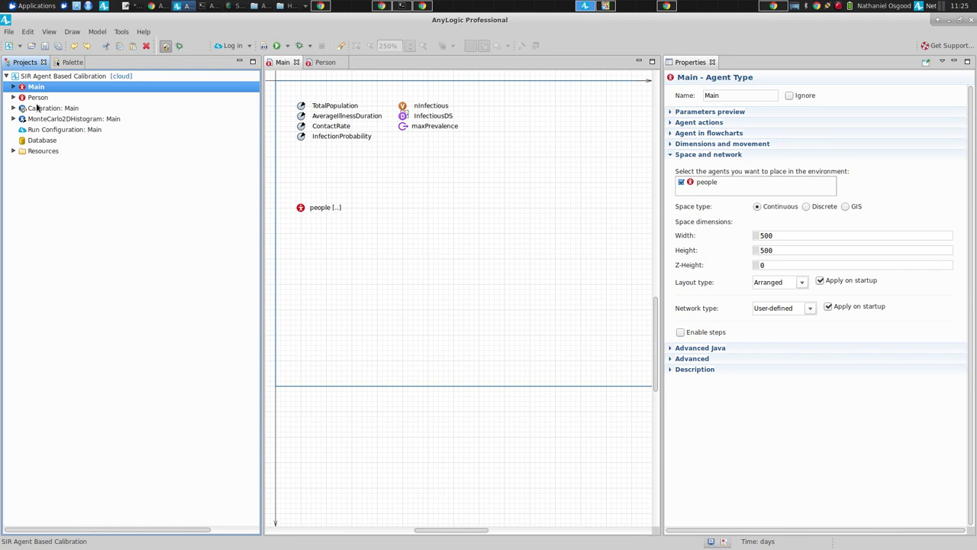
{"action": "key", "text": "alt+Tab"}
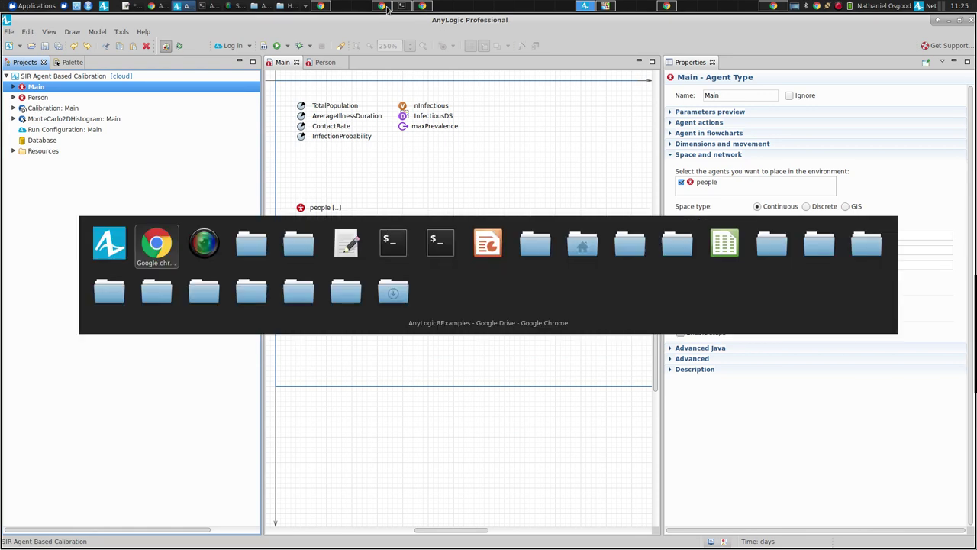
{"action": "key", "text": "alt+shift+Tab"}
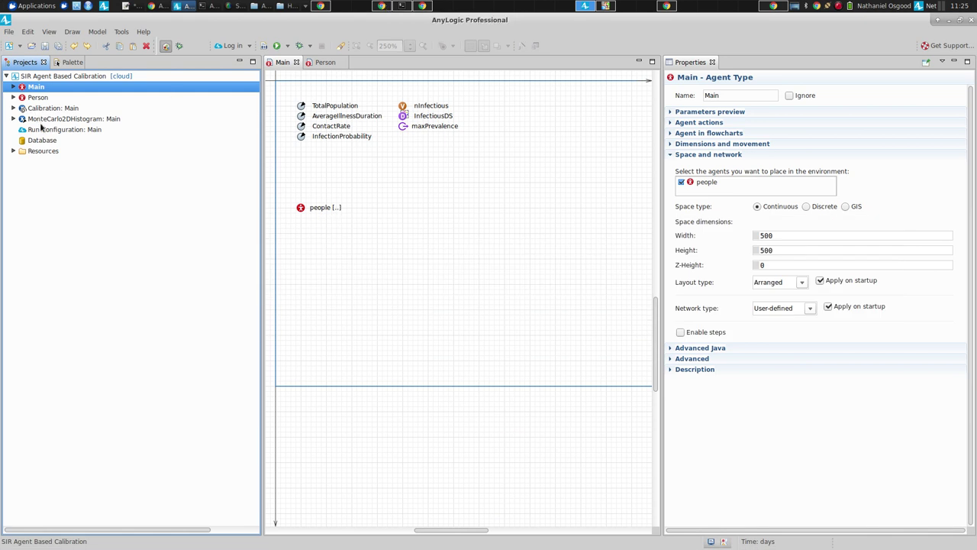
{"action": "left_click", "coordinate": [41, 121]}
- Open MonteCarlo2DHistogram and drag the Properties sash right so its whole page fits
{"action": "double_click", "coordinate": [40, 121]}
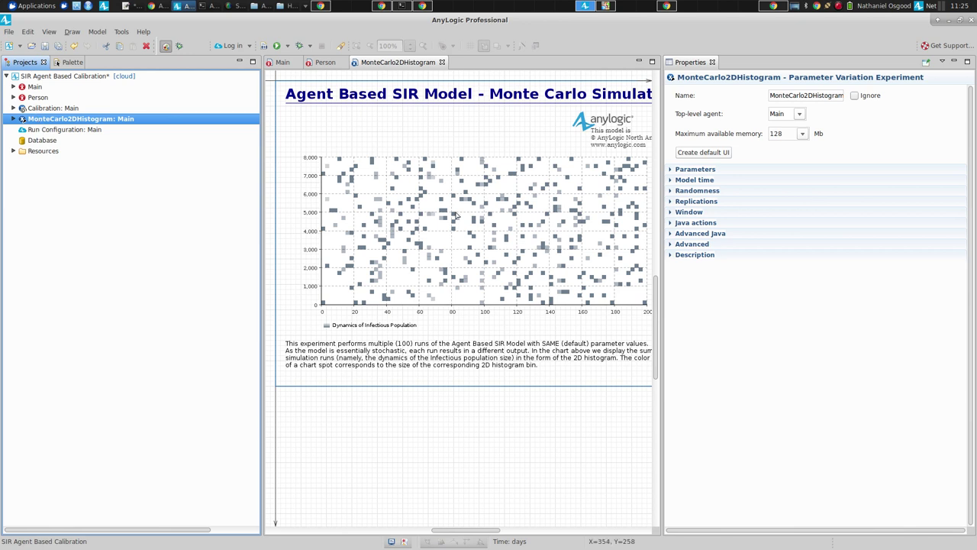
{"action": "left_click_drag", "start_coordinate": [662, 191], "coordinate": [835, 184]}
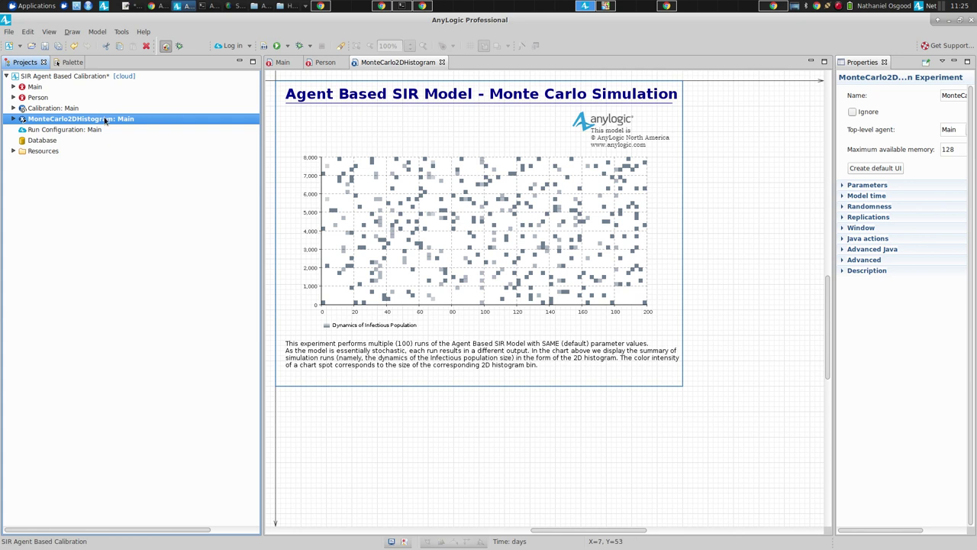
- Advance to the 'Indicating to Systematically Vary AverageIllnessDuration' slide and end the slide show
{"action": "left_click", "coordinate": [607, 6]}
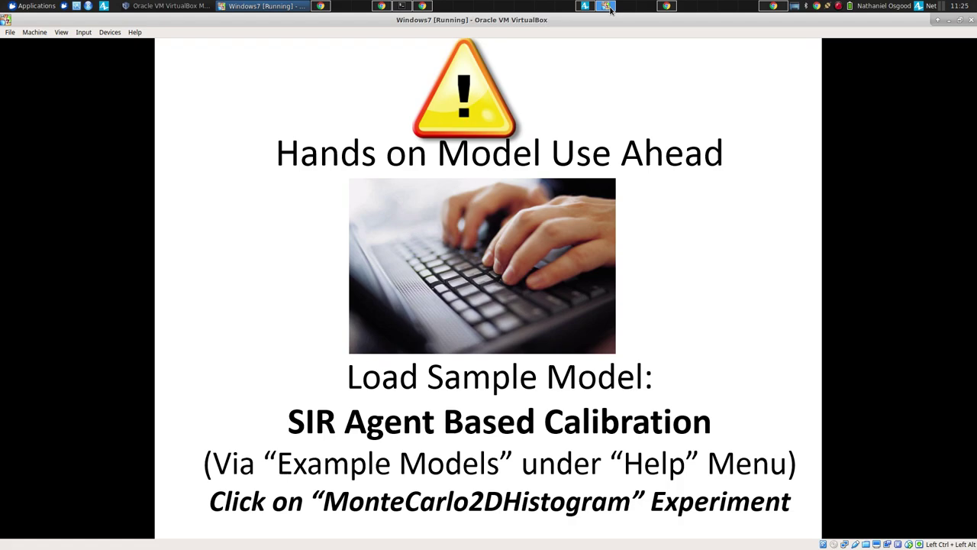
{"action": "key", "text": "Right"}
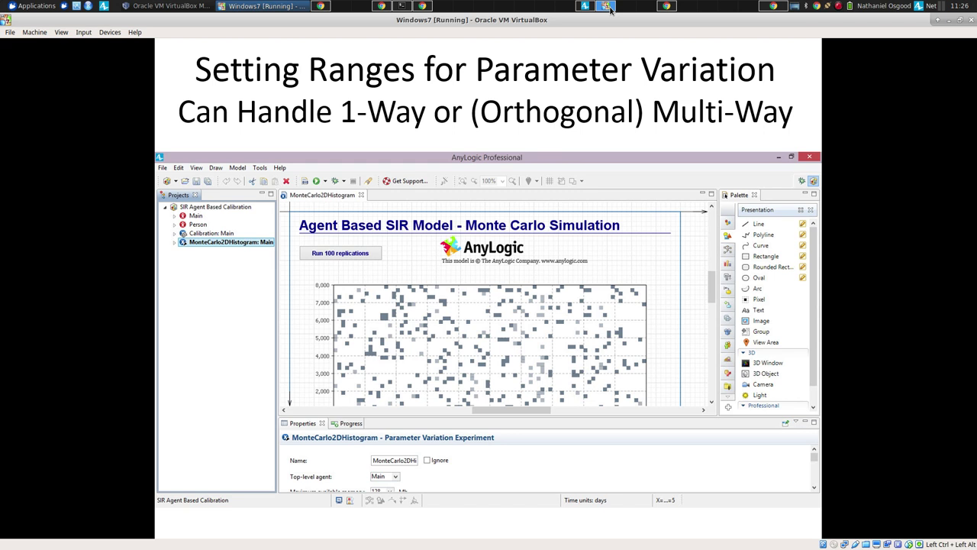
{"action": "key", "text": "Right"}
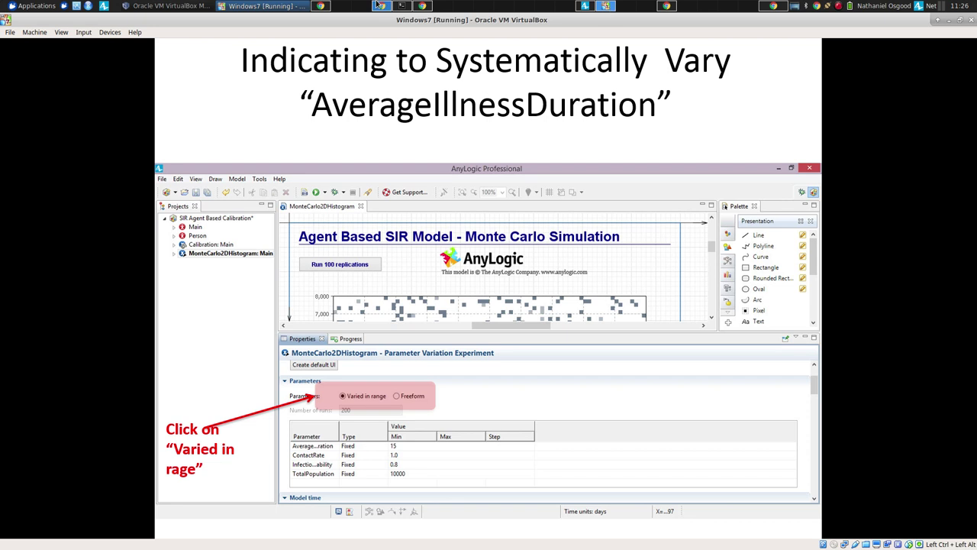
{"action": "key", "text": "Escape"}
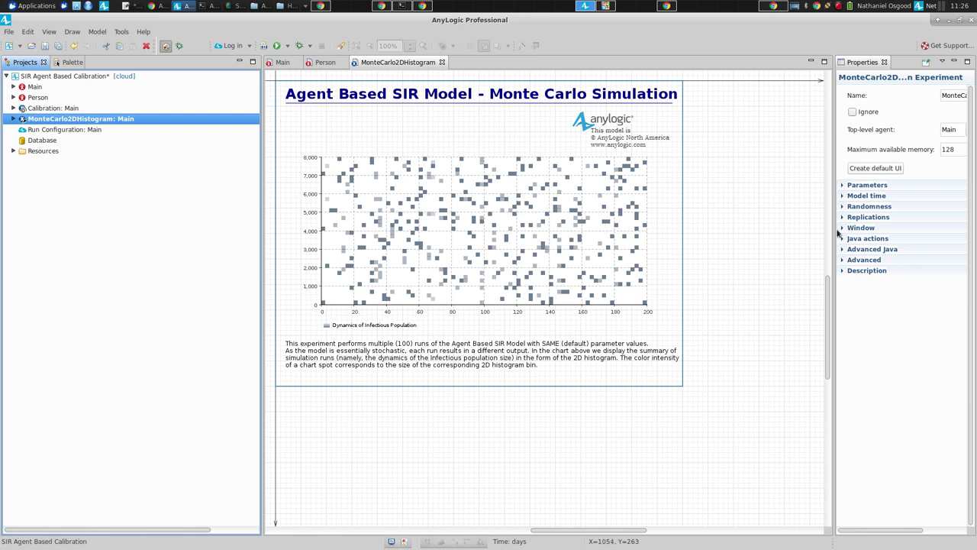
- Widen the Properties panel, check the lecture slide, and expand Parameters: Freeform, 200 runs, AverageIllnessDuration 15
{"action": "left_click_drag", "start_coordinate": [832, 233], "coordinate": [635, 225]}
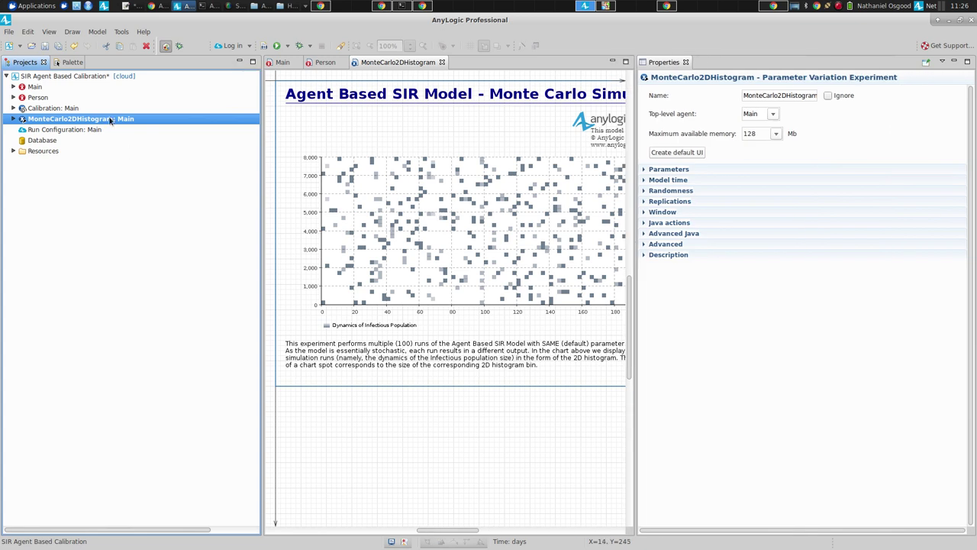
{"action": "left_click", "coordinate": [648, 6]}
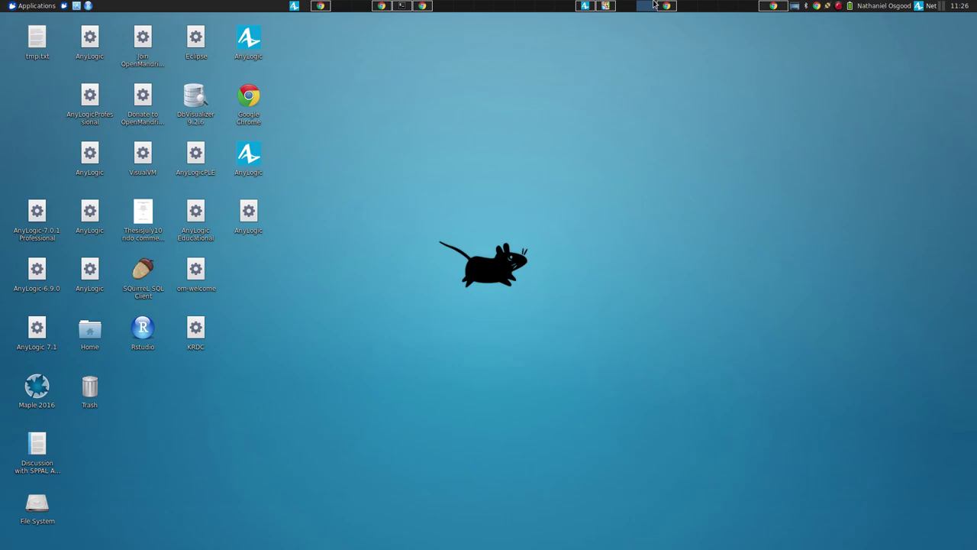
{"action": "left_click", "coordinate": [584, 6]}
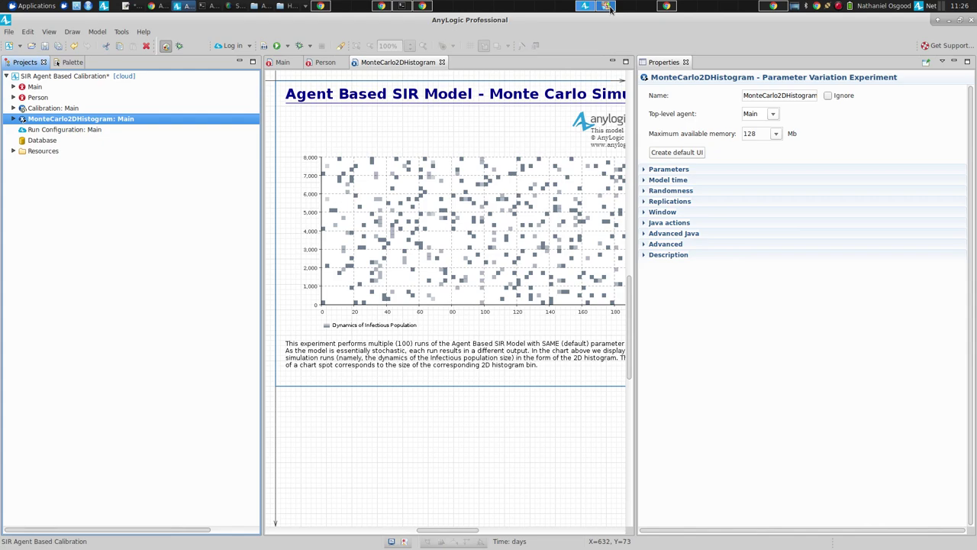
{"action": "left_click", "coordinate": [604, 5]}
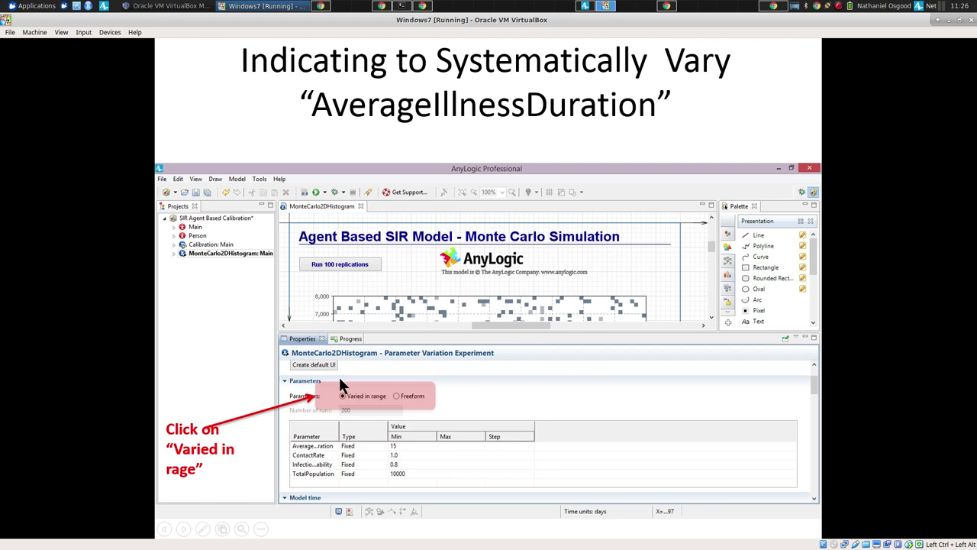
{"action": "left_click", "coordinate": [585, 6]}
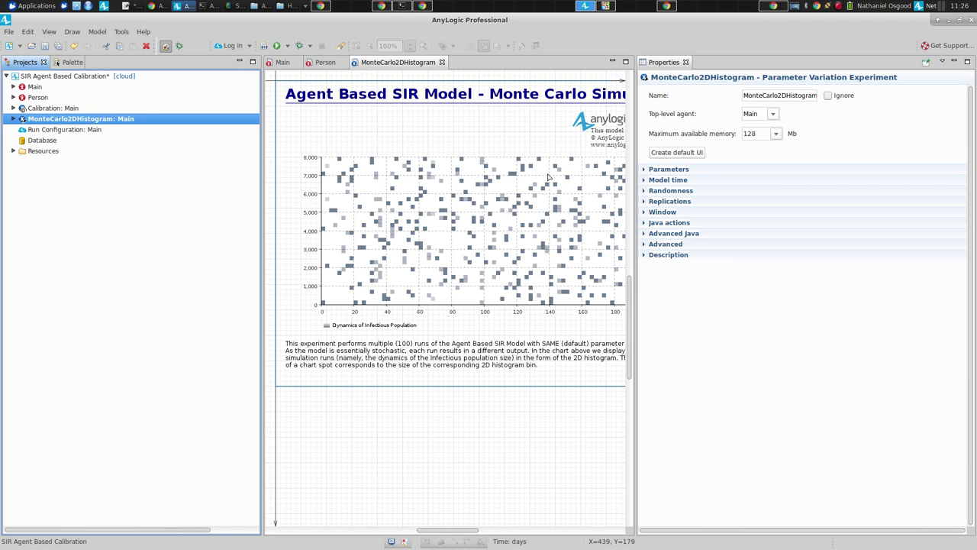
{"action": "left_click", "coordinate": [656, 170]}
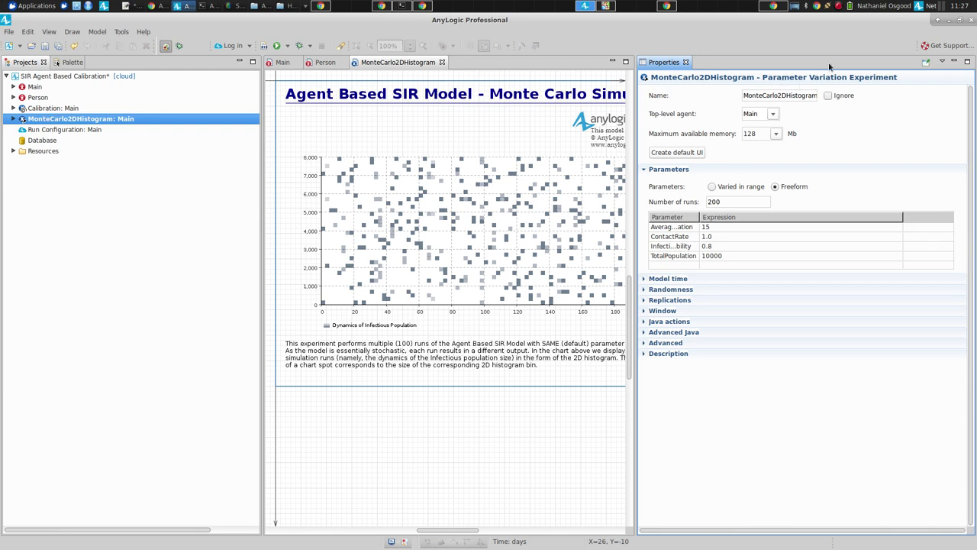
{"action": "left_click", "coordinate": [9, 31]}
{"action": "mouse_move", "coordinate": [23, 43]}
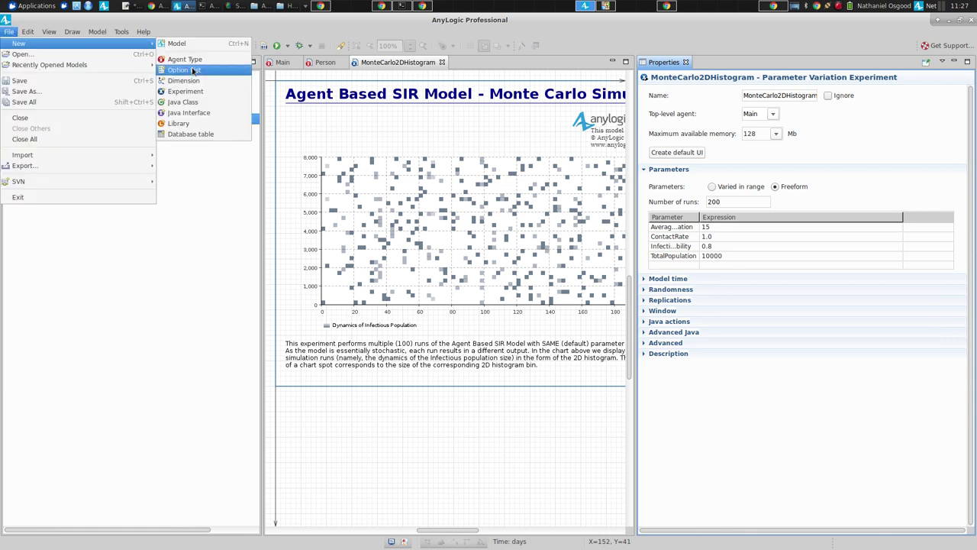
{"action": "left_click", "coordinate": [185, 90]}
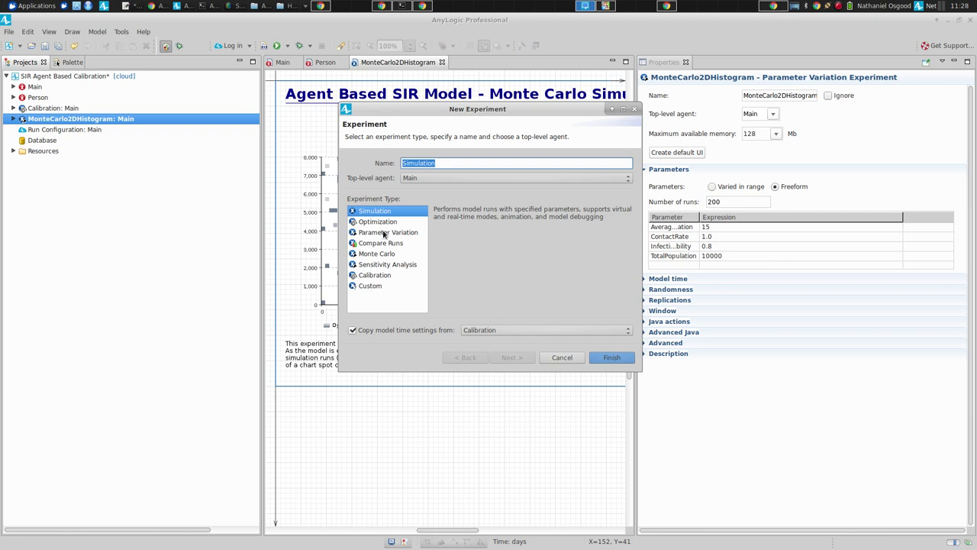
{"action": "key", "text": "Escape"}
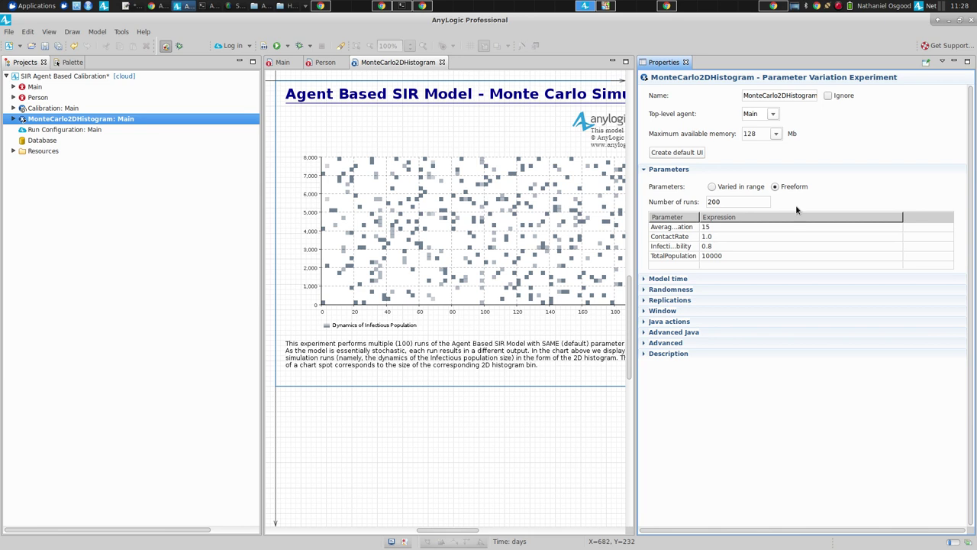
{"action": "left_click_drag", "start_coordinate": [722, 201], "coordinate": [664, 203]}
{"action": "left_click", "coordinate": [717, 187]}
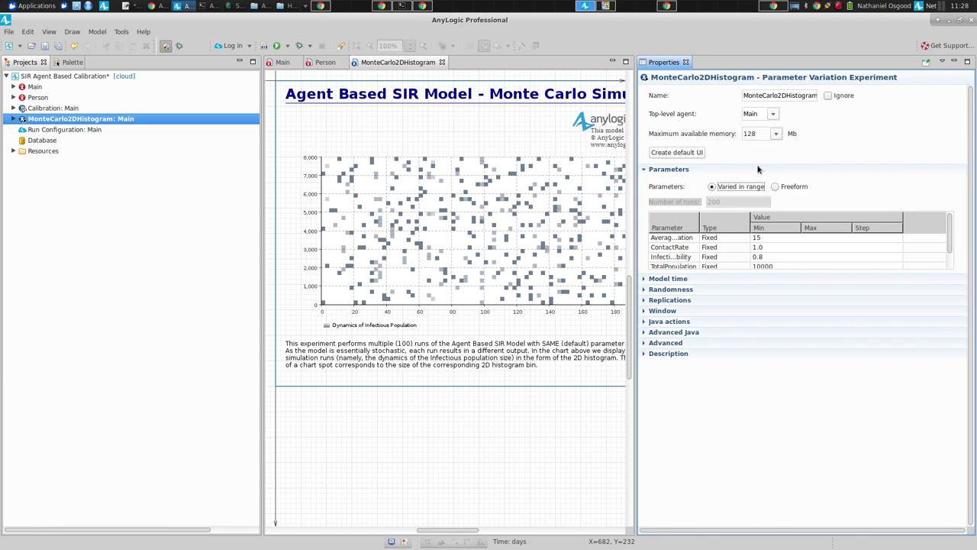
{"action": "left_click", "coordinate": [783, 187]}
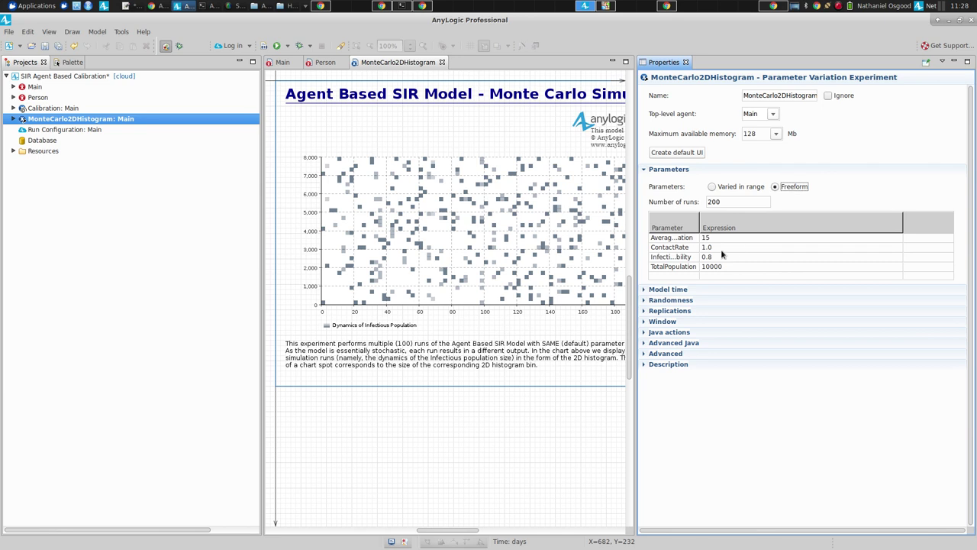
{"action": "left_click", "coordinate": [712, 186]}
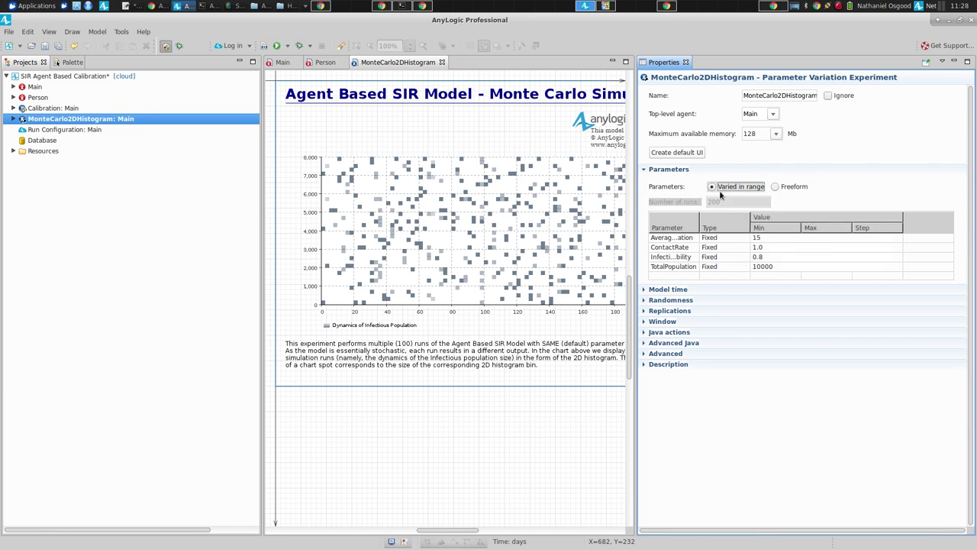
{"action": "left_click", "coordinate": [739, 239]}
{"action": "left_click", "coordinate": [743, 237]}
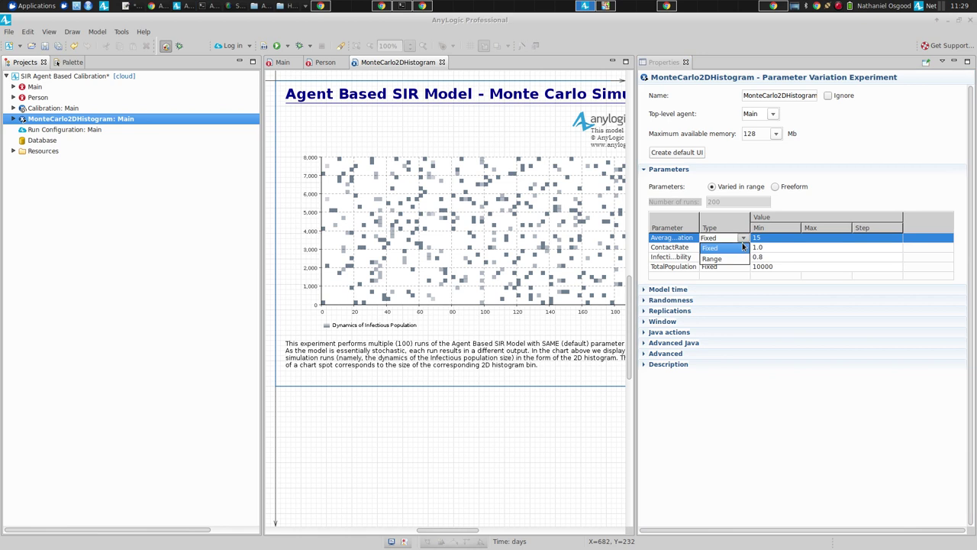
{"action": "left_click", "coordinate": [721, 257]}
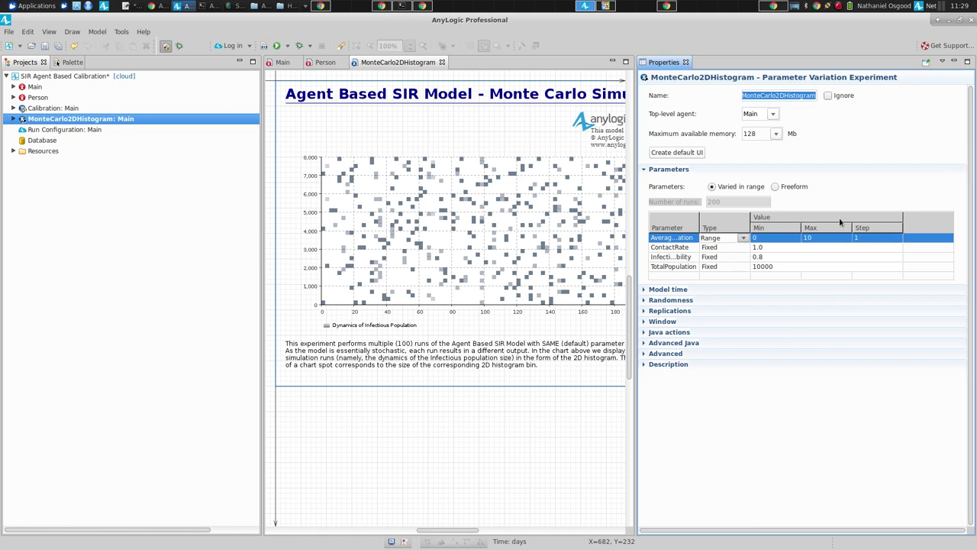
{"action": "left_click", "coordinate": [743, 238]}
{"action": "left_click", "coordinate": [724, 248]}
{"action": "left_click", "coordinate": [775, 187]}
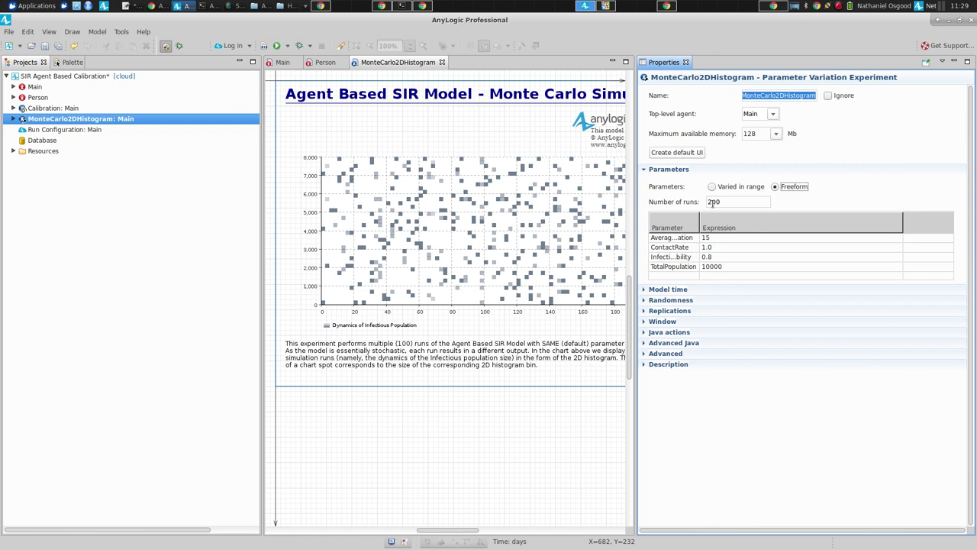
- Expand the Randomness section to show the random seed setting for unique runs
{"action": "left_click", "coordinate": [646, 302]}
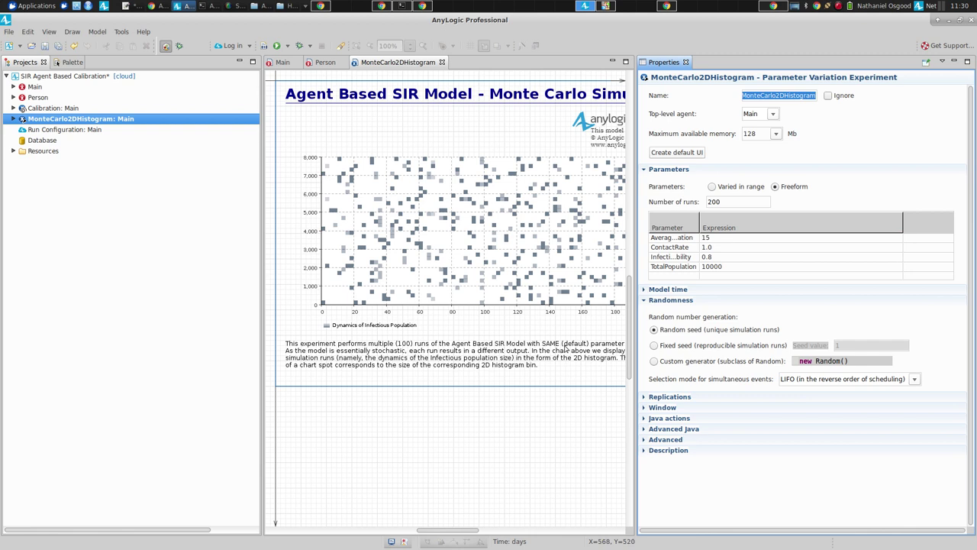
- Run MonteCarlo2DHistogram until infectives peak near 7,000 around day 17, then close the run window
{"action": "right_click", "coordinate": [124, 118]}
{"action": "key", "text": "Escape"}
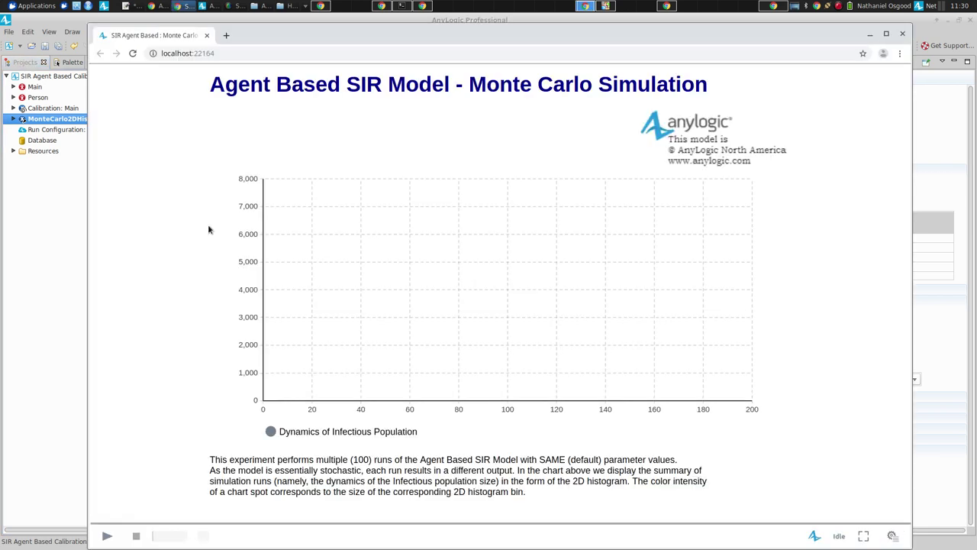
{"action": "left_click", "coordinate": [107, 536]}
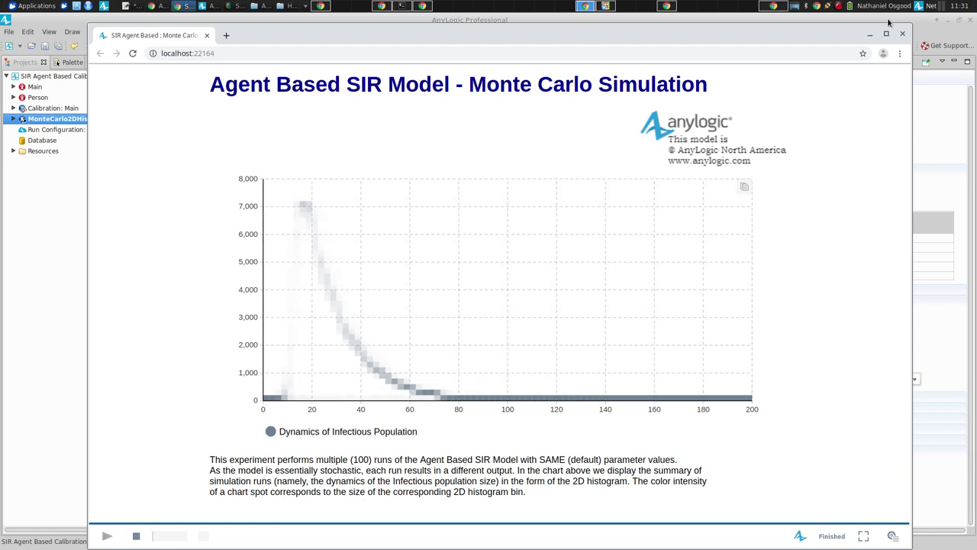
{"action": "left_click", "coordinate": [138, 536]}
{"action": "left_click", "coordinate": [902, 33]}
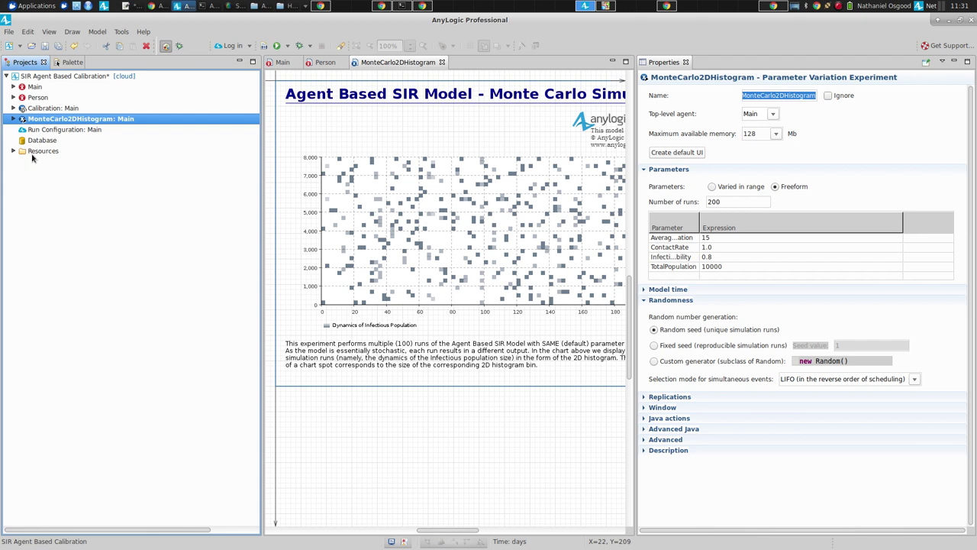
- Run MonteCarlo2DHistogram again from the Projects tree and start its Monte Carlo runs
{"action": "right_click", "coordinate": [35, 122]}
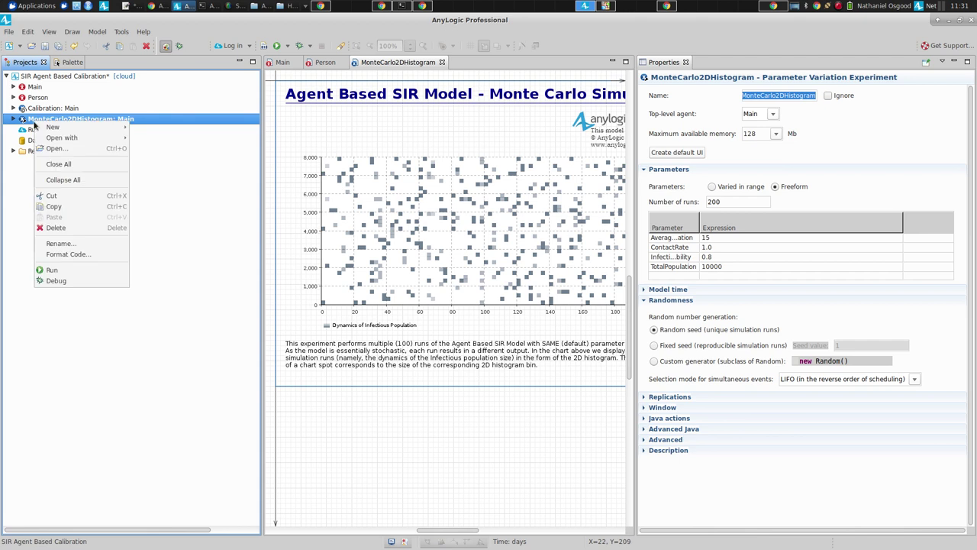
{"action": "left_click", "coordinate": [69, 270]}
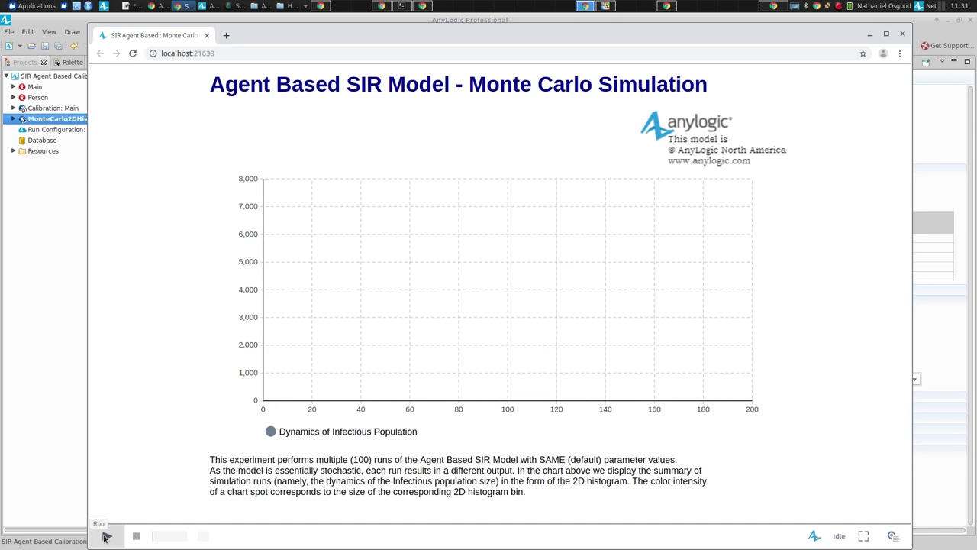
{"action": "left_click", "coordinate": [106, 537]}
- Start the Monte Carlo runs and let them finish, with infectives peaking near 7,000 around day 17
{"action": "left_click", "coordinate": [108, 537]}
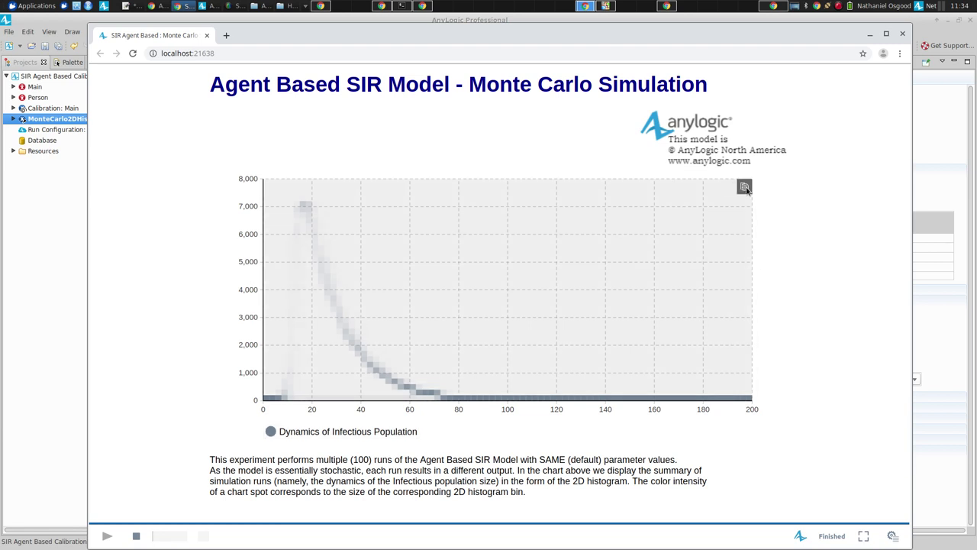
- Create a new LibreOffice Calc spreadsheet and paste in the copied histogram data
{"action": "left_click", "coordinate": [34, 7]}
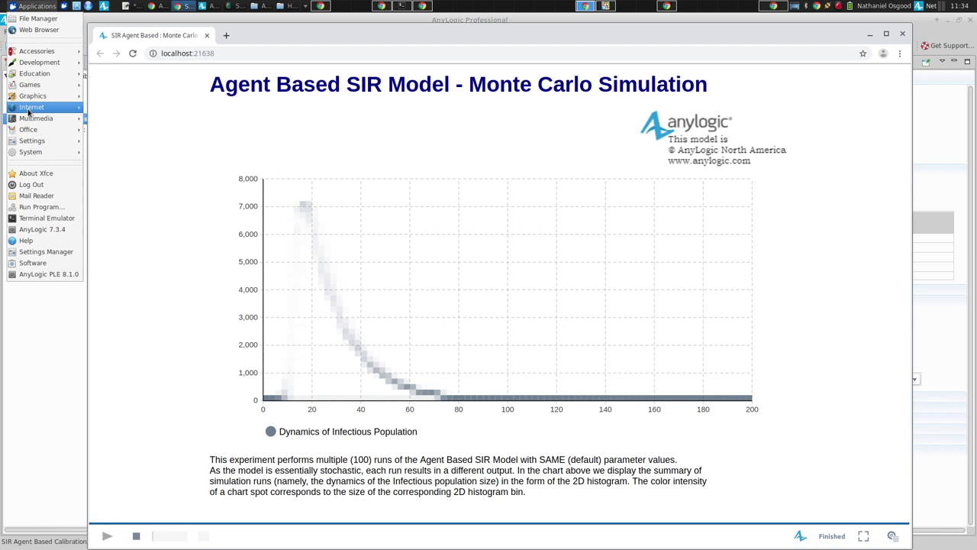
{"action": "mouse_move", "coordinate": [29, 113]}
{"action": "mouse_move", "coordinate": [31, 130]}
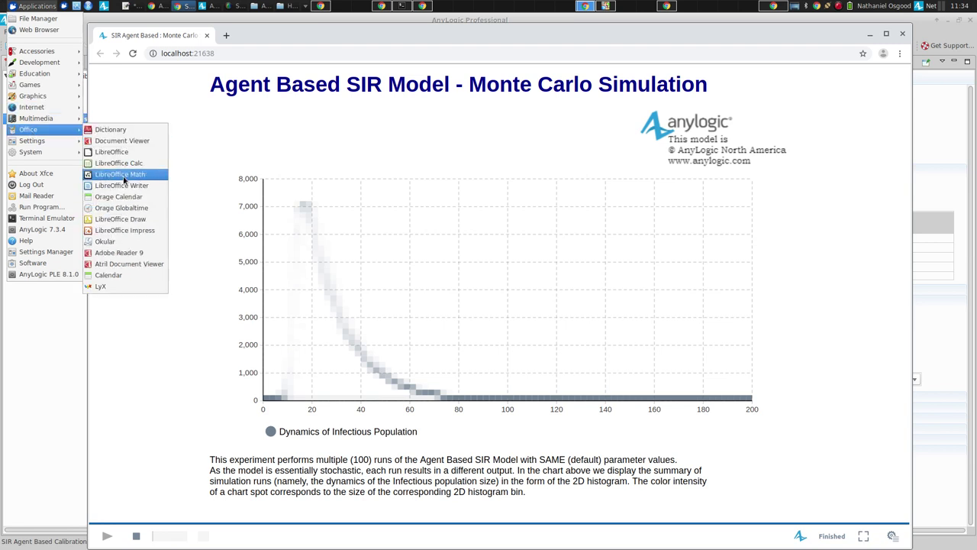
{"action": "left_click", "coordinate": [122, 163]}
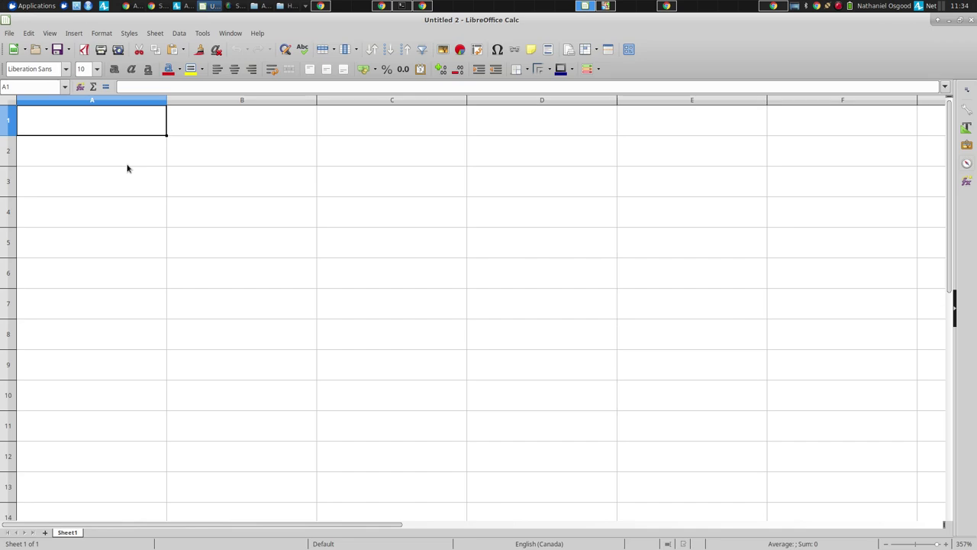
{"action": "key", "text": "ctrl+v"}
{"action": "key", "text": "Return"}
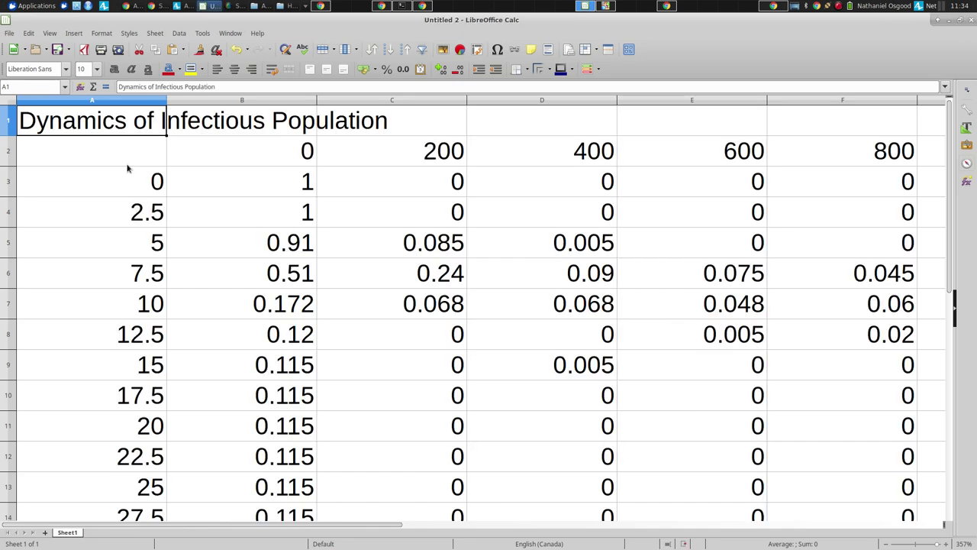
- Browse the pasted frequencies down column B, then return to cell B2
{"action": "key", "text": "Right"}
{"action": "key", "text": "Down"}
{"action": "key", "text": "Down"}
{"action": "key", "text": "Up"}
{"action": "key", "text": "Up"}
{"action": "key", "text": "Down"}
{"action": "key", "text": "Right"}
{"action": "key", "text": "Left"}
{"action": "key", "text": "Down"}
{"action": "key", "text": "Down"}
{"action": "key", "text": "Down"}
{"action": "key", "text": "Down"}
{"action": "key", "text": "Down"}
{"action": "key", "text": "Down"}
{"action": "key", "text": "Down"}
{"action": "key", "text": "Down"}
{"action": "key", "text": "Down"}
{"action": "key", "text": "Down"}
{"action": "key", "text": "Down"}
{"action": "key", "text": "Down"}
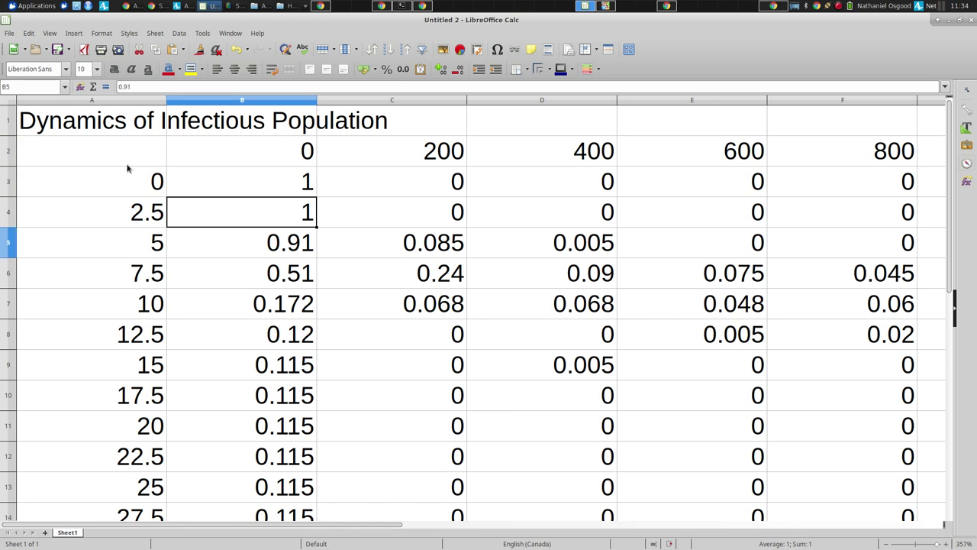
{"action": "key", "text": "Down"}
{"action": "key", "text": "Down"}
{"action": "key", "text": "Down"}
{"action": "key", "text": "Down"}
{"action": "key", "text": "Down"}
{"action": "key", "text": "Down"}
{"action": "key", "text": "Down"}
{"action": "key", "text": "Down"}
{"action": "key", "text": "Down"}
{"action": "key", "text": "Down"}
{"action": "key", "text": "Down"}
{"action": "key", "text": "Down"}
{"action": "key", "text": "Down"}
{"action": "key", "text": "Down"}
{"action": "key", "text": "Down"}
{"action": "key", "text": "Down"}
{"action": "key", "text": "Down"}
{"action": "key", "text": "Down"}
{"action": "key", "text": "Down"}
{"action": "key", "text": "Down"}
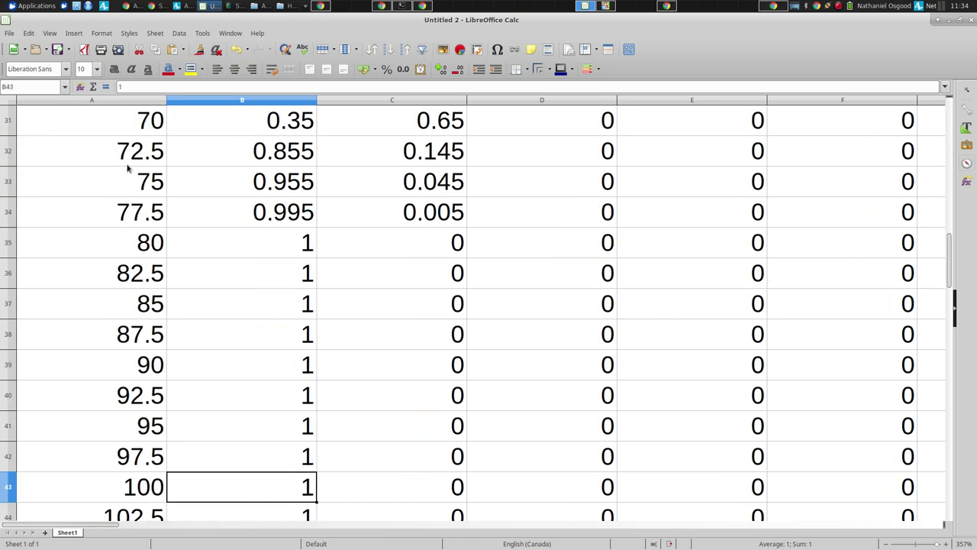
{"action": "key", "text": "ctrl+Home"}
{"action": "key", "text": "Down"}
{"action": "key", "text": "Right"}
- Review the row 2 population-bin headers and run column B down to its last data row
{"action": "key", "text": "alt+Tab"}
{"action": "key", "text": "alt+Tab"}
{"action": "key", "text": "Down"}
{"action": "key", "text": "Down"}
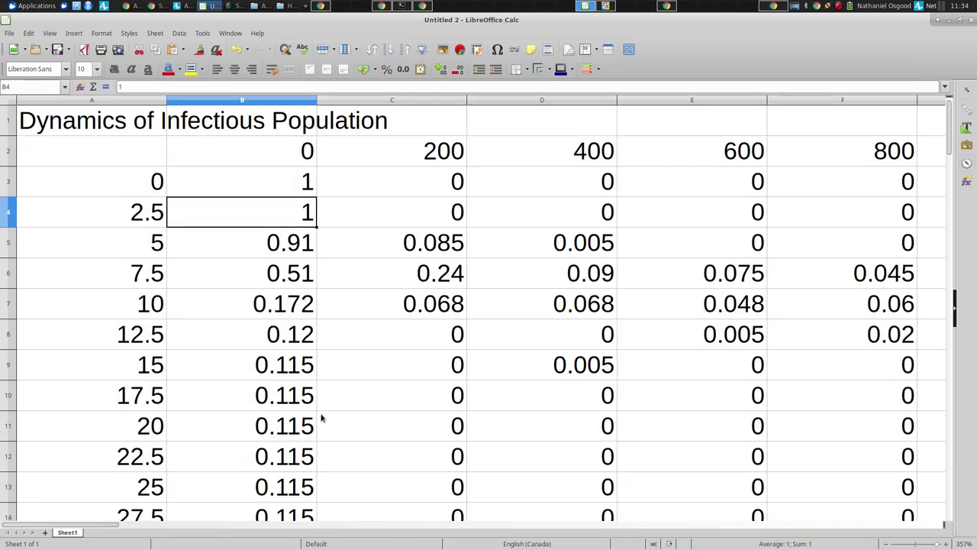
{"action": "key", "text": "Up"}
{"action": "key", "text": "Up"}
{"action": "key", "text": "Right"}
{"action": "key", "text": "Right"}
{"action": "key", "text": "Right"}
{"action": "key", "text": "Right"}
{"action": "key", "text": "Right"}
{"action": "key", "text": "Right"}
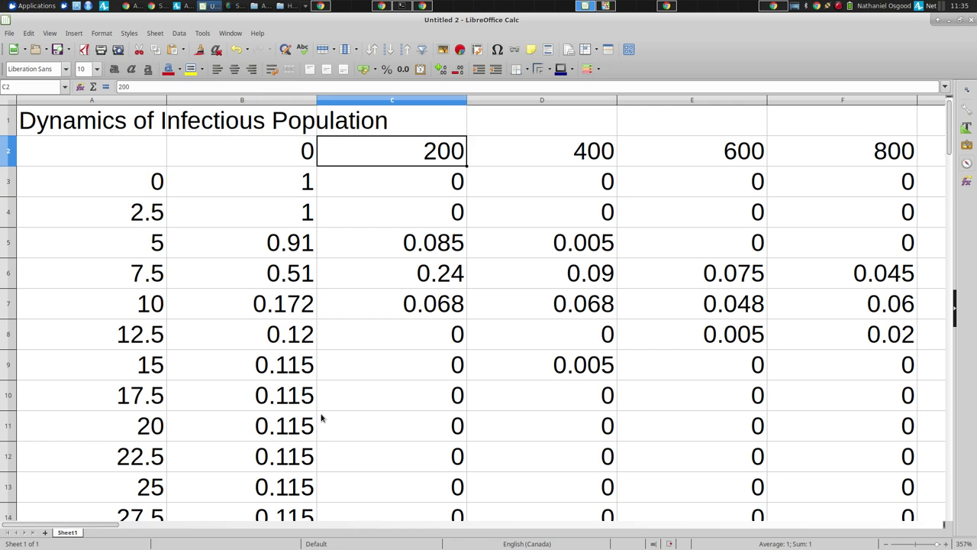
{"action": "key", "text": "Right"}
{"action": "key", "text": "Right"}
{"action": "key", "text": "Right"}
{"action": "key", "text": "Right"}
{"action": "key", "text": "Right"}
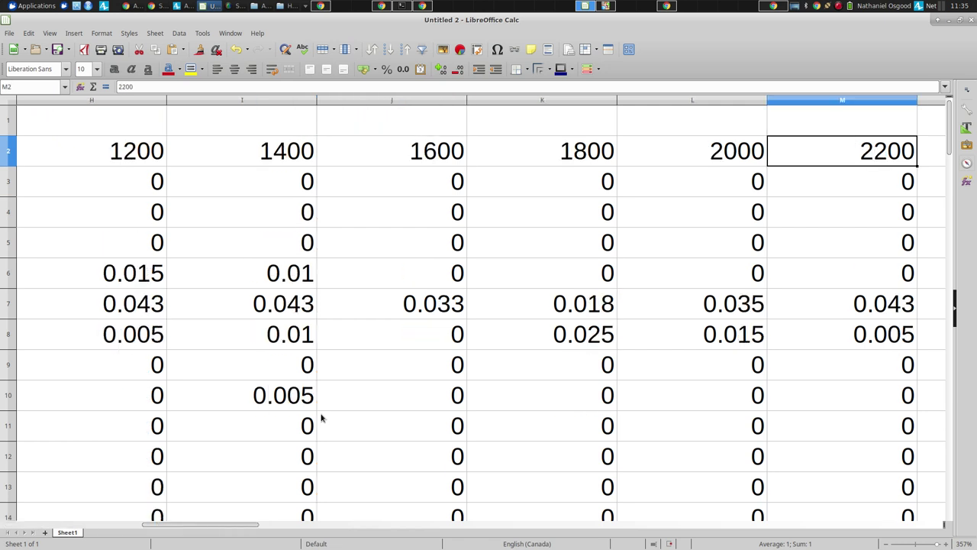
{"action": "key", "text": "Home"}
{"action": "key", "text": "Down"}
{"action": "key", "text": "Down"}
{"action": "key", "text": "Down"}
{"action": "key", "text": "Down"}
{"action": "key", "text": "Down"}
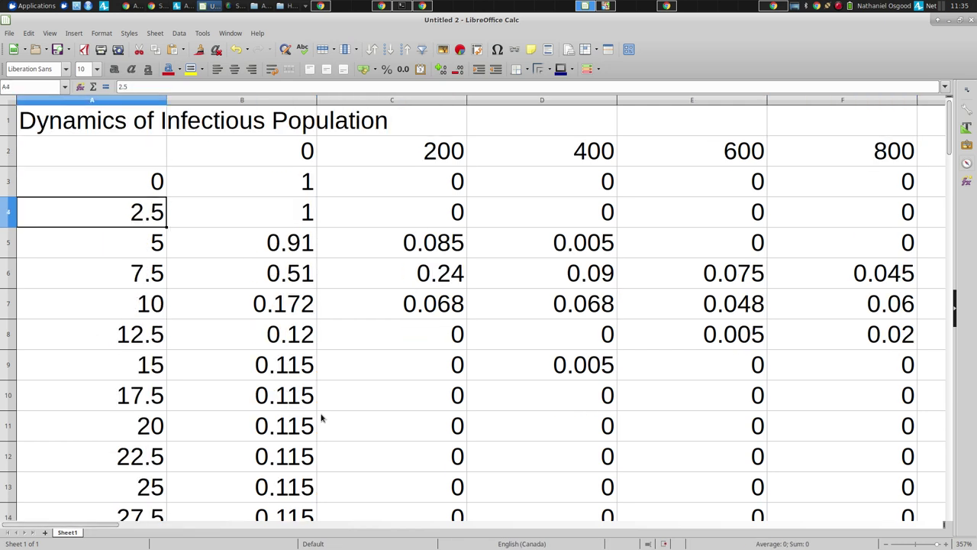
{"action": "key", "text": "Right"}
{"action": "key", "text": "Right"}
{"action": "key", "text": "Left"}
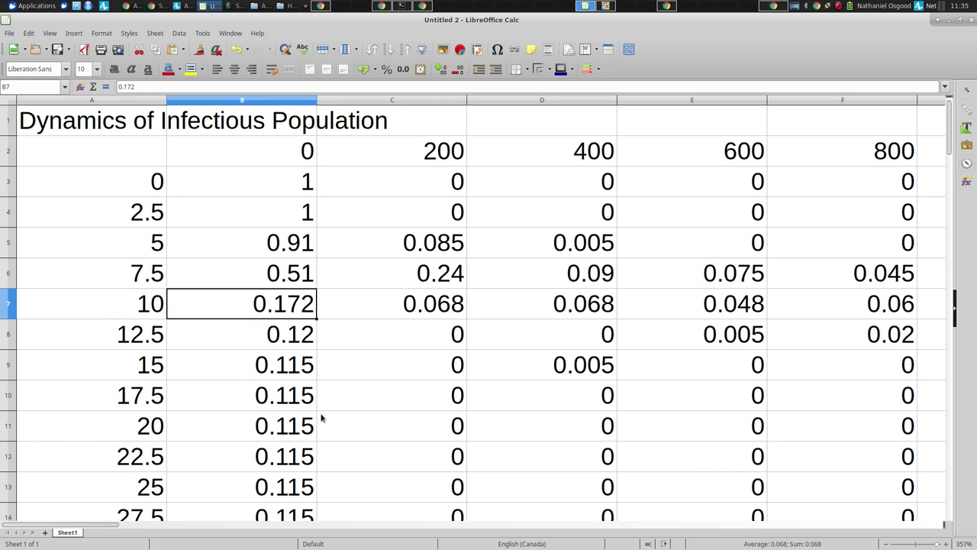
{"action": "key", "text": "ctrl+Down"}
{"action": "key", "text": "Up"}
{"action": "key", "text": "Page_Up"}
{"action": "key", "text": "Page_Up"}
{"action": "key", "text": "Page_Up"}
{"action": "key", "text": "Page_Up"}
{"action": "key", "text": "Page_Up"}
{"action": "key", "text": "Page_Up"}
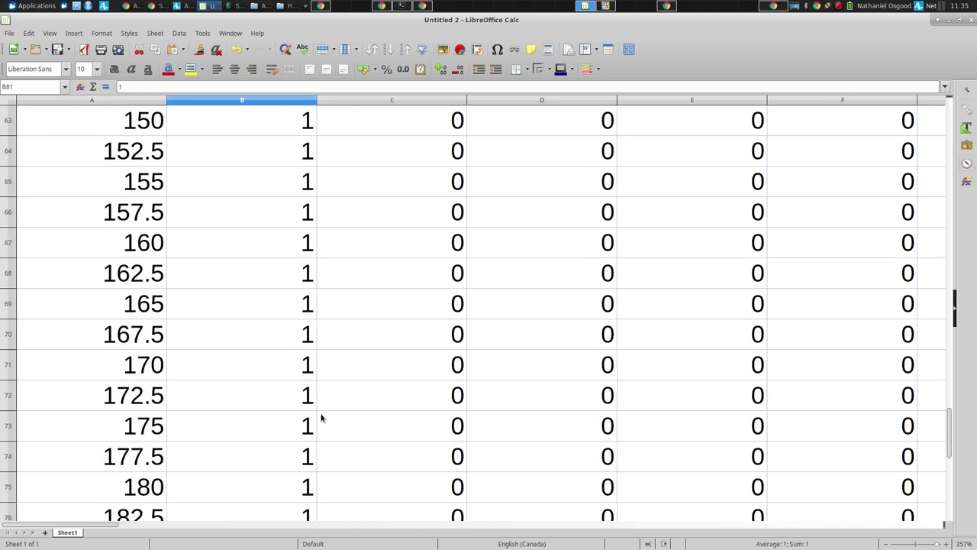
{"action": "key", "text": "Up"}
{"action": "key", "text": "Up"}
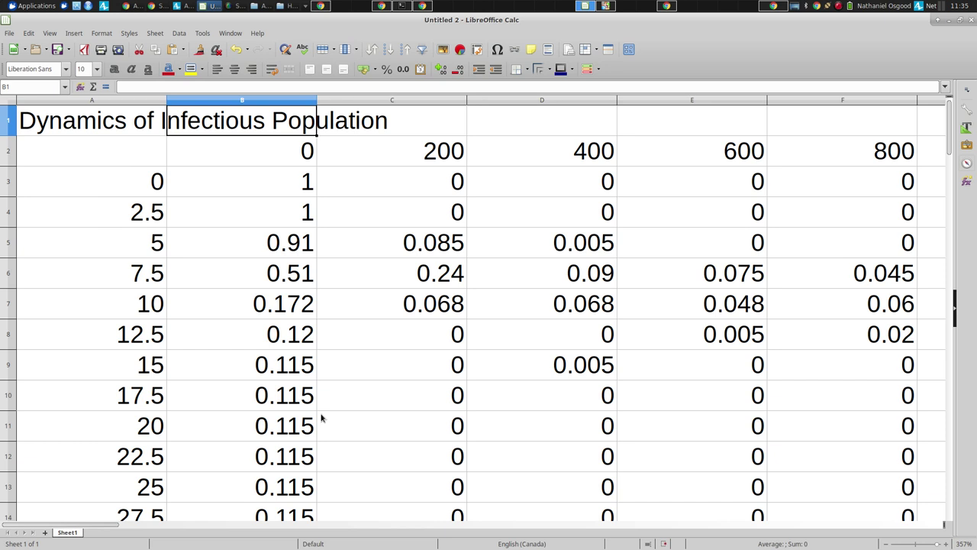
{"action": "key", "text": "Down"}
{"action": "key", "text": "Down"}
{"action": "key", "text": "Up"}
{"action": "key", "text": "Right"}
{"action": "key", "text": "Right"}
{"action": "key", "text": "Right"}
{"action": "key", "text": "Left"}
{"action": "key", "text": "Left"}
{"action": "key", "text": "Left"}
- Compare time 0 with its first frequency, then page through the full time series
{"action": "key", "text": "Left"}
{"action": "key", "text": "Down"}
{"action": "key", "text": "Down"}
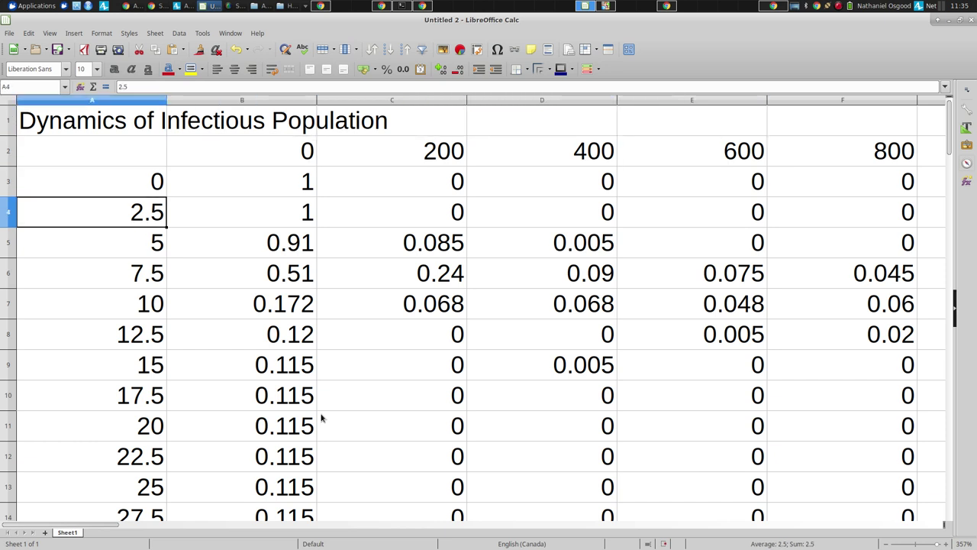
{"action": "key", "text": "Up"}
{"action": "key", "text": "Right"}
{"action": "key", "text": "Left"}
{"action": "key", "text": "Right"}
{"action": "key", "text": "Right"}
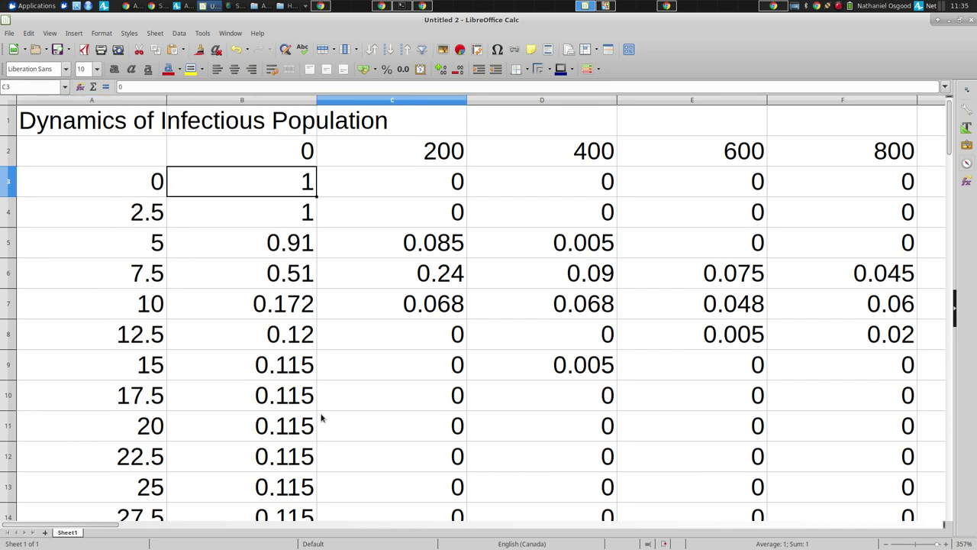
{"action": "key", "text": "Left"}
{"action": "key", "text": "Left"}
{"action": "key", "text": "Right"}
{"action": "key", "text": "Left"}
{"action": "key", "text": "Right"}
{"action": "key", "text": "Left"}
{"action": "key", "text": "Right"}
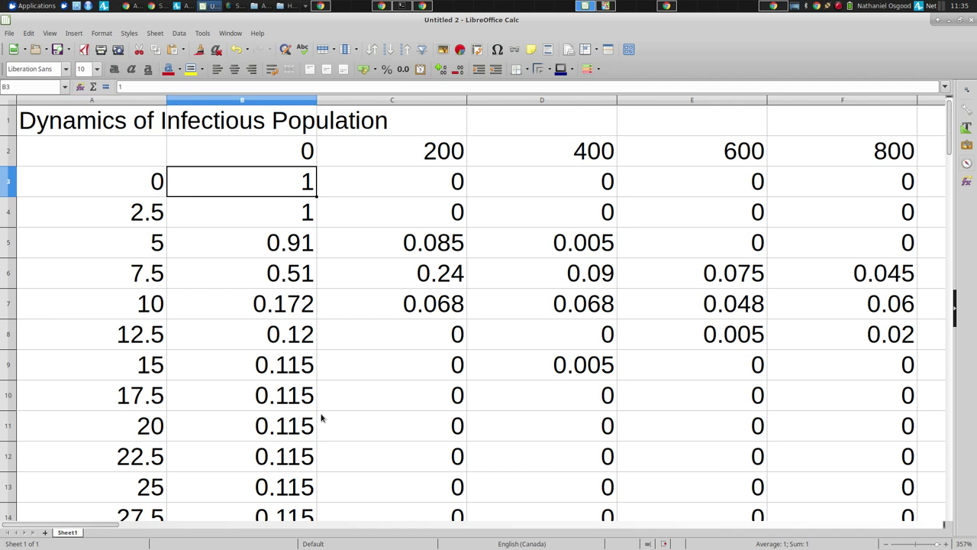
{"action": "key", "text": "Left"}
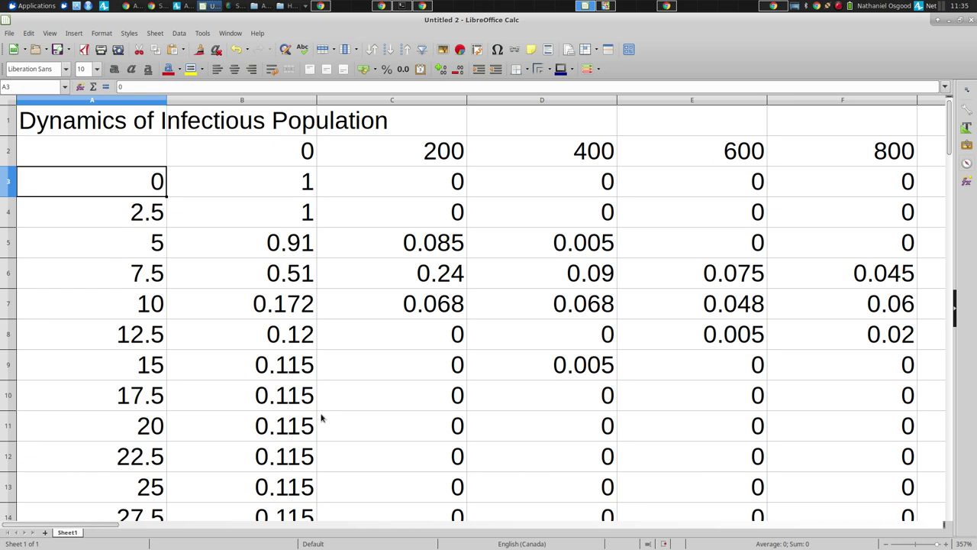
{"action": "key", "text": "Page_Down"}
{"action": "key", "text": "Page_Down"}
{"action": "key", "text": "Page_Down"}
{"action": "key", "text": "Page_Down"}
{"action": "key", "text": "Page_Down"}
{"action": "key", "text": "Page_Down"}
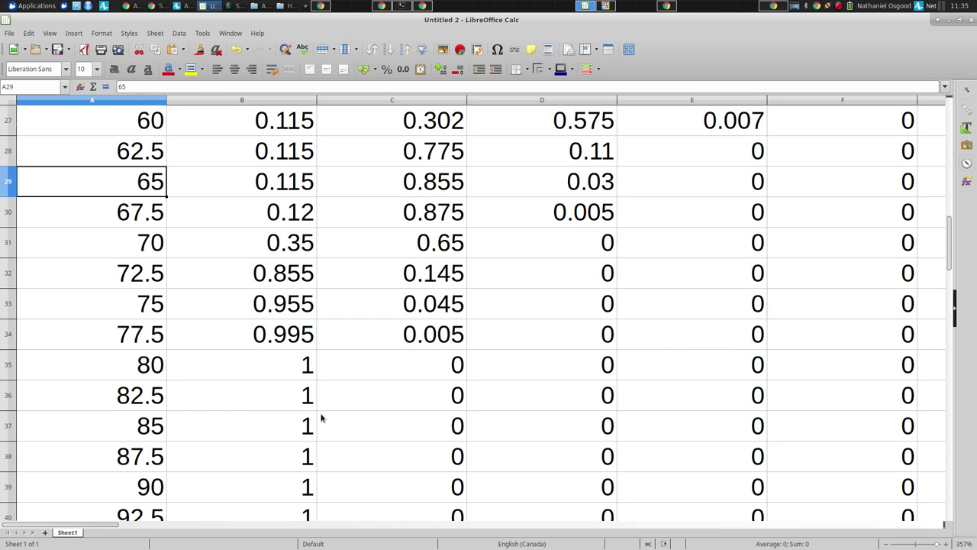
{"action": "key", "text": "Page_Up"}
{"action": "key", "text": "Page_Up"}
{"action": "key", "text": "Page_Up"}
{"action": "key", "text": "Page_Up"}
{"action": "key", "text": "Page_Up"}
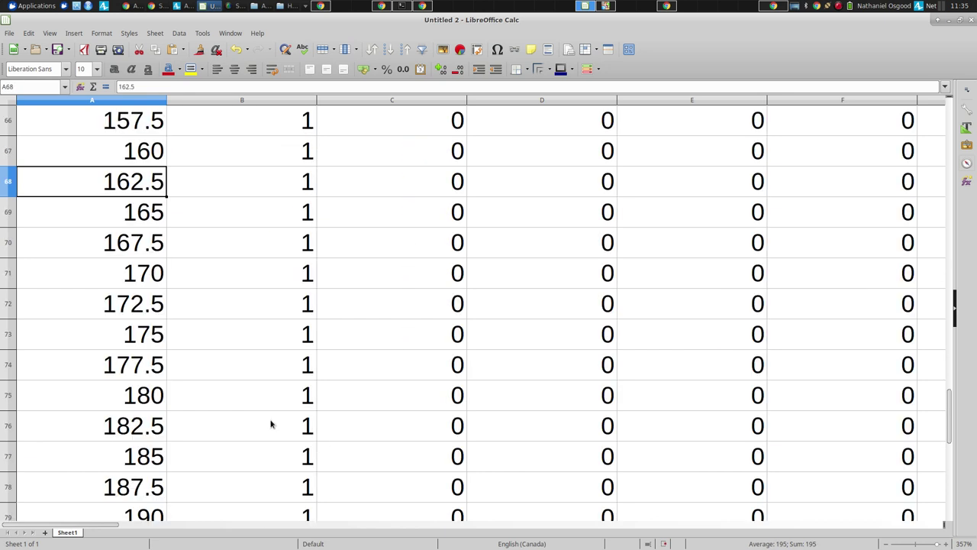
- Check the histogram chart, then review the sheet's title and first bin headers
{"action": "key", "text": "alt+Tab"}
{"action": "key", "text": "alt+Tab"}
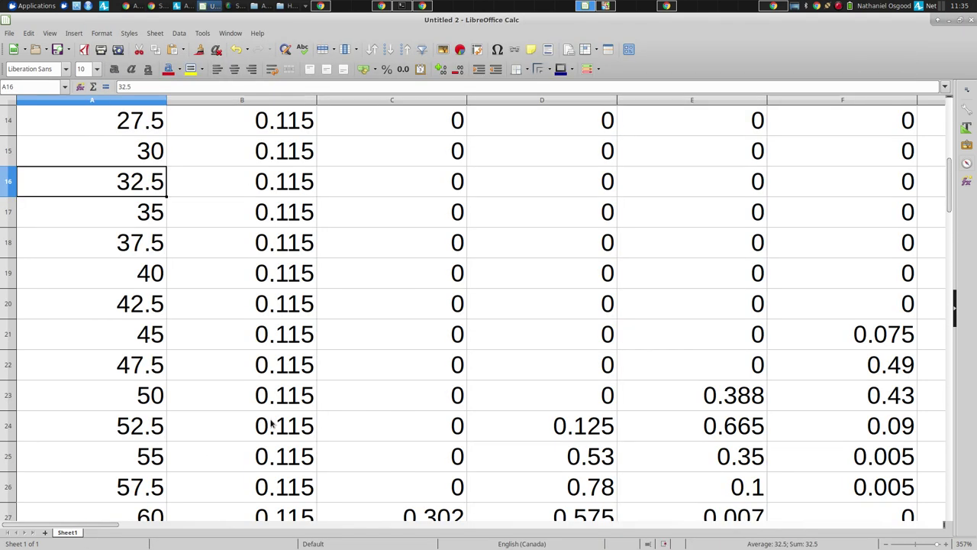
{"action": "key", "text": "Page_Up"}
{"action": "key", "text": "Up"}
{"action": "key", "text": "Up"}
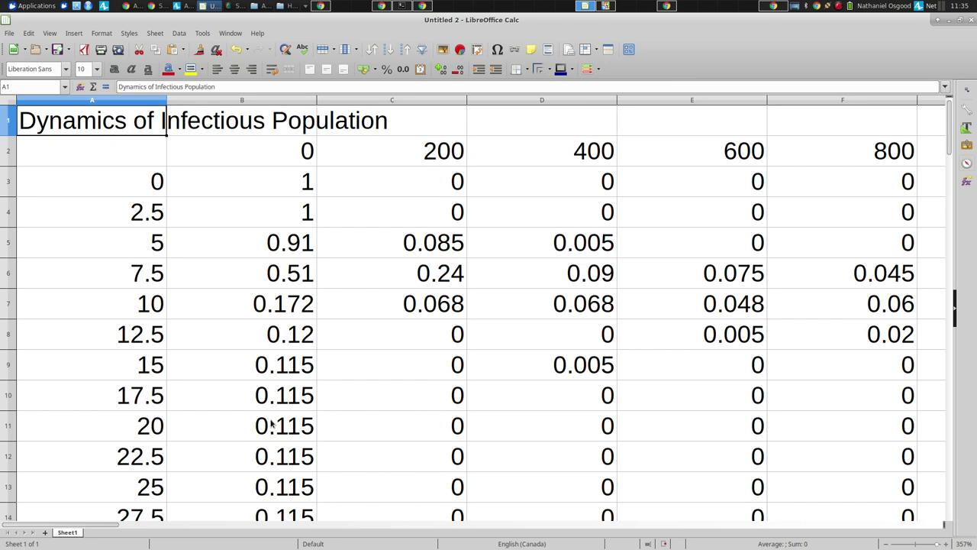
{"action": "key", "text": "Right"}
{"action": "key", "text": "Down"}
{"action": "key", "text": "Right"}
{"action": "key", "text": "Left"}
{"action": "key", "text": "Right"}
{"action": "key", "text": "Right"}
{"action": "key", "text": "Right"}
{"action": "key", "text": "Right"}
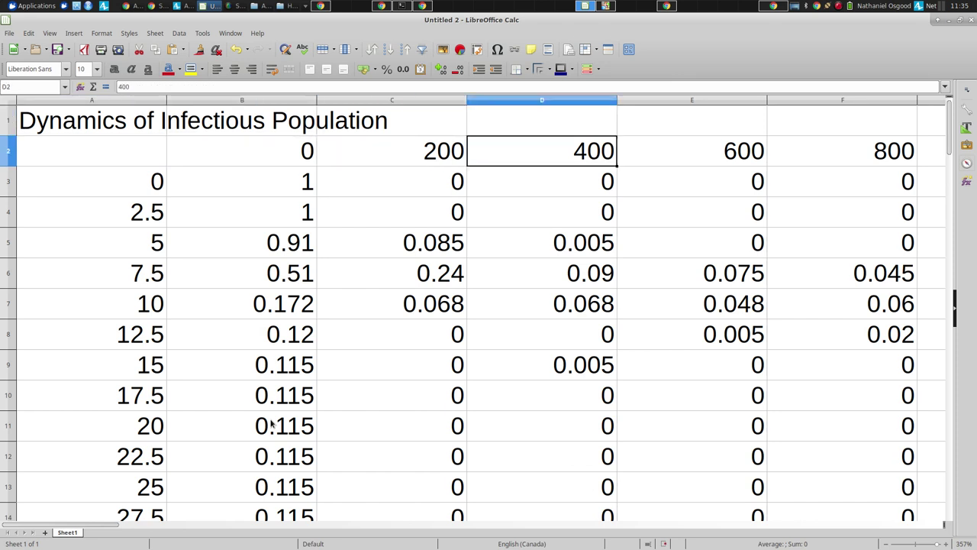
- Compare against the chart and step along the population bins up to 7800
{"action": "key", "text": "alt+Tab"}
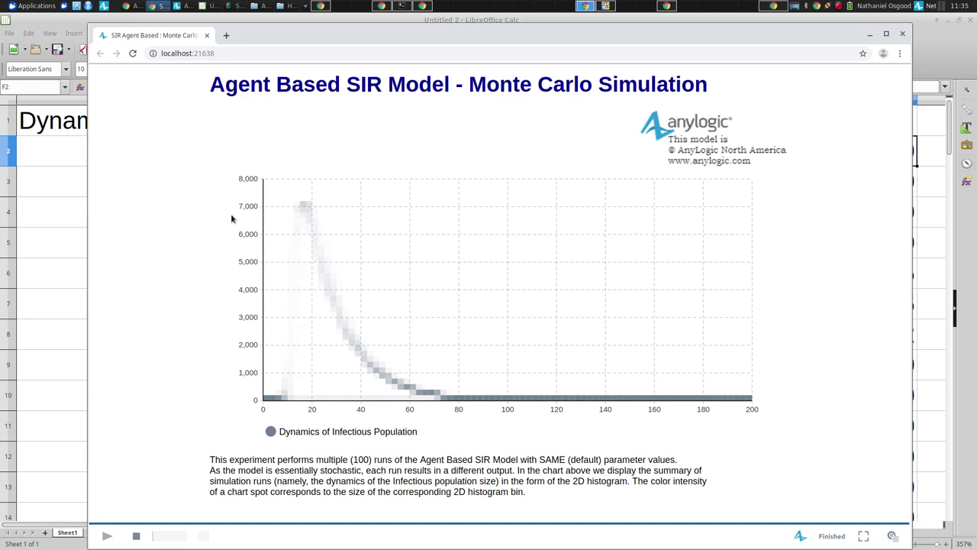
{"action": "key", "text": "alt+Tab"}
{"action": "key", "text": "Left"}
{"action": "key", "text": "Left"}
{"action": "key", "text": "Left"}
{"action": "key", "text": "Left"}
{"action": "key", "text": "Left"}
{"action": "key", "text": "Down"}
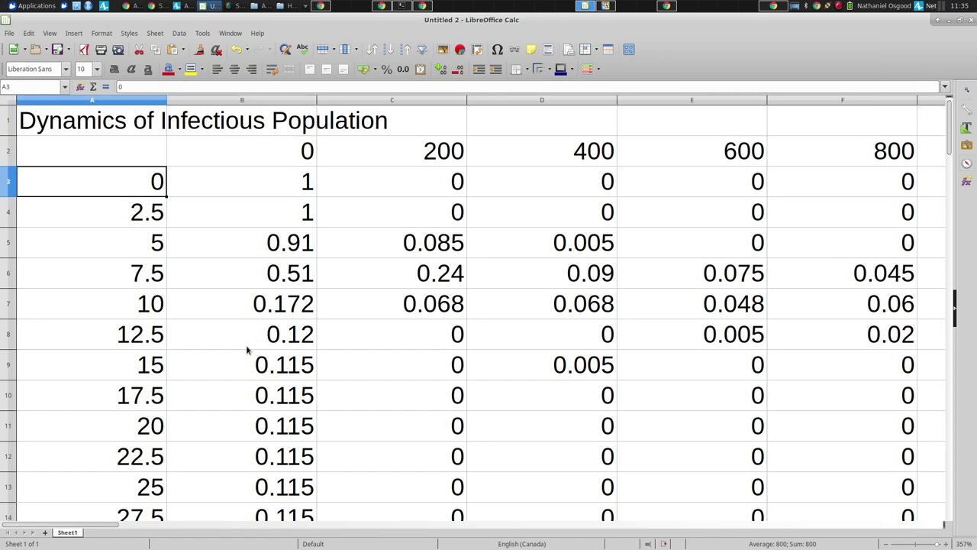
{"action": "key", "text": "Right"}
{"action": "key", "text": "Right"}
{"action": "key", "text": "Right"}
{"action": "key", "text": "Up"}
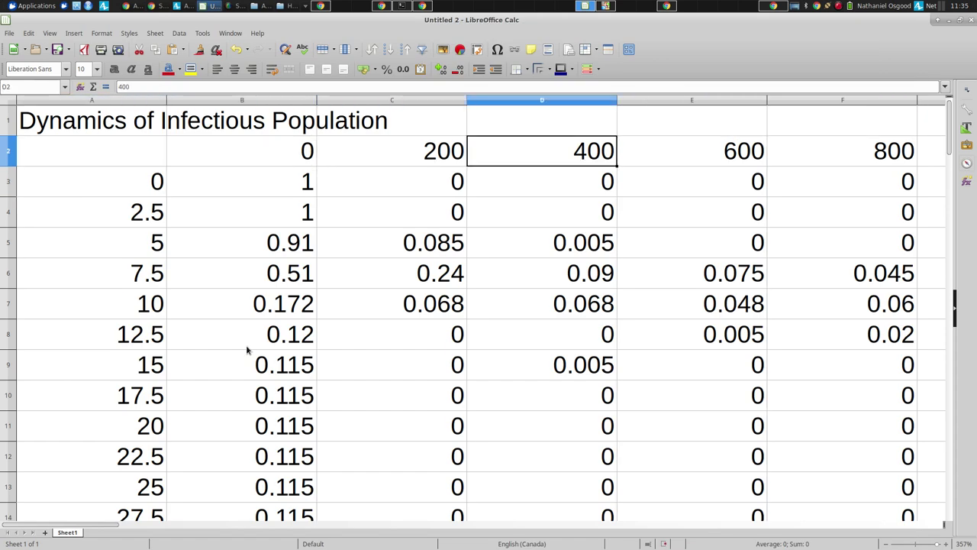
{"action": "key", "text": "Right"}
{"action": "key", "text": "Right"}
{"action": "key", "text": "Right"}
{"action": "key", "text": "Right"}
{"action": "key", "text": "Right"}
{"action": "key", "text": "Right"}
{"action": "key", "text": "Right"}
{"action": "key", "text": "Right"}
{"action": "key", "text": "Right"}
{"action": "key", "text": "Right"}
{"action": "key", "text": "Right"}
{"action": "key", "text": "Right"}
{"action": "key", "text": "Right"}
{"action": "key", "text": "Right"}
{"action": "key", "text": "Right"}
{"action": "key", "text": "Right"}
{"action": "key", "text": "Right"}
{"action": "key", "text": "Right"}
{"action": "key", "text": "Right"}
{"action": "key", "text": "Right"}
{"action": "key", "text": "Right"}
{"action": "key", "text": "Right"}
{"action": "key", "text": "Right"}
{"action": "key", "text": "Right"}
{"action": "key", "text": "Right"}
{"action": "key", "text": "Down"}
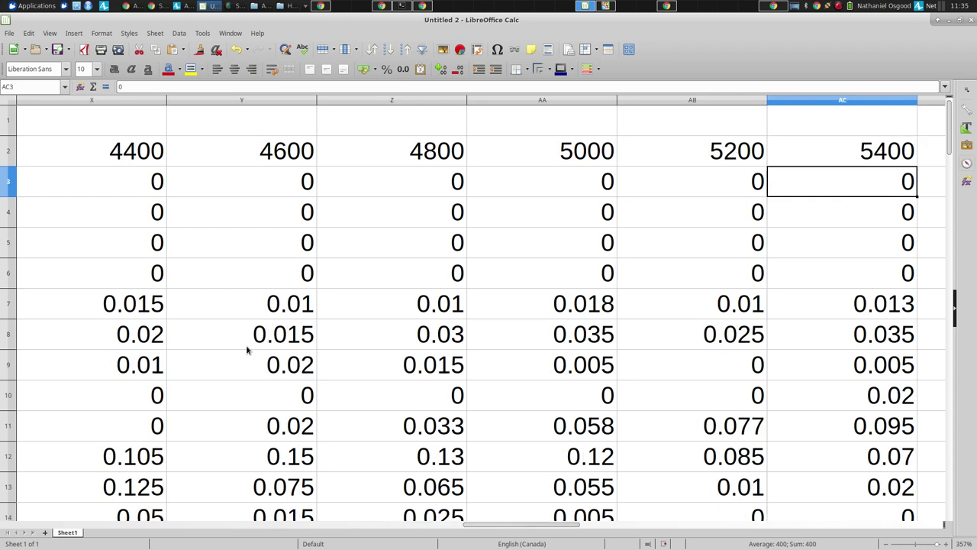
{"action": "key", "text": "Right"}
{"action": "key", "text": "Right"}
{"action": "key", "text": "Right"}
{"action": "key", "text": "Right"}
{"action": "key", "text": "Right"}
{"action": "key", "text": "Right"}
{"action": "key", "text": "Right"}
{"action": "key", "text": "Right"}
{"action": "key", "text": "Right"}
{"action": "key", "text": "Right"}
{"action": "key", "text": "Right"}
{"action": "key", "text": "Right"}
{"action": "key", "text": "Left"}
{"action": "key", "text": "Left"}
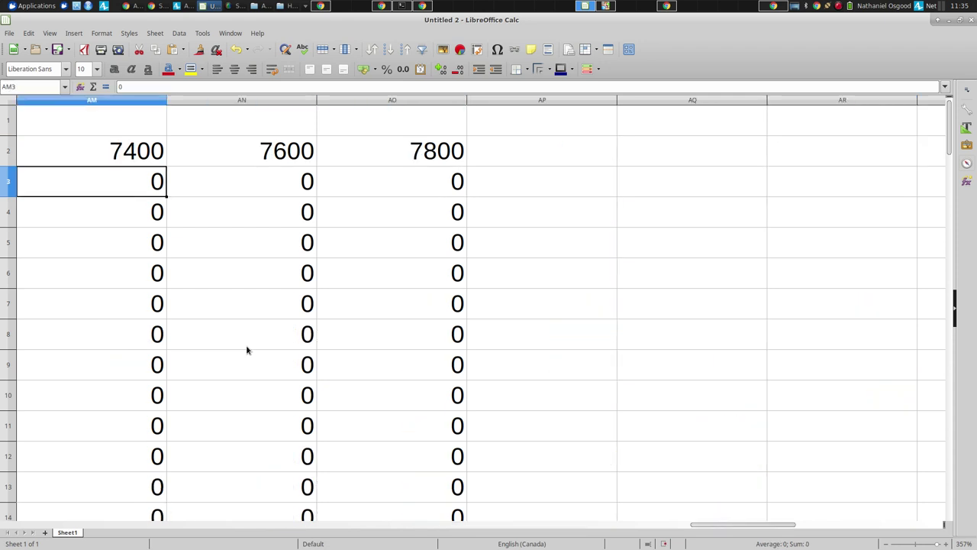
{"action": "key", "text": "Home"}
{"action": "key", "text": "Right"}
{"action": "key", "text": "Left"}
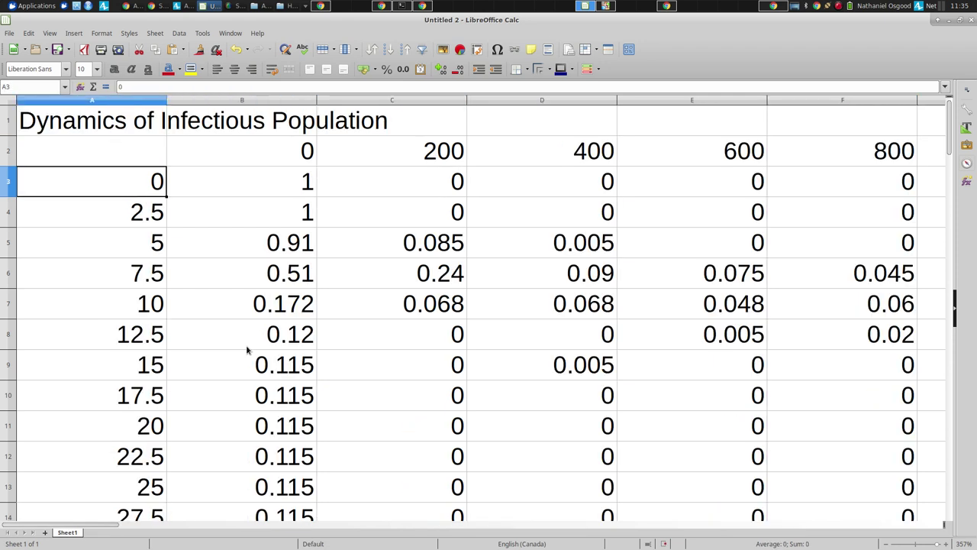
{"action": "key", "text": "Right"}
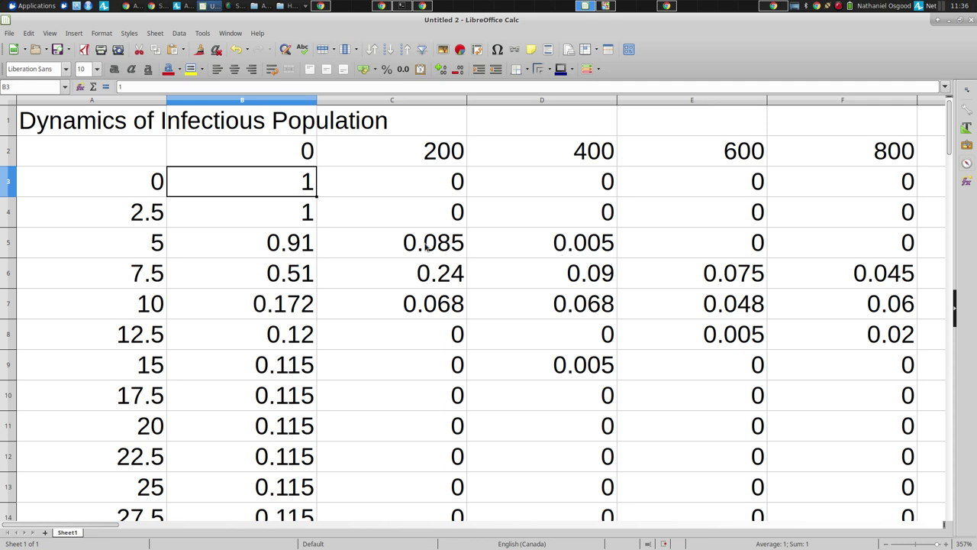
- Inspect column B frequencies from time 7.5 onward, including the steady 0.115 values
{"action": "left_click", "coordinate": [302, 265]}
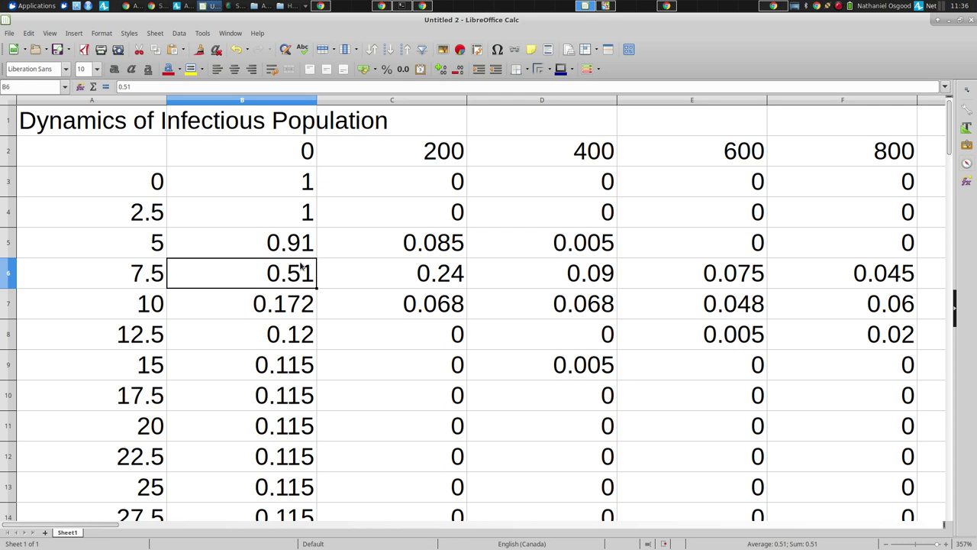
{"action": "key", "text": "Down"}
{"action": "key", "text": "Down"}
{"action": "key", "text": "Down"}
{"action": "key", "text": "Down"}
{"action": "key", "text": "Down"}
{"action": "key", "text": "Down"}
{"action": "key", "text": "Down"}
{"action": "key", "text": "Down"}
{"action": "key", "text": "Down"}
{"action": "key", "text": "Down"}
{"action": "key", "text": "Down"}
{"action": "key", "text": "Down"}
{"action": "key", "text": "Down"}
{"action": "key", "text": "Down"}
{"action": "key", "text": "Down"}
{"action": "key", "text": "Down"}
{"action": "key", "text": "Down"}
{"action": "key", "text": "Down"}
{"action": "key", "text": "Down"}
{"action": "key", "text": "Down"}
{"action": "key", "text": "Down"}
{"action": "key", "text": "Down"}
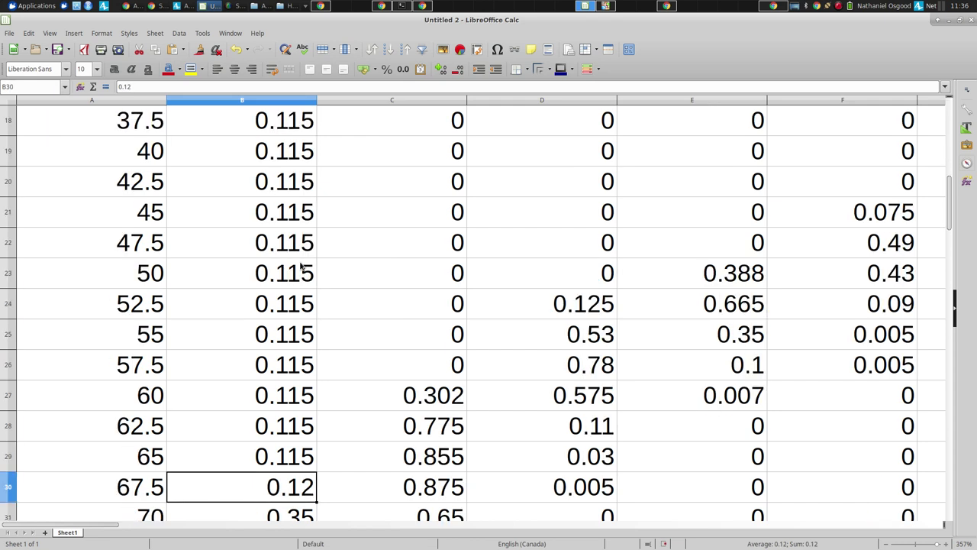
{"action": "key", "text": "Up"}
{"action": "key", "text": "Up"}
{"action": "key", "text": "Up"}
{"action": "key", "text": "Up"}
{"action": "key", "text": "Up"}
{"action": "key", "text": "Up"}
{"action": "key", "text": "Up"}
{"action": "key", "text": "Up"}
{"action": "key", "text": "Up"}
{"action": "key", "text": "Up"}
{"action": "key", "text": "Up"}
{"action": "key", "text": "Up"}
{"action": "key", "text": "Up"}
{"action": "key", "text": "Up"}
{"action": "key", "text": "Up"}
{"action": "key", "text": "Up"}
{"action": "key", "text": "Up"}
{"action": "key", "text": "Up"}
{"action": "key", "text": "Up"}
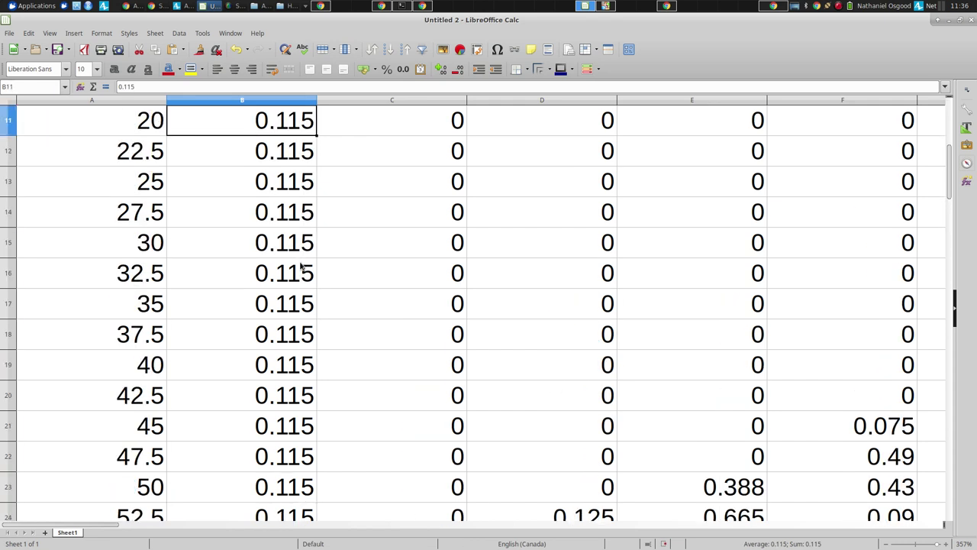
{"action": "key", "text": "Down"}
{"action": "key", "text": "Down"}
{"action": "key", "text": "Down"}
{"action": "key", "text": "Right"}
{"action": "key", "text": "Left"}
{"action": "key", "text": "Up"}
{"action": "key", "text": "Down"}
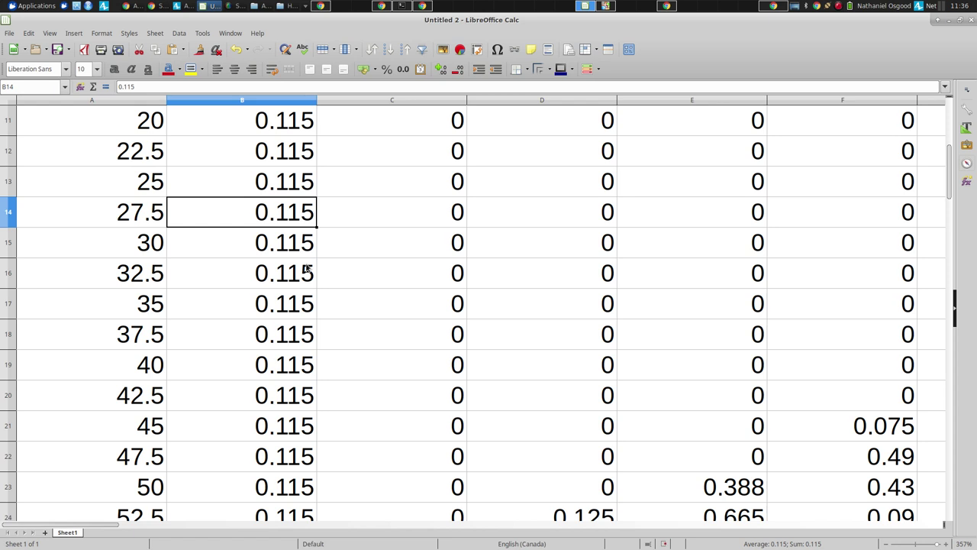
{"action": "key", "text": "Page_Up"}
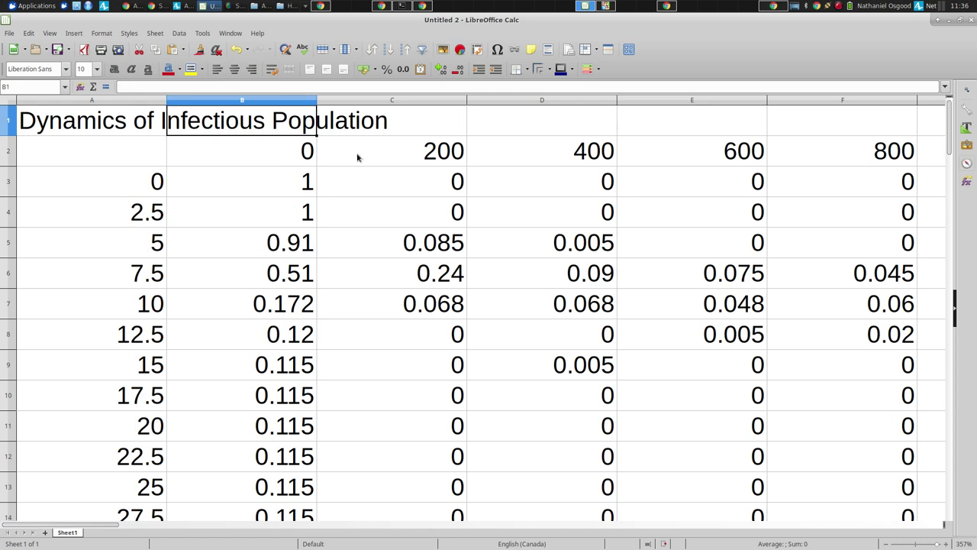
{"action": "key", "text": "Down"}
{"action": "key", "text": "Down"}
{"action": "key", "text": "Down"}
{"action": "key", "text": "Down"}
{"action": "key", "text": "Down"}
{"action": "key", "text": "Down"}
{"action": "key", "text": "Down"}
{"action": "key", "text": "Down"}
{"action": "key", "text": "Down"}
{"action": "key", "text": "Down"}
{"action": "key", "text": "Down"}
{"action": "key", "text": "Down"}
{"action": "key", "text": "Down"}
{"action": "key", "text": "Down"}
{"action": "key", "text": "Down"}
{"action": "key", "text": "Down"}
{"action": "key", "text": "Down"}
{"action": "key", "text": "Down"}
{"action": "key", "text": "Down"}
{"action": "key", "text": "Up"}
{"action": "key", "text": "Up"}
{"action": "key", "text": "Up"}
{"action": "key", "text": "Up"}
{"action": "key", "text": "Up"}
{"action": "key", "text": "Up"}
{"action": "key", "text": "Up"}
{"action": "key", "text": "Up"}
- Read row 12 values across columns V to Z (0.08, 0.105), then return to the results chart
{"action": "key", "text": "Right"}
{"action": "key", "text": "Right"}
{"action": "key", "text": "Right"}
{"action": "key", "text": "Right"}
{"action": "key", "text": "Right"}
{"action": "key", "text": "Right"}
{"action": "key", "text": "Right"}
{"action": "key", "text": "Right"}
{"action": "key", "text": "Right"}
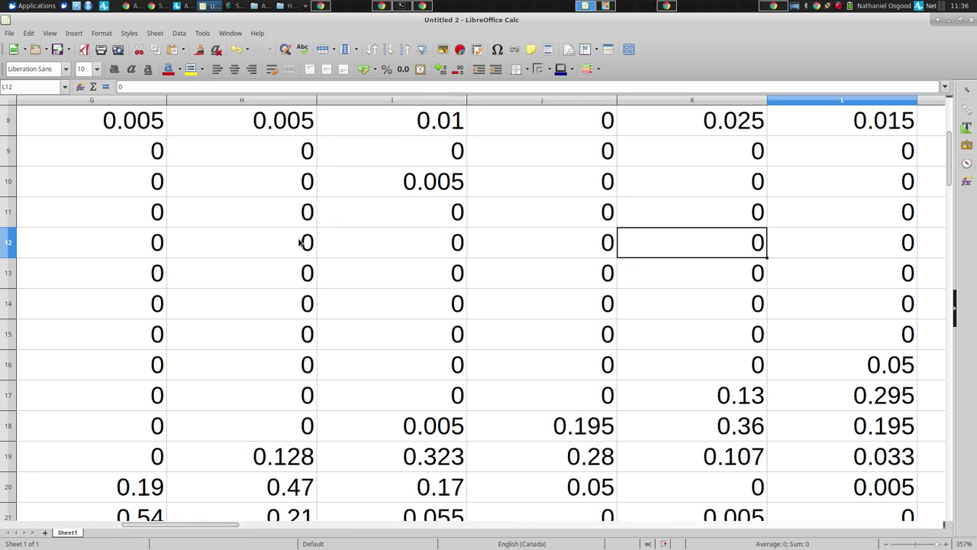
{"action": "key", "text": "Right"}
{"action": "key", "text": "Right"}
{"action": "key", "text": "Right"}
{"action": "key", "text": "Right"}
{"action": "key", "text": "Right"}
{"action": "key", "text": "Right"}
{"action": "key", "text": "Right"}
{"action": "key", "text": "Right"}
{"action": "key", "text": "Right"}
{"action": "key", "text": "Right"}
{"action": "key", "text": "Right"}
{"action": "key", "text": "Right"}
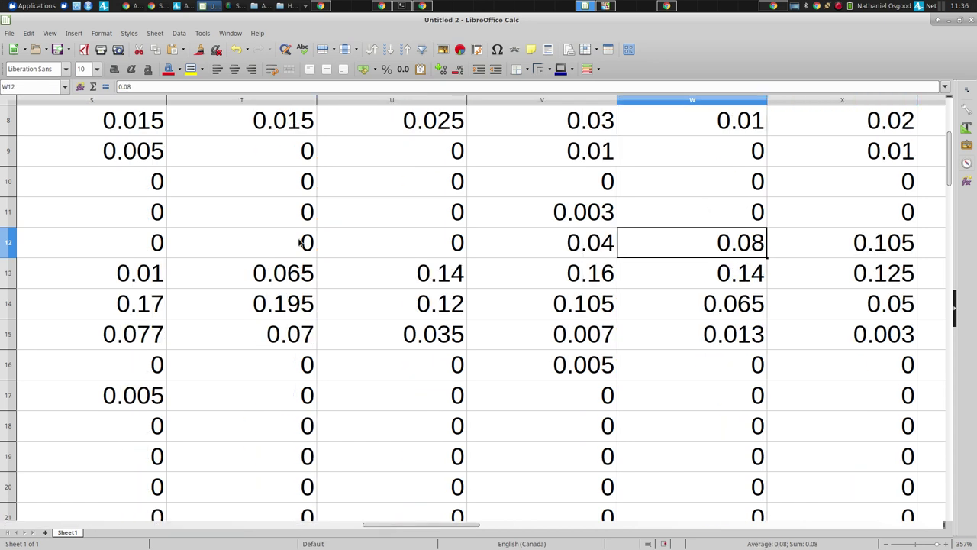
{"action": "key", "text": "Left"}
{"action": "key", "text": "Up"}
{"action": "key", "text": "Up"}
{"action": "key", "text": "Up"}
{"action": "key", "text": "Up"}
{"action": "key", "text": "Up"}
{"action": "key", "text": "Up"}
{"action": "key", "text": "Up"}
{"action": "key", "text": "Up"}
{"action": "key", "text": "Up"}
{"action": "key", "text": "Up"}
{"action": "key", "text": "Up"}
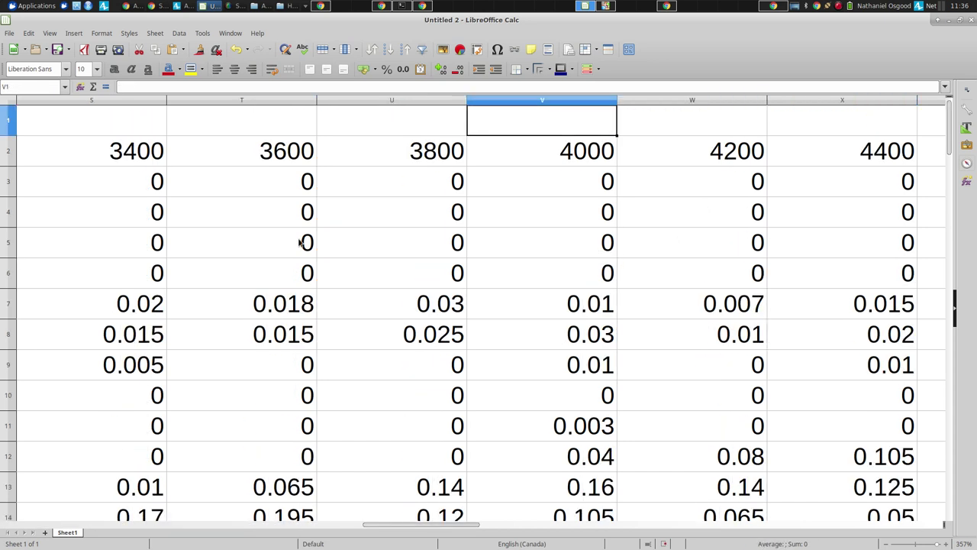
{"action": "key", "text": "Down"}
{"action": "key", "text": "Down"}
{"action": "key", "text": "Down"}
{"action": "key", "text": "Down"}
{"action": "key", "text": "Down"}
{"action": "key", "text": "Down"}
{"action": "key", "text": "Down"}
{"action": "key", "text": "Down"}
{"action": "key", "text": "Down"}
{"action": "key", "text": "Down"}
{"action": "key", "text": "Down"}
{"action": "key", "text": "Down"}
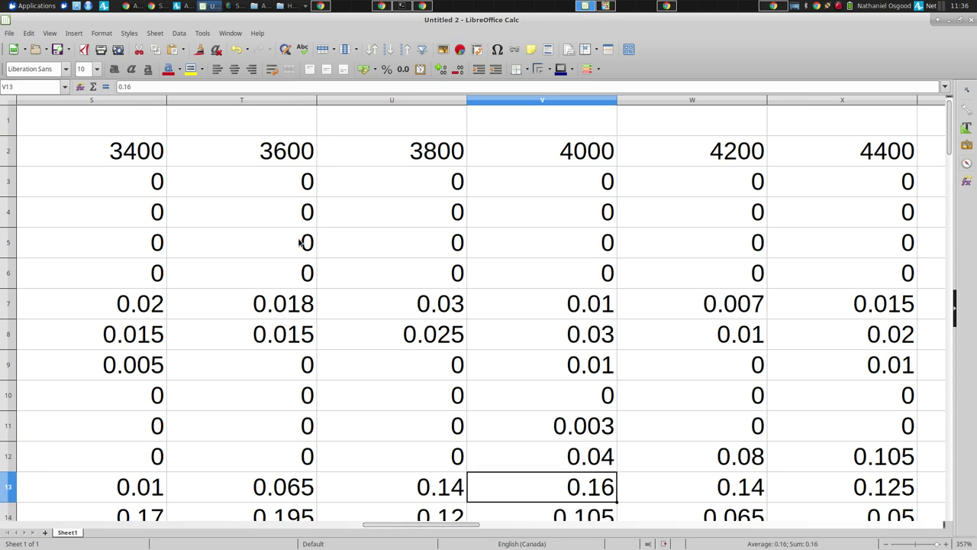
{"action": "key", "text": "Up"}
{"action": "key", "text": "Right"}
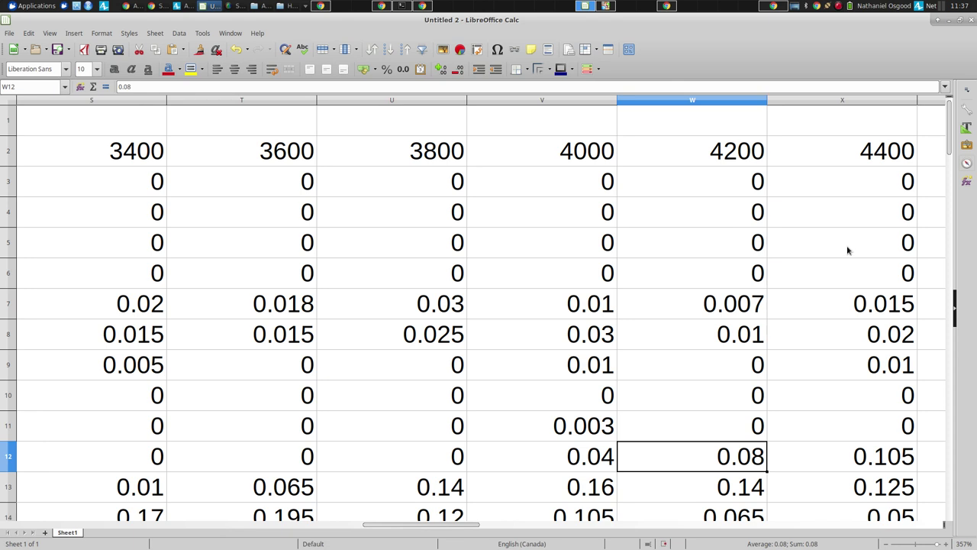
{"action": "key", "text": "Right"}
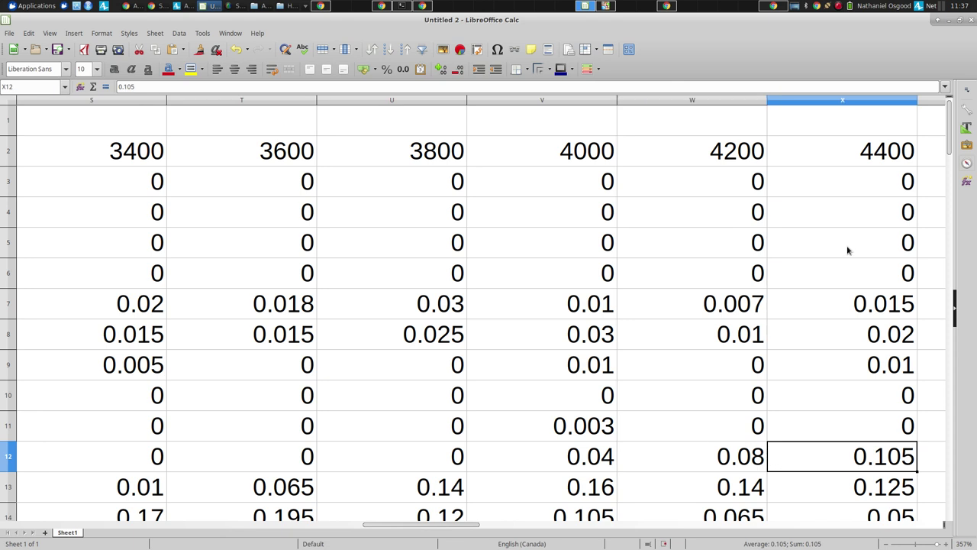
{"action": "key", "text": "Right"}
{"action": "key", "text": "Left"}
{"action": "key", "text": "Right"}
{"action": "key", "text": "Right"}
{"action": "key", "text": "Right"}
{"action": "key", "text": "Right"}
{"action": "key", "text": "Right"}
{"action": "key", "text": "Right"}
{"action": "key", "text": "Right"}
{"action": "key", "text": "Right"}
{"action": "key", "text": "Right"}
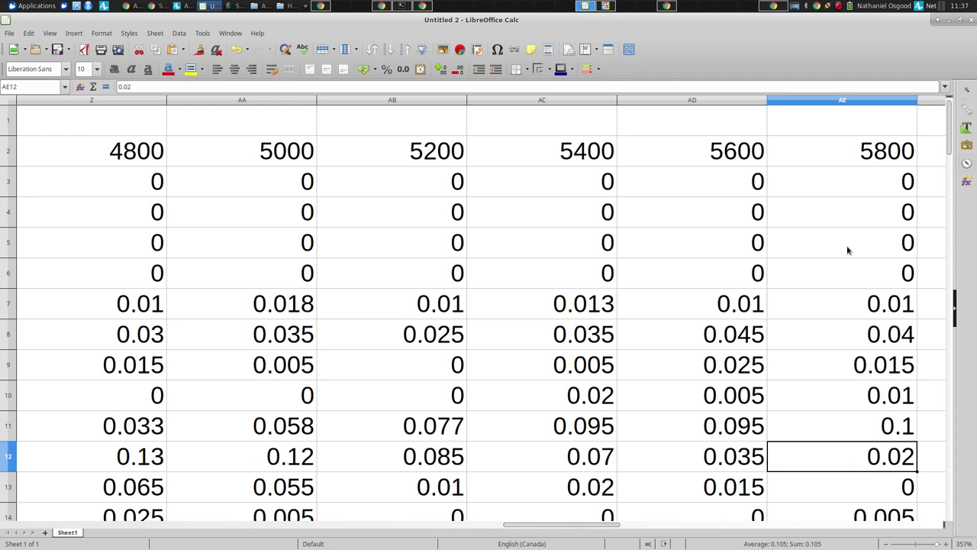
{"action": "key", "text": "ctrl+Home"}
{"action": "key", "text": "alt+Tab"}
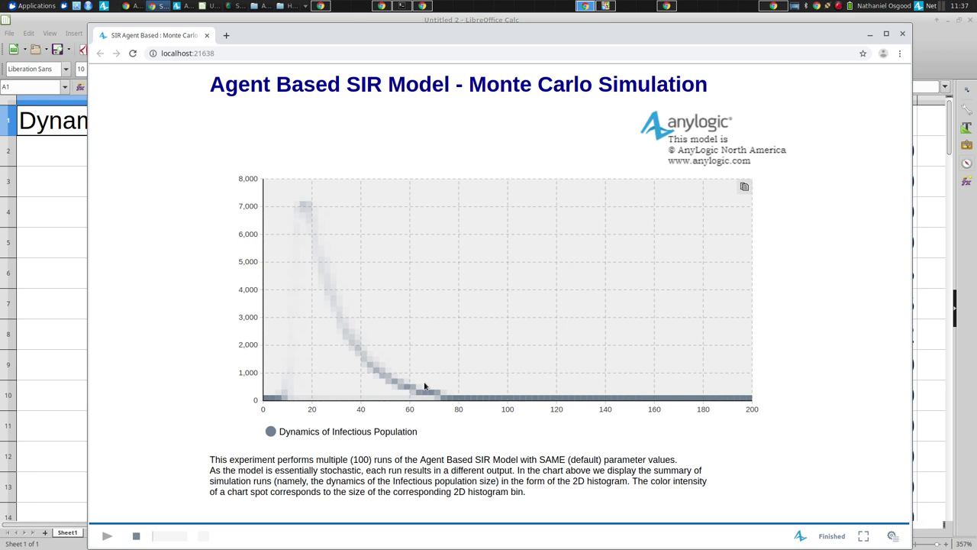
- Switch between the finished results chart and the AnyLogic editor, ending on the 200-run experiment settings
{"action": "key", "text": "alt+Tab"}
{"action": "key", "text": "alt+Tab"}
{"action": "key", "text": "alt+Tab"}
{"action": "key", "text": "alt+Tab"}
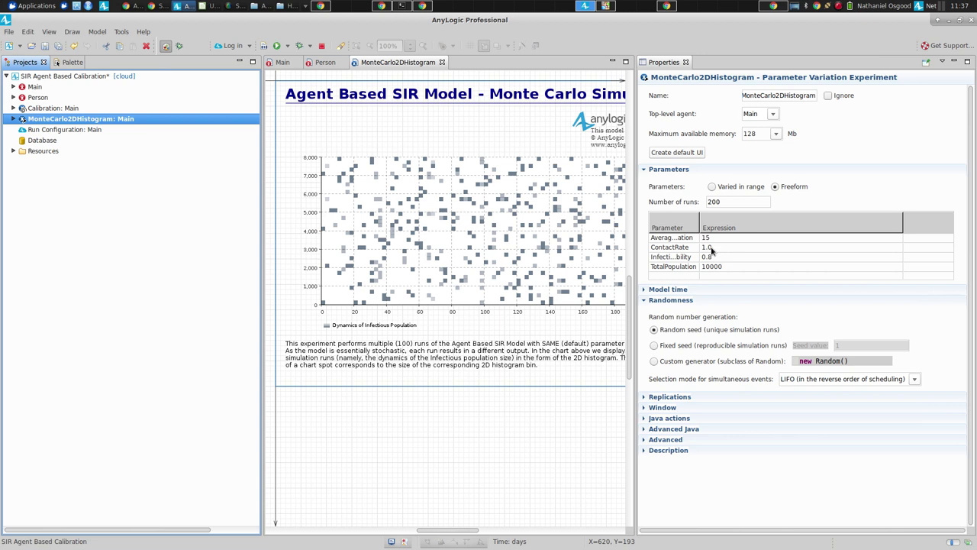
{"action": "key", "text": "alt+Tab"}
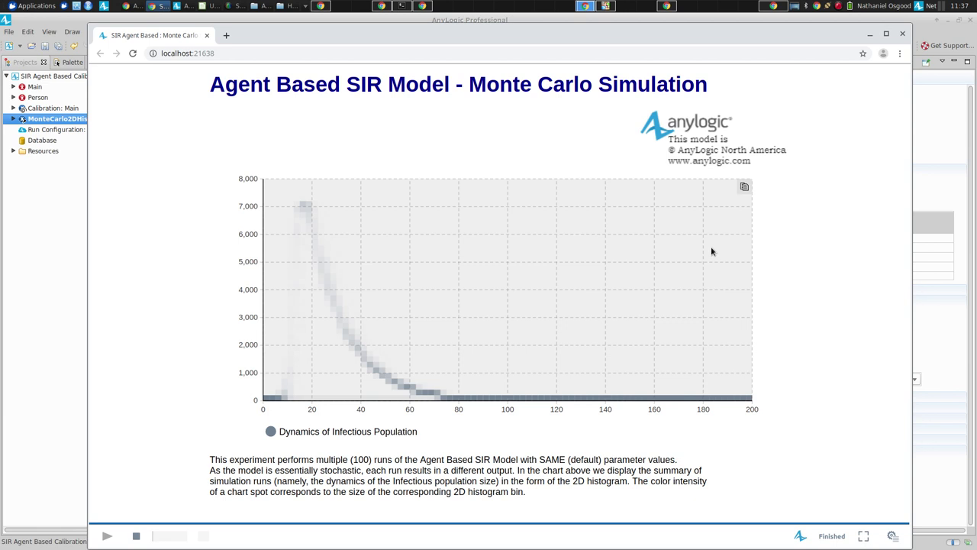
{"action": "key", "text": "alt+Tab"}
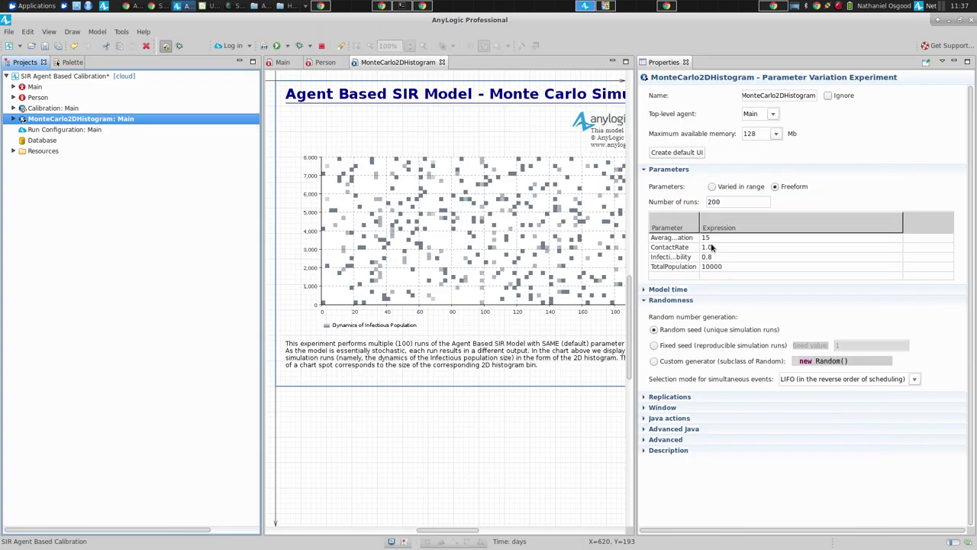
- Open the Person statechart and view the Contact transition's rate, then return to the results chart
{"action": "left_click", "coordinate": [27, 99]}
{"action": "double_click", "coordinate": [27, 98]}
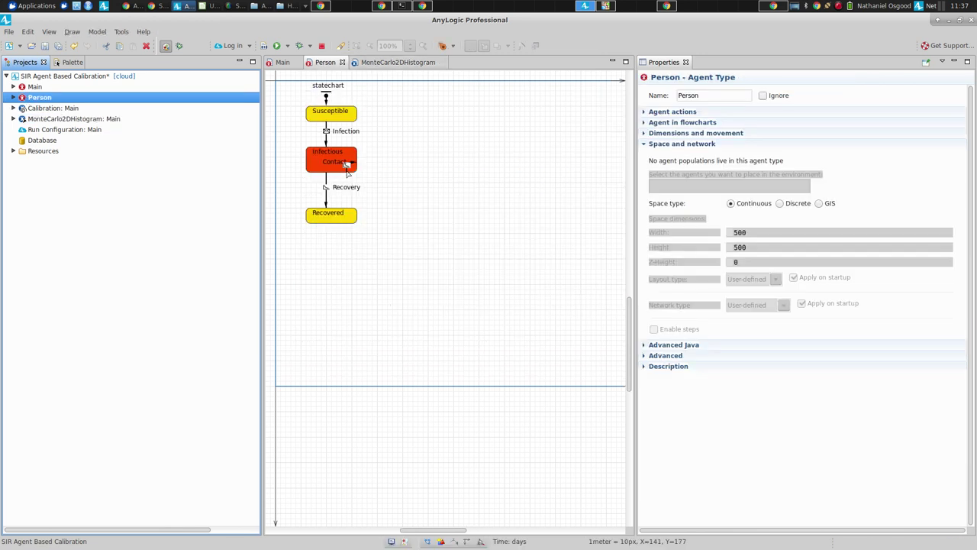
{"action": "left_click", "coordinate": [347, 164]}
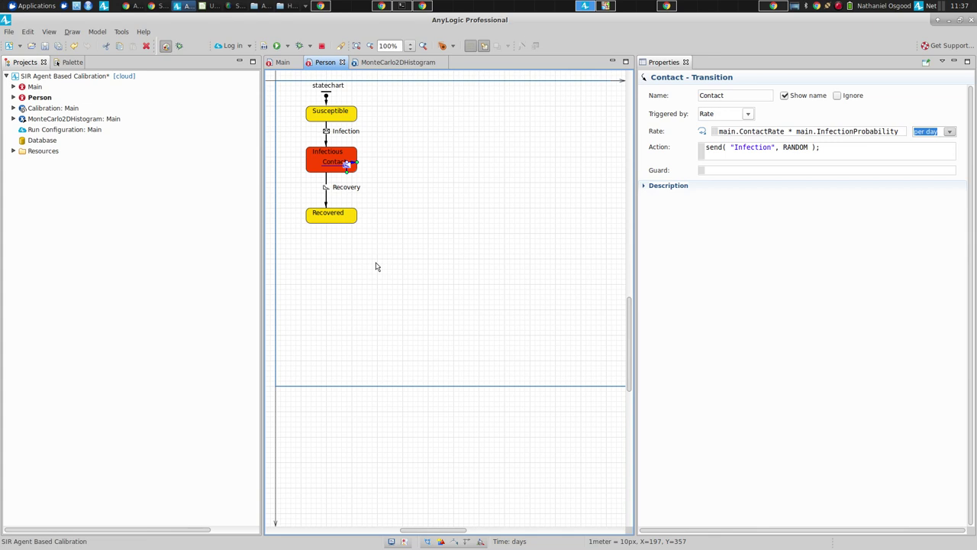
{"action": "key", "text": "alt+Tab"}
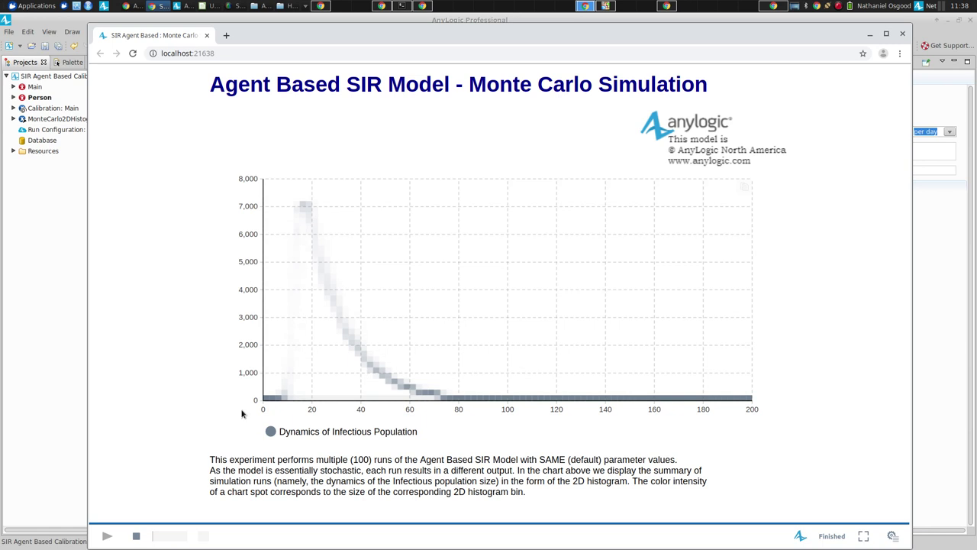
{"action": "key", "text": "ctrl+w"}
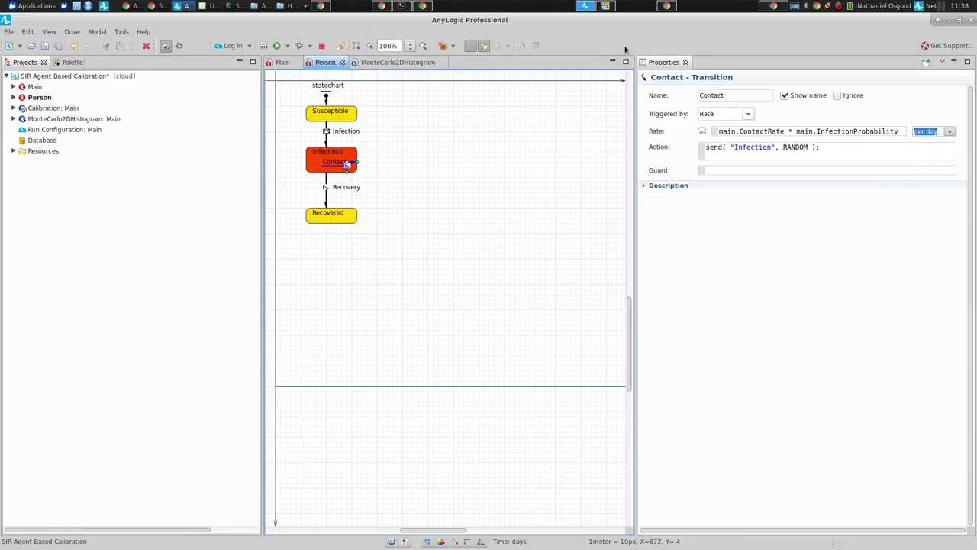
{"action": "left_click", "coordinate": [69, 118]}
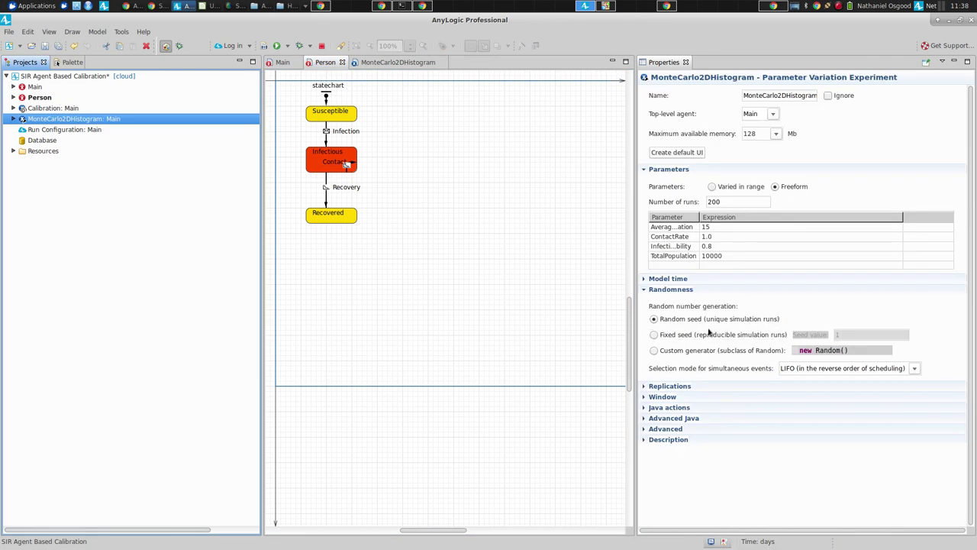
{"action": "key", "text": "alt+Tab"}
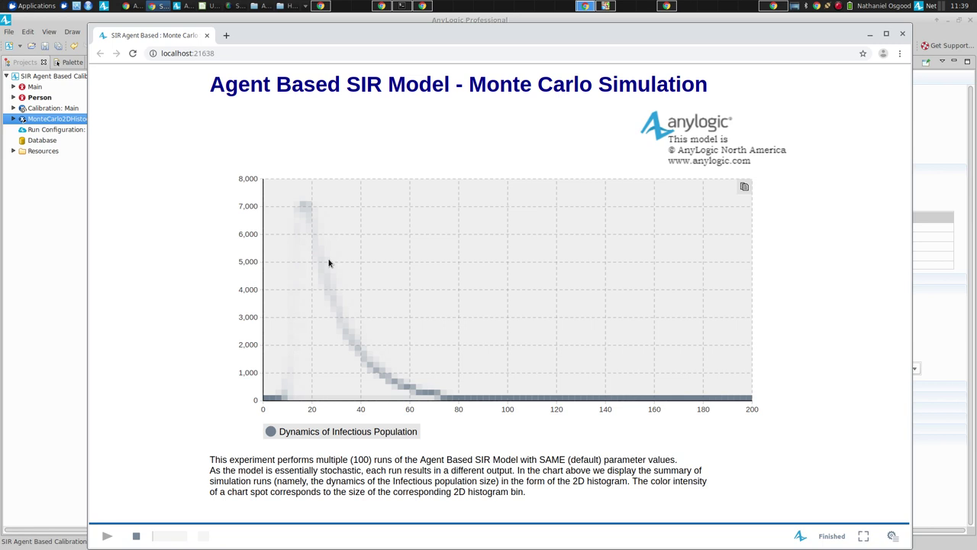
{"action": "key", "text": "alt+Tab"}
{"action": "key", "text": "alt+Tab"}
- Inspect the exported histogram values in row 12, around columns AG to AK
{"action": "left_click", "coordinate": [316, 458]}
{"action": "key", "text": "Left"}
{"action": "key", "text": "ctrl+Right"}
{"action": "key", "text": "Left"}
{"action": "key", "text": "Left"}
{"action": "key", "text": "Left"}
{"action": "key", "text": "Left"}
{"action": "key", "text": "Left"}
{"action": "key", "text": "Right"}
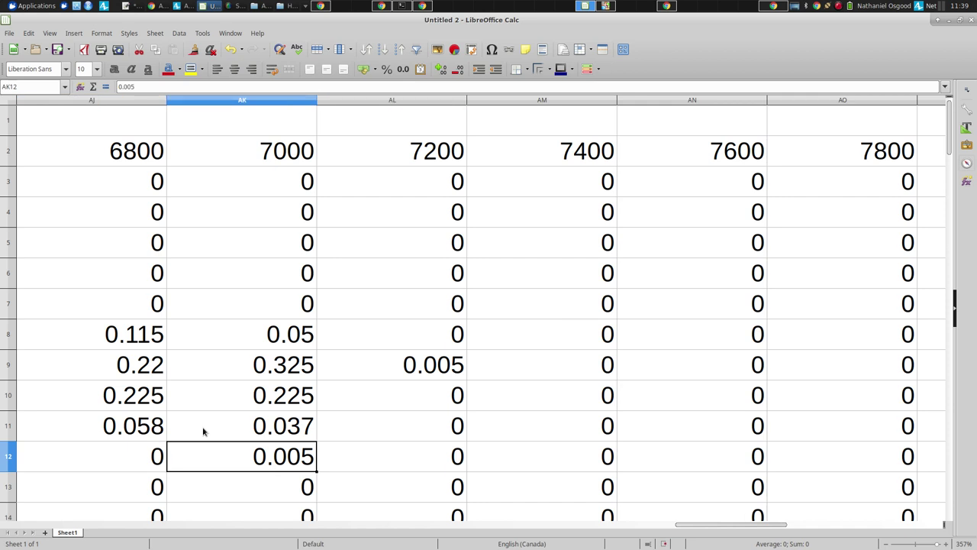
{"action": "key", "text": "Left"}
{"action": "key", "text": "Left"}
{"action": "key", "text": "Left"}
{"action": "key", "text": "Left"}
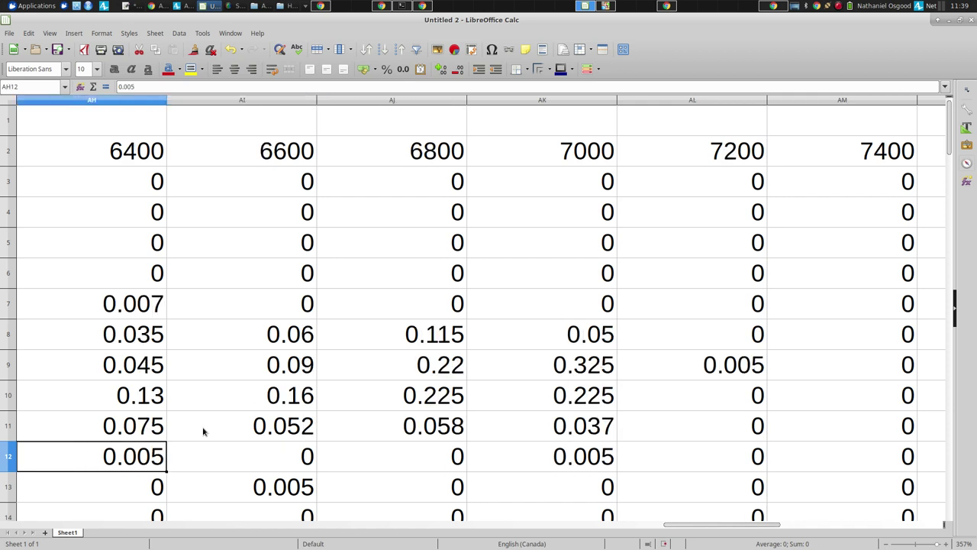
{"action": "key", "text": "Right"}
{"action": "key", "text": "Right"}
{"action": "key", "text": "Right"}
{"action": "key", "text": "Right"}
{"action": "key", "text": "Up"}
{"action": "key", "text": "Up"}
{"action": "key", "text": "Up"}
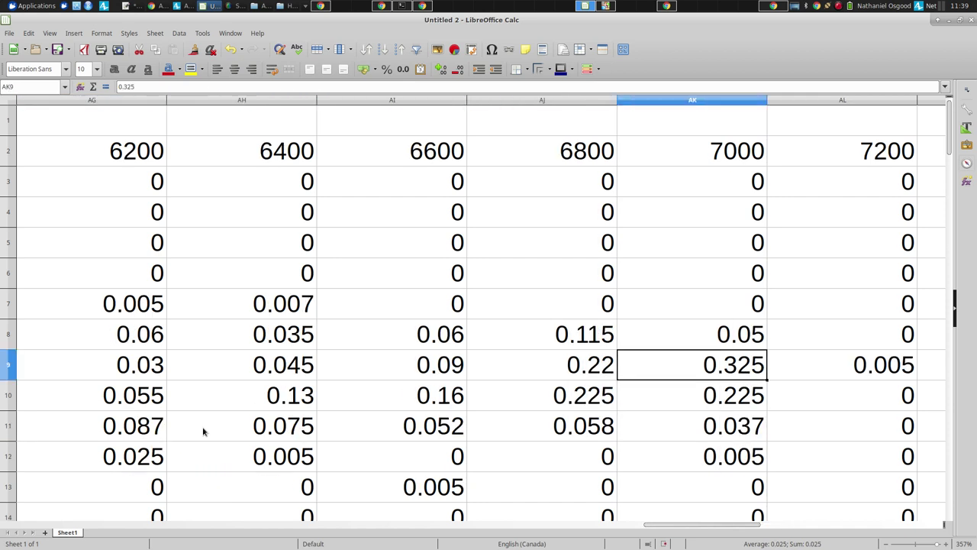
{"action": "key", "text": "Right"}
{"action": "key", "text": "Right"}
- Review row 9 from B9 (0.115) out to the last filled columns near AL–AO
{"action": "key", "text": "Left"}
{"action": "key", "text": "Left"}
{"action": "key", "text": "Left"}
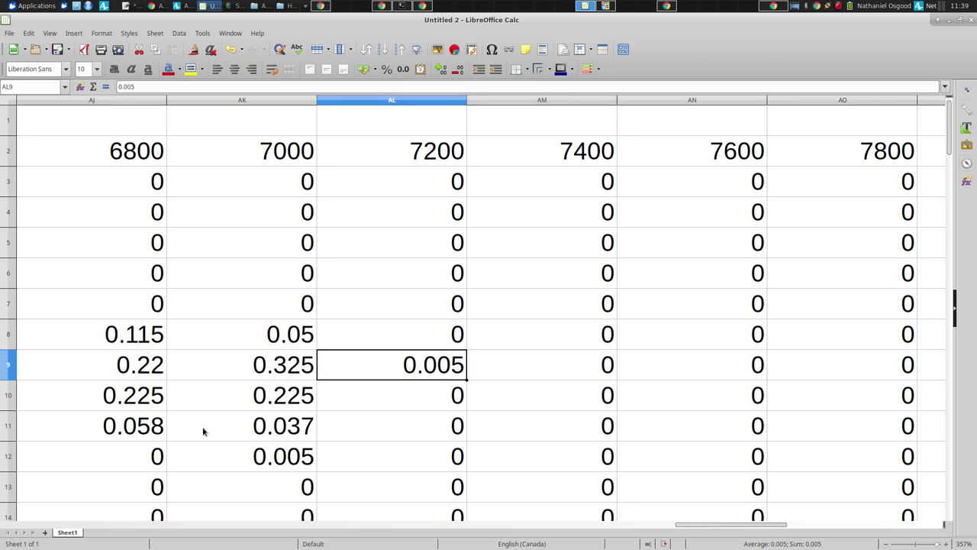
{"action": "key", "text": "Home"}
{"action": "key", "text": "ctrl+Right"}
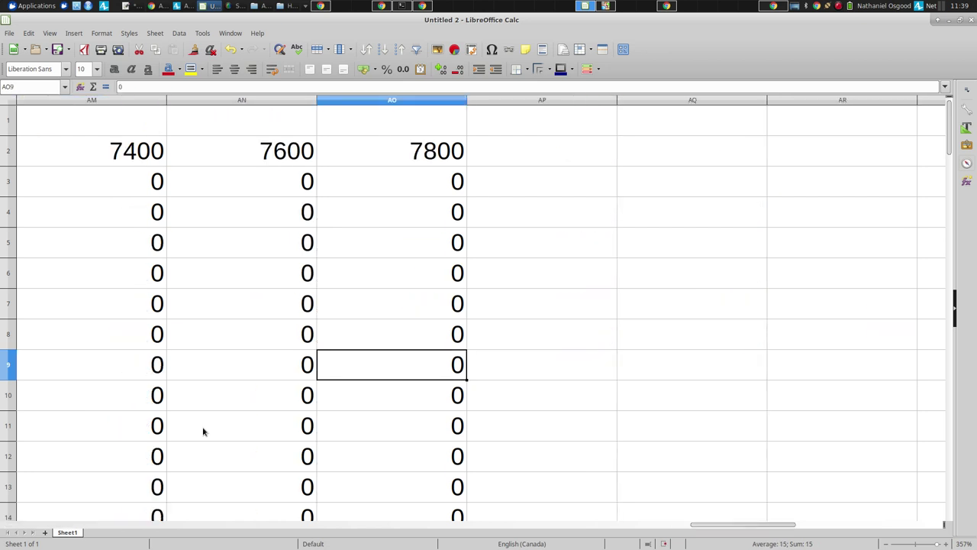
{"action": "key", "text": "Left"}
{"action": "key", "text": "Left"}
{"action": "key", "text": "Left"}
{"action": "key", "text": "Left"}
{"action": "key", "text": "Left"}
{"action": "key", "text": "Right"}
{"action": "key", "text": "Right"}
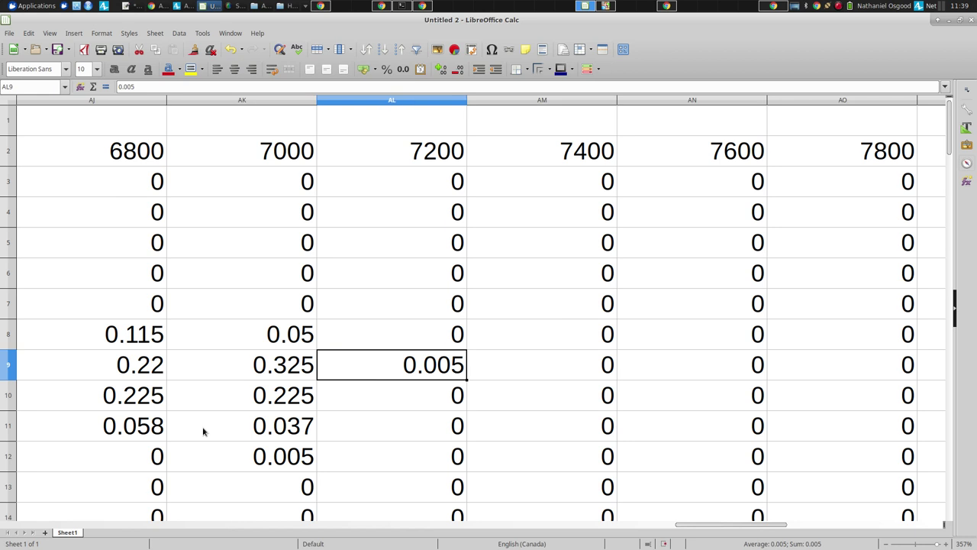
{"action": "key", "text": "Left"}
{"action": "key", "text": "Right"}
{"action": "key", "text": "Home"}
{"action": "key", "text": "Right"}
{"action": "key", "text": "Left"}
{"action": "key", "text": "Right"}
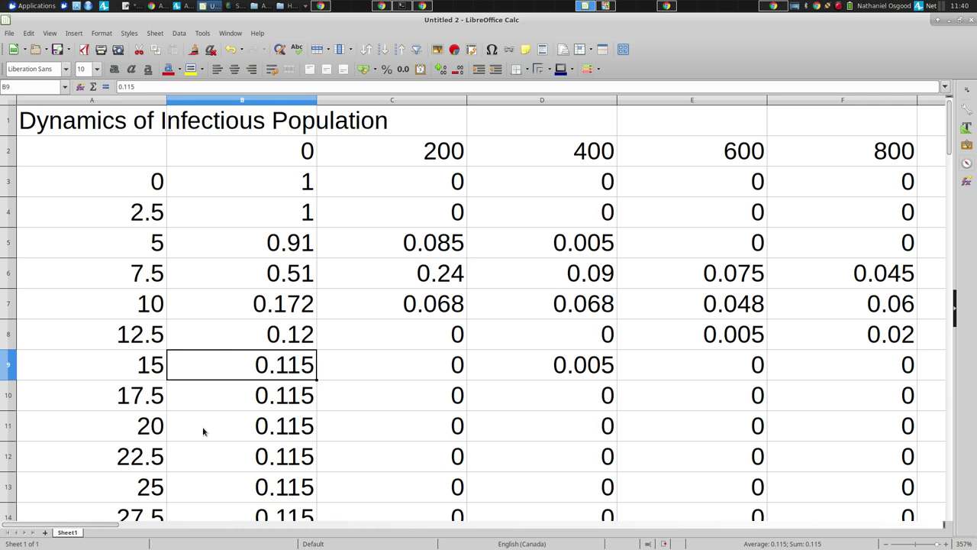
{"action": "key", "text": "End"}
{"action": "key", "text": "Left"}
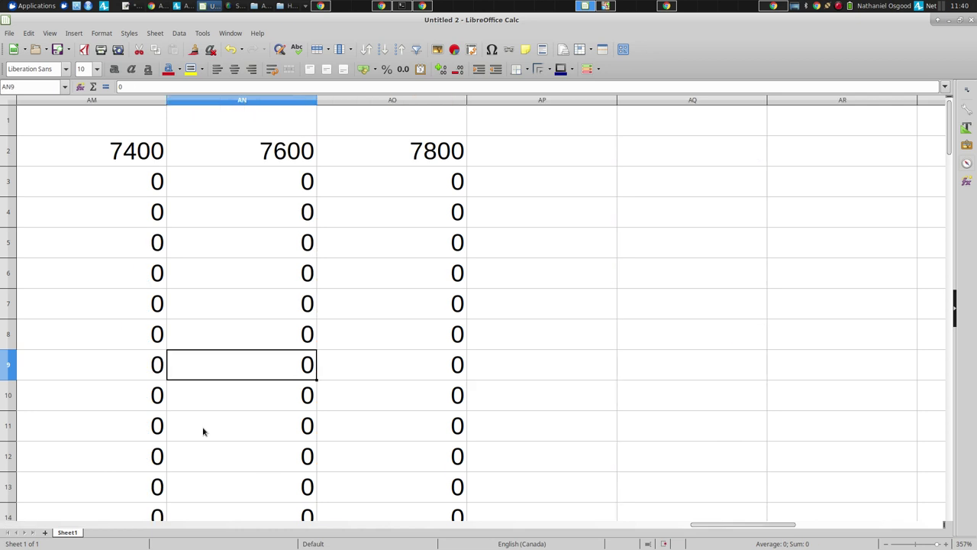
{"action": "key", "text": "Left"}
{"action": "key", "text": "Left"}
{"action": "key", "text": "Left"}
{"action": "key", "text": "Right"}
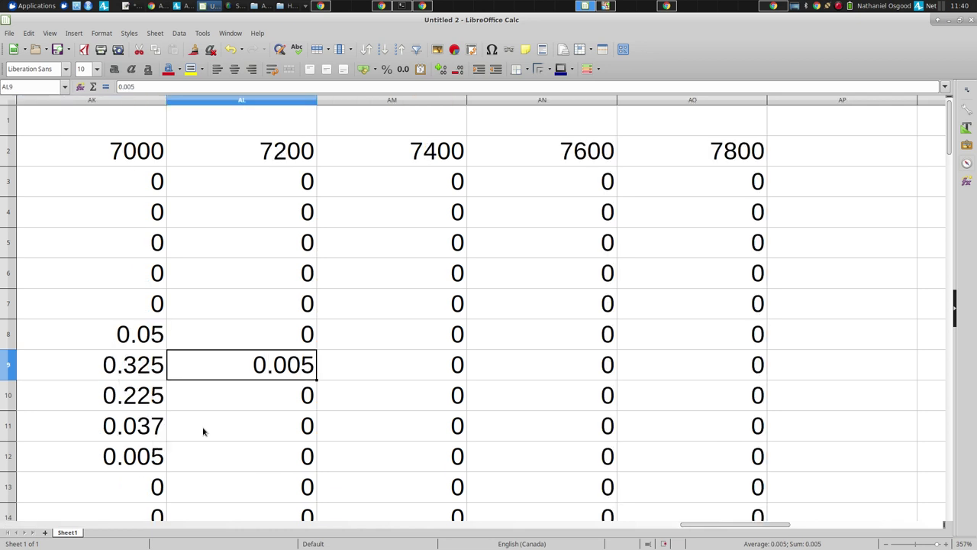
- Raise MonteCarlo2DHistogram's number of runs from 200 to 2000 and run the experiment
{"action": "key", "text": "alt+Tab"}
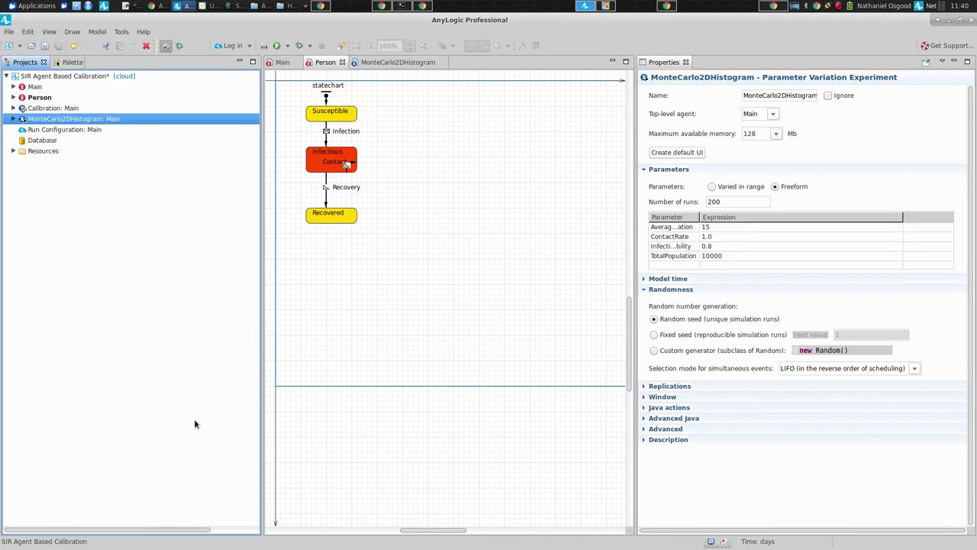
{"action": "key", "text": "alt+Tab"}
{"action": "key", "text": "alt+shift+Tab"}
{"action": "key", "text": "alt+shift+Tab"}
{"action": "left_click", "coordinate": [727, 203]}
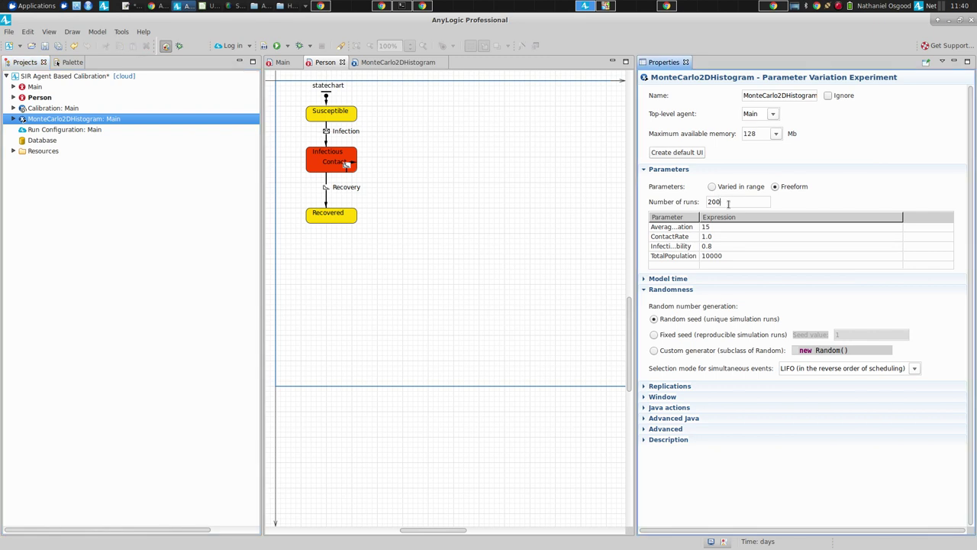
{"action": "type", "text": "0"}
{"action": "right_click", "coordinate": [84, 120]}
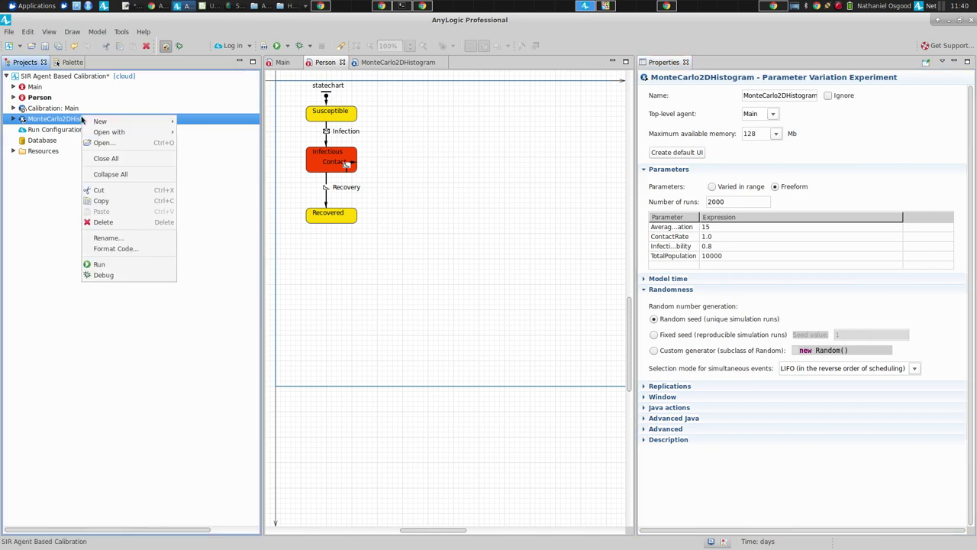
{"action": "left_click", "coordinate": [127, 259]}
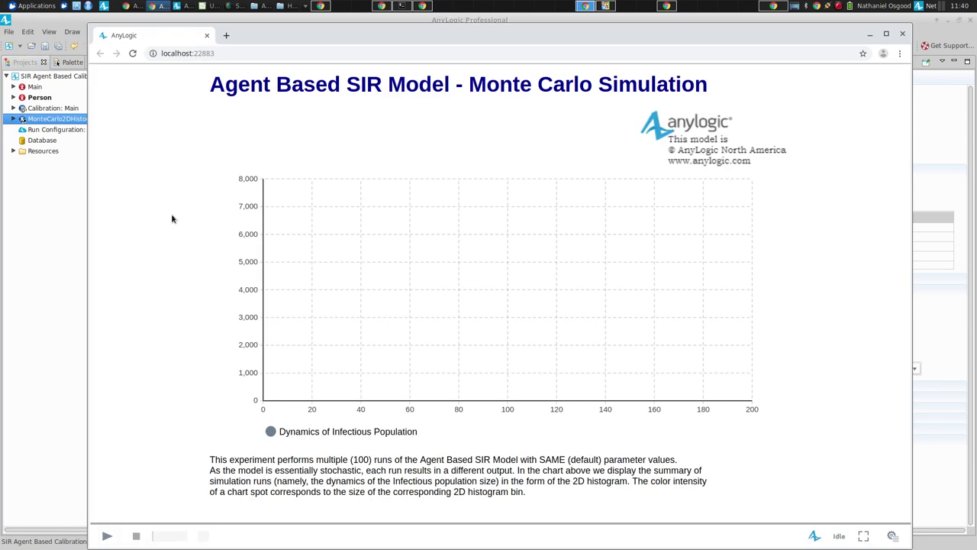
- Run the Monte Carlo simulation until the histogram builds, then return to the exported spreadsheet
{"action": "left_click", "coordinate": [107, 536]}
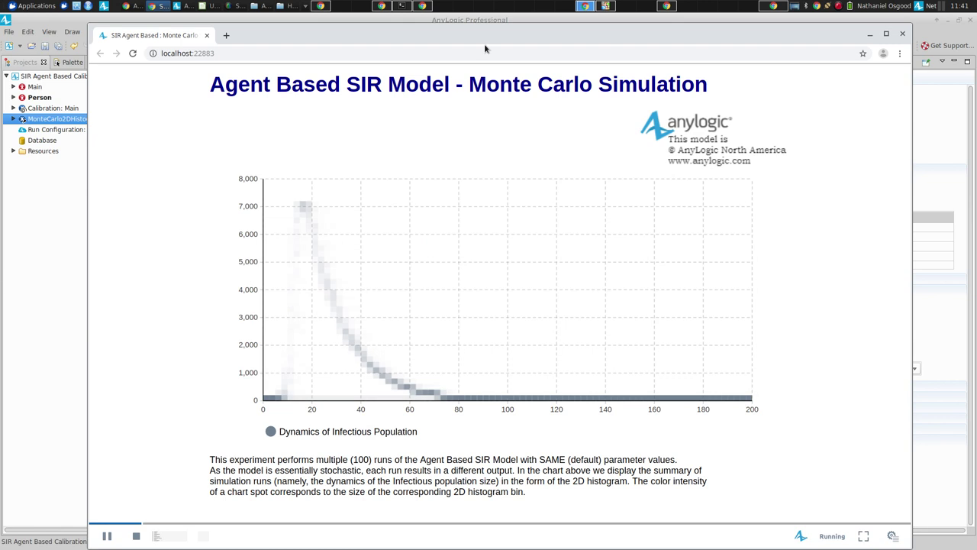
{"action": "key", "text": "alt+Tab"}
{"action": "key", "text": "alt+Tab"}
{"action": "key", "text": "Down"}
{"action": "key", "text": "Up"}
{"action": "key", "text": "Left"}
{"action": "key", "text": "Left"}
{"action": "key", "text": "Left"}
{"action": "key", "text": "Left"}
{"action": "key", "text": "Left"}
{"action": "key", "text": "Left"}
{"action": "key", "text": "Left"}
{"action": "key", "text": "Left"}
{"action": "key", "text": "Left"}
{"action": "key", "text": "Left"}
{"action": "key", "text": "Left"}
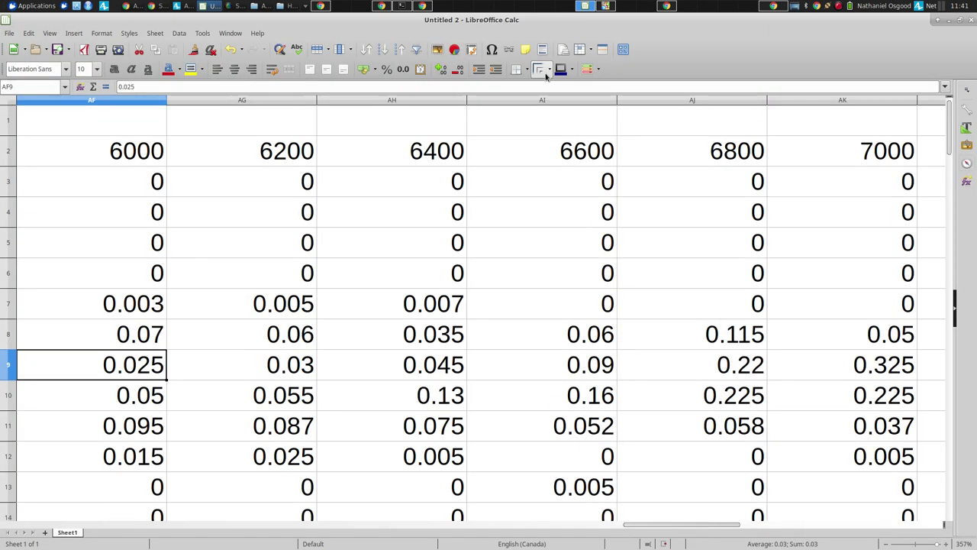
- Step back and forth across the exported histogram columns in the spreadsheet
{"action": "key", "text": "Right"}
{"action": "key", "text": "Right"}
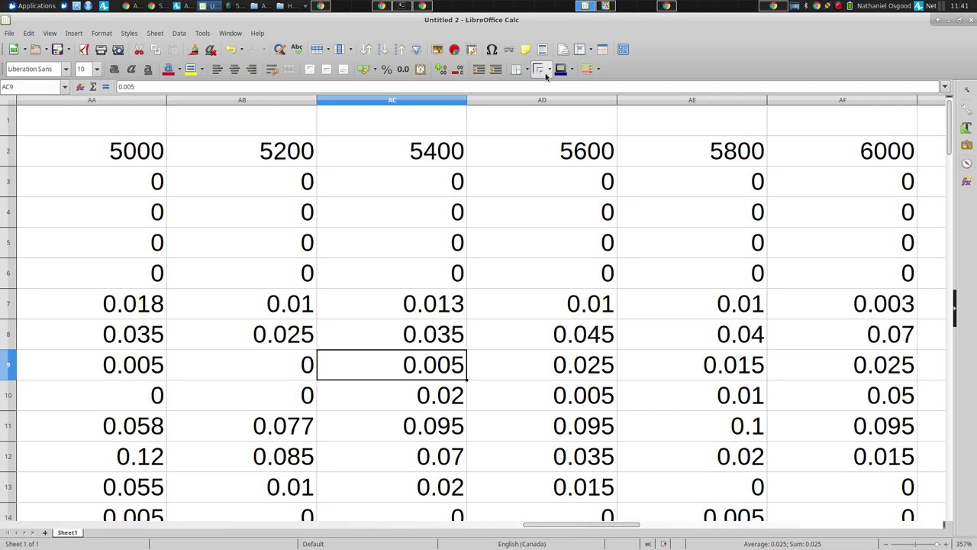
{"action": "key", "text": "Left"}
{"action": "key", "text": "Left"}
{"action": "key", "text": "Left"}
{"action": "key", "text": "Left"}
{"action": "key", "text": "Left"}
{"action": "key", "text": "Left"}
{"action": "key", "text": "Left"}
{"action": "key", "text": "Left"}
{"action": "key", "text": "Left"}
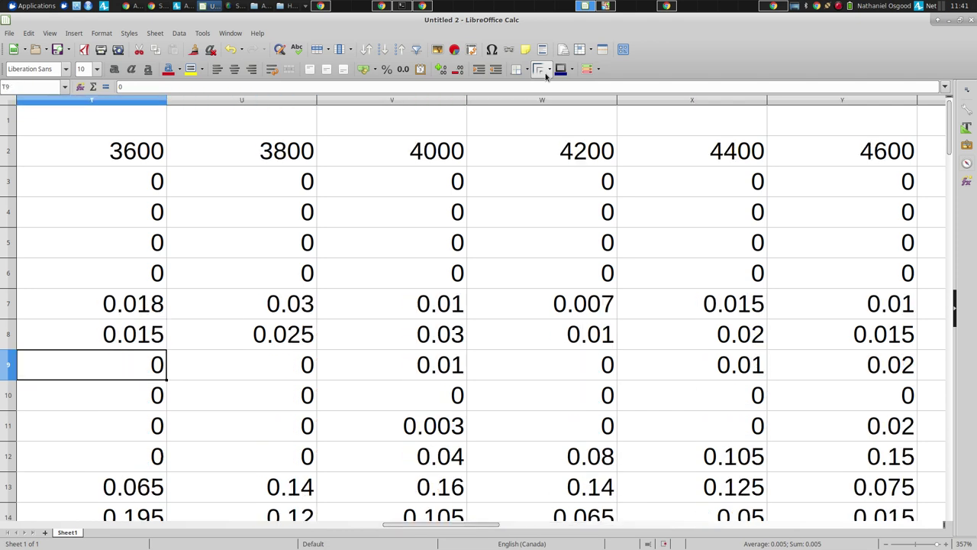
{"action": "key", "text": "Right"}
{"action": "key", "text": "Right"}
{"action": "key", "text": "Right"}
{"action": "key", "text": "Right"}
{"action": "key", "text": "Right"}
{"action": "key", "text": "Right"}
{"action": "key", "text": "Right"}
{"action": "key", "text": "Right"}
{"action": "key", "text": "Right"}
{"action": "key", "text": "Right"}
{"action": "key", "text": "Right"}
{"action": "key", "text": "Right"}
{"action": "key", "text": "Right"}
{"action": "key", "text": "Right"}
{"action": "key", "text": "Right"}
{"action": "key", "text": "Right"}
{"action": "key", "text": "Right"}
{"action": "key", "text": "Right"}
{"action": "key", "text": "Right"}
{"action": "key", "text": "Right"}
{"action": "key", "text": "Right"}
{"action": "key", "text": "Right"}
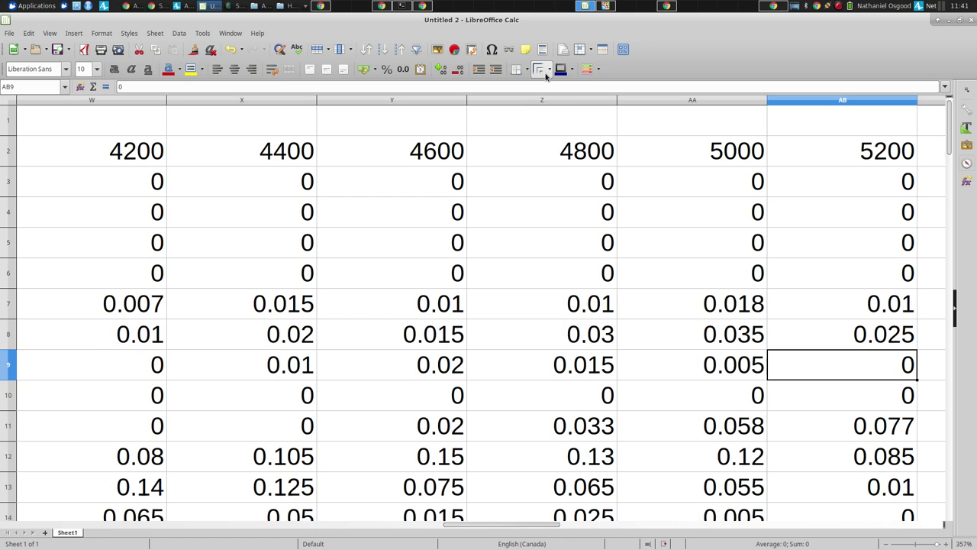
{"action": "key", "text": "Left"}
{"action": "key", "text": "Left"}
{"action": "key", "text": "Left"}
{"action": "key", "text": "Left"}
{"action": "key", "text": "Left"}
{"action": "key", "text": "Left"}
{"action": "key", "text": "Left"}
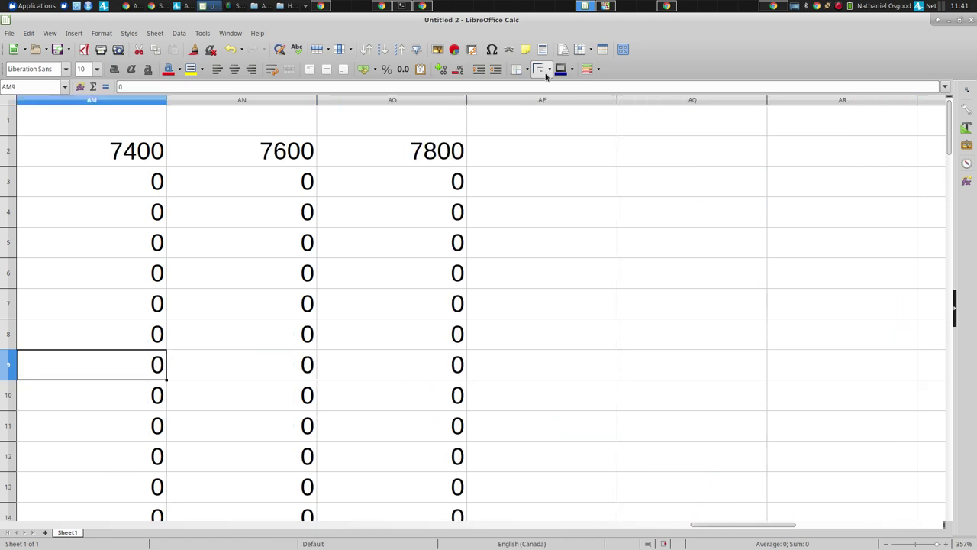
{"action": "key", "text": "Right"}
{"action": "key", "text": "Left"}
{"action": "key", "text": "Left"}
{"action": "key", "text": "Left"}
{"action": "key", "text": "Left"}
{"action": "key", "text": "Left"}
{"action": "key", "text": "Left"}
{"action": "key", "text": "Left"}
{"action": "key", "text": "Left"}
{"action": "key", "text": "Left"}
{"action": "key", "text": "Left"}
{"action": "key", "text": "Left"}
{"action": "key", "text": "Left"}
{"action": "key", "text": "Left"}
{"action": "key", "text": "Left"}
{"action": "key", "text": "Left"}
{"action": "key", "text": "Left"}
{"action": "key", "text": "Left"}
{"action": "key", "text": "Left"}
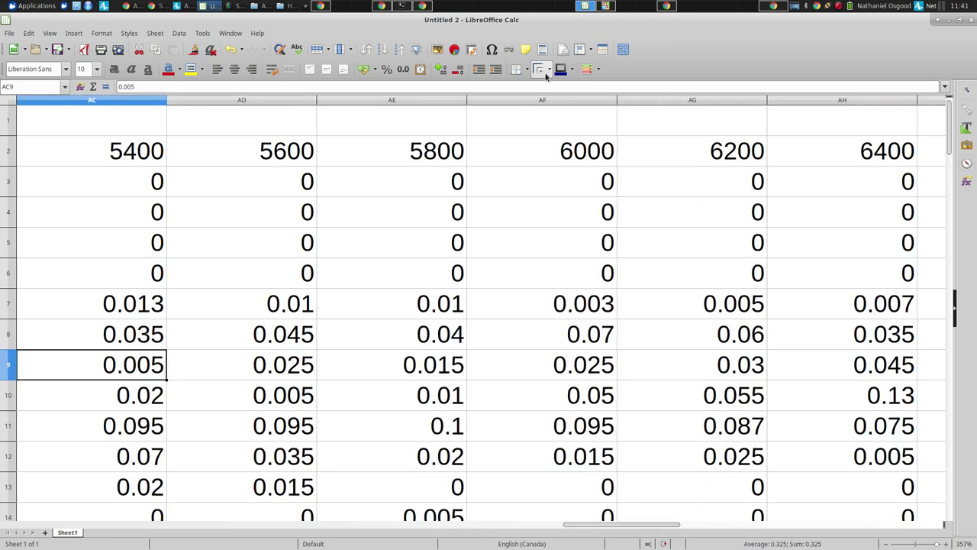
{"action": "key", "text": "Left"}
{"action": "key", "text": "Left"}
{"action": "key", "text": "Left"}
{"action": "key", "text": "Left"}
{"action": "key", "text": "Left"}
{"action": "key", "text": "Left"}
{"action": "key", "text": "Left"}
{"action": "key", "text": "Left"}
{"action": "key", "text": "Left"}
{"action": "key", "text": "Left"}
{"action": "key", "text": "Left"}
{"action": "key", "text": "Left"}
{"action": "key", "text": "Left"}
{"action": "key", "text": "Left"}
{"action": "key", "text": "Left"}
{"action": "key", "text": "Left"}
{"action": "key", "text": "Left"}
{"action": "key", "text": "Left"}
{"action": "key", "text": "Left"}
{"action": "key", "text": "Right"}
- Close the simulation browser window and return to AnyLogic
{"action": "key", "text": "alt+Tab"}
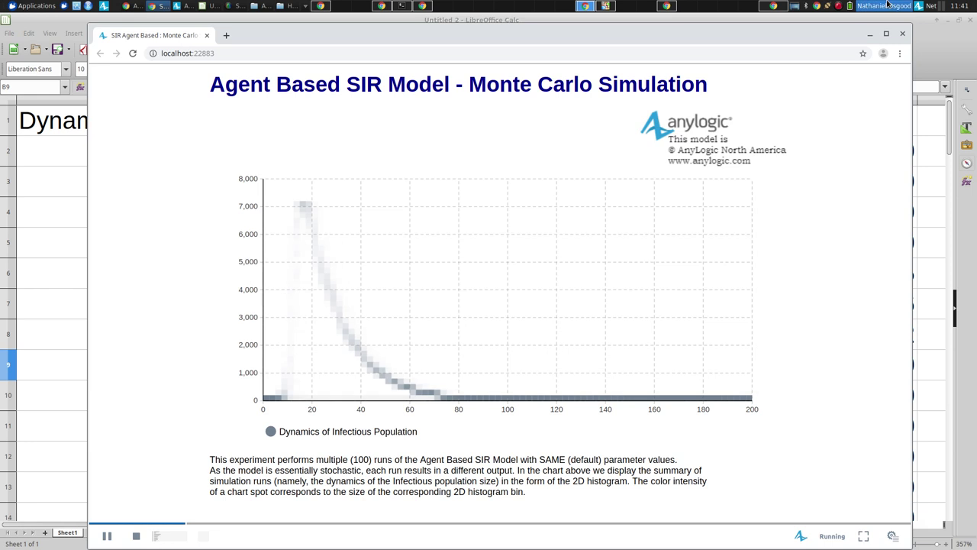
{"action": "left_click", "coordinate": [903, 33]}
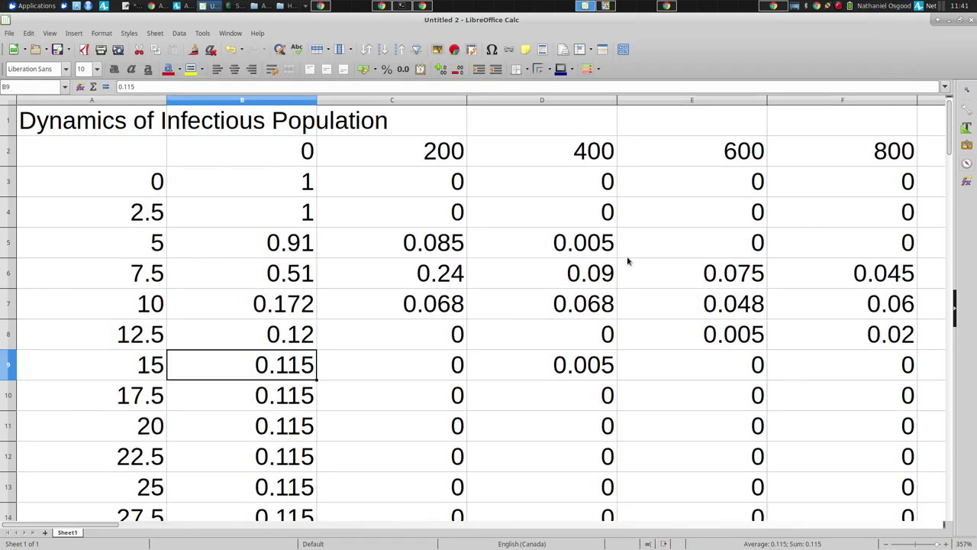
{"action": "key", "text": "alt+Tab"}
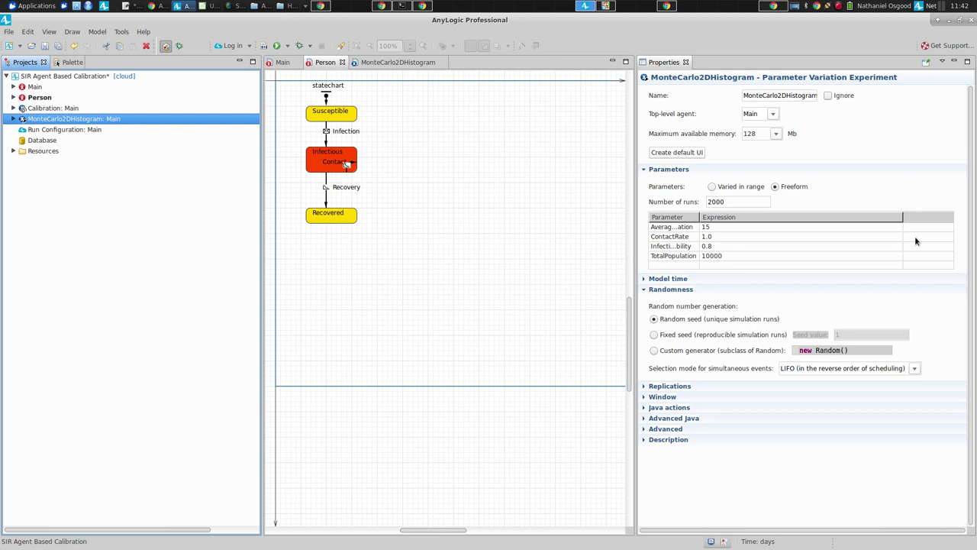
- Following the slides, switch the experiment's parameters from Freeform to 'Varied in range'
{"action": "left_click", "coordinate": [790, 227]}
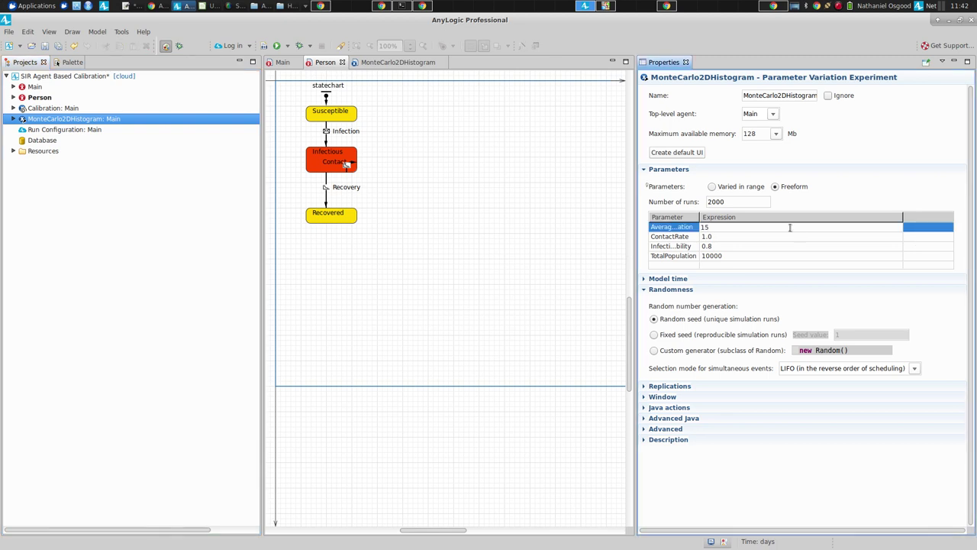
{"action": "key", "text": "alt+Tab"}
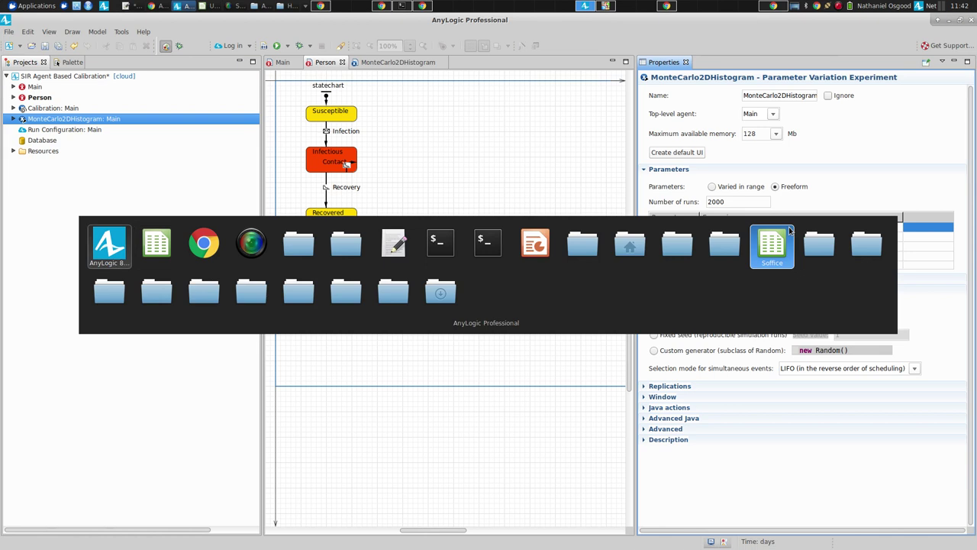
{"action": "left_click", "coordinate": [606, 5]}
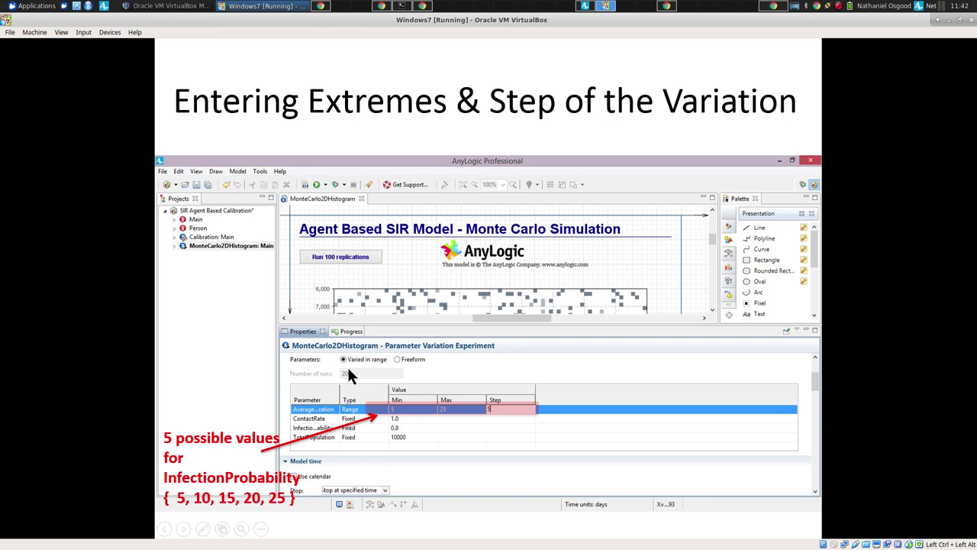
{"action": "scroll", "coordinate": [347, 365], "scroll_direction": "up", "scroll_amount": 1}
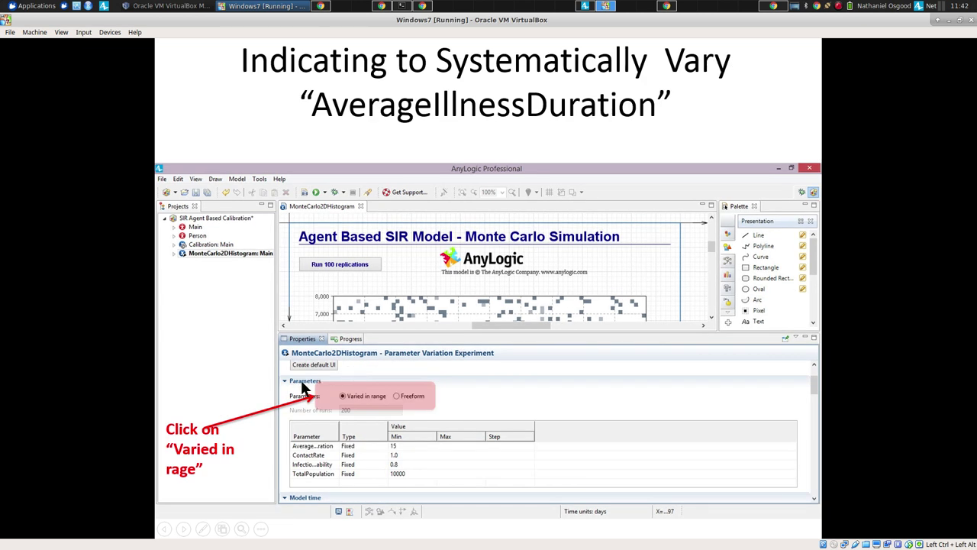
{"action": "key", "text": "alt+Tab"}
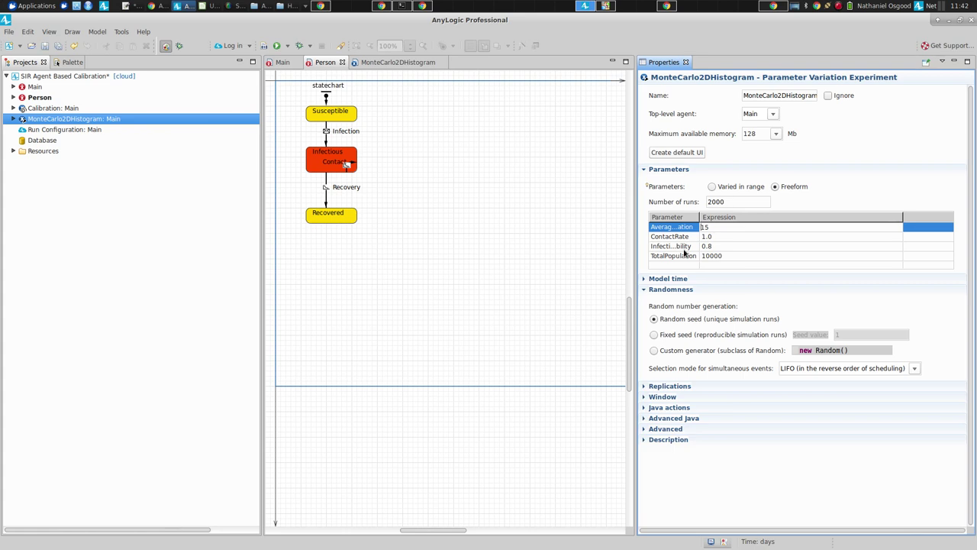
{"action": "left_click", "coordinate": [718, 186]}
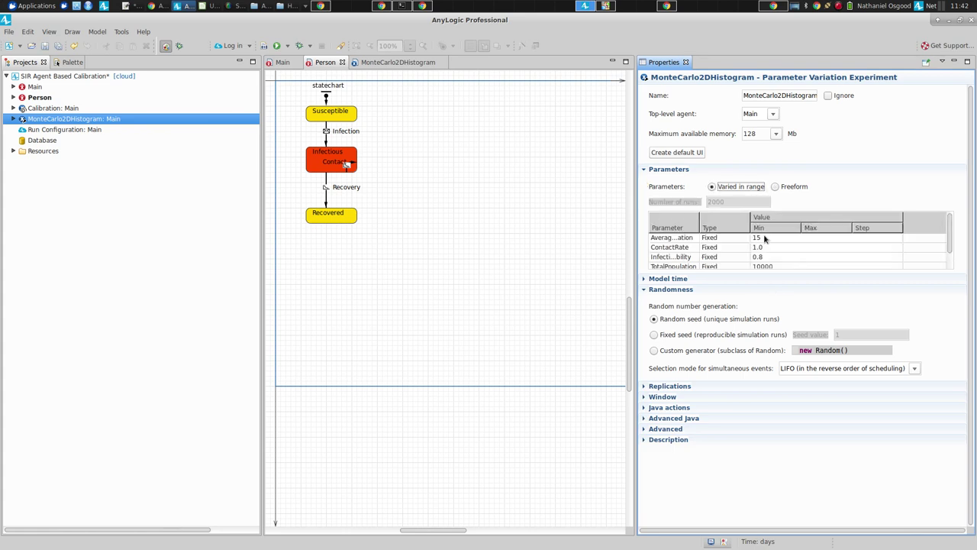
{"action": "left_click", "coordinate": [605, 6]}
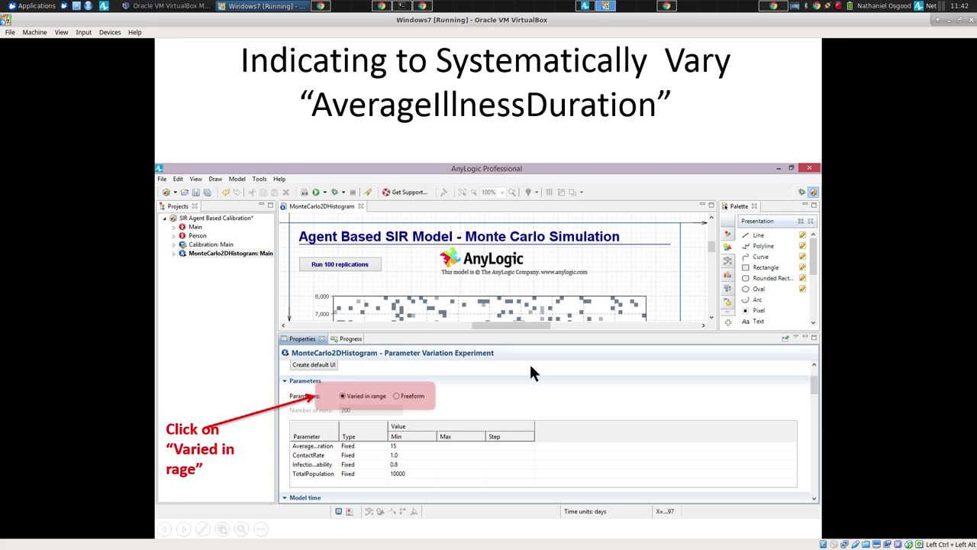
{"action": "left_click", "coordinate": [504, 374]}
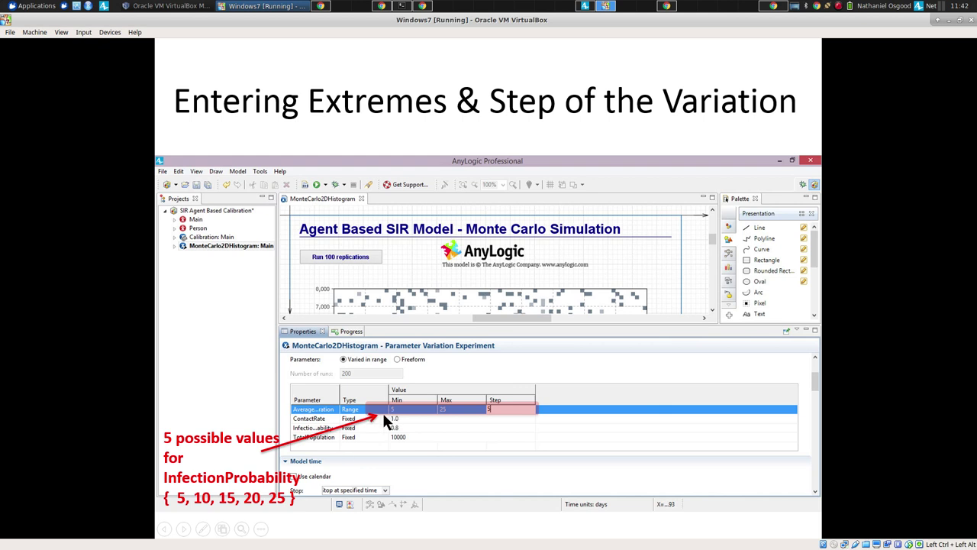
{"action": "left_click", "coordinate": [585, 6]}
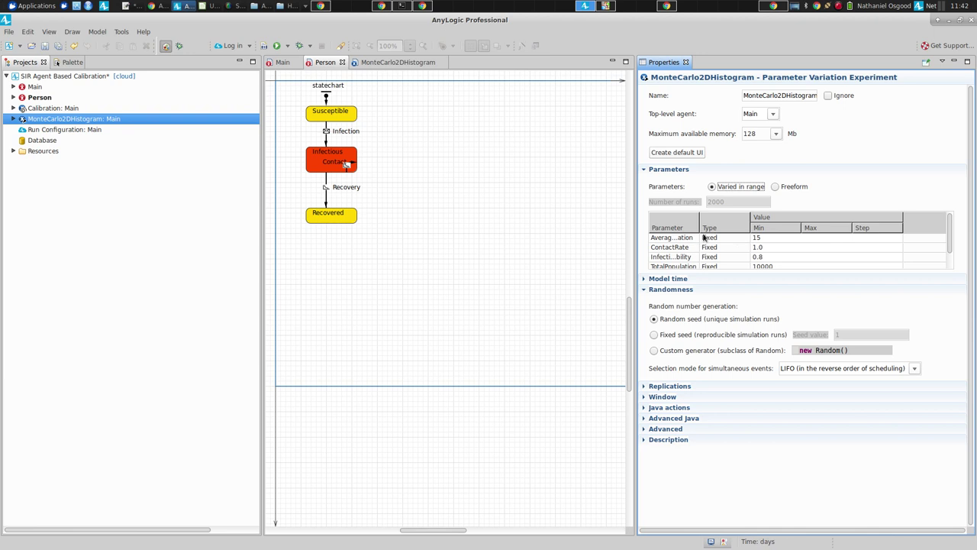
- Widen the Parameter column, check the Recovery transition's rate, and open the MonteCarlo2DHistogram editor
{"action": "left_click_drag", "start_coordinate": [700, 226], "coordinate": [775, 223]}
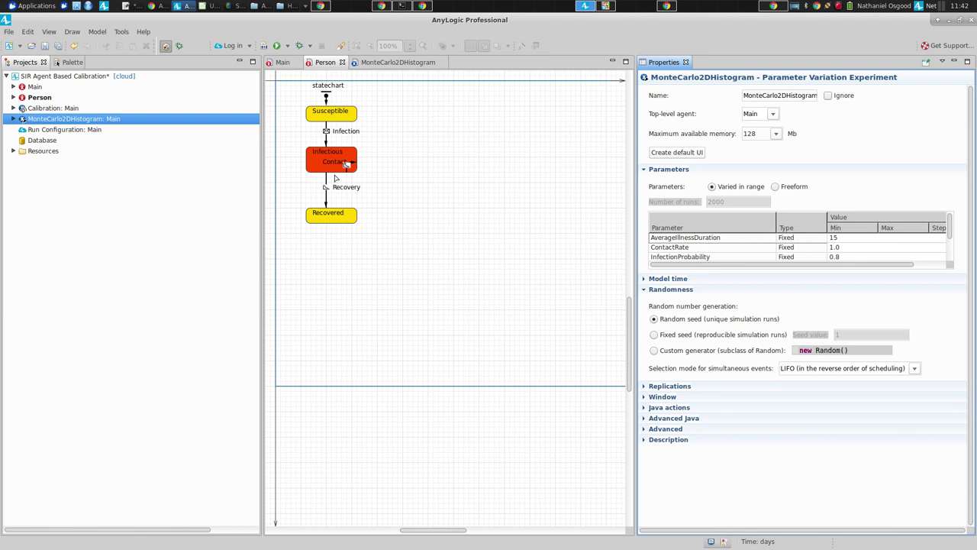
{"action": "left_click", "coordinate": [326, 183]}
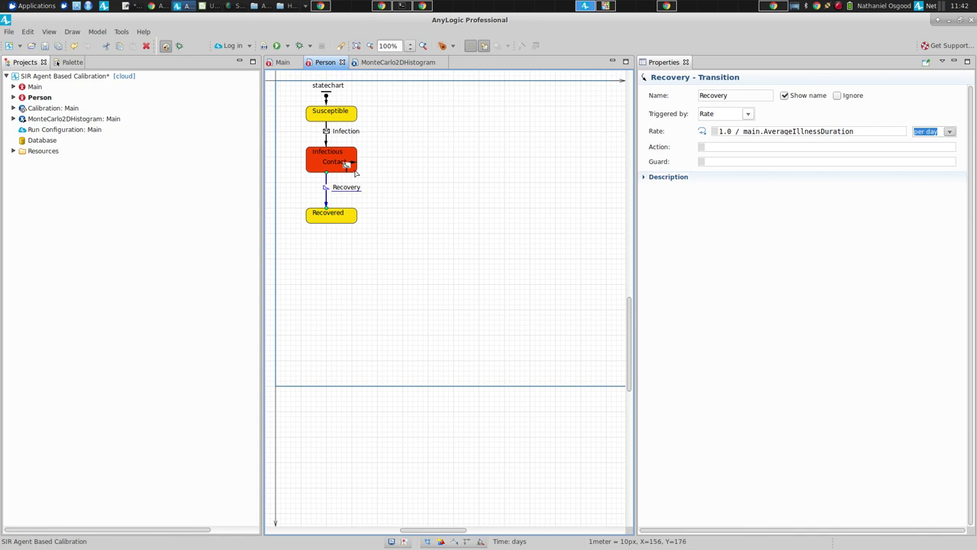
{"action": "left_click", "coordinate": [392, 65]}
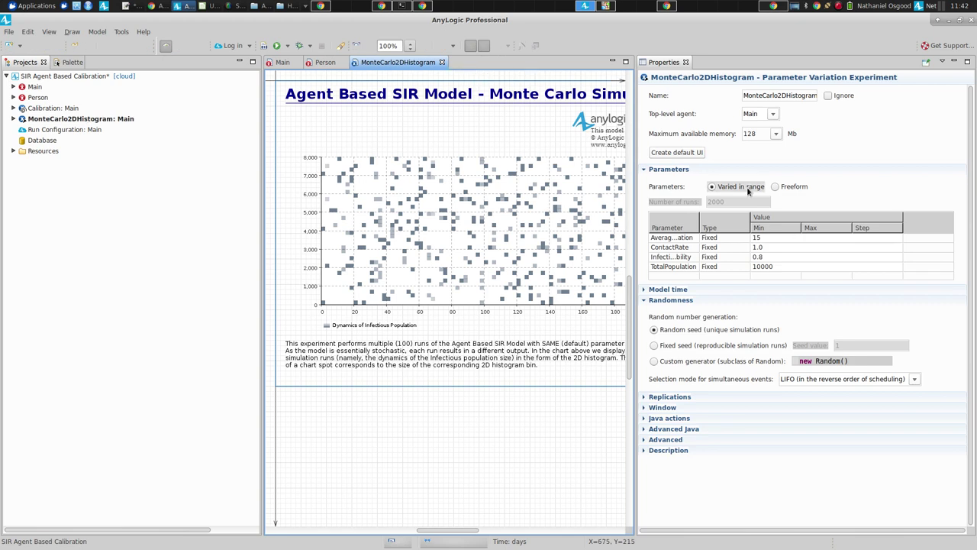
- Change AverageIllnessDuration's type from Fixed to Range
{"action": "left_click", "coordinate": [90, 119]}
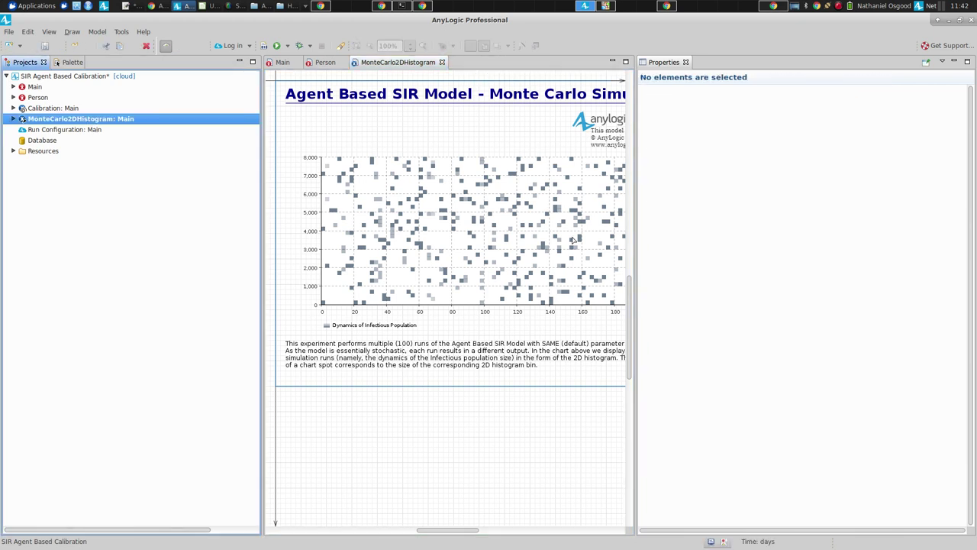
{"action": "left_click", "coordinate": [744, 239]}
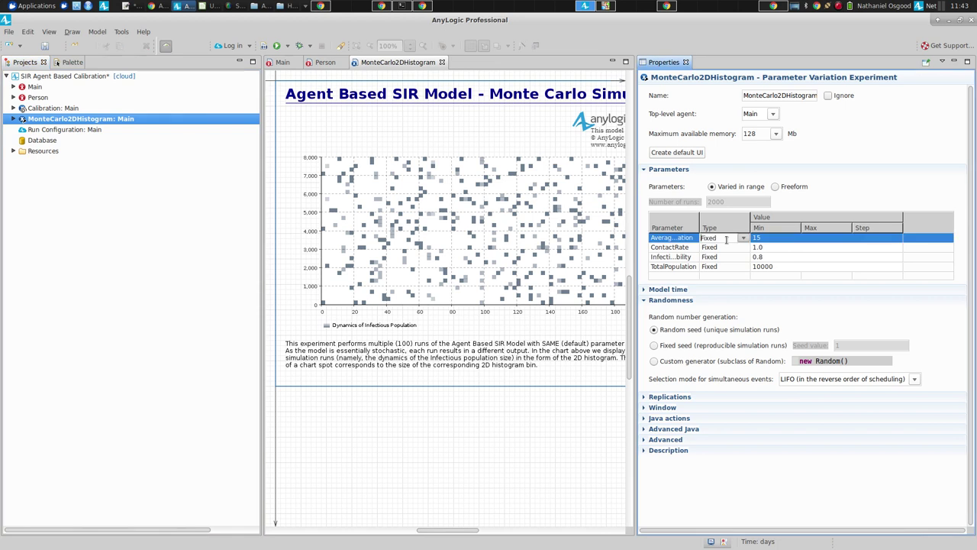
{"action": "left_click", "coordinate": [744, 239]}
{"action": "left_click", "coordinate": [725, 257]}
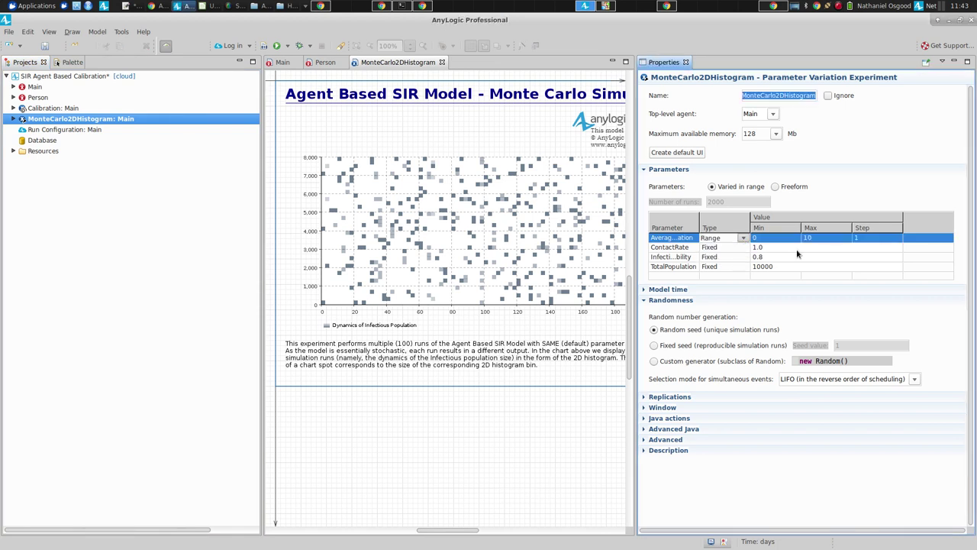
{"action": "key", "text": "alt+Tab"}
{"action": "key", "text": "alt+Tab"}
{"action": "left_click", "coordinate": [585, 5]}
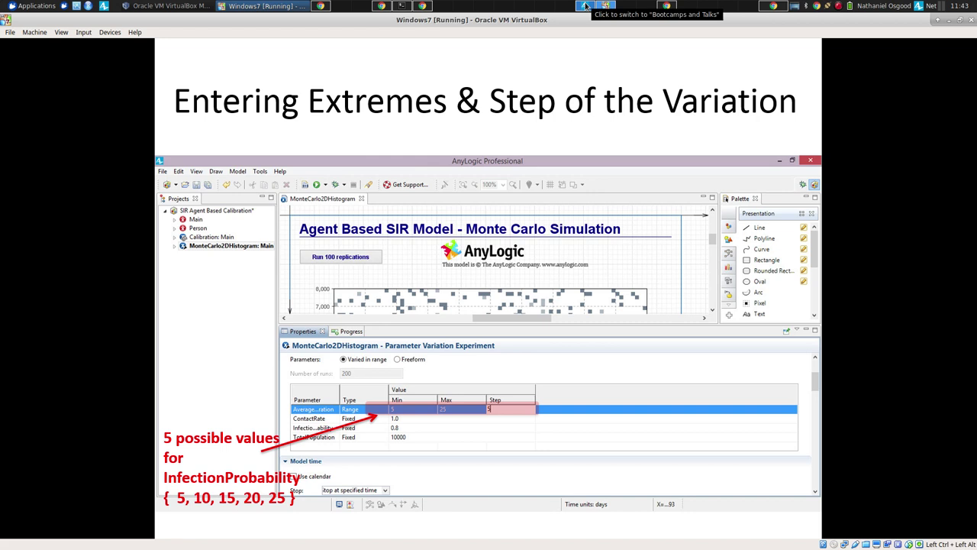
{"action": "left_click", "coordinate": [584, 6]}
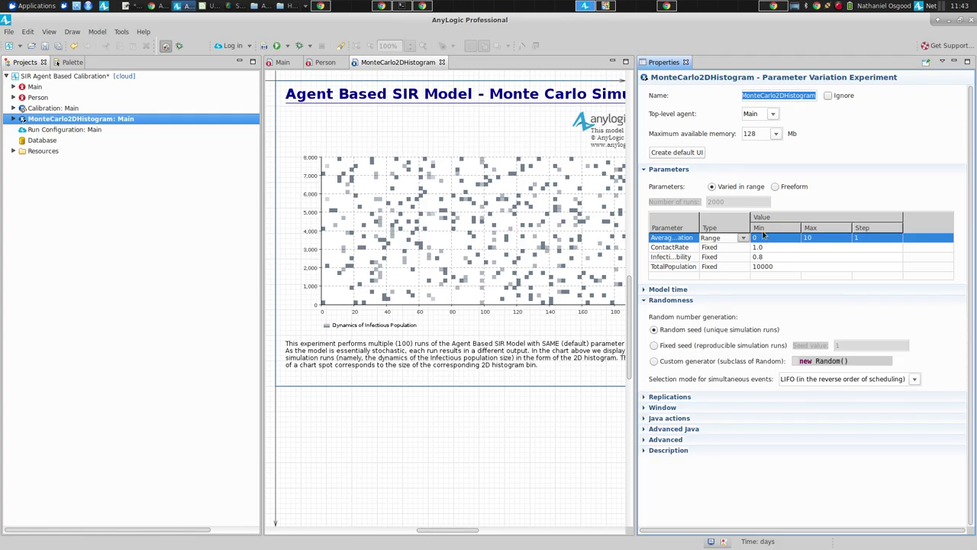
- Enter Min 5, Max 25 and Step 5 for AverageIllnessDuration
{"action": "left_click", "coordinate": [769, 239]}
{"action": "type", "text": "5"}
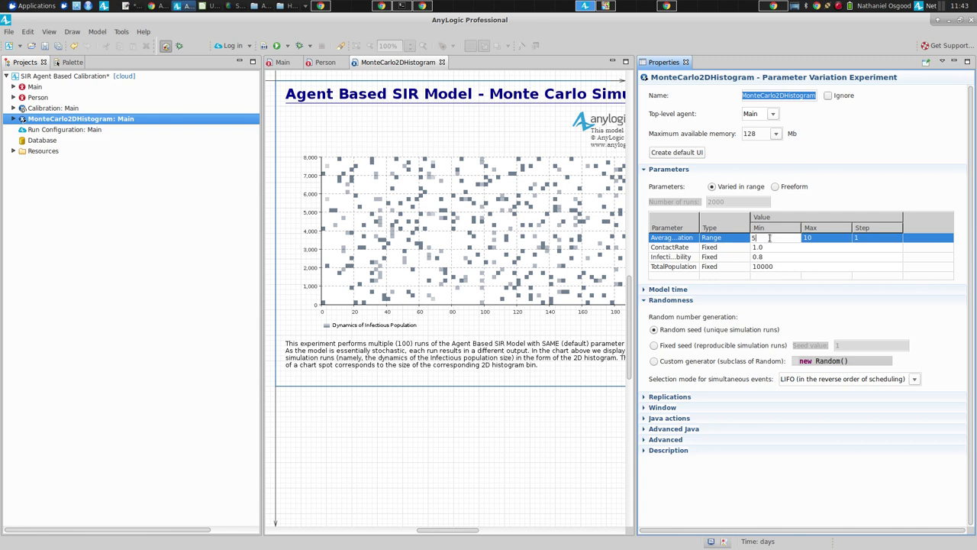
{"action": "left_click", "coordinate": [806, 238]}
{"action": "type", "text": "25"}
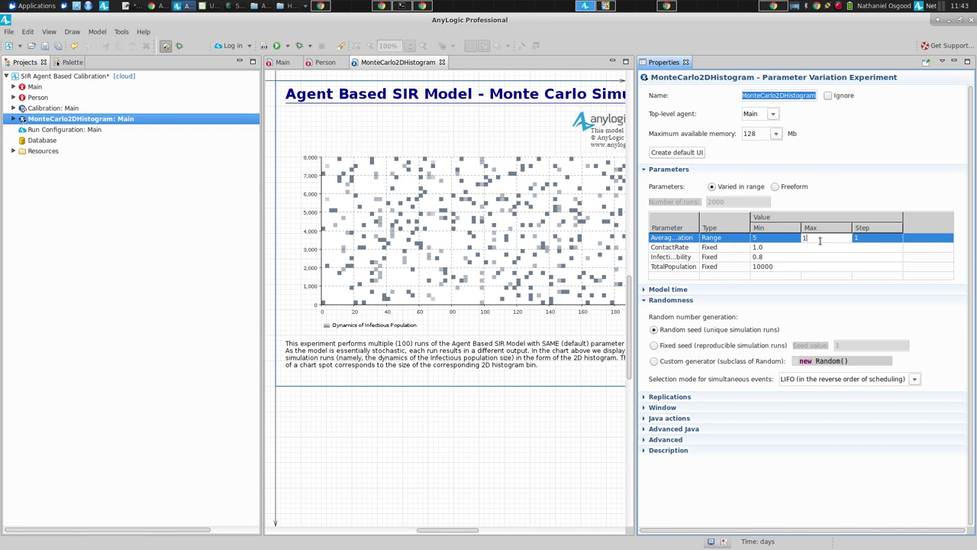
{"action": "left_click", "coordinate": [867, 242]}
{"action": "type", "text": "5"}
{"action": "key", "text": "alt+Tab"}
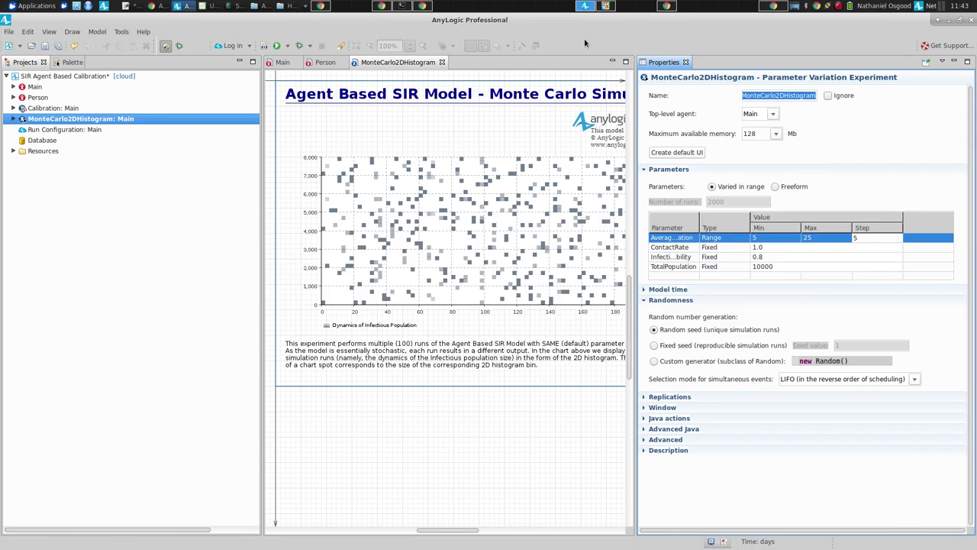
- Expand Replications and launch MonteCarlo2DHistogram with the new range in the browser
{"action": "left_click", "coordinate": [193, 310]}
{"action": "left_click", "coordinate": [643, 397]}
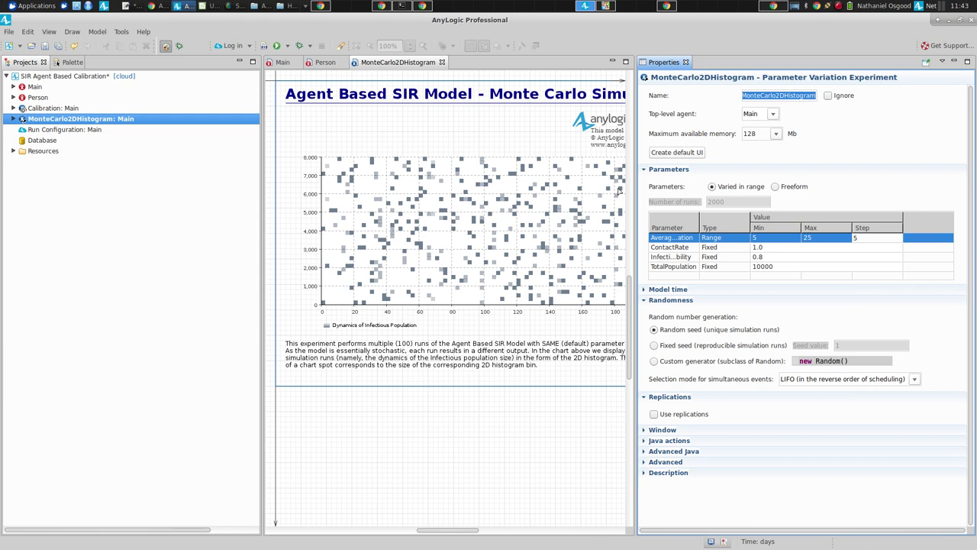
{"action": "right_click", "coordinate": [44, 119]}
{"action": "left_click", "coordinate": [97, 277]}
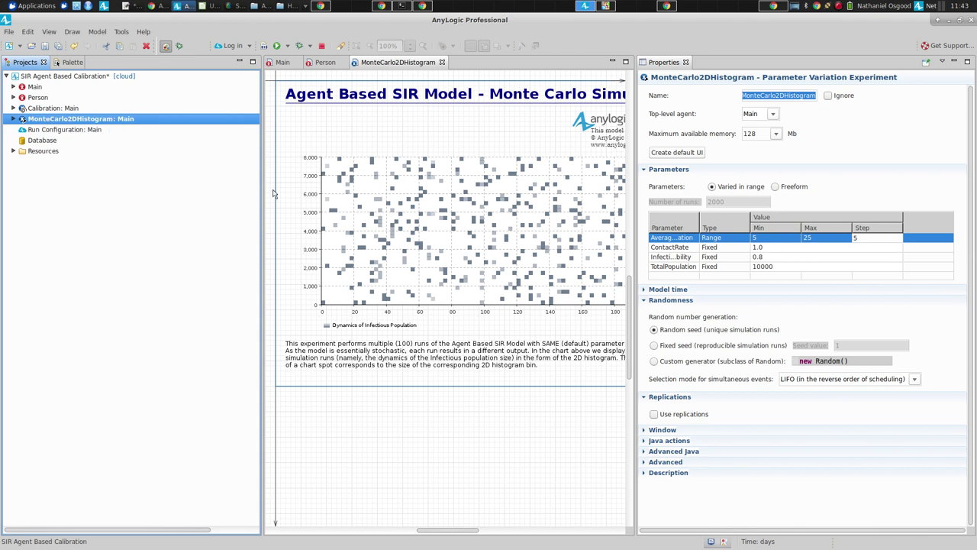
{"action": "key", "text": "alt+Tab"}
{"action": "key", "text": "alt+Tab"}
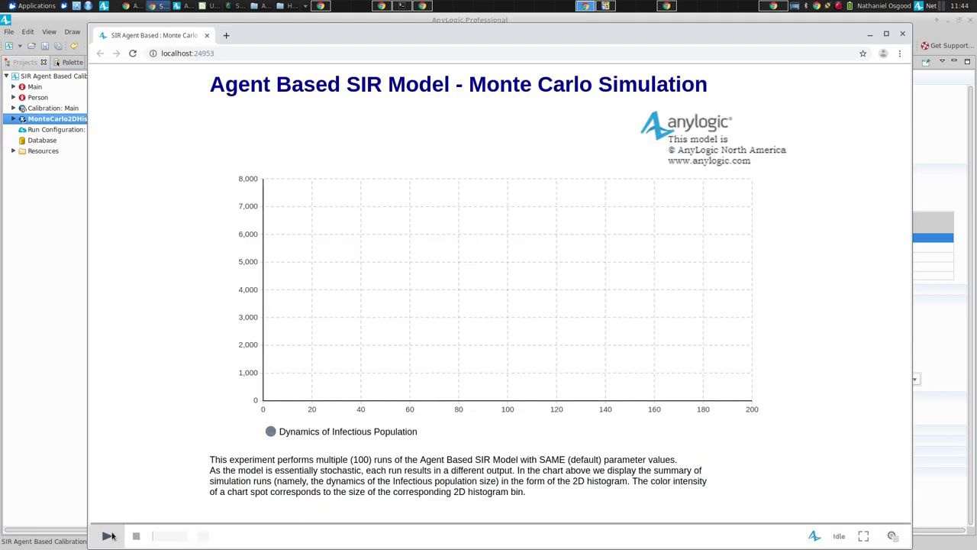
{"action": "left_click", "coordinate": [109, 535]}
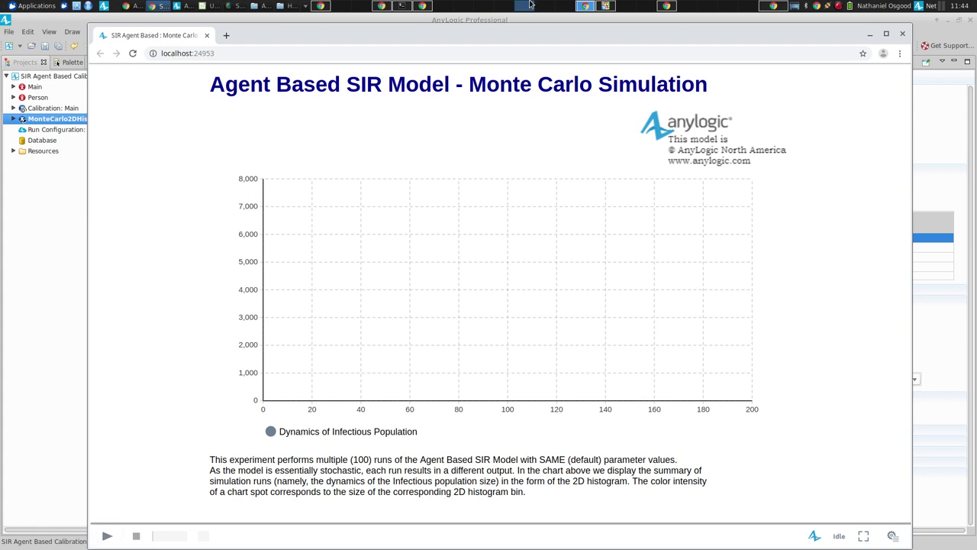
{"action": "left_click", "coordinate": [607, 5]}
{"action": "key", "text": "Page_Up"}
{"action": "key", "text": "Page_Up"}
{"action": "key", "text": "Page_Up"}
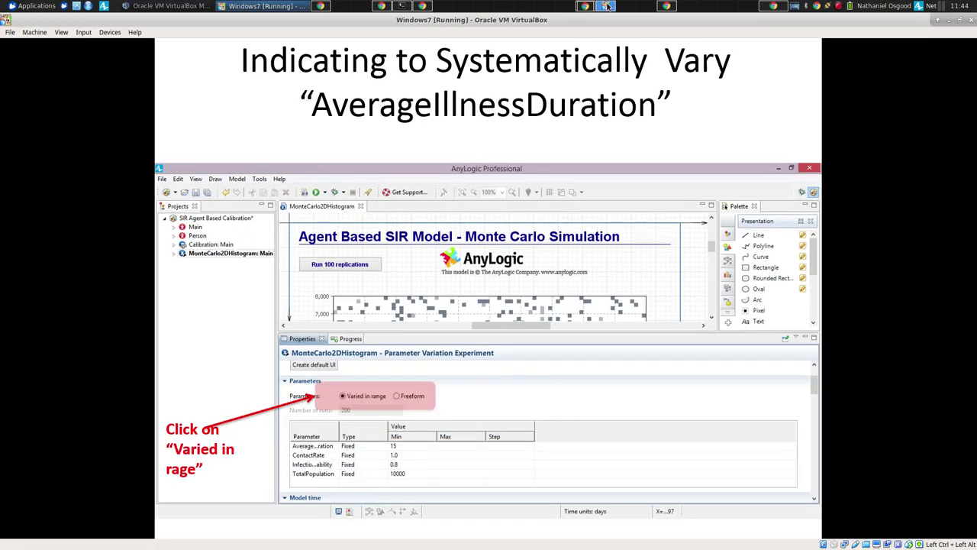
{"action": "key", "text": "Page_Up"}
{"action": "key", "text": "Page_Up"}
{"action": "key", "text": "Page_Up"}
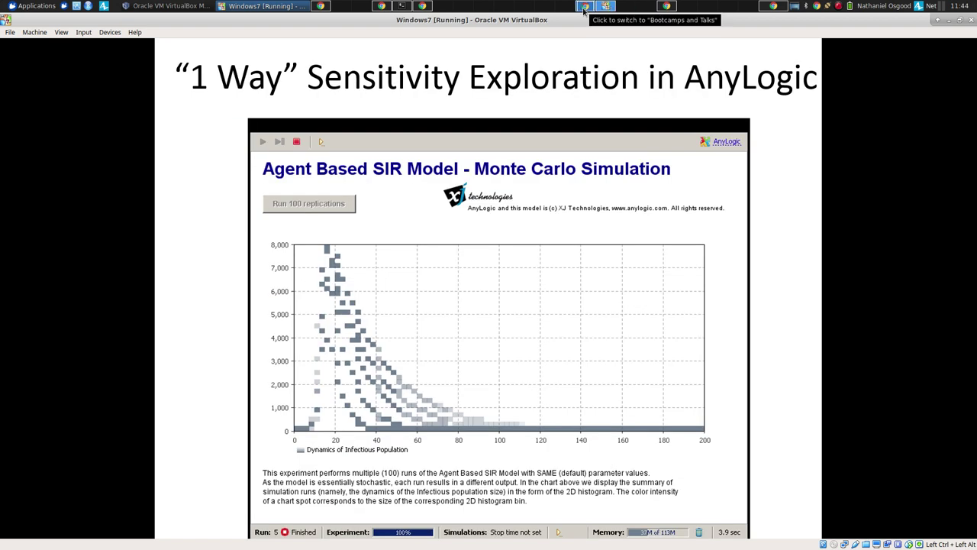
{"action": "left_click", "coordinate": [584, 7]}
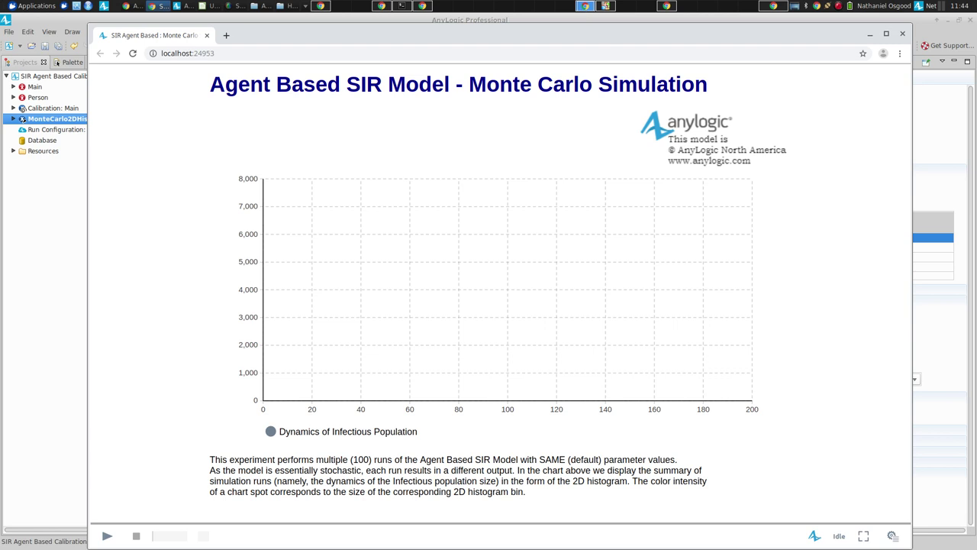
- Run the ranged experiment to Finished, infectives peaking near 8,000 around day 18, then close it
{"action": "left_click", "coordinate": [107, 537]}
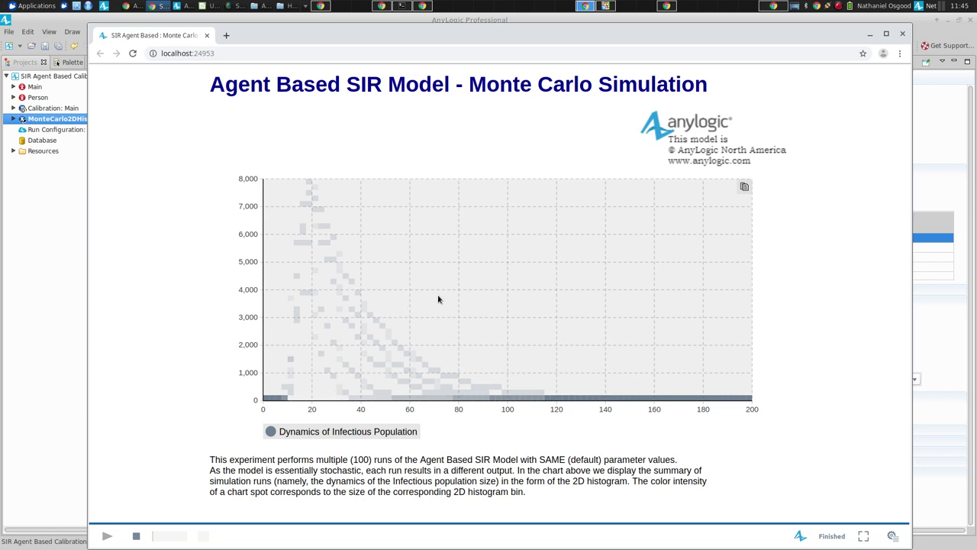
{"action": "left_click", "coordinate": [903, 33]}
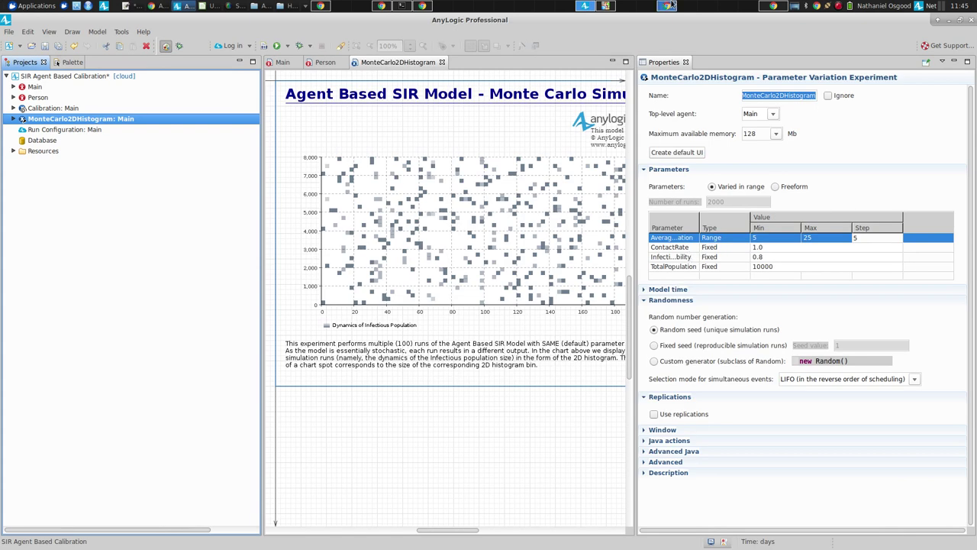
- Look over the 1 Way and Multi-Way Sensitivity Analyses slides, then return to AnyLogic
{"action": "left_click", "coordinate": [607, 6]}
{"action": "key", "text": "Page_Down"}
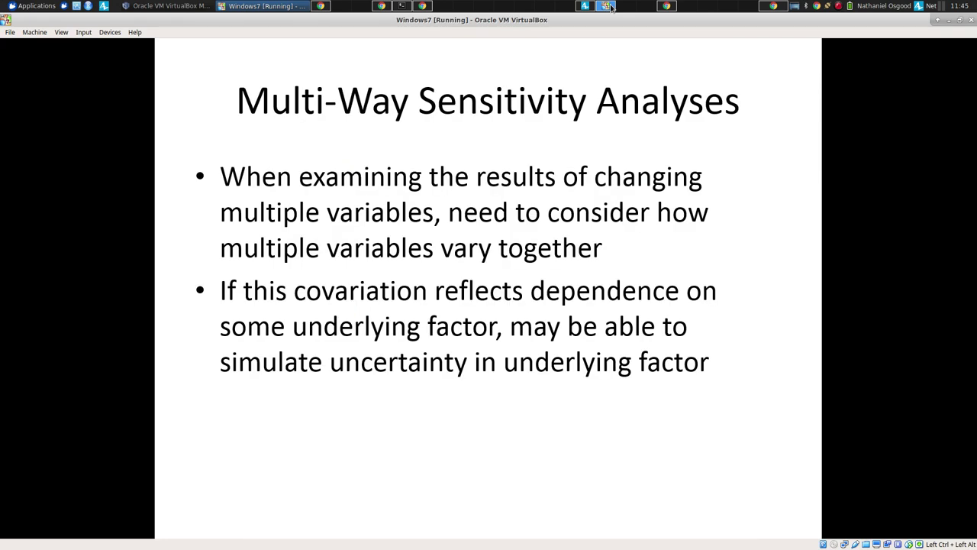
{"action": "key", "text": "Page_Up"}
{"action": "key", "text": "alt+Tab"}
{"action": "key", "text": "alt+Tab"}
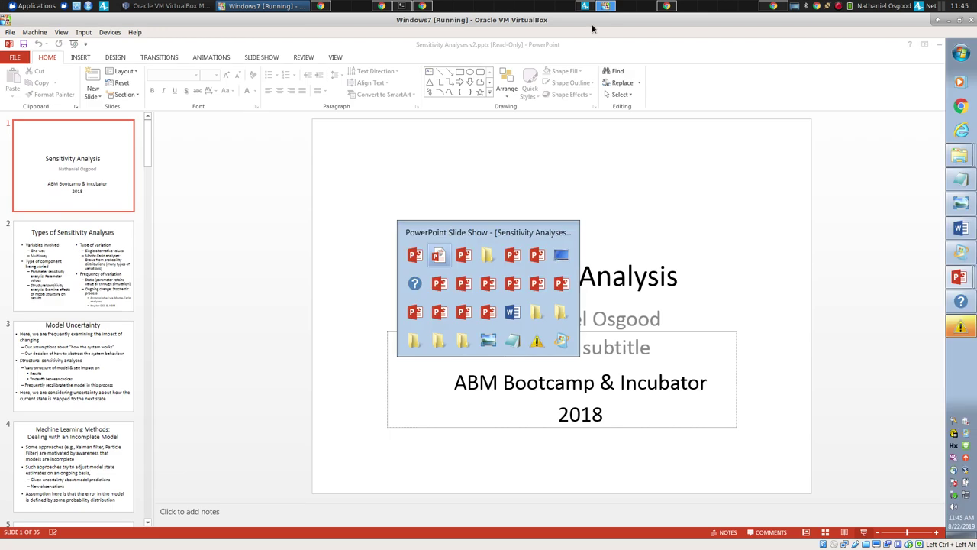
{"action": "left_click", "coordinate": [585, 6]}
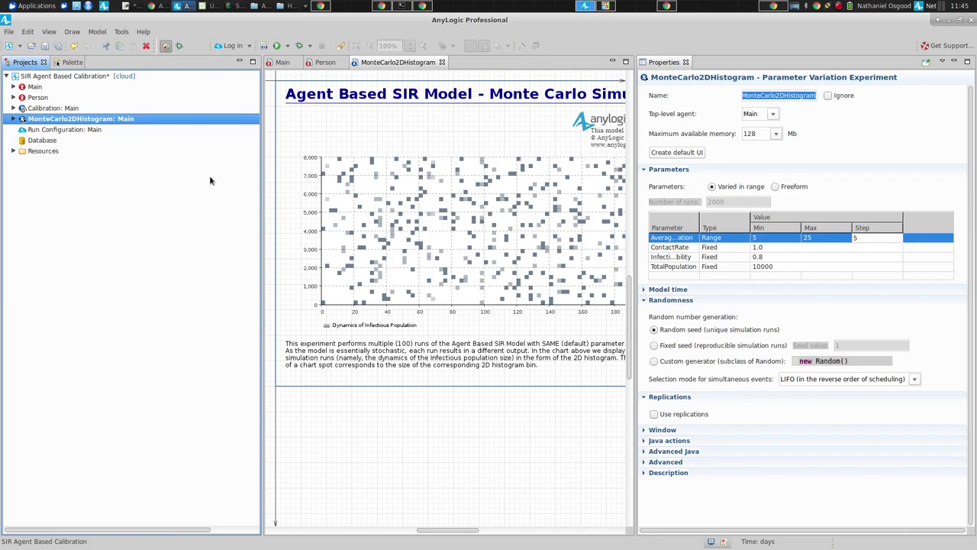
- Debug MonteCarlo2DHistogram, run it to a finished histogram, and return to the editor
{"action": "right_click", "coordinate": [69, 119]}
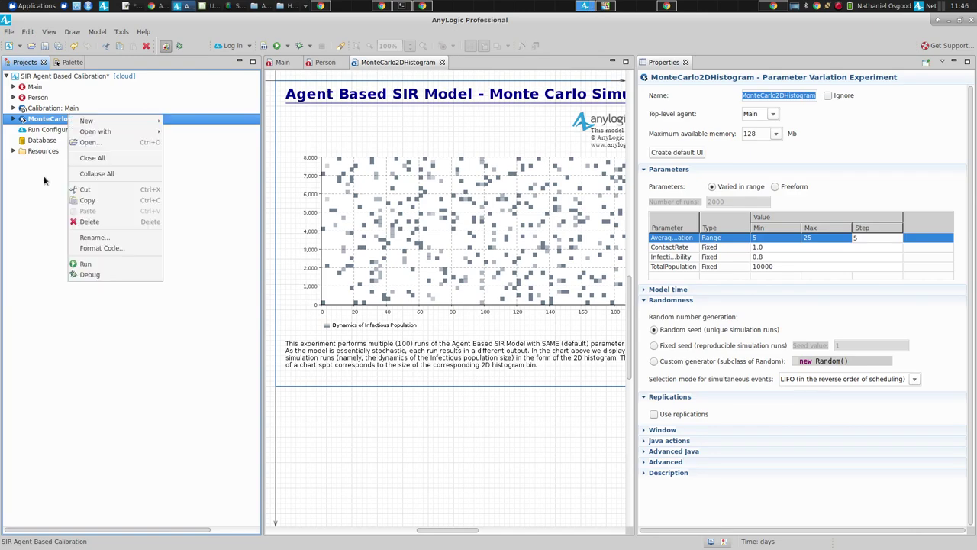
{"action": "left_click", "coordinate": [90, 275]}
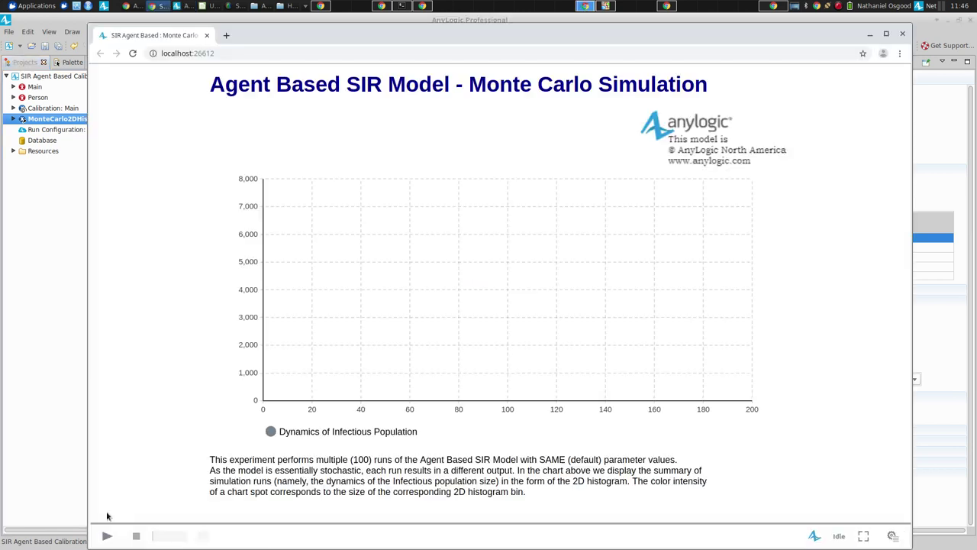
{"action": "left_click", "coordinate": [107, 536]}
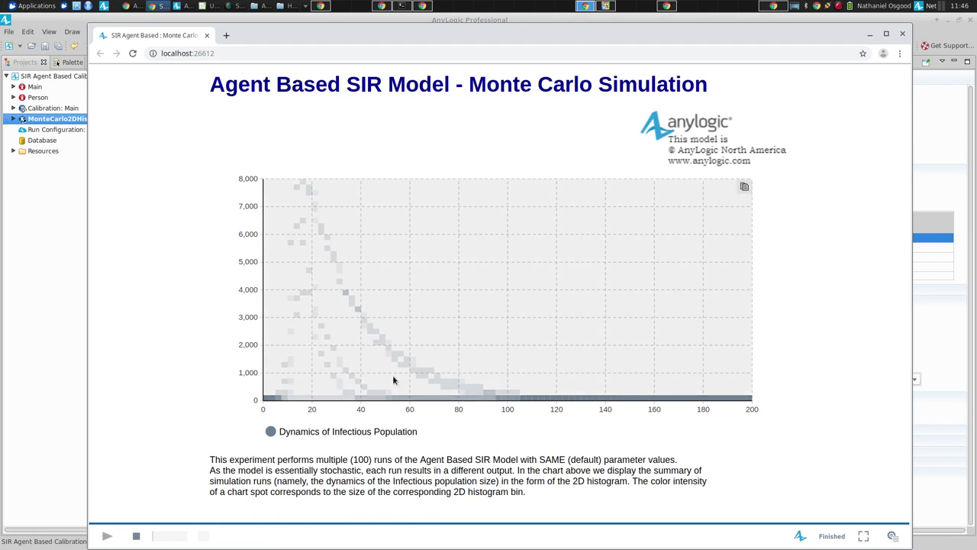
{"action": "key", "text": "alt+Tab"}
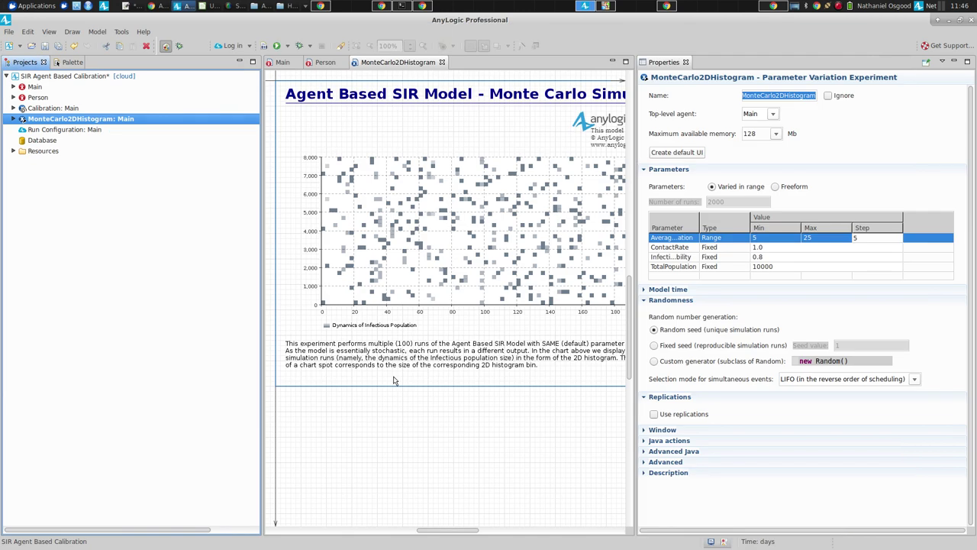
- Start the PowerPoint slide show, advance past Multi-Way to 'Set Range for InfectionProbability', then return to AnyLogic
{"action": "left_click", "coordinate": [605, 6]}
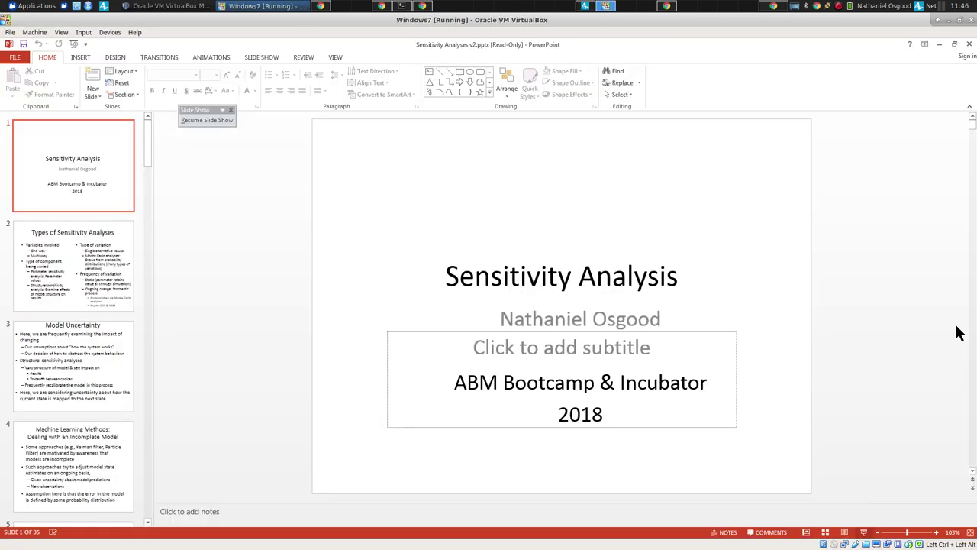
{"action": "left_click", "coordinate": [864, 532]}
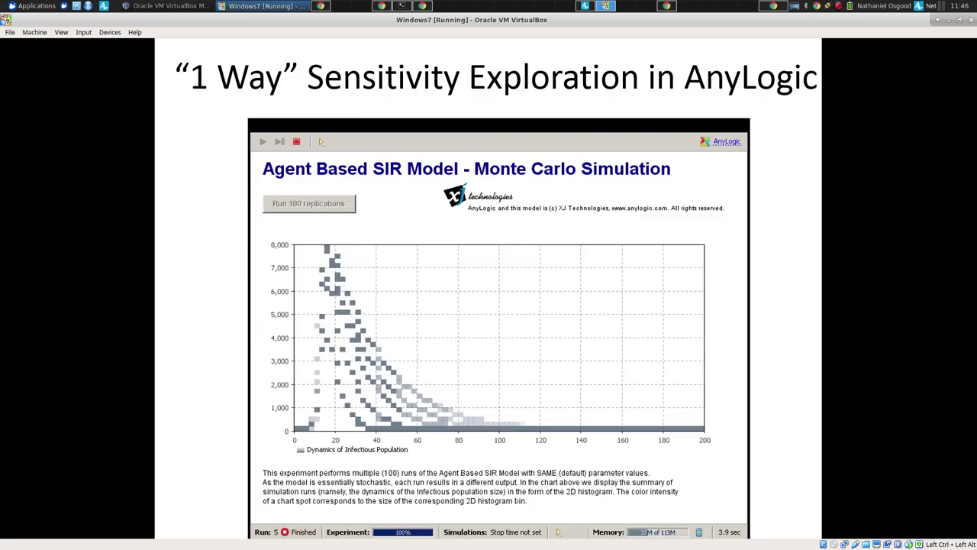
{"action": "key", "text": "Right"}
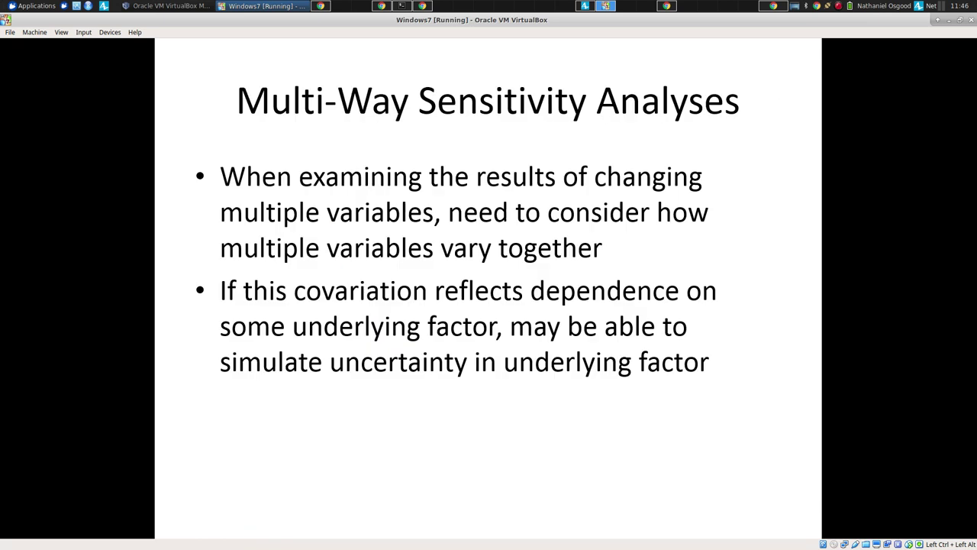
{"action": "key", "text": "Right"}
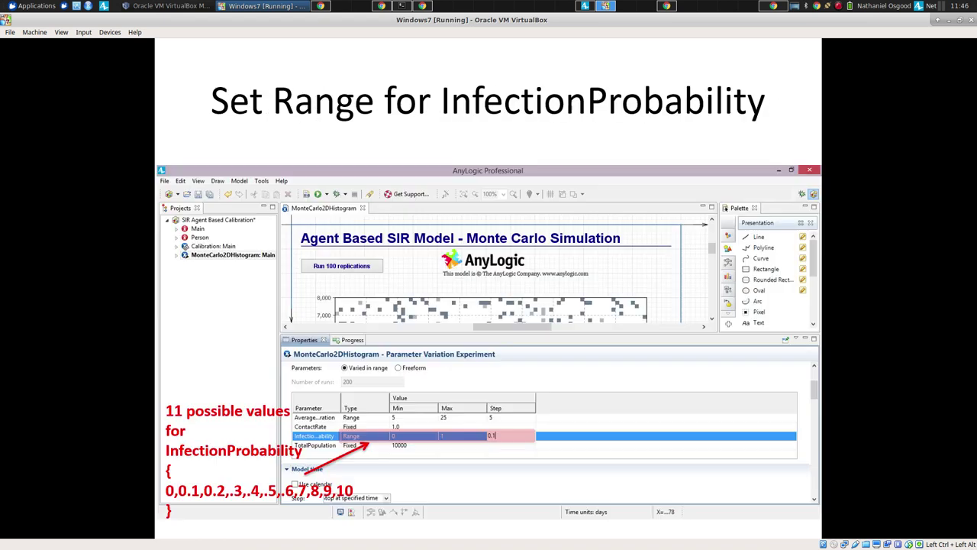
{"action": "left_click", "coordinate": [588, 6]}
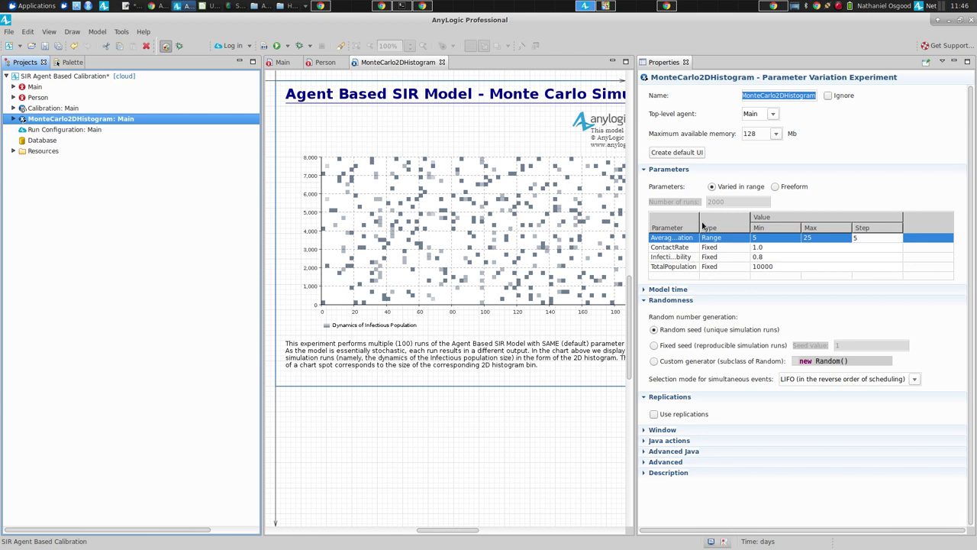
- Widen the Parameter column and fix AverageIllnessDuration at 15 by setting its type to Fixed
{"action": "left_click_drag", "start_coordinate": [698, 218], "coordinate": [782, 217]}
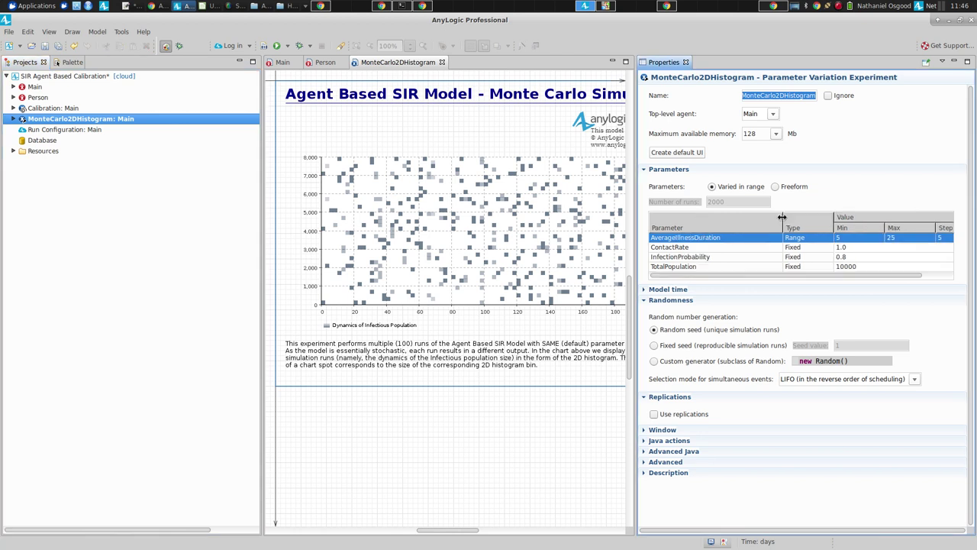
{"action": "left_click", "coordinate": [748, 258]}
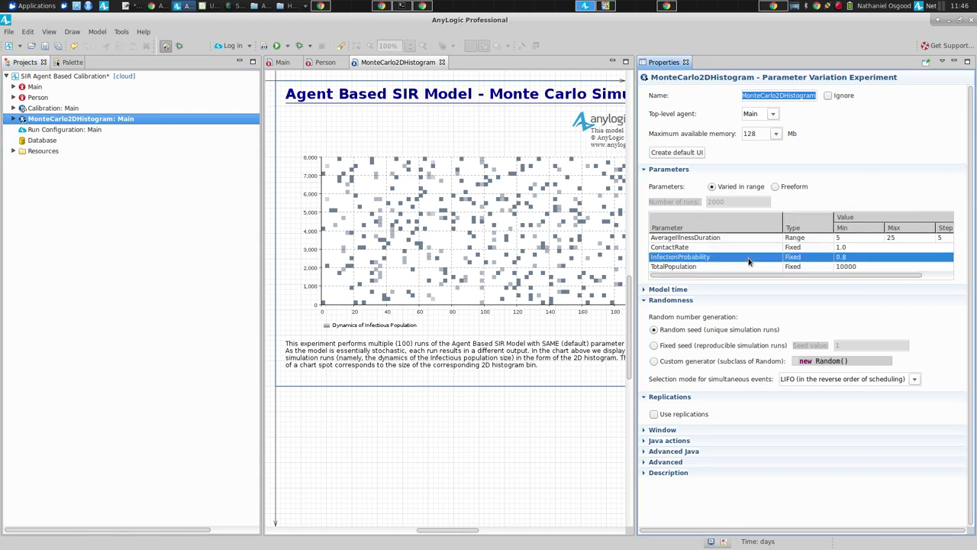
{"action": "left_click", "coordinate": [809, 238]}
{"action": "left_click", "coordinate": [827, 238]}
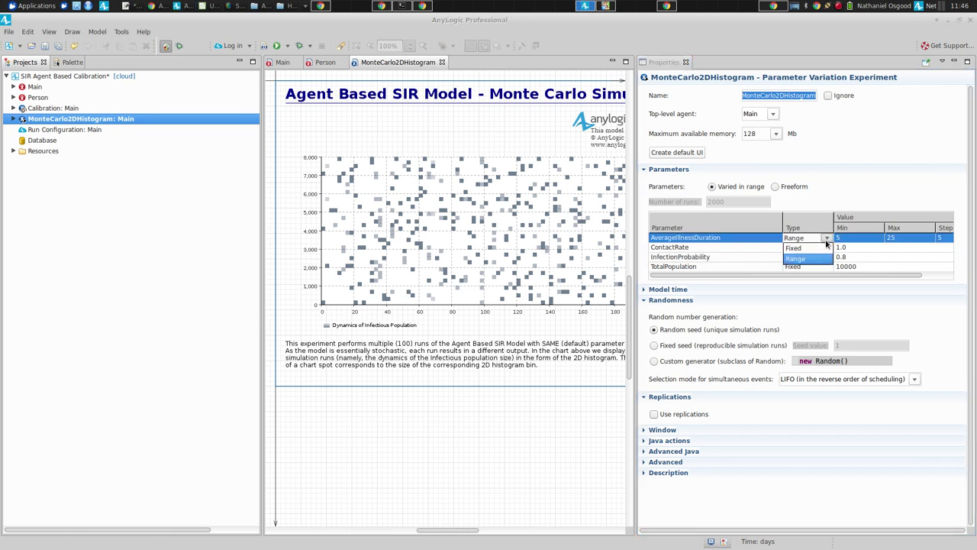
{"action": "left_click", "coordinate": [805, 249]}
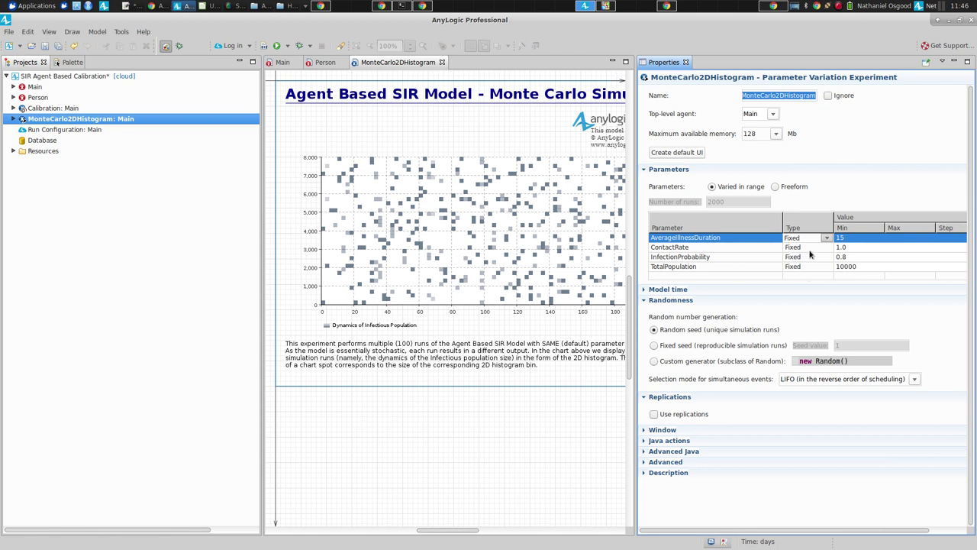
- Make InfectionProbability a Range from 0 to maximum 1 with step 0.1
{"action": "left_click", "coordinate": [801, 258]}
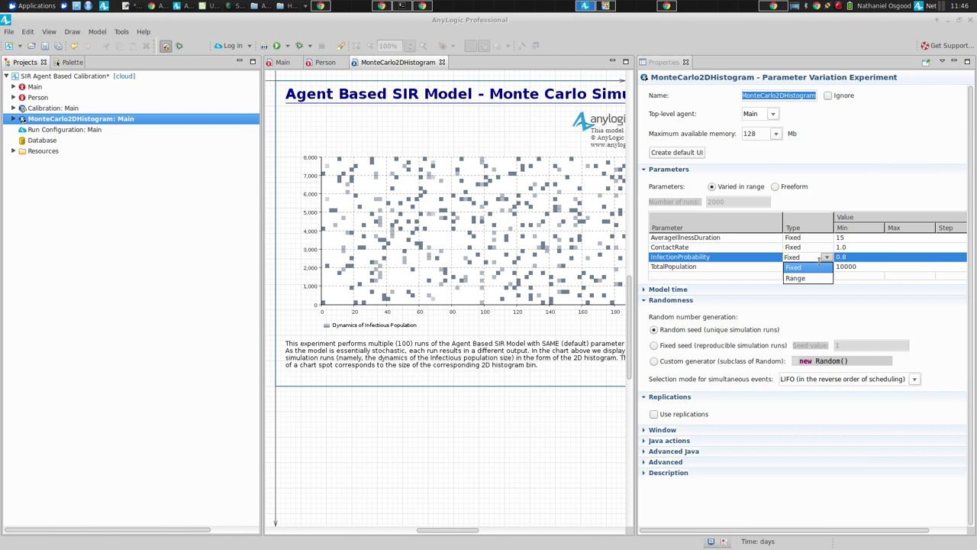
{"action": "left_click", "coordinate": [794, 277]}
{"action": "left_click", "coordinate": [849, 262]}
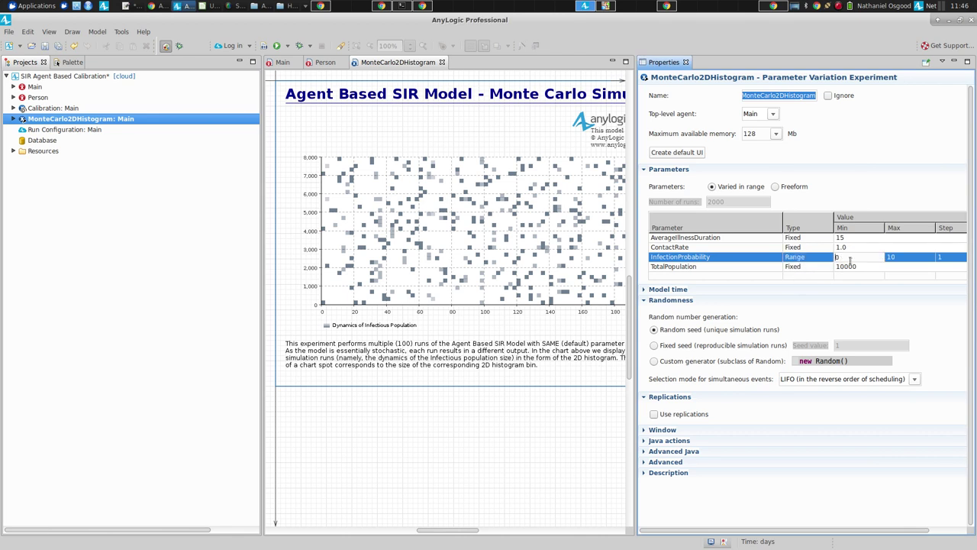
{"action": "left_click", "coordinate": [911, 258]}
{"action": "key", "text": "BackSpace"}
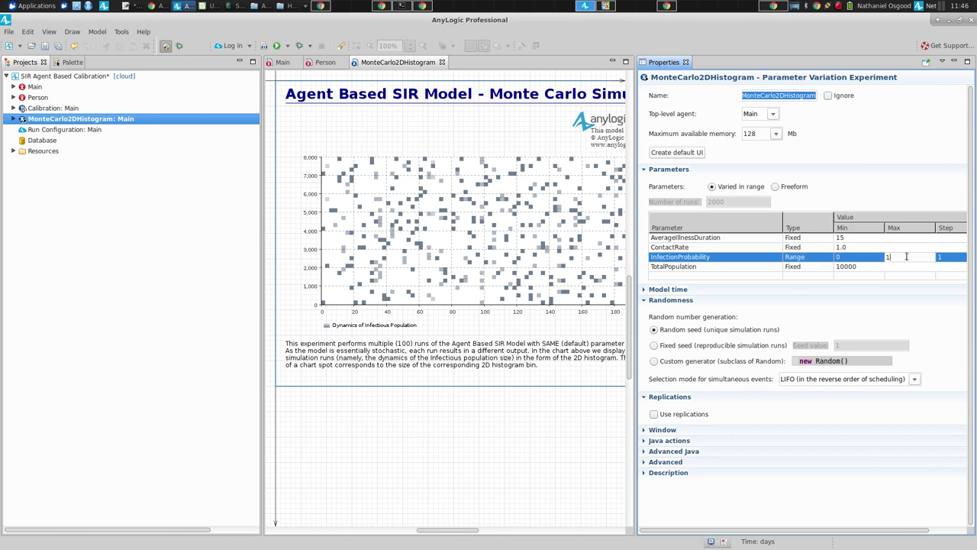
{"action": "left_click", "coordinate": [956, 259]}
{"action": "type", "text": "e-"}
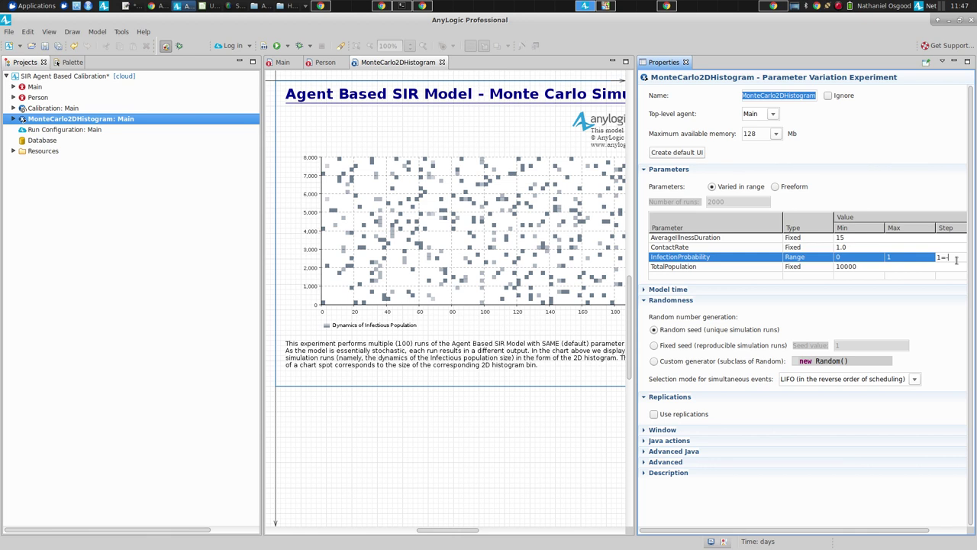
{"action": "key", "text": "BackSpace"}
{"action": "key", "text": "BackSpace"}
{"action": "key", "text": "BackSpace"}
{"action": "type", "text": "0.1"}
- Save the model and run the MonteCarlo2DHistogram experiment
{"action": "key", "text": "ctrl+s"}
{"action": "right_click", "coordinate": [90, 118]}
{"action": "left_click", "coordinate": [109, 262]}
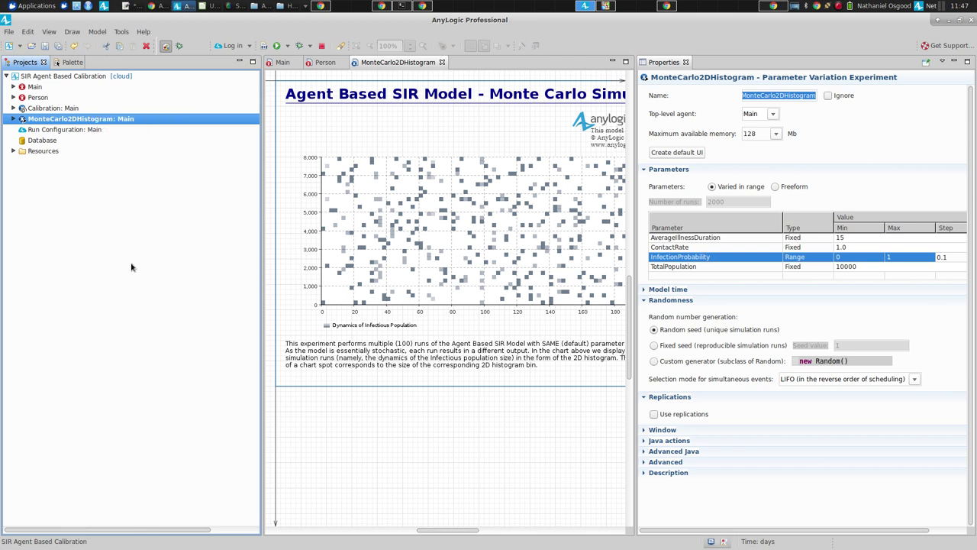
- Start the Monte Carlo runs over the InfectionProbability range and close the window once finished
{"action": "left_click", "coordinate": [107, 536]}
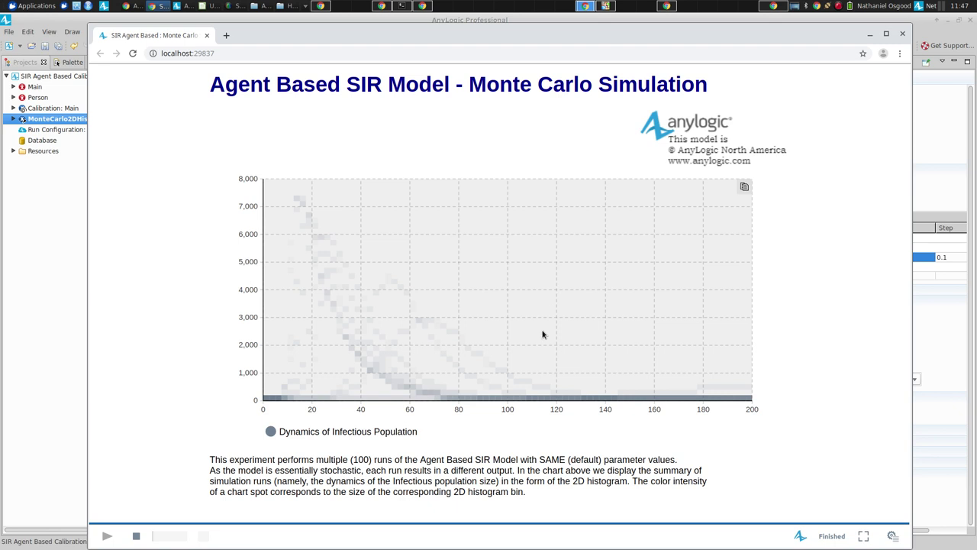
{"action": "left_click", "coordinate": [903, 33]}
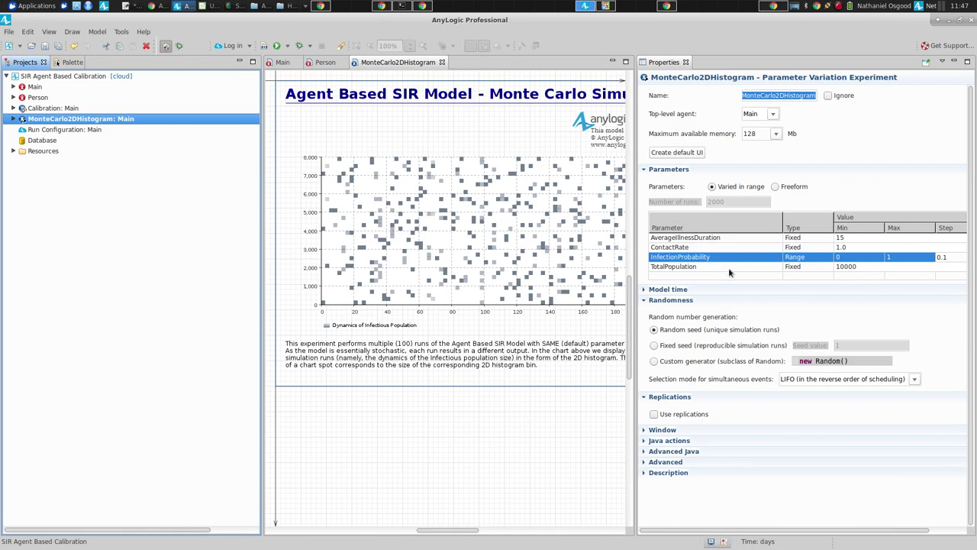
- Set AverageIllnessDuration's type back to Range, 5 to 25 in steps of 5, and return to the slides
{"action": "left_click", "coordinate": [807, 239]}
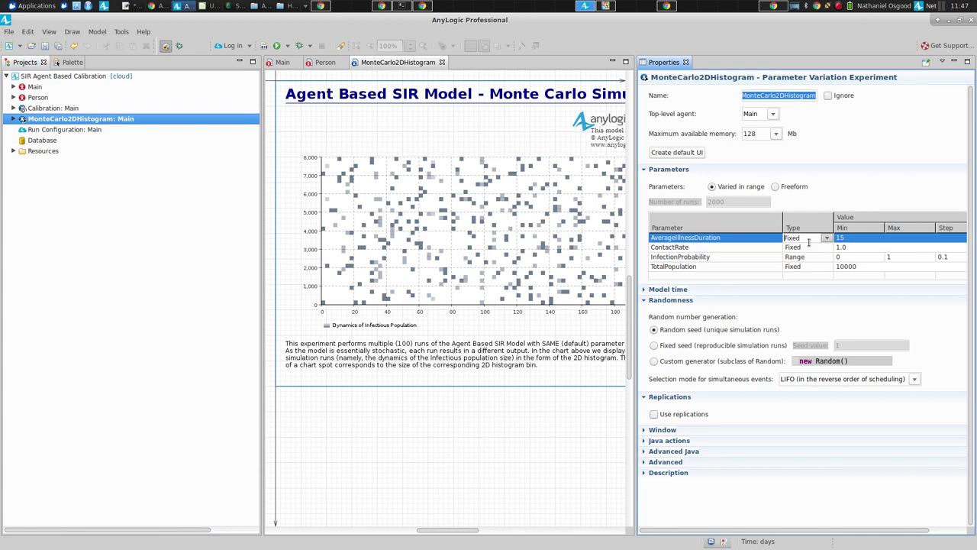
{"action": "left_click", "coordinate": [807, 238]}
{"action": "left_click", "coordinate": [797, 259]}
{"action": "left_click", "coordinate": [604, 5]}
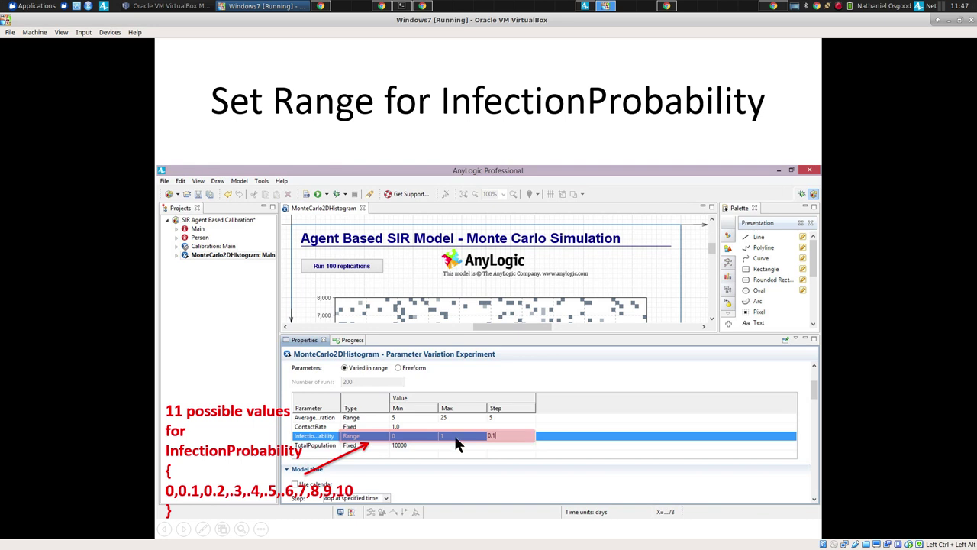
- Page back to 'Set Range for InfectionProbability', advance to the 55-run 'Resulting Output' slide, then switch to AnyLogic
{"action": "key", "text": "Page_Down"}
{"action": "key", "text": "Page_Down"}
{"action": "key", "text": "Page_Down"}
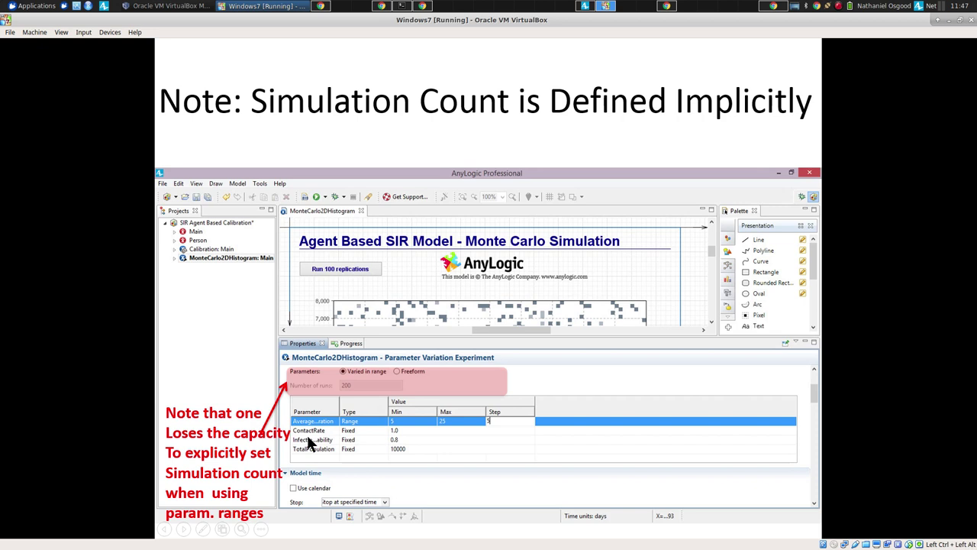
{"action": "key", "text": "Page_Down"}
{"action": "key", "text": "Page_Up"}
{"action": "key", "text": "Page_Up"}
{"action": "key", "text": "Page_Up"}
{"action": "key", "text": "Page_Down"}
{"action": "key", "text": "Page_Down"}
{"action": "key", "text": "Page_Down"}
{"action": "key", "text": "Page_Down"}
{"action": "key", "text": "Page_Down"}
{"action": "key", "text": "Page_Up"}
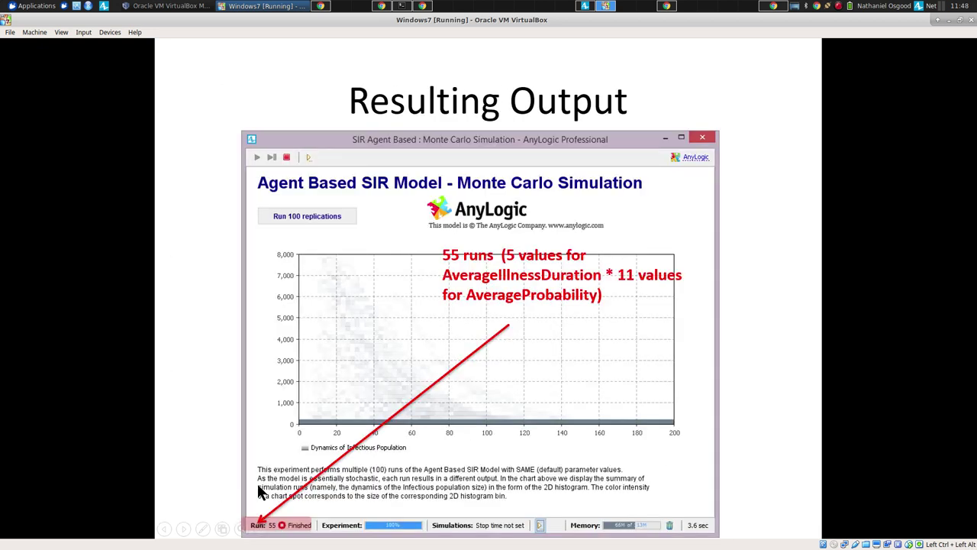
{"action": "key", "text": "Page_Up"}
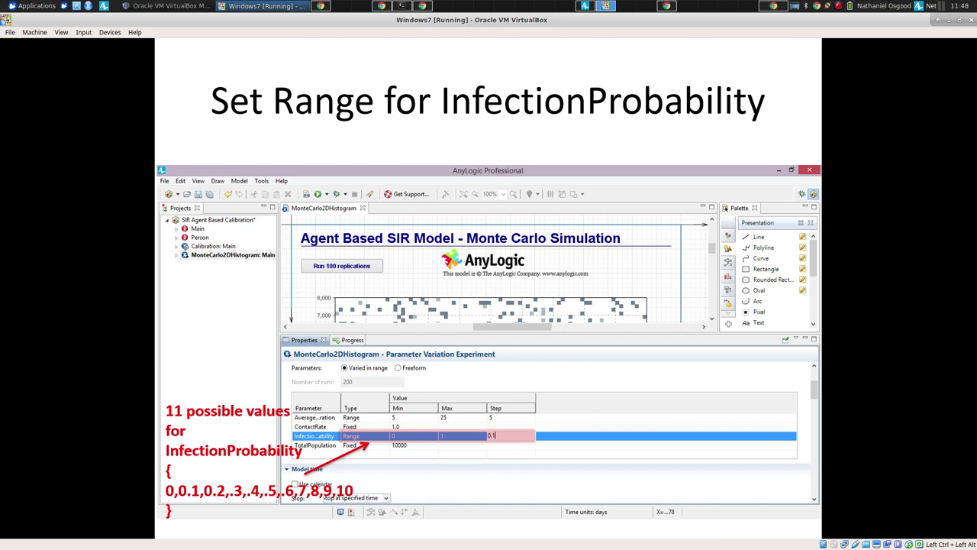
{"action": "key", "text": "Right"}
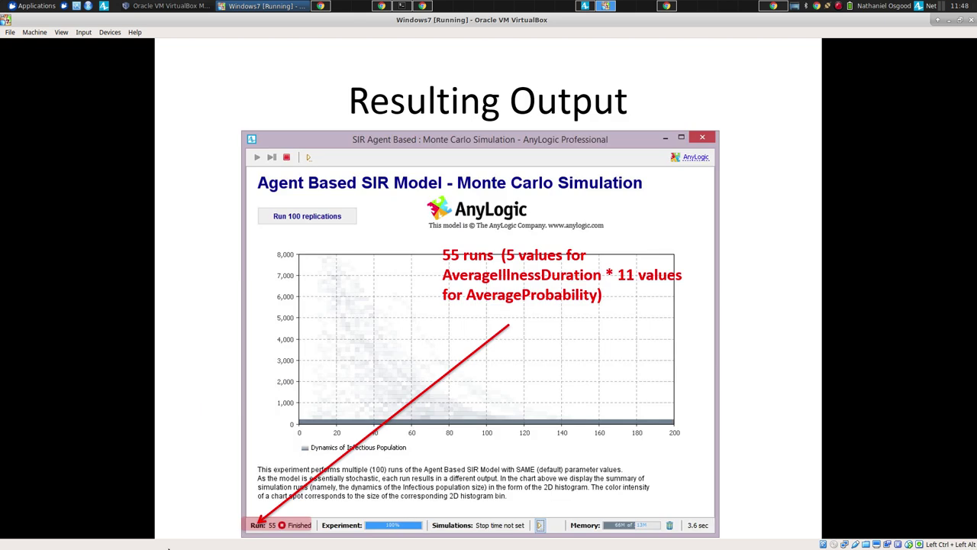
{"action": "key", "text": "ctrl+alt+Left"}
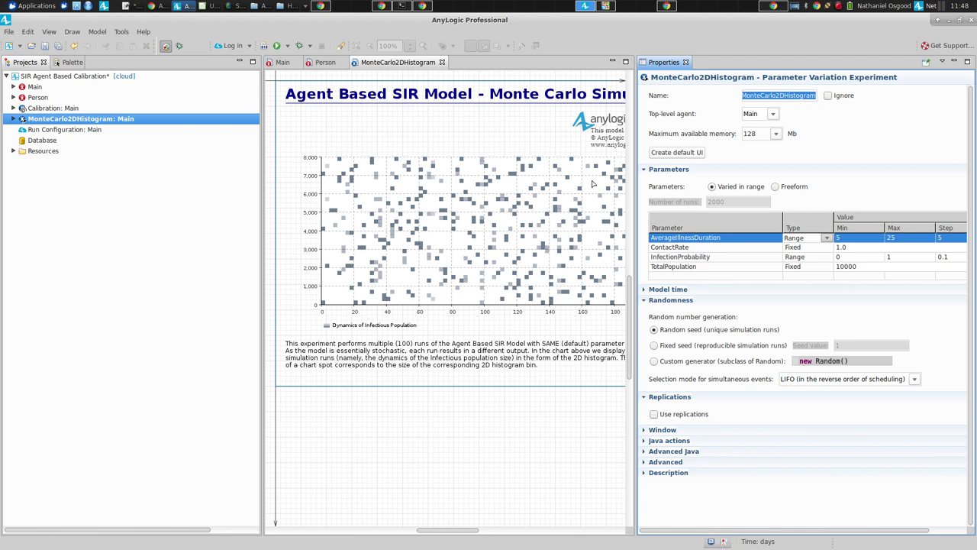
- Run MonteCarlo2DHistogram with both parameters ranged until finished, then switch to LibreOffice Calc
{"action": "scroll", "coordinate": [592, 183], "scroll_direction": "down", "scroll_amount": 1}
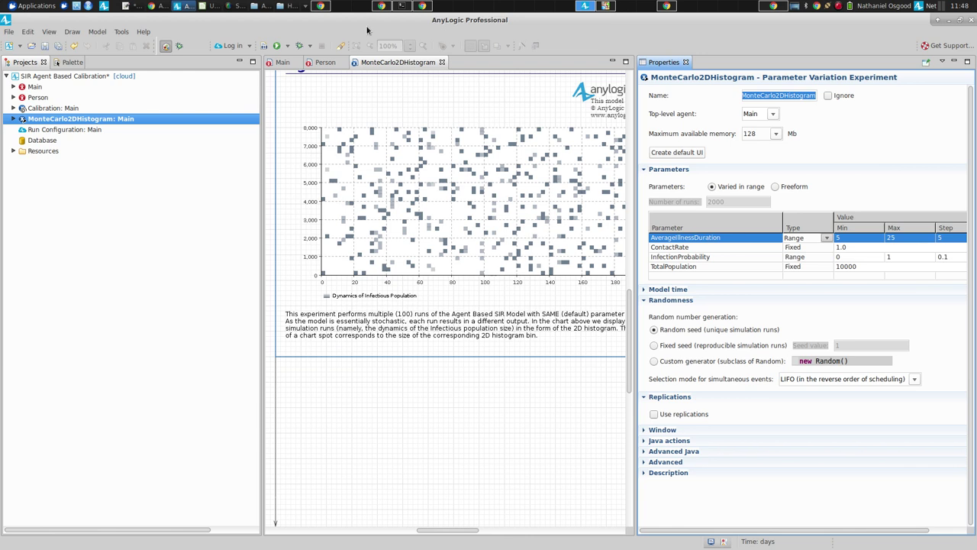
{"action": "right_click", "coordinate": [98, 126]}
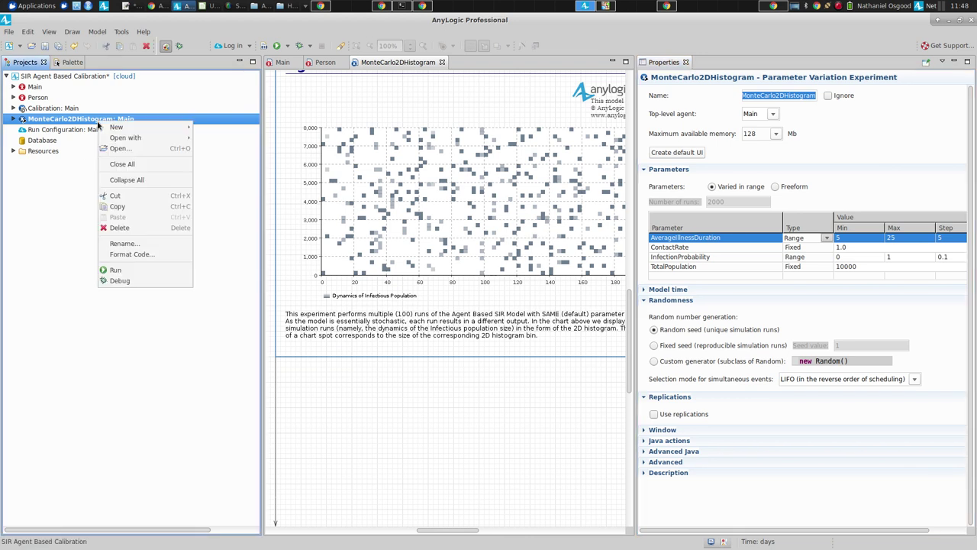
{"action": "left_click", "coordinate": [126, 269]}
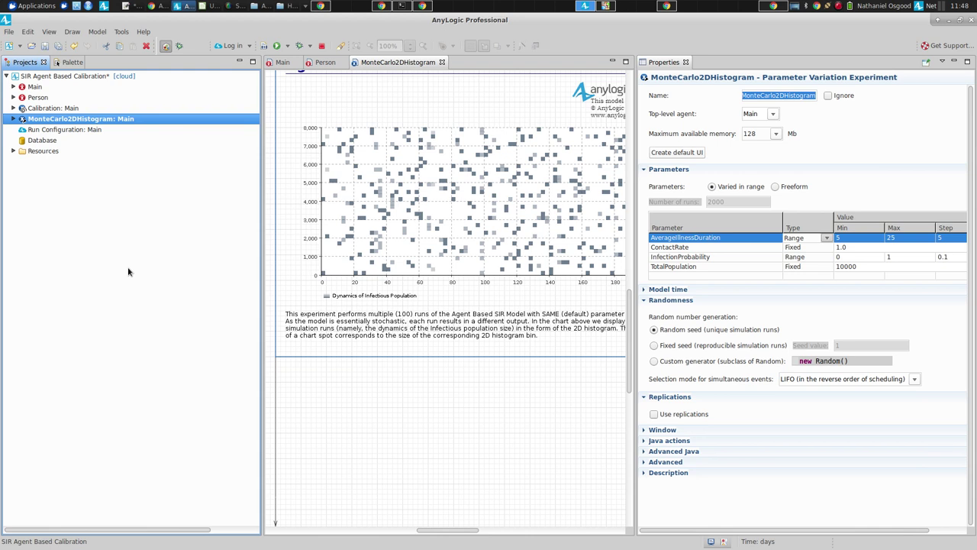
{"action": "left_click", "coordinate": [107, 536]}
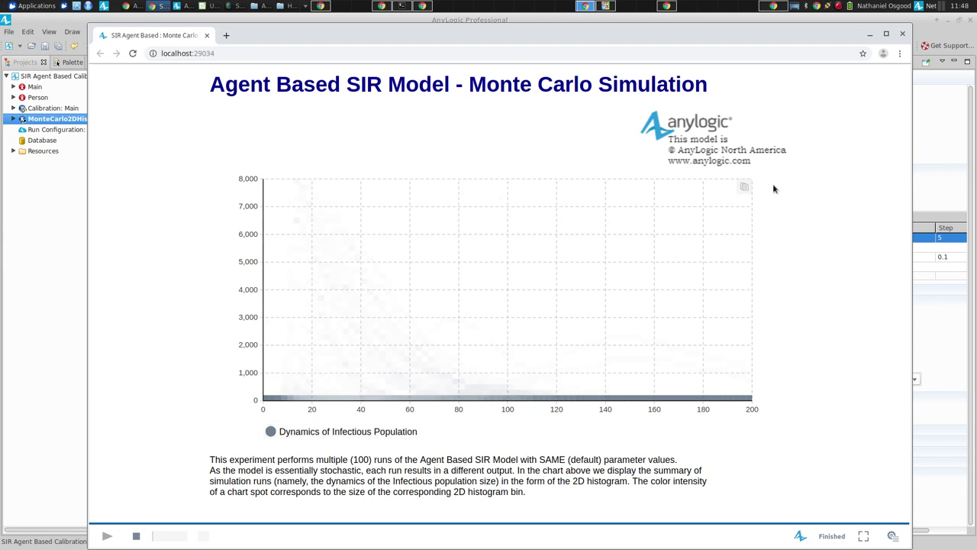
{"action": "key", "text": "alt+Tab"}
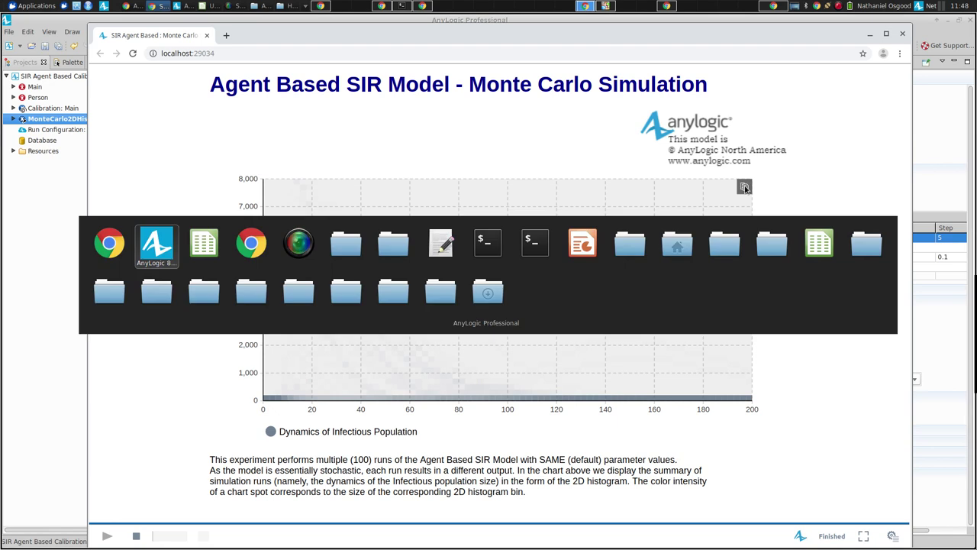
{"action": "key", "text": "alt+Tab"}
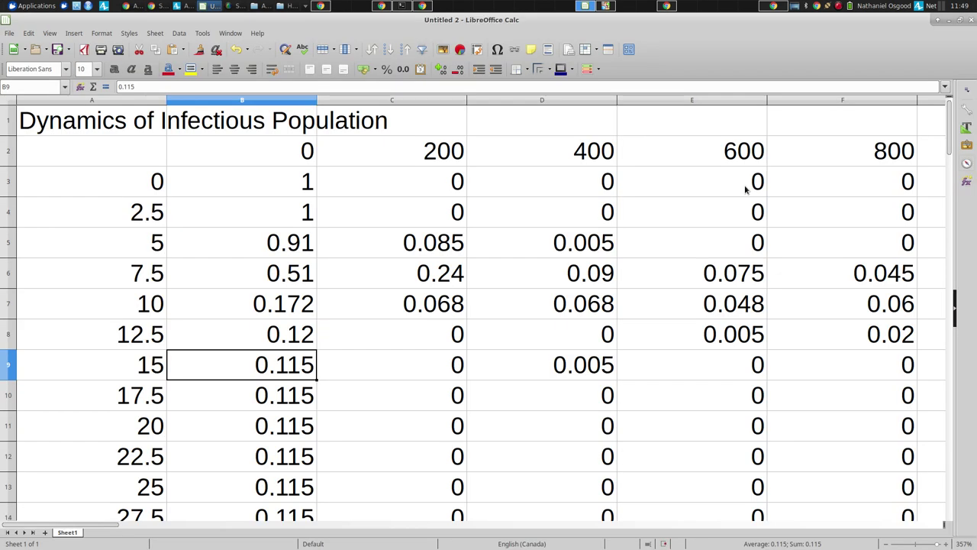
- Paste the copied histogram data into a new spreadsheet and browse the duration values in column A
{"action": "key", "text": "ctrl+n"}
{"action": "key", "text": "ctrl+v"}
{"action": "key", "text": "Return"}
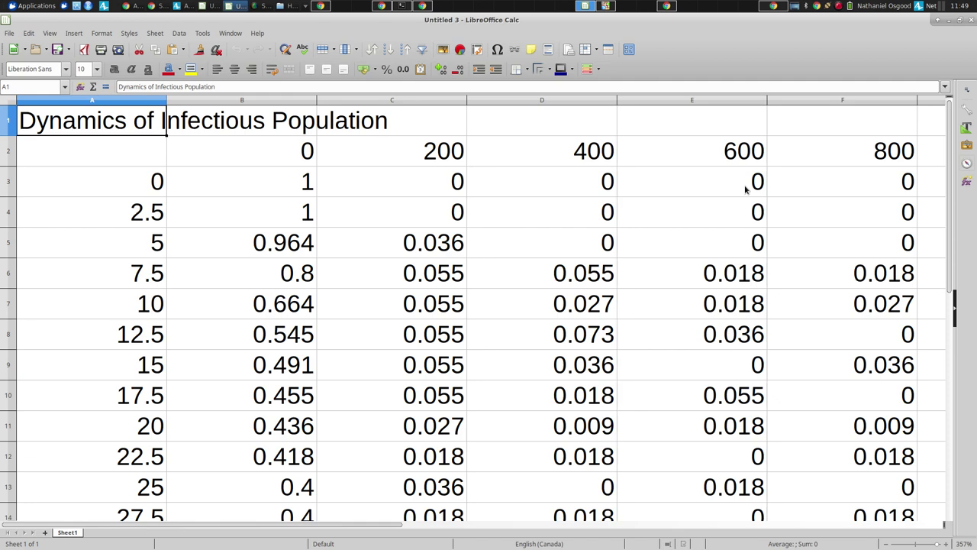
{"action": "key", "text": "Down"}
{"action": "key", "text": "Down"}
{"action": "key", "text": "Down"}
{"action": "key", "text": "Down"}
{"action": "key", "text": "Down"}
{"action": "key", "text": "Down"}
{"action": "key", "text": "Down"}
{"action": "key", "text": "Down"}
{"action": "key", "text": "Down"}
{"action": "key", "text": "Down"}
{"action": "key", "text": "Down"}
{"action": "key", "text": "Down"}
{"action": "key", "text": "Down"}
{"action": "key", "text": "Down"}
{"action": "key", "text": "Down"}
{"action": "key", "text": "Down"}
{"action": "key", "text": "Down"}
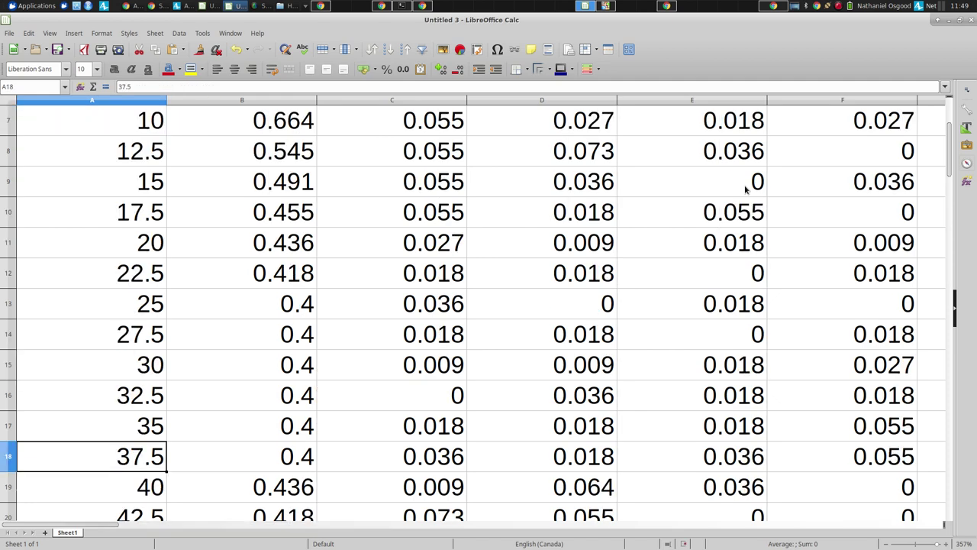
{"action": "key", "text": "Down"}
{"action": "key", "text": "Down"}
{"action": "key", "text": "Down"}
{"action": "key", "text": "Down"}
{"action": "key", "text": "Down"}
{"action": "key", "text": "Down"}
{"action": "key", "text": "Down"}
{"action": "key", "text": "Down"}
{"action": "key", "text": "Down"}
{"action": "key", "text": "Down"}
{"action": "key", "text": "Down"}
{"action": "key", "text": "Down"}
{"action": "key", "text": "Down"}
{"action": "key", "text": "Down"}
{"action": "key", "text": "Down"}
{"action": "key", "text": "Down"}
{"action": "key", "text": "Down"}
{"action": "key", "text": "Down"}
{"action": "key", "text": "Down"}
{"action": "key", "text": "Down"}
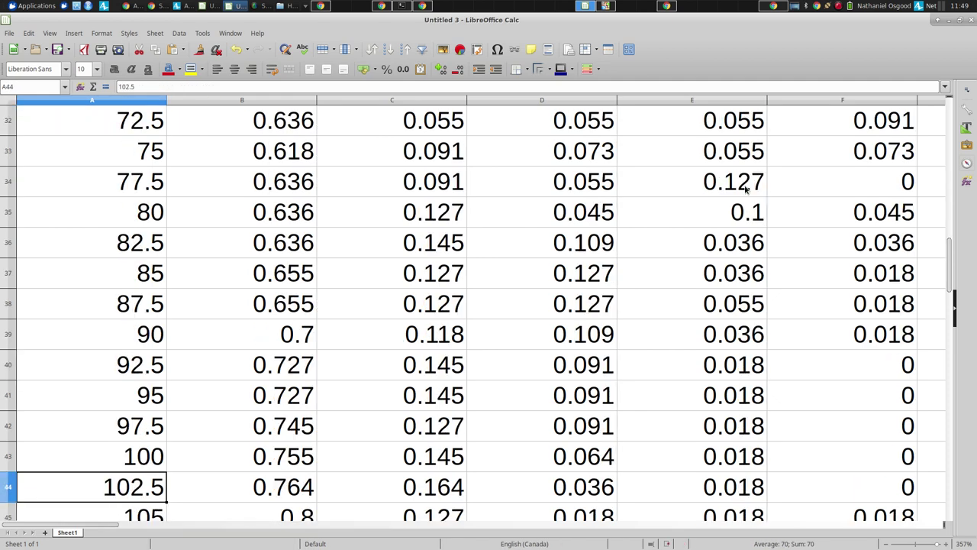
{"action": "key", "text": "Down"}
{"action": "key", "text": "Down"}
{"action": "key", "text": "Down"}
{"action": "key", "text": "Down"}
{"action": "key", "text": "Down"}
{"action": "key", "text": "Down"}
{"action": "key", "text": "Down"}
{"action": "key", "text": "Down"}
{"action": "key", "text": "Down"}
{"action": "key", "text": "Down"}
{"action": "key", "text": "Down"}
{"action": "key", "text": "Down"}
{"action": "key", "text": "Down"}
{"action": "key", "text": "Down"}
{"action": "key", "text": "Down"}
{"action": "key", "text": "Down"}
{"action": "key", "text": "Down"}
{"action": "key", "text": "Down"}
{"action": "key", "text": "Down"}
{"action": "key", "text": "Down"}
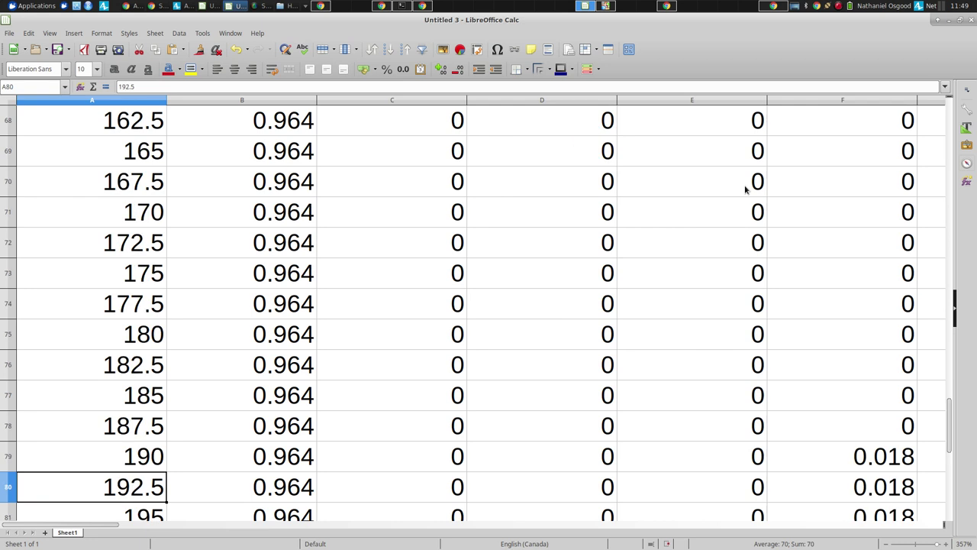
{"action": "key", "text": "Up"}
{"action": "key", "text": "Up"}
{"action": "key", "text": "Up"}
{"action": "key", "text": "Up"}
{"action": "key", "text": "Up"}
{"action": "key", "text": "Up"}
{"action": "key", "text": "Up"}
{"action": "key", "text": "Up"}
{"action": "key", "text": "Up"}
{"action": "key", "text": "Up"}
{"action": "key", "text": "Up"}
{"action": "key", "text": "Up"}
{"action": "key", "text": "Up"}
{"action": "key", "text": "Up"}
{"action": "key", "text": "Up"}
{"action": "key", "text": "Up"}
{"action": "key", "text": "Up"}
{"action": "key", "text": "Up"}
{"action": "key", "text": "Up"}
{"action": "key", "text": "Up"}
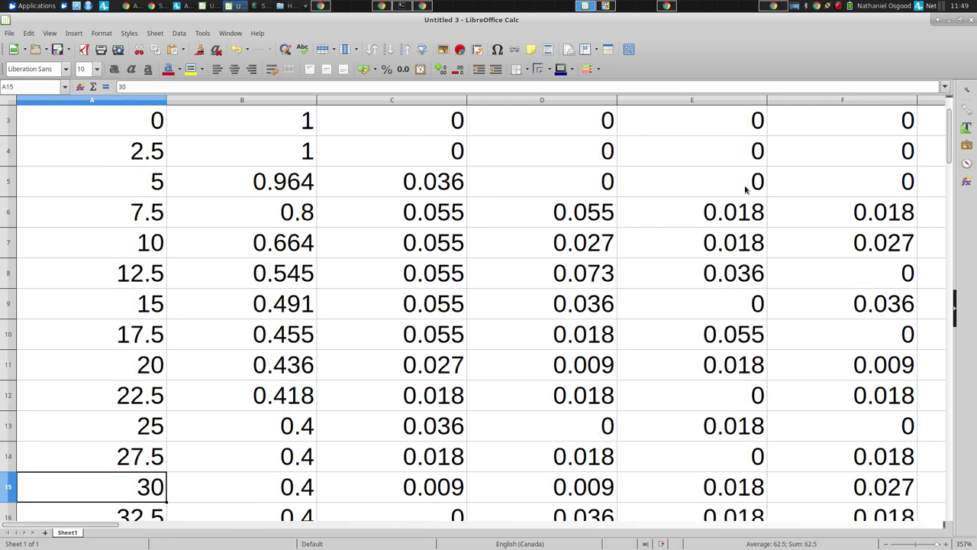
{"action": "key", "text": "Page_Up"}
{"action": "key", "text": "Page_Down"}
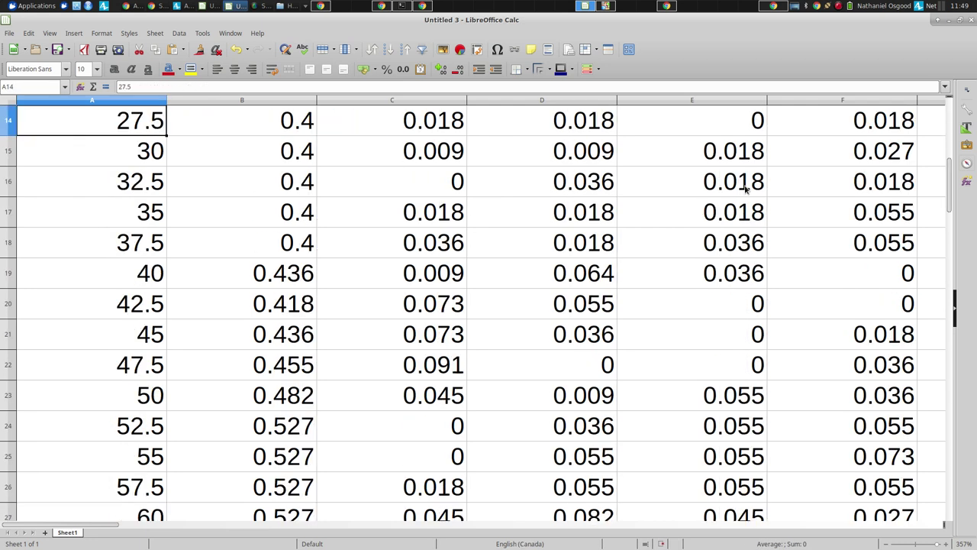
{"action": "key", "text": "Down"}
{"action": "key", "text": "Down"}
{"action": "key", "text": "Up"}
{"action": "key", "text": "ctrl+Home"}
{"action": "key", "text": "Down"}
{"action": "key", "text": "Down"}
{"action": "key", "text": "Down"}
- Inspect the histogram counts in columns B and C around rows 13–14
{"action": "key", "text": "Down"}
{"action": "key", "text": "Down"}
{"action": "key", "text": "Down"}
{"action": "key", "text": "Down"}
{"action": "key", "text": "Down"}
{"action": "key", "text": "Down"}
{"action": "key", "text": "Down"}
{"action": "key", "text": "Right"}
{"action": "key", "text": "Right"}
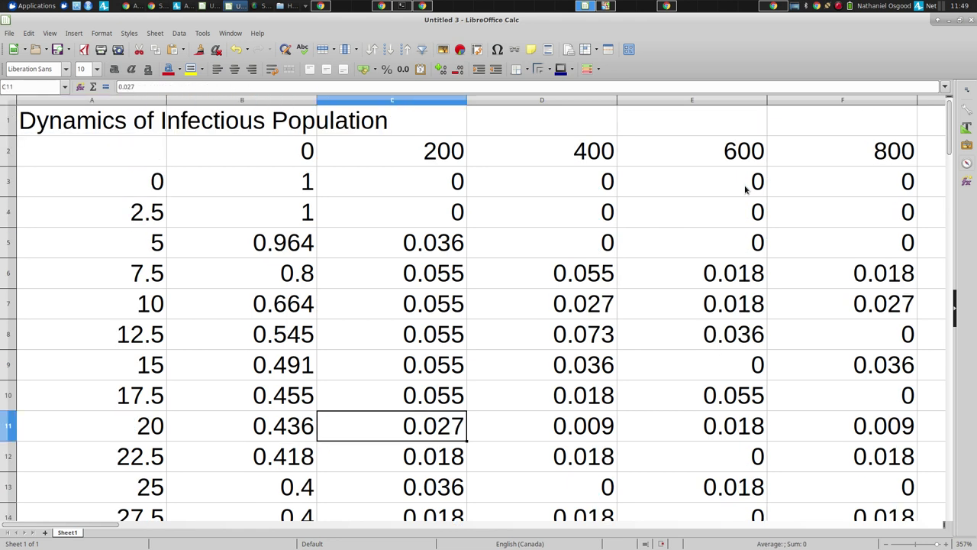
{"action": "key", "text": "Up"}
{"action": "key", "text": "Up"}
{"action": "key", "text": "Up"}
{"action": "key", "text": "Up"}
{"action": "key", "text": "Up"}
{"action": "key", "text": "Left"}
{"action": "key", "text": "Down"}
{"action": "key", "text": "Down"}
{"action": "key", "text": "Down"}
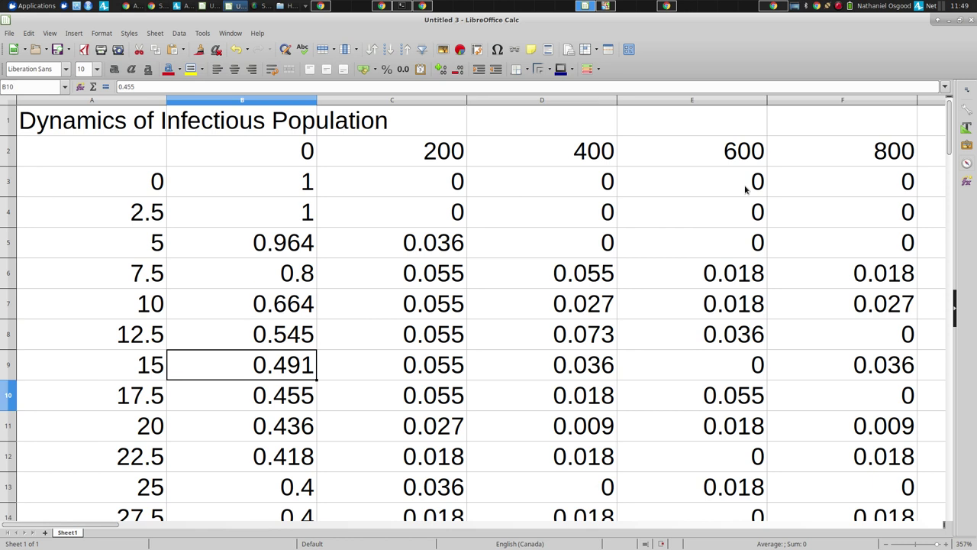
{"action": "key", "text": "Down"}
{"action": "key", "text": "Down"}
{"action": "key", "text": "Down"}
{"action": "key", "text": "Down"}
{"action": "key", "text": "Down"}
{"action": "key", "text": "Down"}
{"action": "key", "text": "Down"}
{"action": "key", "text": "Down"}
{"action": "key", "text": "Down"}
{"action": "key", "text": "Down"}
{"action": "key", "text": "Down"}
{"action": "key", "text": "Down"}
{"action": "key", "text": "Down"}
{"action": "key", "text": "Down"}
{"action": "key", "text": "Down"}
{"action": "key", "text": "Down"}
{"action": "key", "text": "Down"}
{"action": "key", "text": "Down"}
{"action": "key", "text": "Down"}
{"action": "key", "text": "Down"}
{"action": "key", "text": "Down"}
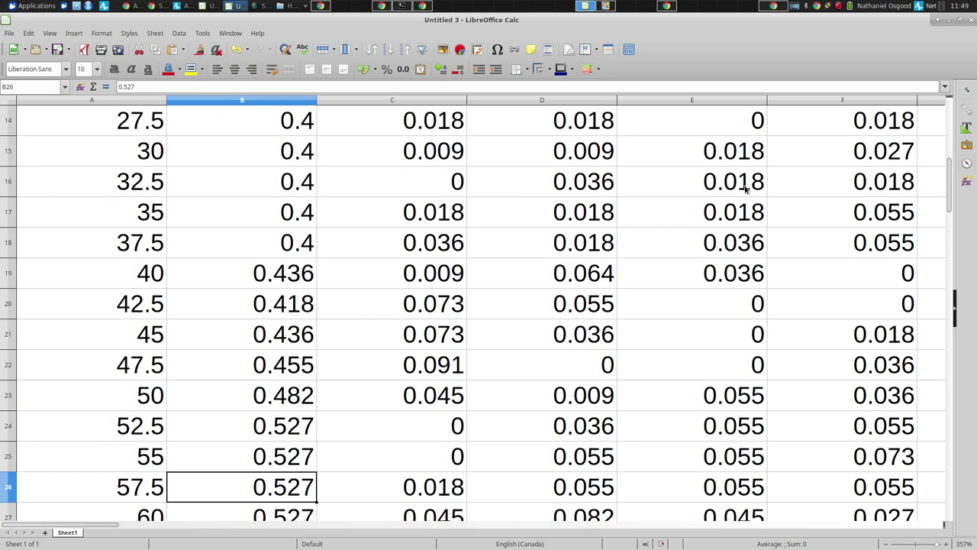
{"action": "key", "text": "Page_Up"}
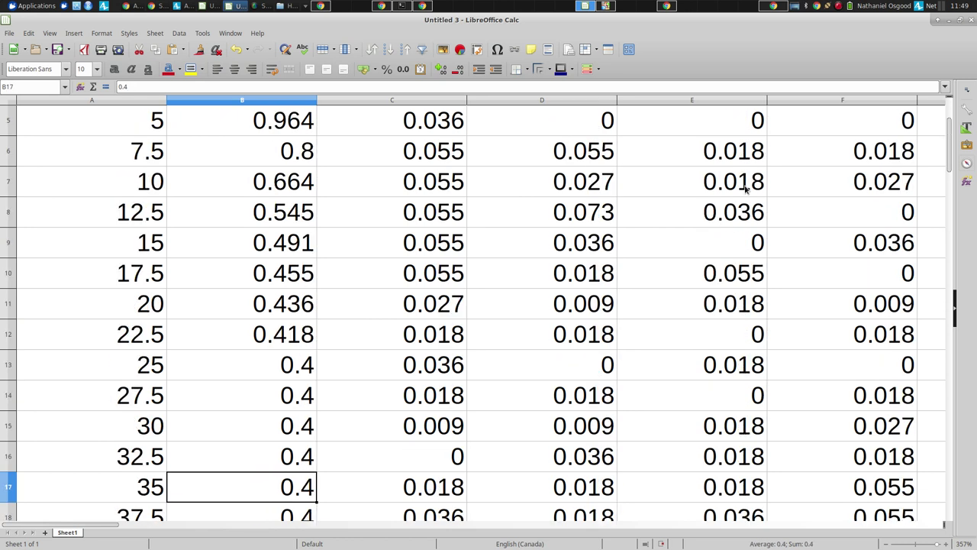
{"action": "key", "text": "Up"}
{"action": "key", "text": "Up"}
{"action": "key", "text": "Up"}
{"action": "key", "text": "Up"}
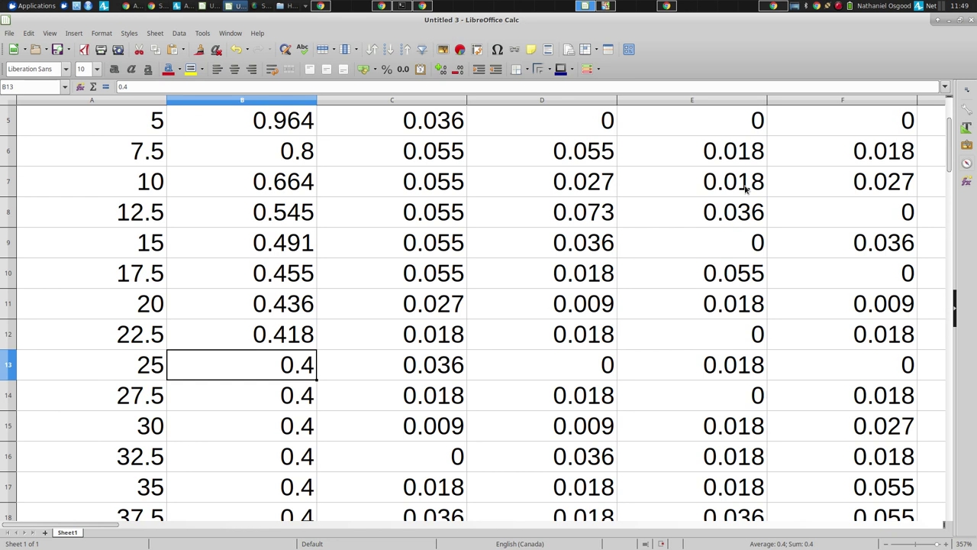
{"action": "key", "text": "Down"}
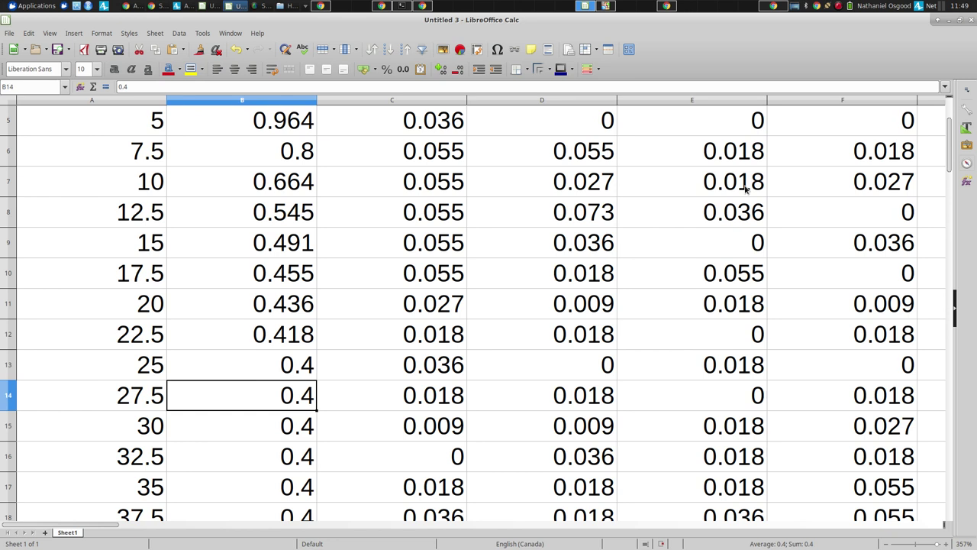
{"action": "key", "text": "Up"}
{"action": "key", "text": "Page_Up"}
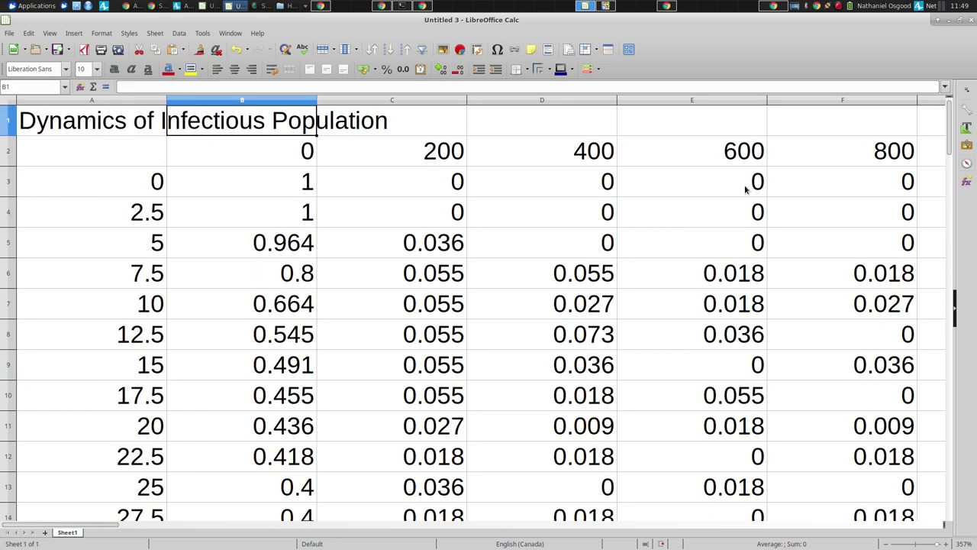
- Delete the 200 header value from cell C2
{"action": "key", "text": "Down"}
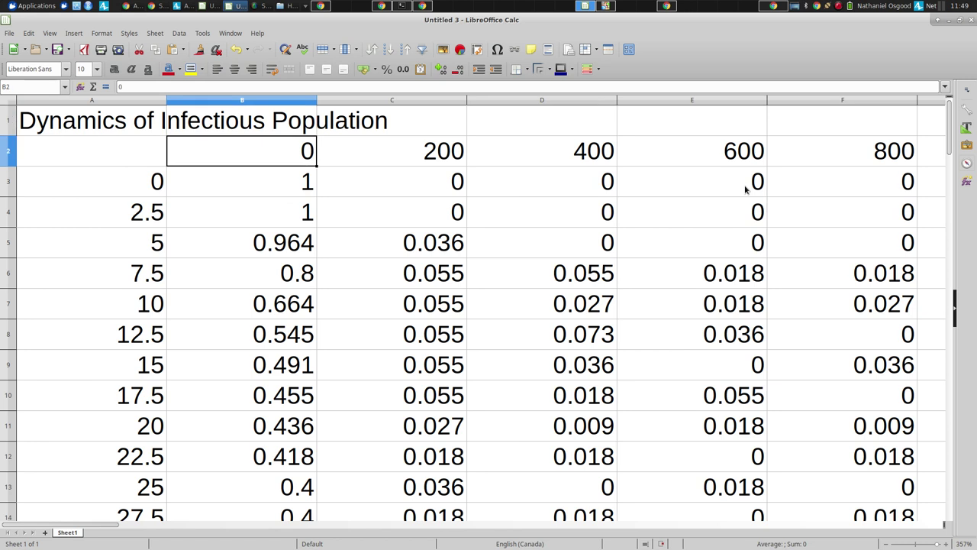
{"action": "key", "text": "Right"}
{"action": "key", "text": "Delete"}
{"action": "key", "text": "alt+Tab"}
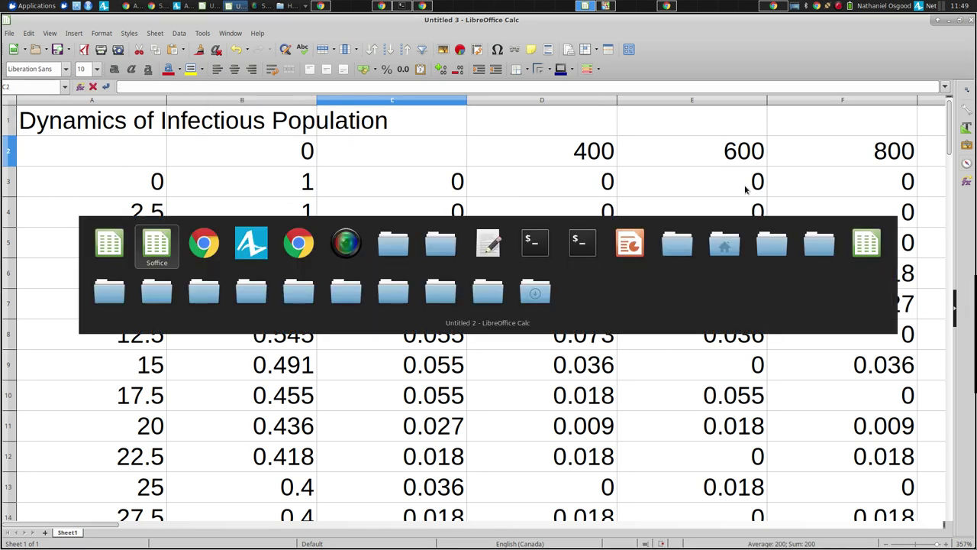
{"action": "key", "text": "alt+Tab"}
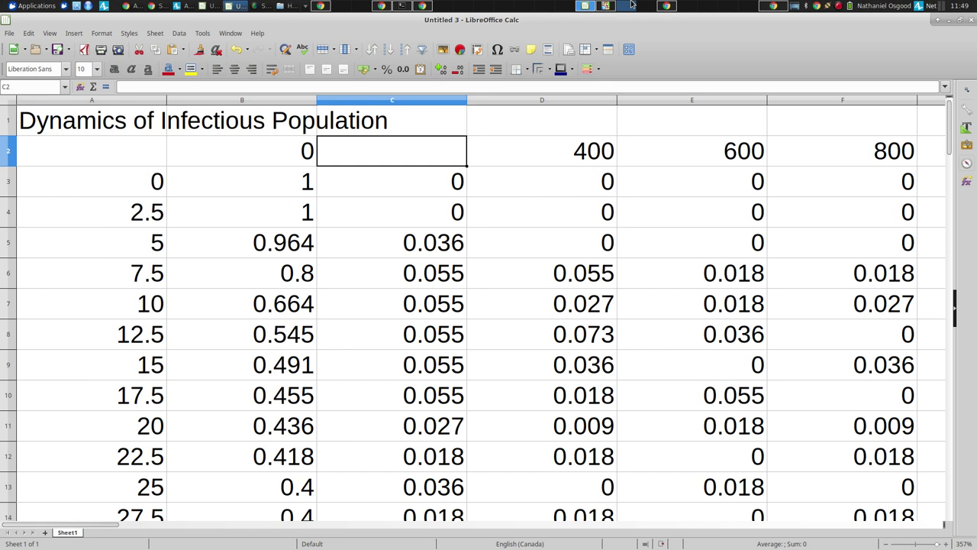
- Highlight the Dimensional analysis bullet and move between Combinatorial Explosion and Dimensional Analysis to the parameter-selection slide
{"action": "left_click", "coordinate": [606, 6]}
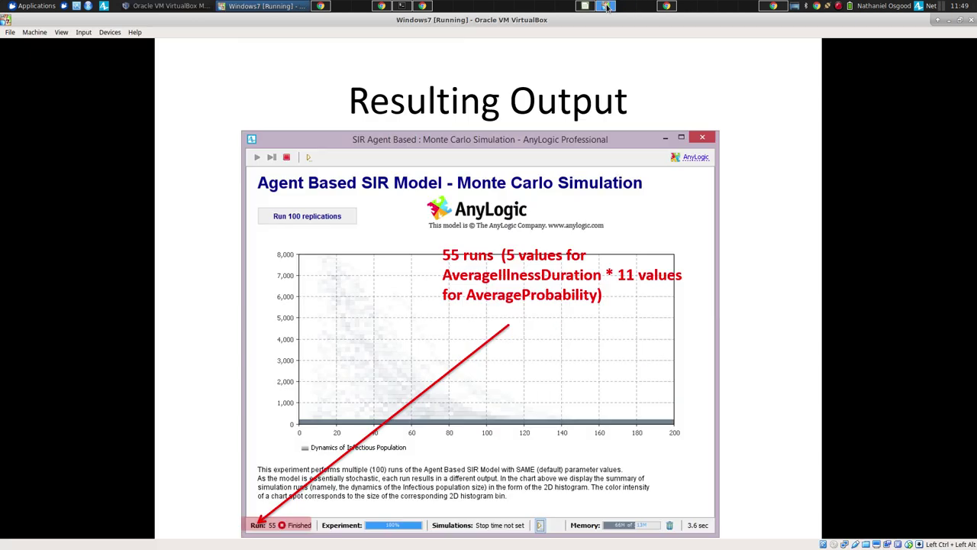
{"action": "left_click", "coordinate": [458, 220]}
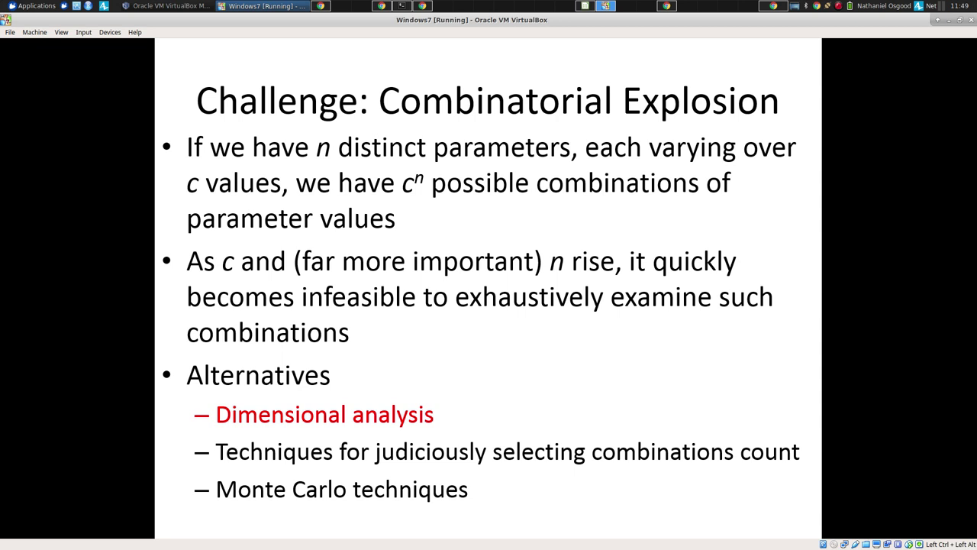
{"action": "key", "text": "Right"}
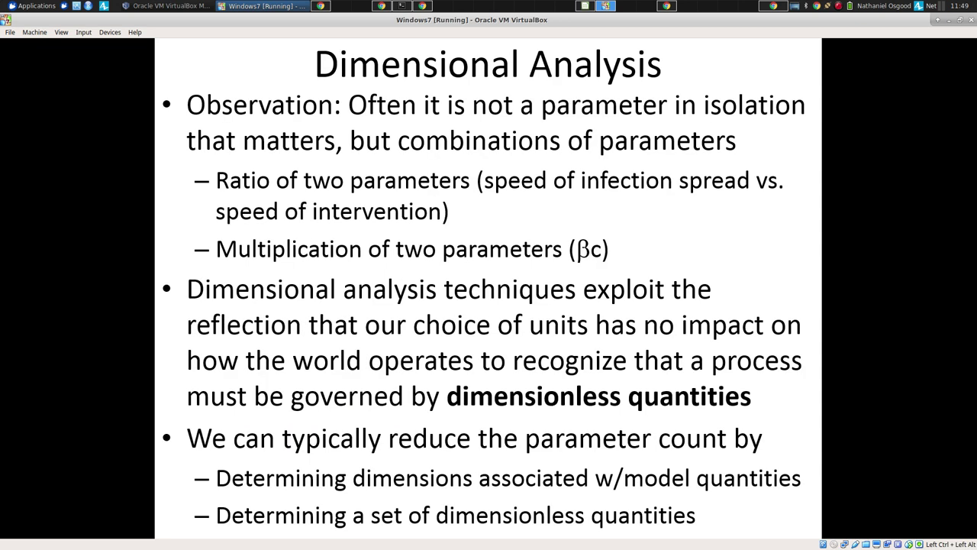
{"action": "key", "text": "Left"}
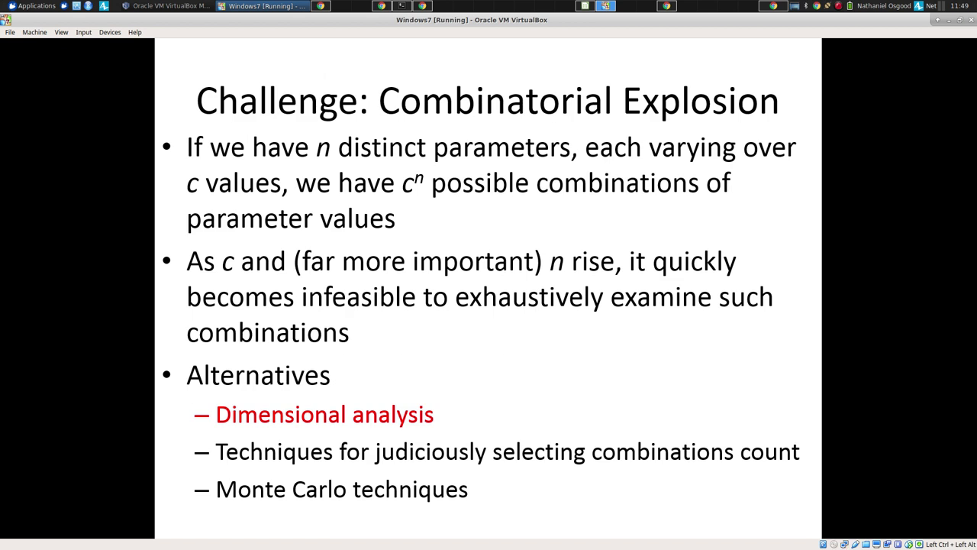
{"action": "key", "text": "Right"}
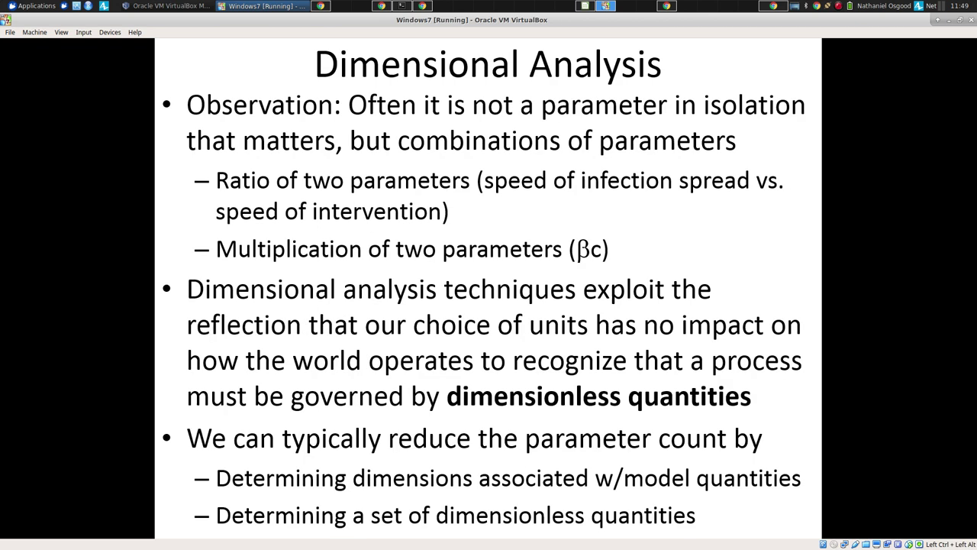
{"action": "key", "text": "Left"}
{"action": "key", "text": "Right"}
{"action": "key", "text": "Right"}
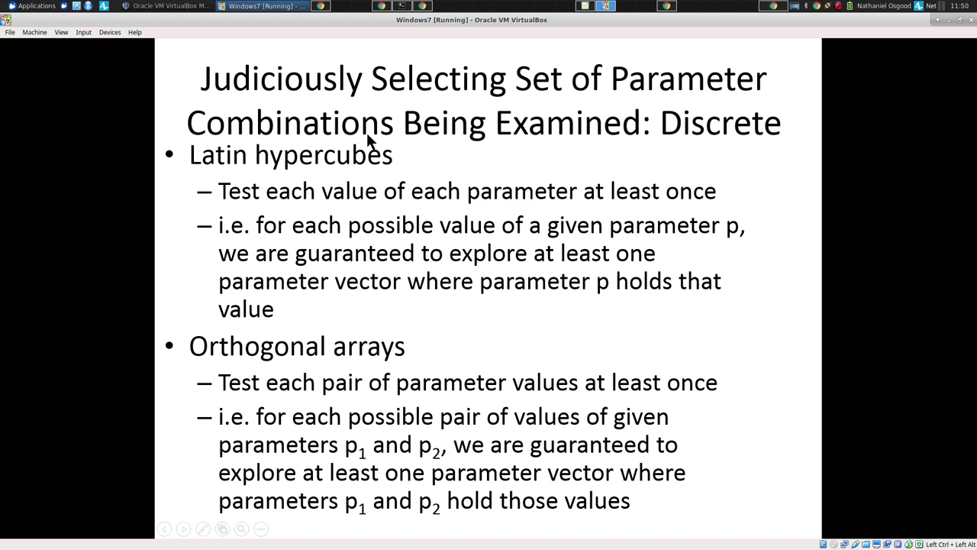
- Advance through Latin Hypercube Sampling to 'Monte Carlo Output After All Runs' and end the slideshow
{"action": "key", "text": "Page_Down"}
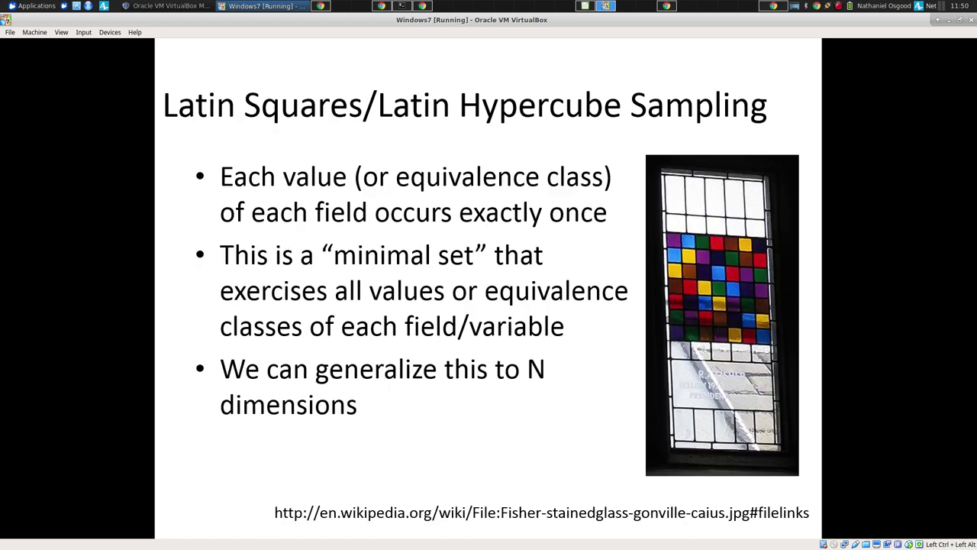
{"action": "key", "text": "Page_Up"}
{"action": "key", "text": "Page_Up"}
{"action": "key", "text": "Page_Up"}
{"action": "key", "text": "Page_Up"}
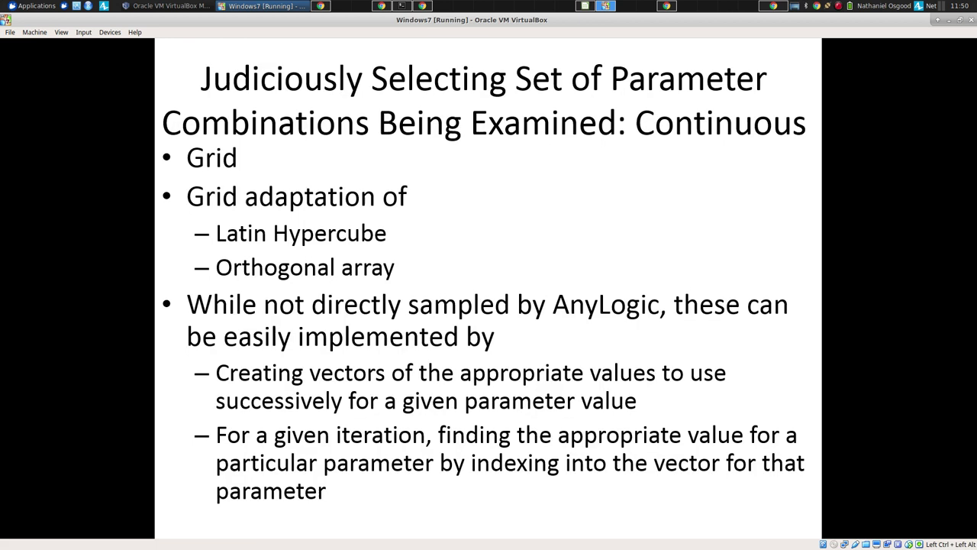
{"action": "key", "text": "Page_Down"}
{"action": "key", "text": "Page_Down"}
{"action": "key", "text": "Page_Down"}
{"action": "key", "text": "Page_Down"}
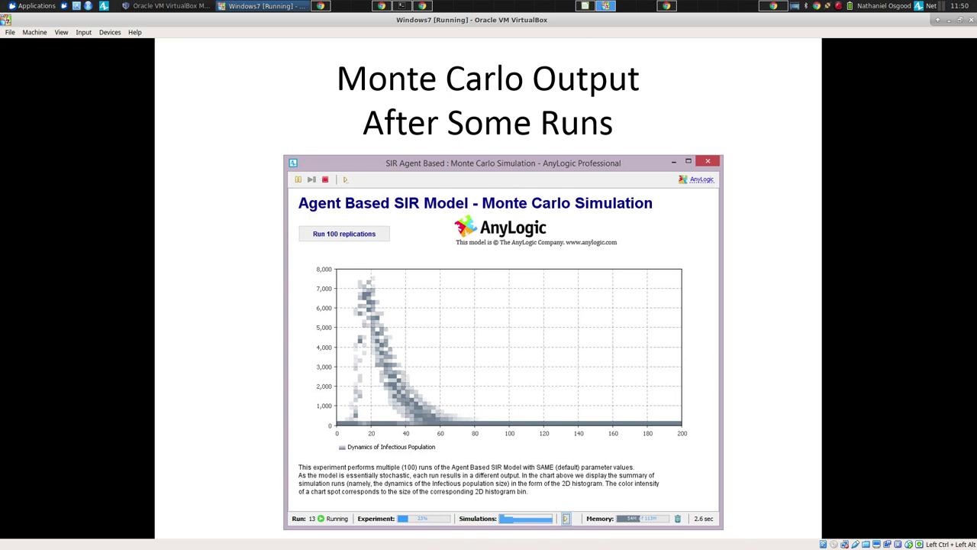
{"action": "key", "text": "Page_Down"}
{"action": "key", "text": "Page_Down"}
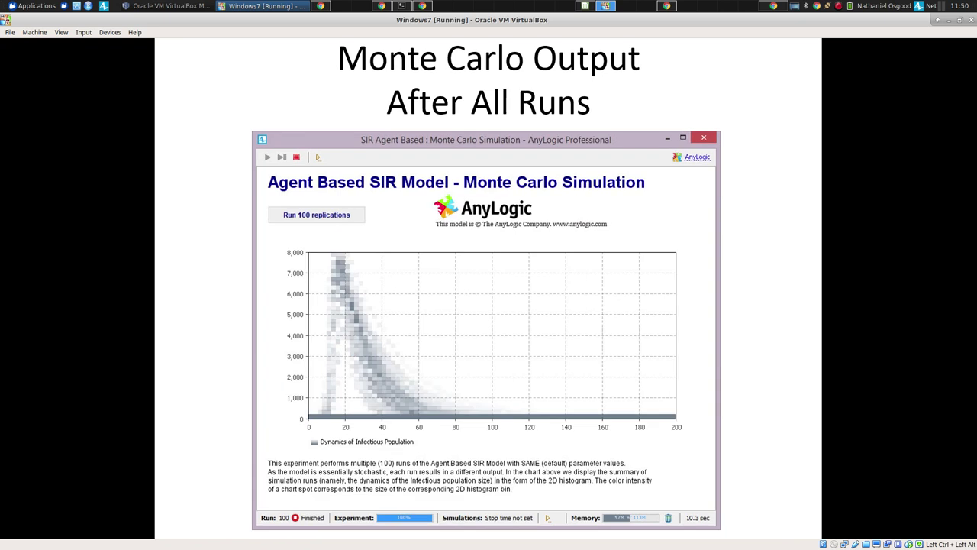
{"action": "key", "text": "Page_Down"}
{"action": "key", "text": "Page_Down"}
{"action": "left_click", "coordinate": [367, 141]}
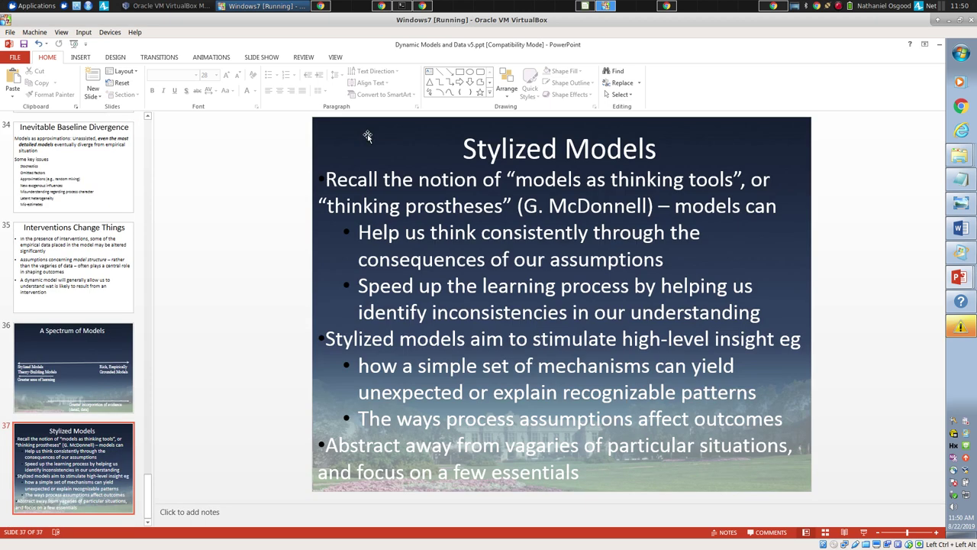
- Leave the VirtualBox window and switch back to AnyLogic's MonteCarlo2DHistogram experiment
{"action": "left_click", "coordinate": [583, 5]}
{"action": "key", "text": "alt+Tab"}
{"action": "key", "text": "alt+Tab"}
{"action": "key", "text": "alt+Tab"}
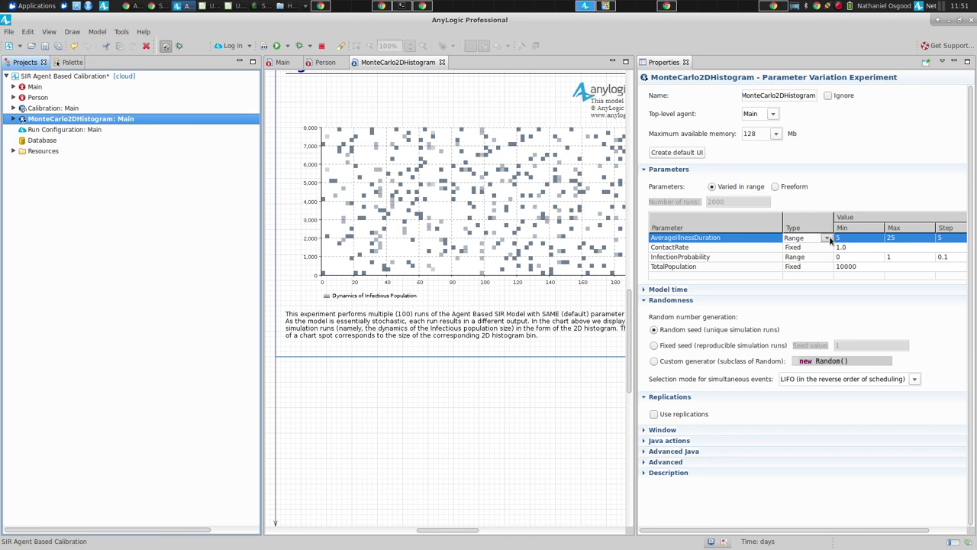
- Set AverageIllnessDuration and InfectionProbability (0.8) to Fixed and switch parameters to Freeform
{"action": "left_click", "coordinate": [827, 238]}
{"action": "left_click", "coordinate": [826, 256]}
{"action": "left_click", "coordinate": [829, 258]}
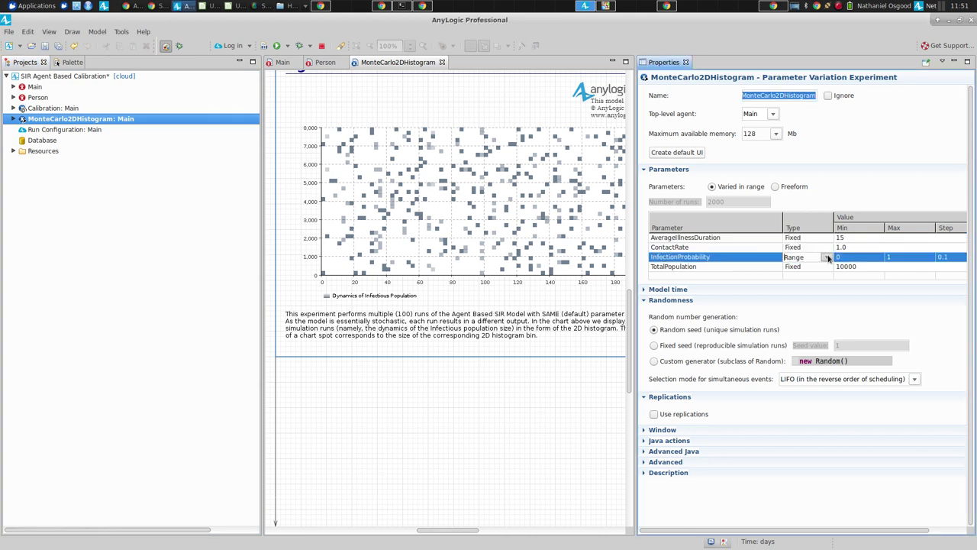
{"action": "left_click", "coordinate": [829, 258]}
{"action": "left_click", "coordinate": [801, 267]}
{"action": "left_click", "coordinate": [786, 188]}
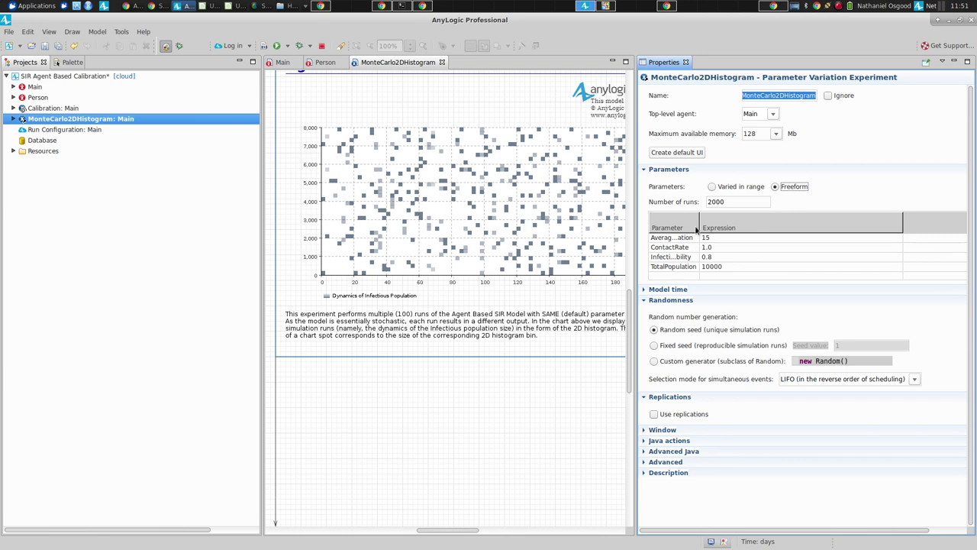
- Enter lognormal(1.0,2.0,0.0) as AverageIllnessDuration's expression and select it for copying
{"action": "left_click_drag", "start_coordinate": [700, 219], "coordinate": [719, 216]}
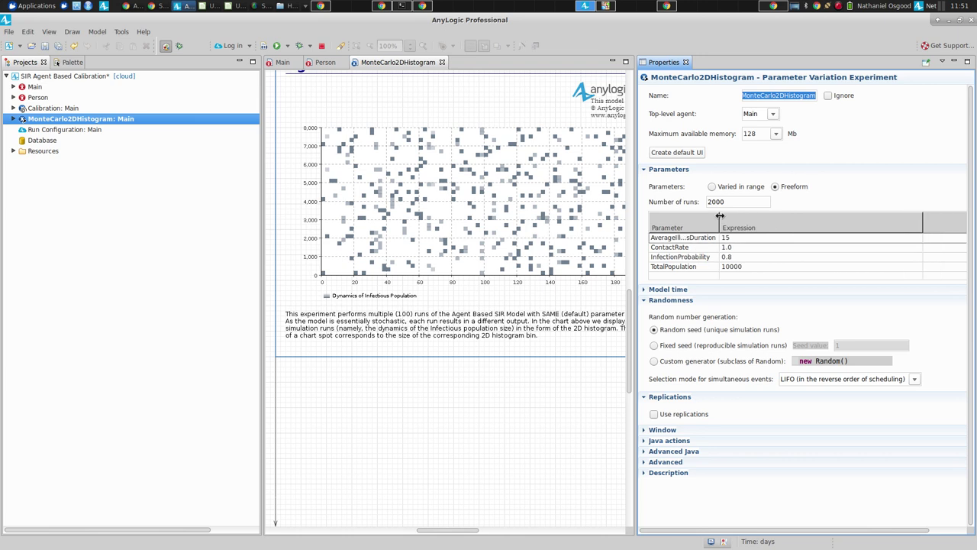
{"action": "left_click", "coordinate": [744, 237]}
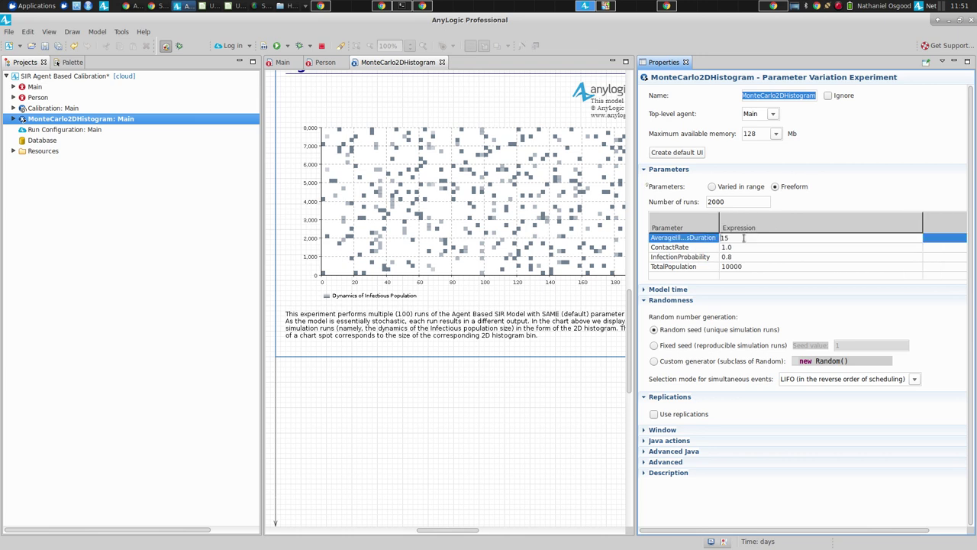
{"action": "left_click", "coordinate": [744, 238]}
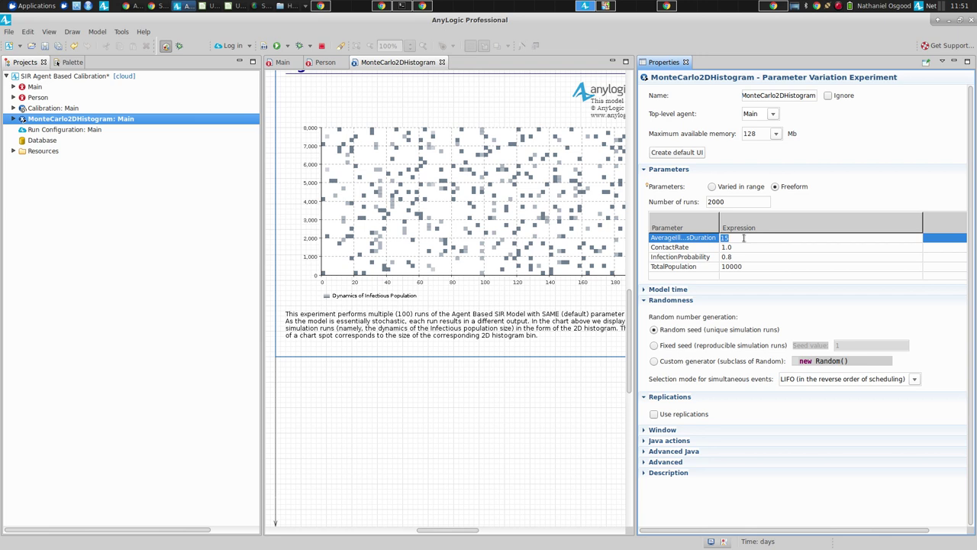
{"action": "type", "text": "lognormal()"}
{"action": "type", "text": "1.2,0.0)0.,.0"}
{"action": "key", "text": "End"}
{"action": "key", "text": "shift+Left"}
{"action": "key", "text": "shift+Left"}
{"action": "key", "text": "shift+Left"}
{"action": "key", "text": "shift+Left"}
{"action": "key", "text": "shift+Left"}
{"action": "key", "text": "shift+Left"}
{"action": "key", "text": "shift+Left"}
{"action": "key", "text": "shift+Left"}
{"action": "key", "text": "shift+Left"}
{"action": "key", "text": "shift+Left"}
{"action": "key", "text": "shift+Home"}
{"action": "key", "text": "ctrl+c"}
{"action": "key", "text": "alt+Tab"}
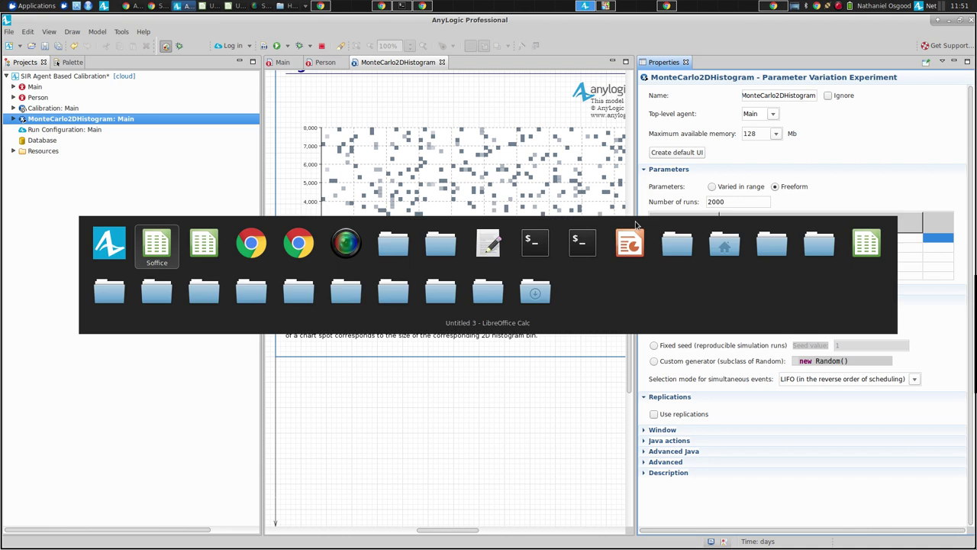
- Paste the copied lognormal(1.0,2.0,0.0) expression into the gedit text editor
{"action": "key", "text": "alt+Tab"}
{"action": "key", "text": "alt+Tab"}
{"action": "key", "text": "alt+Tab"}
{"action": "key", "text": "alt+Tab"}
{"action": "key", "text": "alt+Tab"}
{"action": "key", "text": "alt+Tab"}
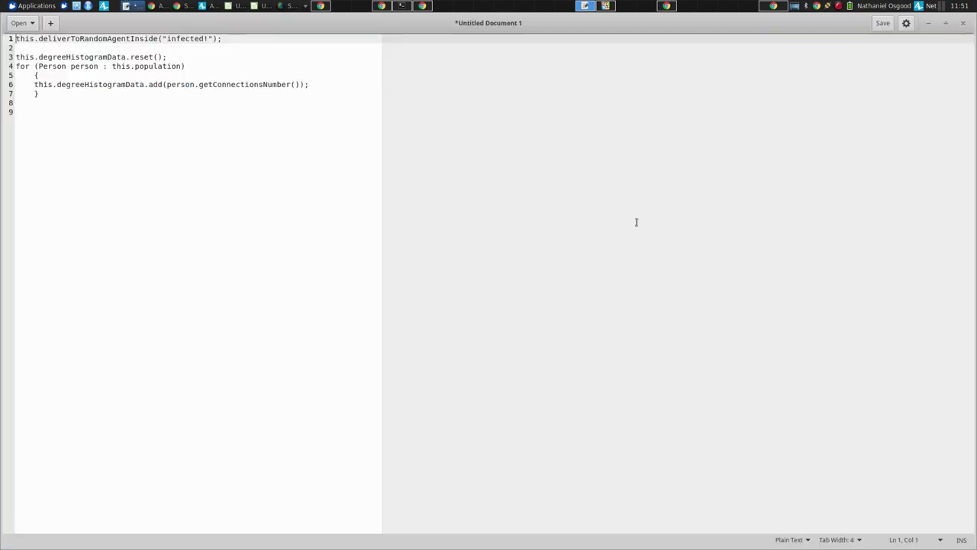
{"action": "key", "text": "ctrl+a"}
{"action": "key", "text": "ctrl+v"}
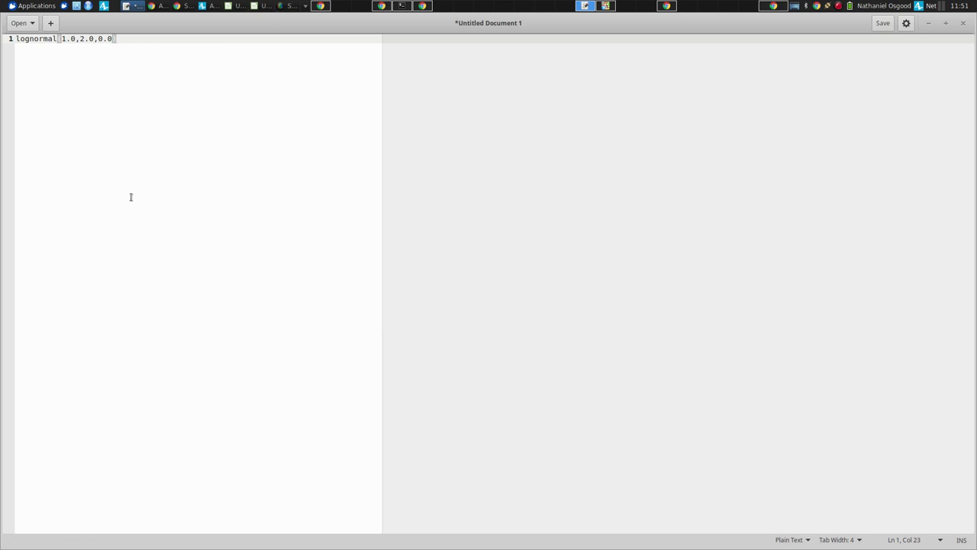
- Launch Kate from Accessories, paste the lognormal expression and enlarge it twice
{"action": "key", "text": "alt+Tab"}
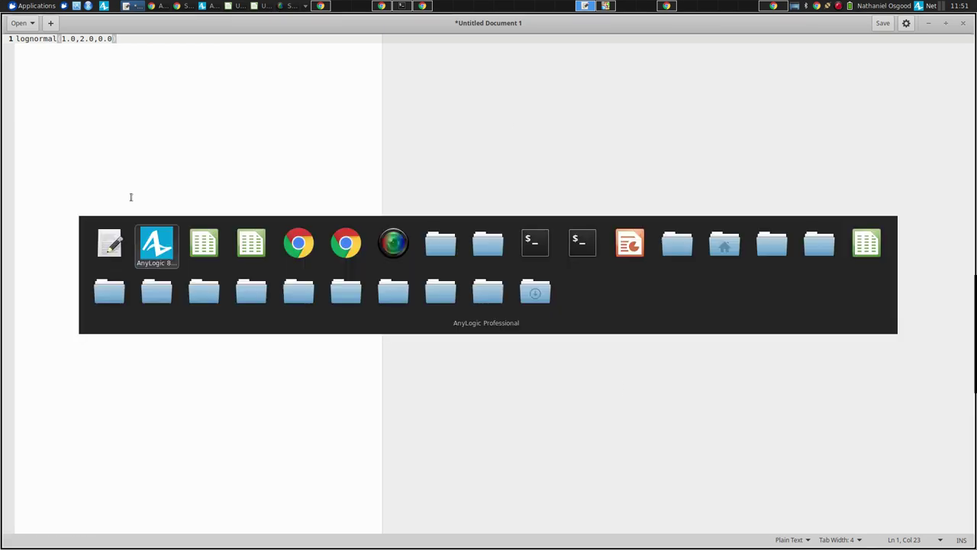
{"action": "key", "text": "Escape"}
{"action": "left_click", "coordinate": [35, 5]}
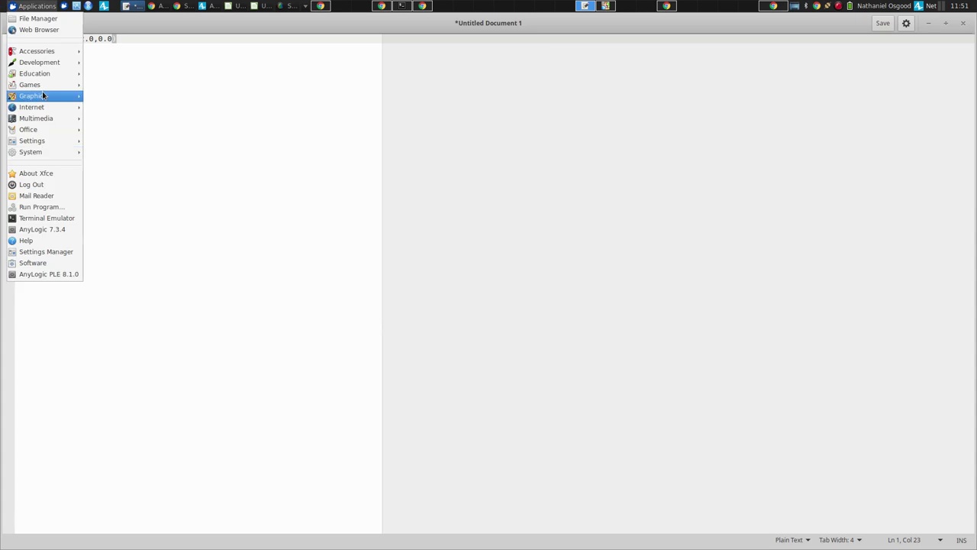
{"action": "mouse_move", "coordinate": [36, 51]}
{"action": "left_click", "coordinate": [115, 213]}
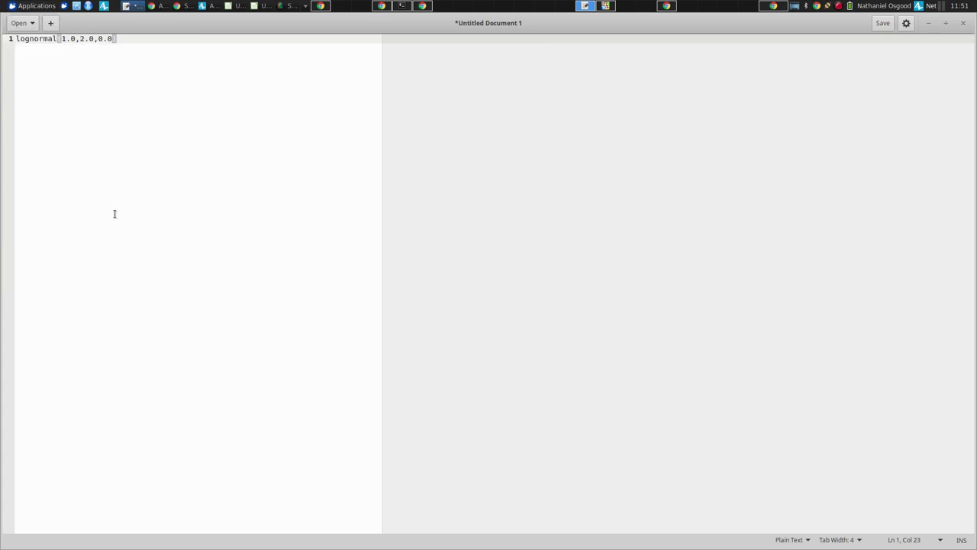
{"action": "key", "text": "ctrl+v"}
{"action": "key", "text": "ctrl+plus"}
{"action": "key", "text": "ctrl+plus"}
{"action": "key", "text": "ctrl+plus"}
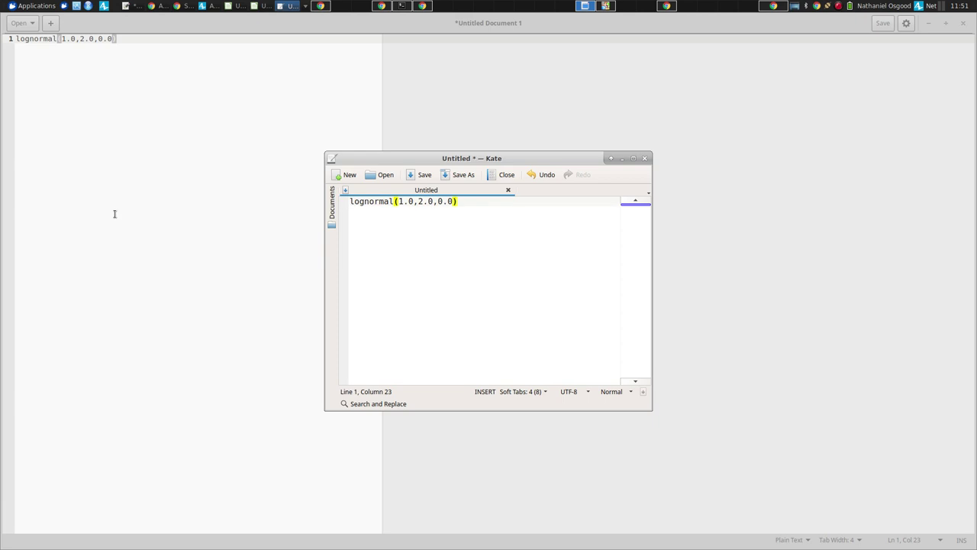
{"action": "key", "text": "ctrl+plus"}
{"action": "key", "text": "ctrl+plus"}
{"action": "key", "text": "ctrl+plus"}
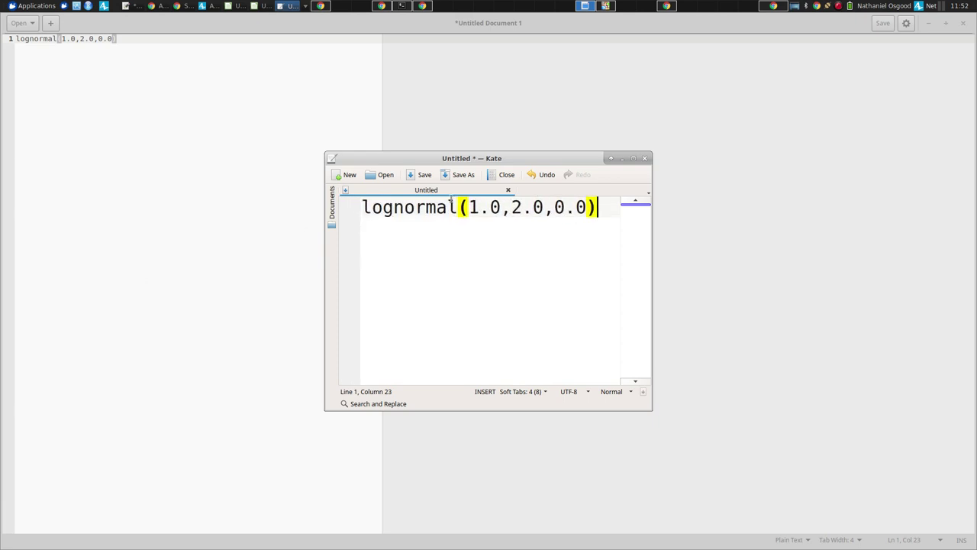
- Highlight the 2.0 argument in Kate, then switch back to AnyLogic Professional
{"action": "left_click_drag", "start_coordinate": [510, 206], "coordinate": [544, 206]}
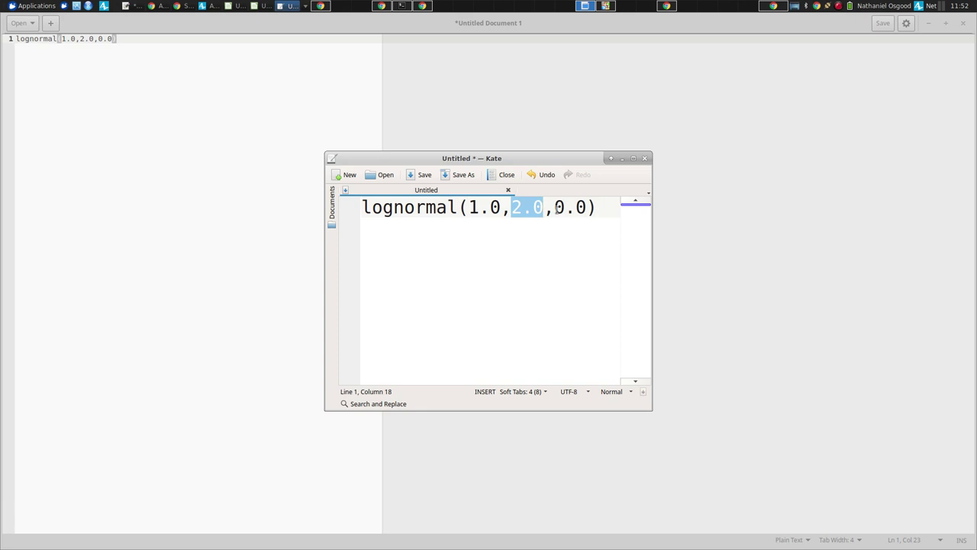
{"action": "left_click", "coordinate": [555, 206]}
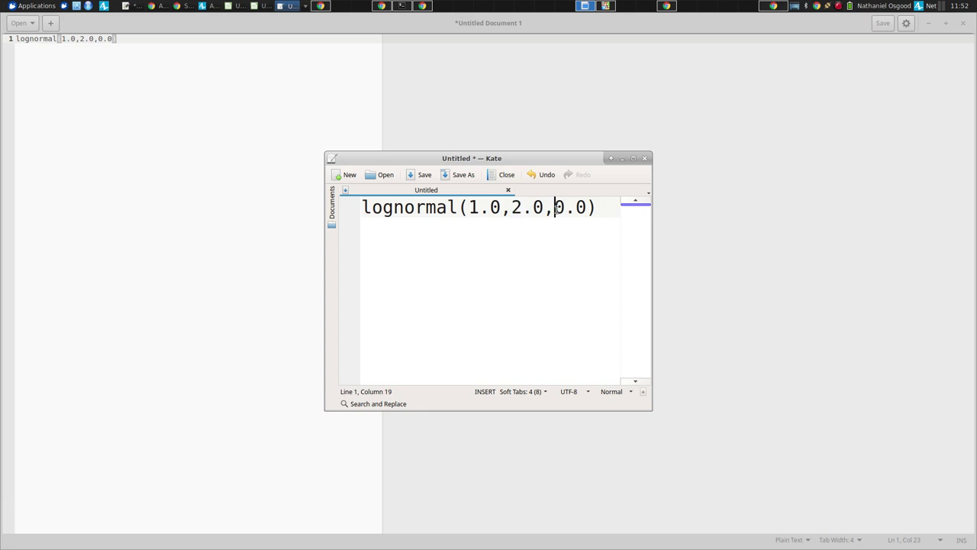
{"action": "left_click", "coordinate": [589, 5]}
{"action": "left_click", "coordinate": [588, 5]}
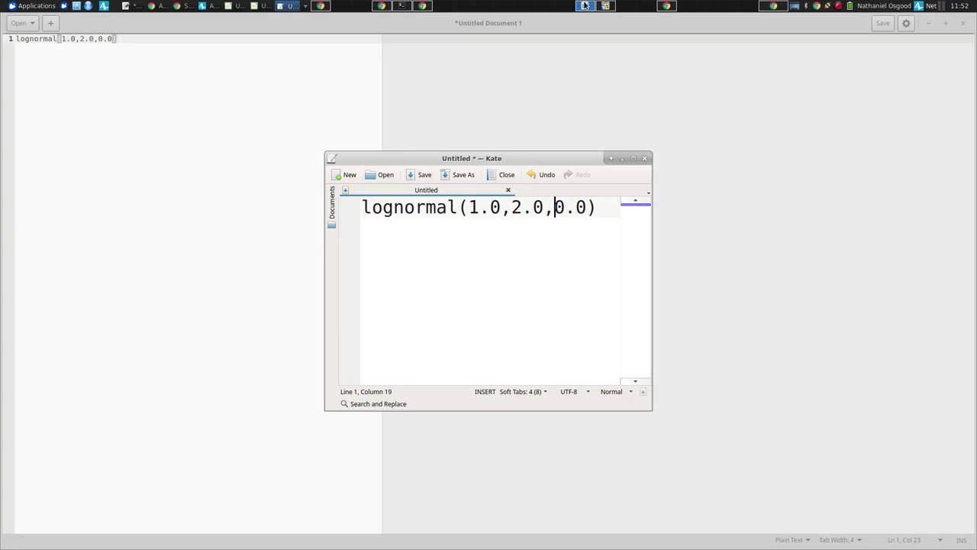
{"action": "key", "text": "alt+Tab"}
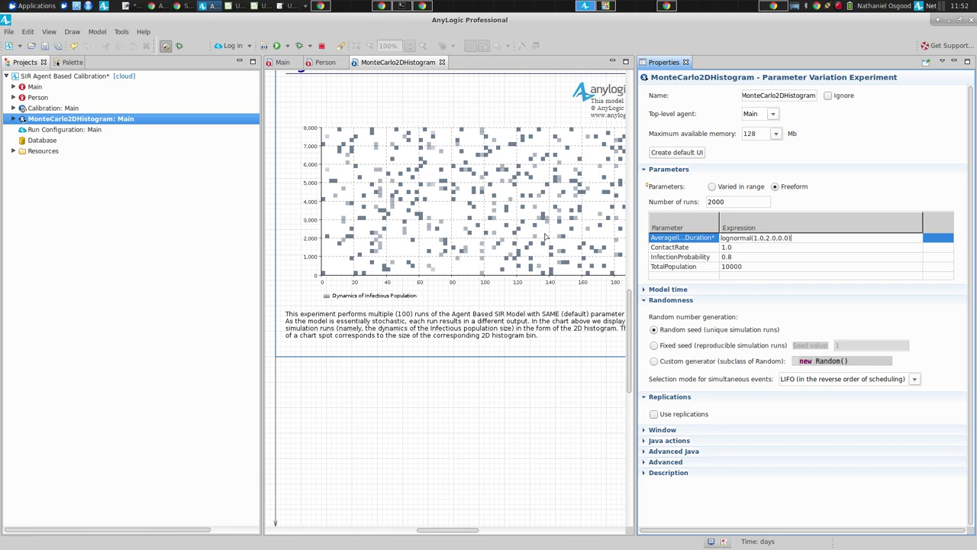
- Expand the experiment's Advanced Java and advanced settings, then select the whole lognormal(1.0,2.0,0.0) expression
{"action": "left_click", "coordinate": [645, 452]}
{"action": "left_click", "coordinate": [697, 504]}
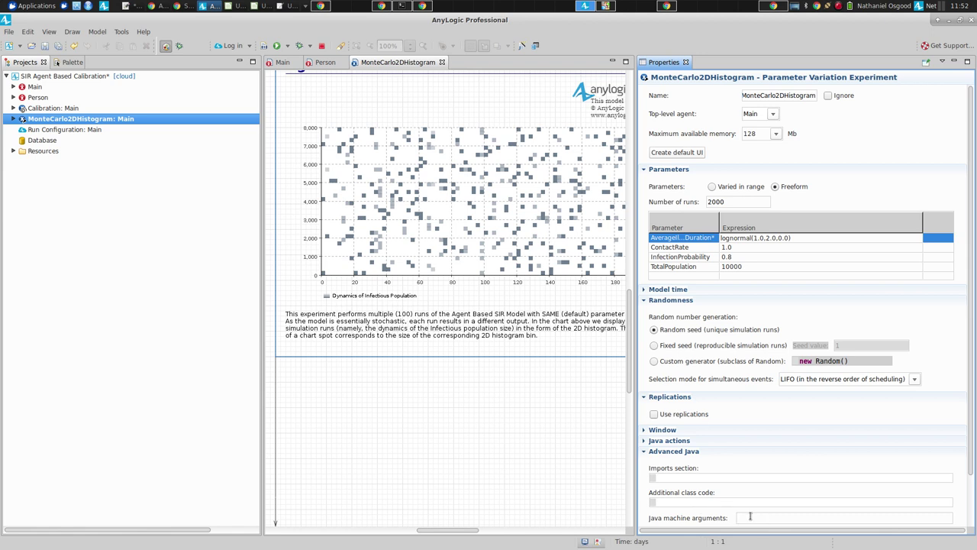
{"action": "scroll", "coordinate": [973, 473], "scroll_direction": "down", "scroll_amount": 2}
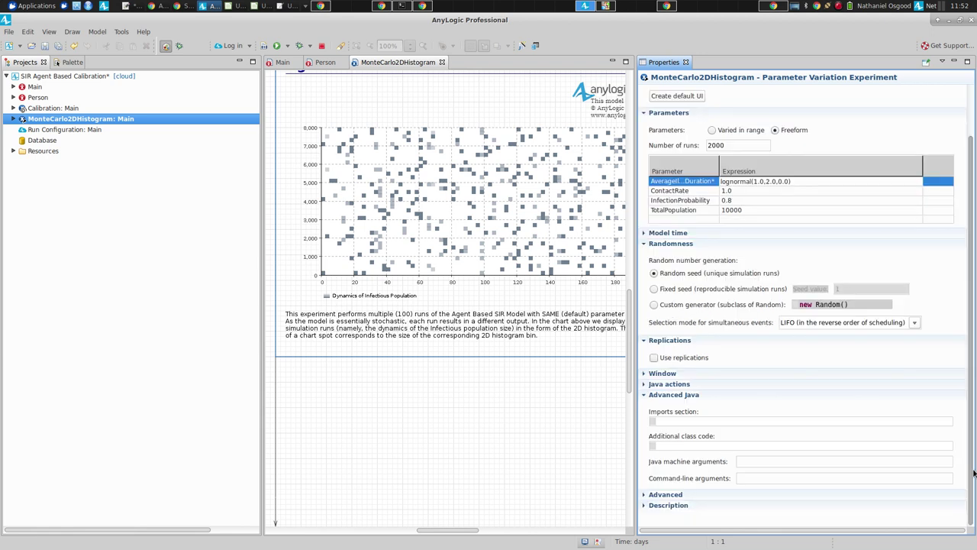
{"action": "left_click", "coordinate": [645, 494]}
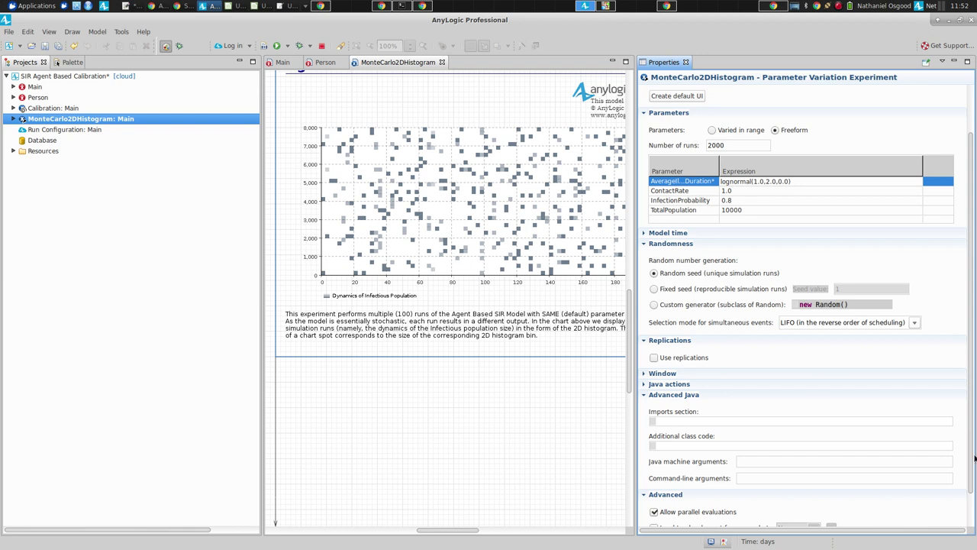
{"action": "scroll", "coordinate": [973, 467], "scroll_direction": "down", "scroll_amount": 2}
{"action": "scroll", "coordinate": [904, 225], "scroll_direction": "up", "scroll_amount": 3}
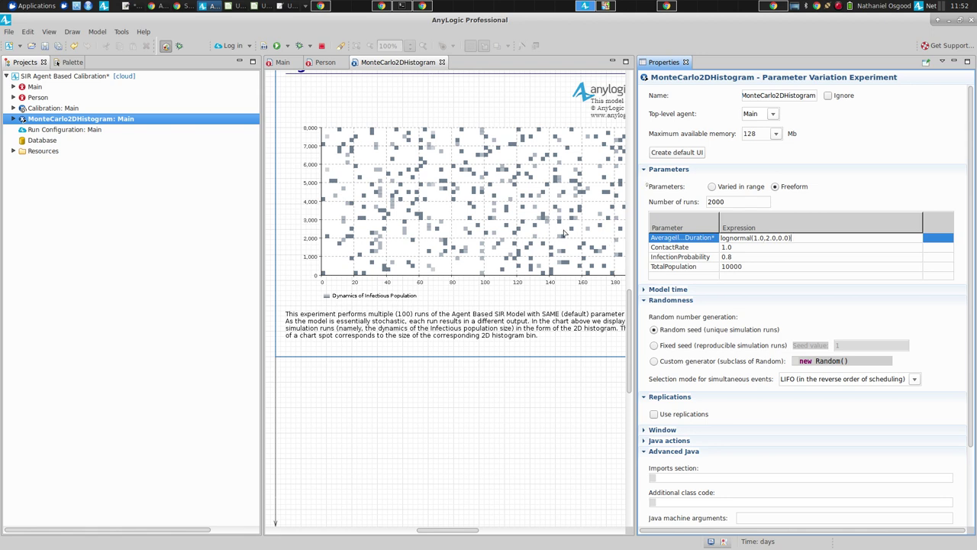
{"action": "key", "text": "ctrl+a"}
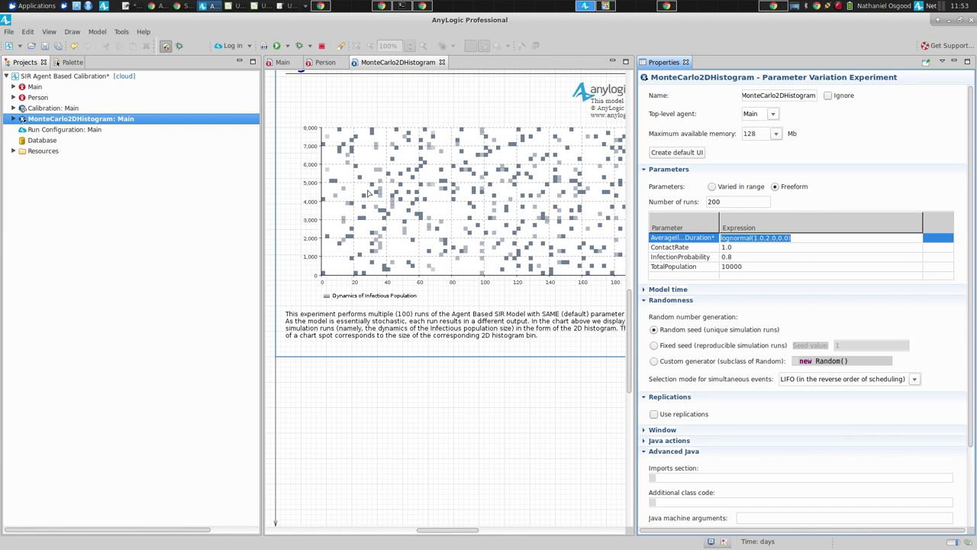
- Run MonteCarlo2DHistogram from its Projects context menu and start the simulation playing
{"action": "right_click", "coordinate": [50, 119]}
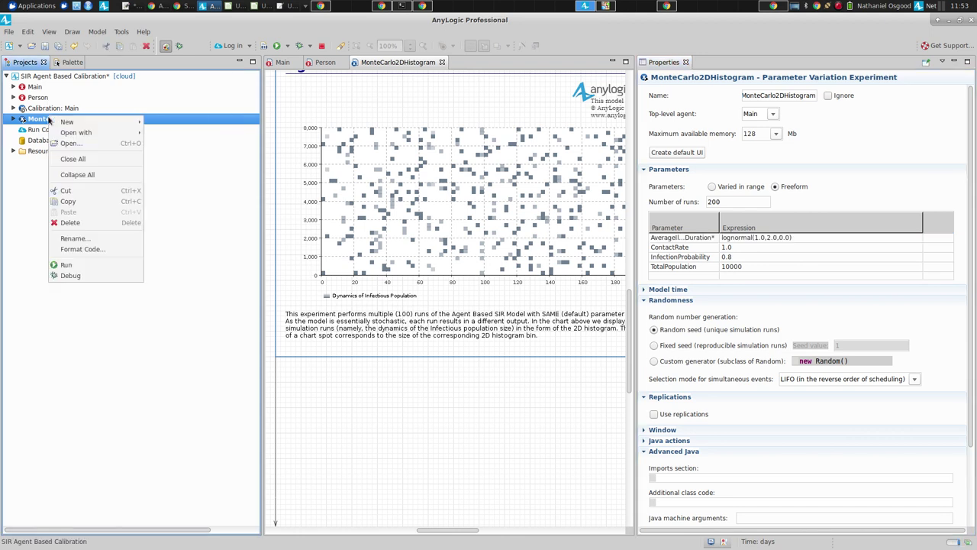
{"action": "left_click", "coordinate": [67, 265]}
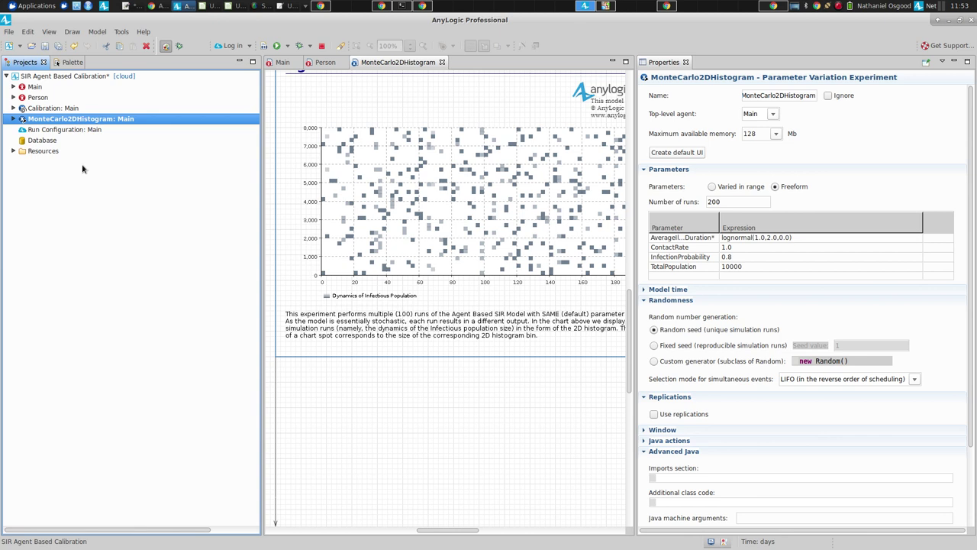
{"action": "left_click", "coordinate": [108, 536]}
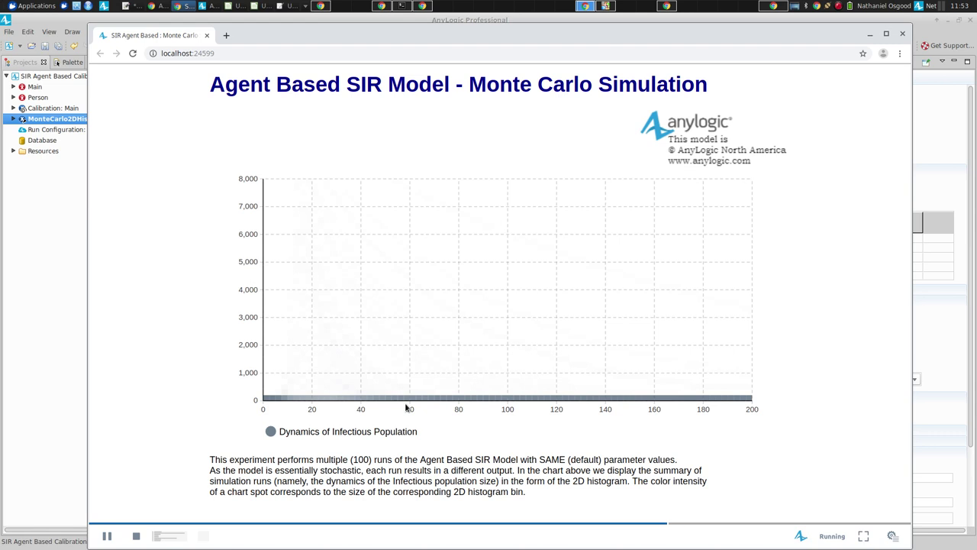
- Back in the editor, select the average illness duration lognormal expression
{"action": "key", "text": "alt+Tab"}
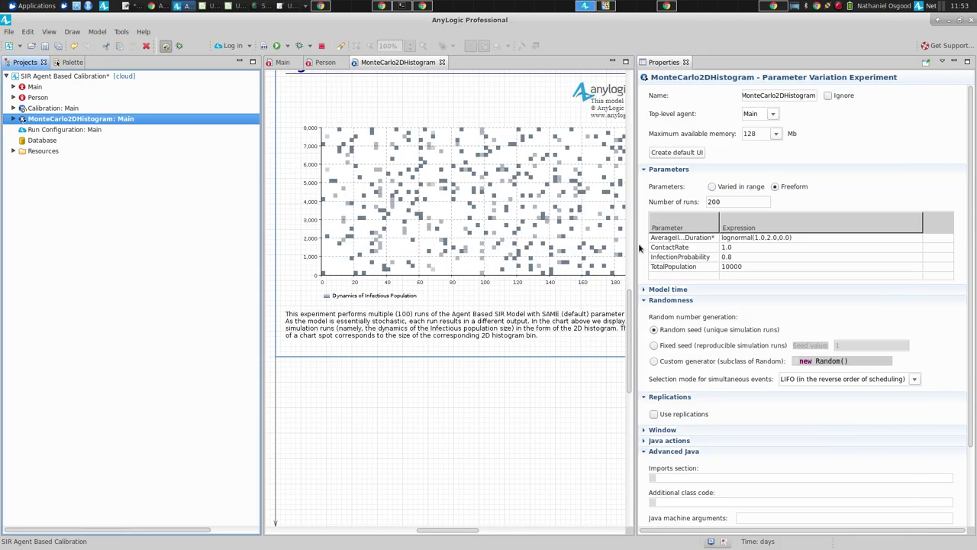
{"action": "left_click", "coordinate": [803, 239]}
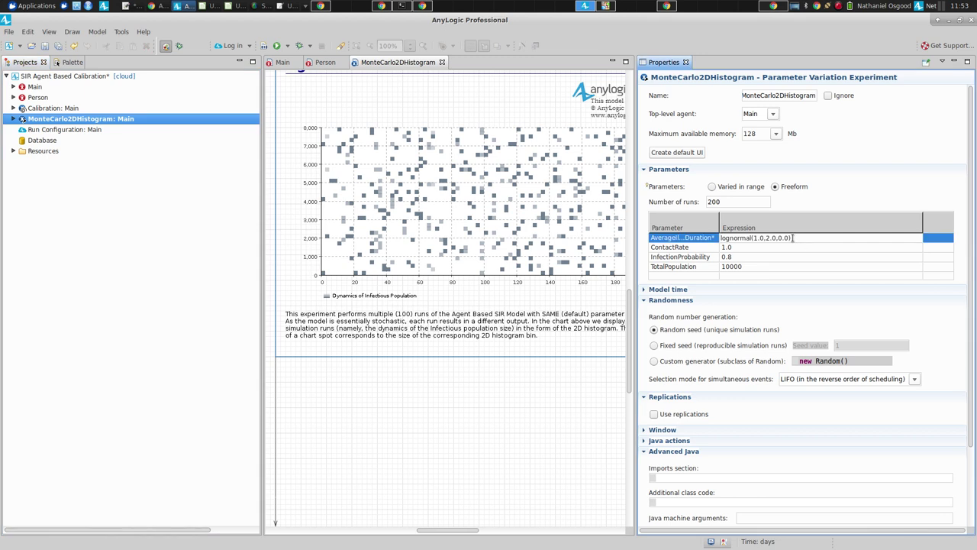
{"action": "left_click", "coordinate": [698, 242]}
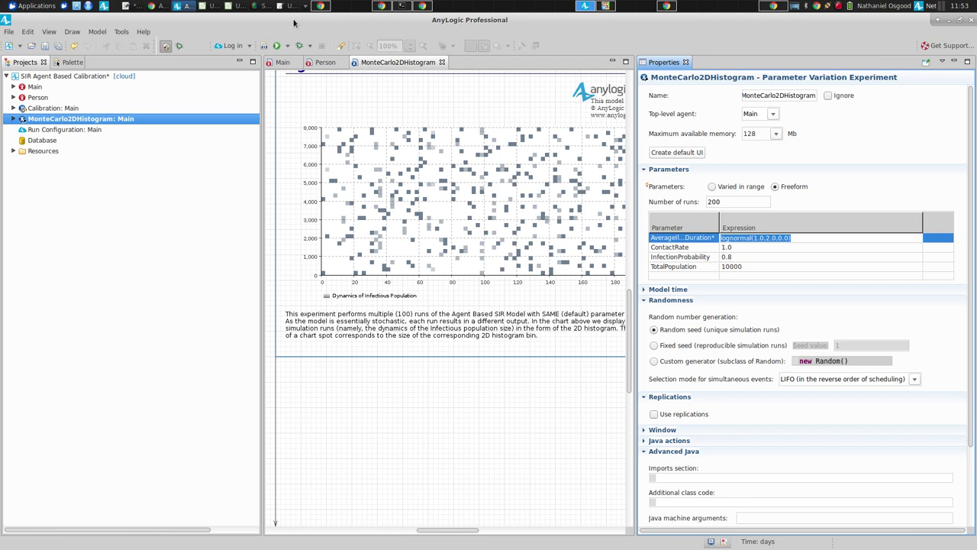
- Relaunch the experiment from the toolbar Run button and let the lognormal run finish
{"action": "left_click", "coordinate": [276, 46]}
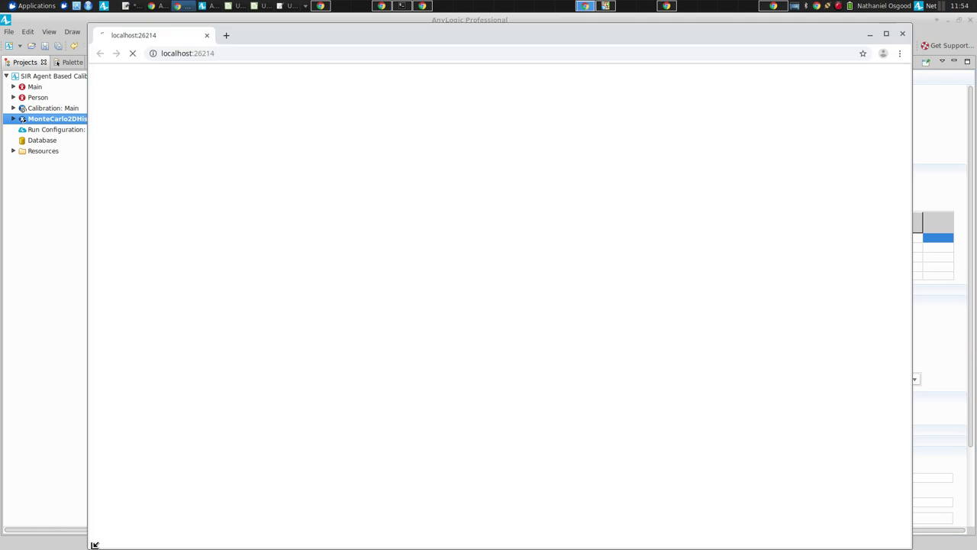
{"action": "left_click", "coordinate": [106, 537]}
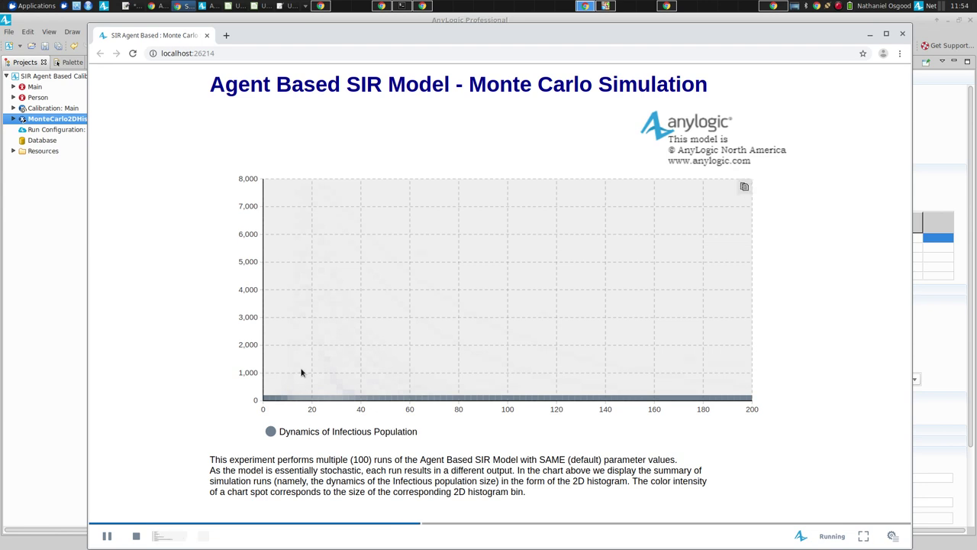
{"action": "key", "text": "alt+Tab"}
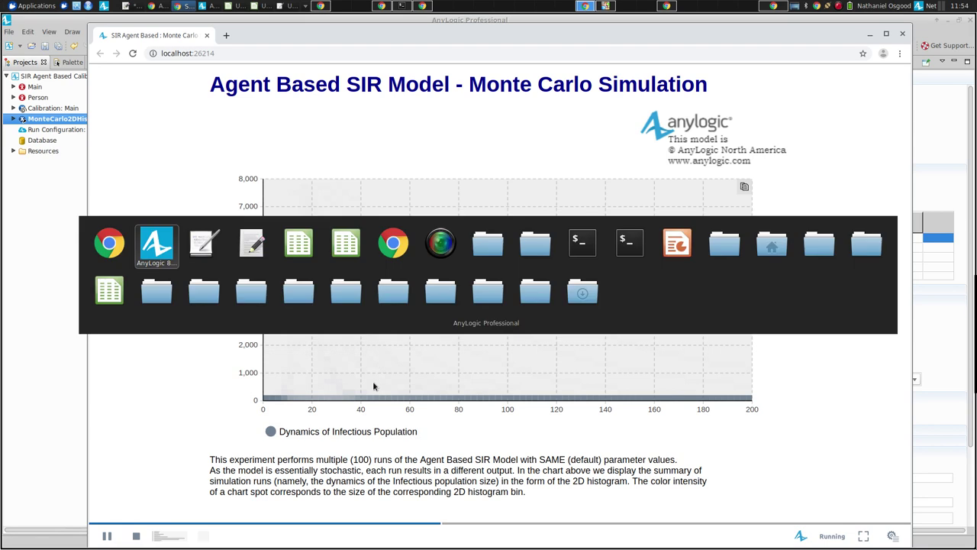
{"action": "key", "text": "alt+Tab"}
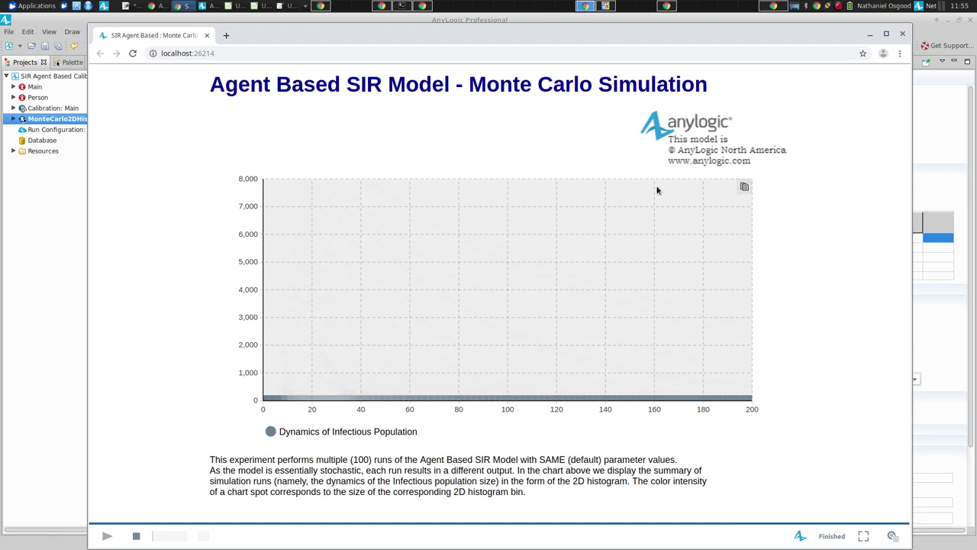
{"action": "key", "text": "alt+Tab"}
{"action": "key", "text": "alt+Tab"}
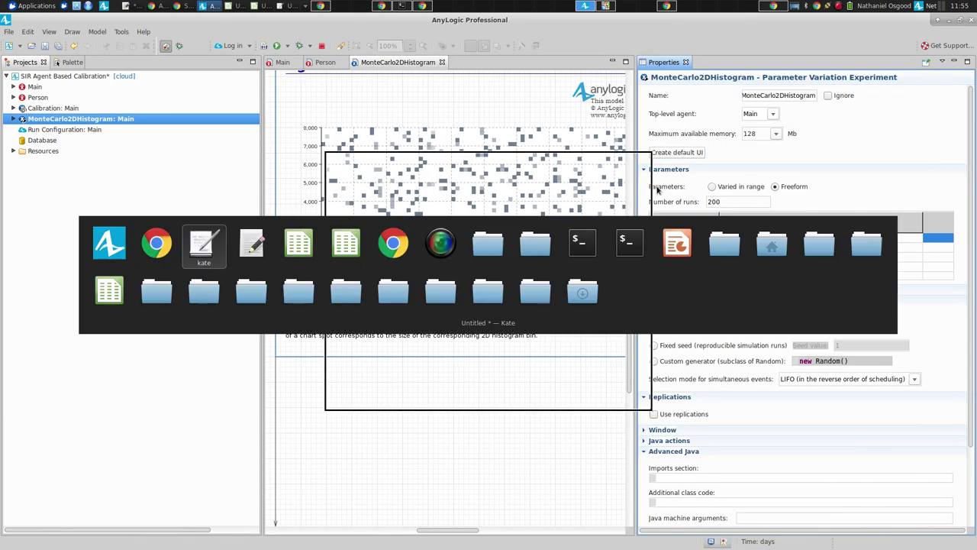
- Paste the histogram data into a new Calc spreadsheet, confirming the Text Import
{"action": "key", "text": "Tab"}
{"action": "key", "text": "Tab"}
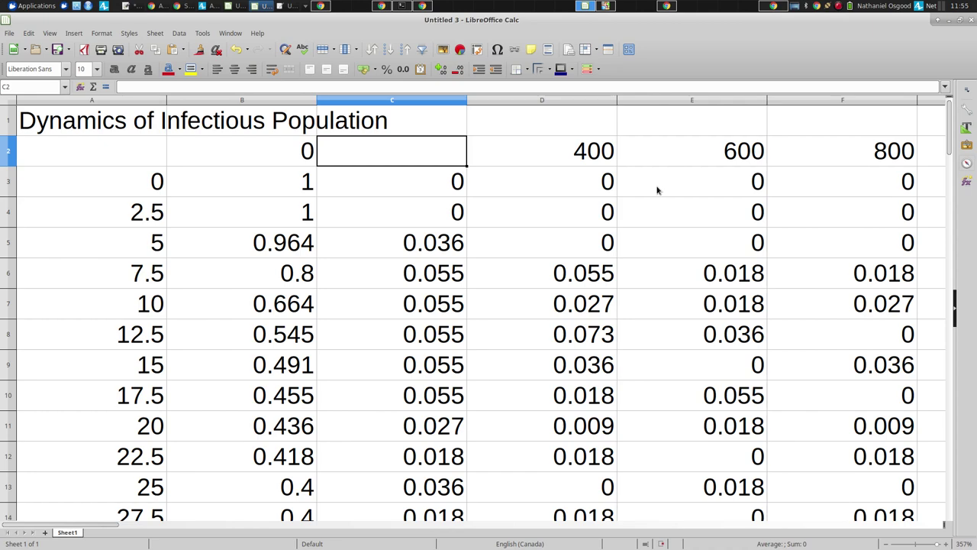
{"action": "key", "text": "ctrl+n"}
{"action": "key", "text": "ctrl+v"}
{"action": "key", "text": "Return"}
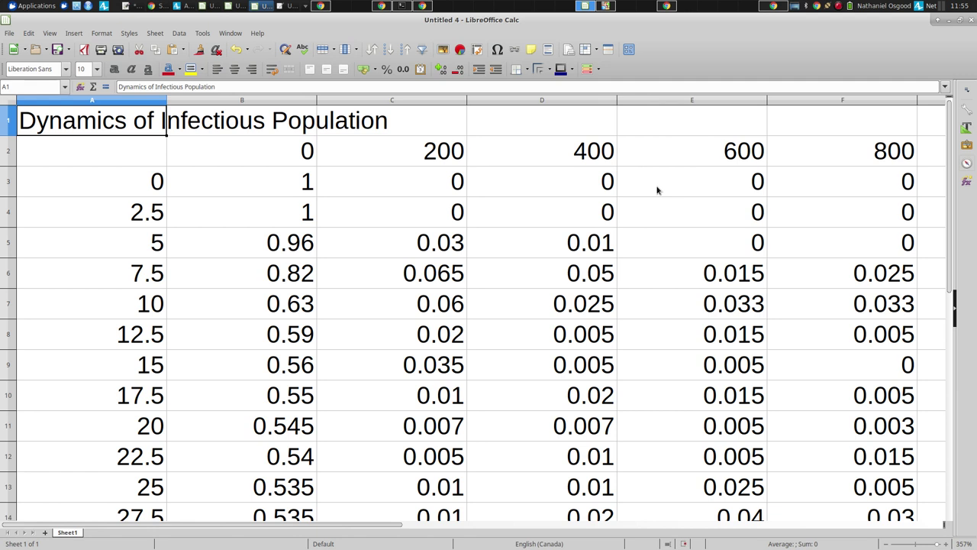
- Browse row 11 of the pasted data to confirm it ends at column AO
{"action": "key", "text": "Down"}
{"action": "key", "text": "Down"}
{"action": "key", "text": "Down"}
{"action": "key", "text": "Down"}
{"action": "key", "text": "Down"}
{"action": "key", "text": "Down"}
{"action": "key", "text": "Down"}
{"action": "key", "text": "Down"}
{"action": "key", "text": "Down"}
{"action": "key", "text": "Down"}
{"action": "key", "text": "Down"}
{"action": "key", "text": "Down"}
{"action": "key", "text": "Down"}
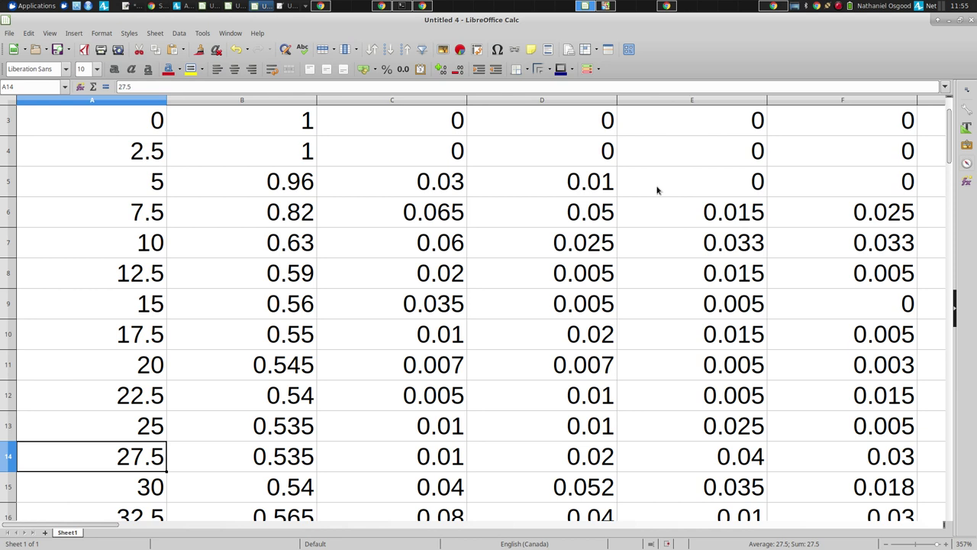
{"action": "key", "text": "Up"}
{"action": "key", "text": "Up"}
{"action": "key", "text": "Up"}
{"action": "key", "text": "Right"}
{"action": "key", "text": "ctrl+Right"}
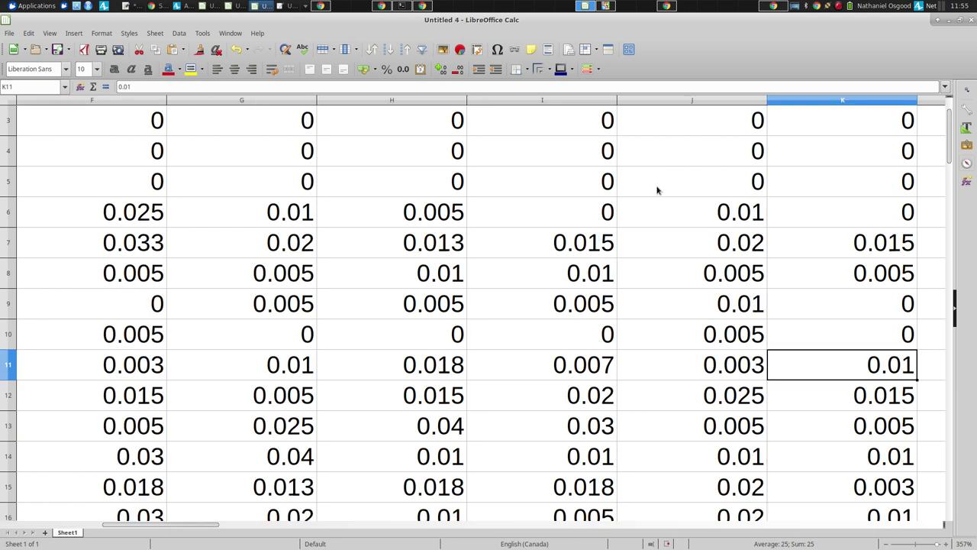
{"action": "key", "text": "Right"}
{"action": "key", "text": "Right"}
{"action": "key", "text": "Right"}
{"action": "key", "text": "Right"}
{"action": "key", "text": "Right"}
{"action": "key", "text": "Right"}
{"action": "key", "text": "Right"}
{"action": "key", "text": "Right"}
{"action": "key", "text": "Right"}
{"action": "key", "text": "Right"}
{"action": "key", "text": "Right"}
{"action": "key", "text": "Right"}
{"action": "key", "text": "Right"}
{"action": "key", "text": "Right"}
{"action": "key", "text": "Right"}
{"action": "key", "text": "Right"}
{"action": "key", "text": "Right"}
{"action": "key", "text": "Right"}
{"action": "key", "text": "Right"}
{"action": "key", "text": "Right"}
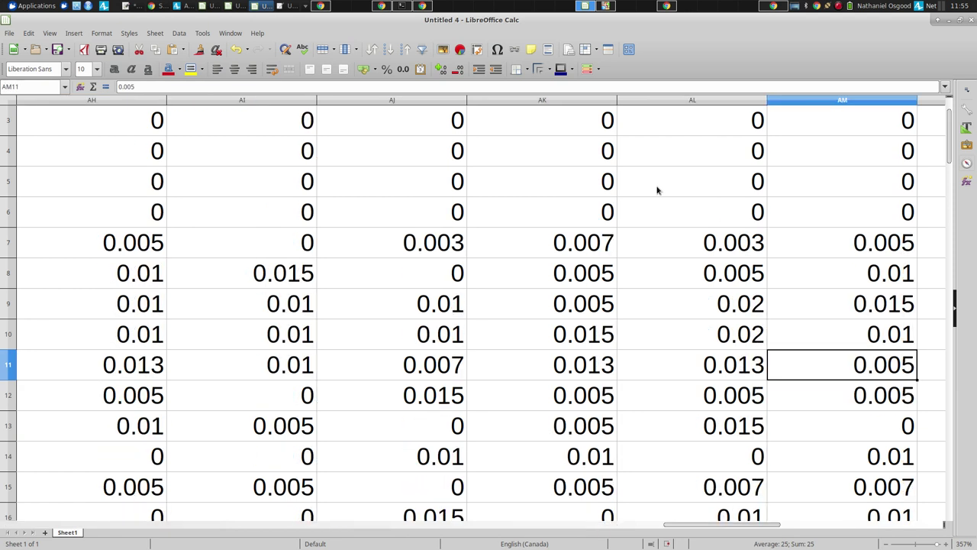
{"action": "key", "text": "Right"}
{"action": "key", "text": "Right"}
{"action": "key", "text": "Right"}
{"action": "key", "text": "Right"}
{"action": "key", "text": "Right"}
{"action": "key", "text": "ctrl+Left"}
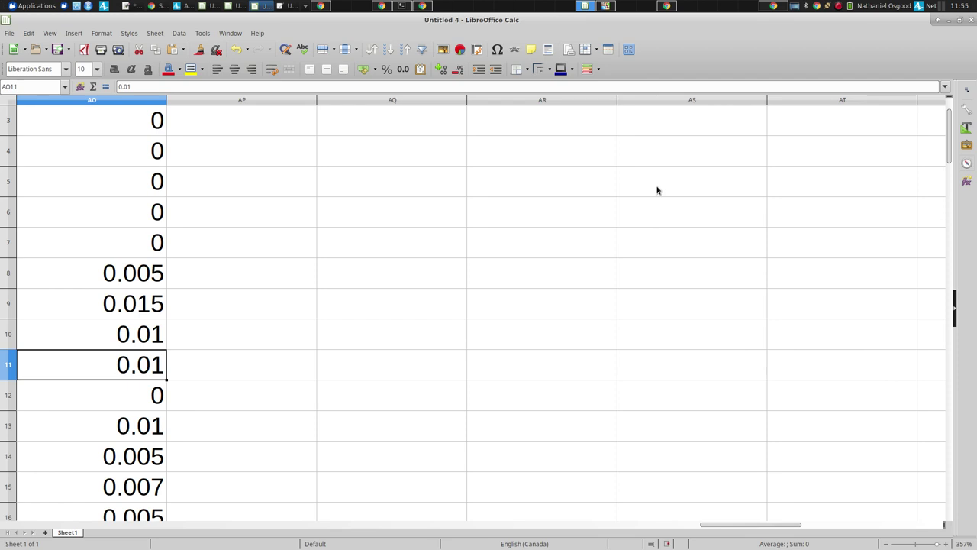
{"action": "key", "text": "ctrl+Home"}
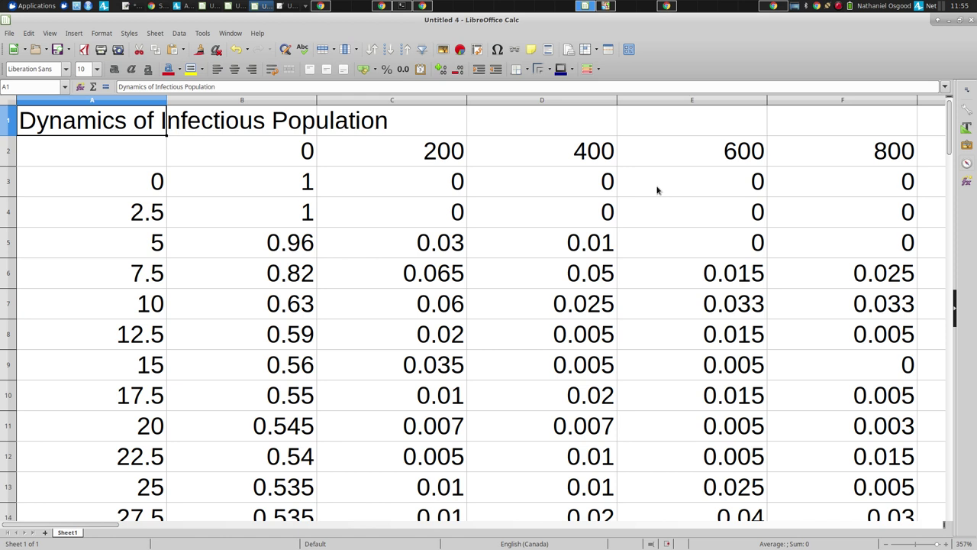
{"action": "key", "text": "alt+Tab"}
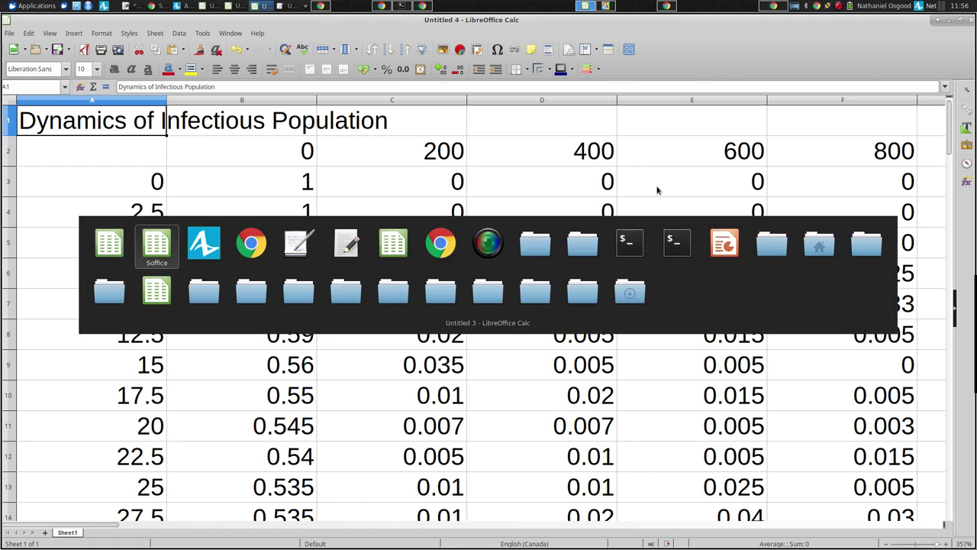
- Cycle through AnyLogic and Calc to the browser page showing the finished experiment
{"action": "key", "text": "alt+Tab"}
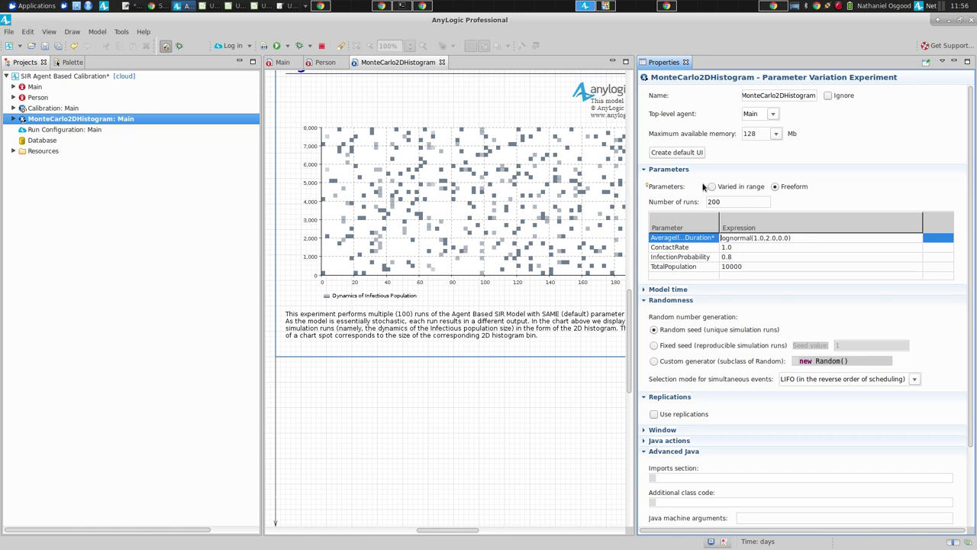
{"action": "key", "text": "alt+Tab"}
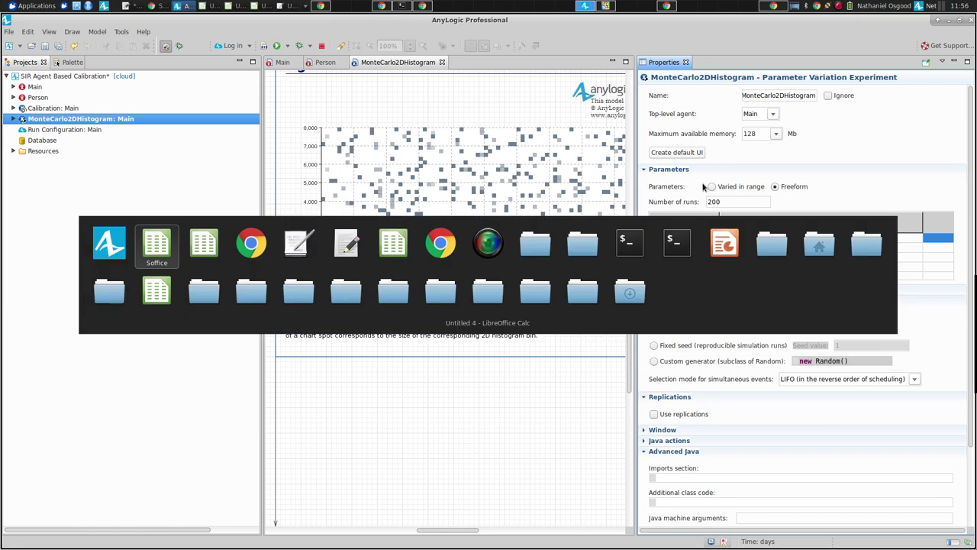
{"action": "key", "text": "alt+Tab"}
{"action": "key", "text": "alt+Tab"}
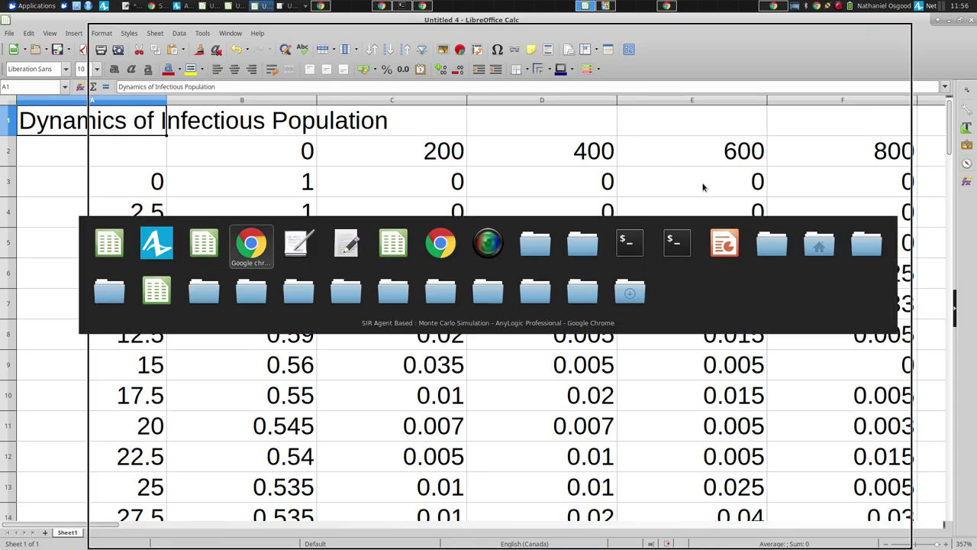